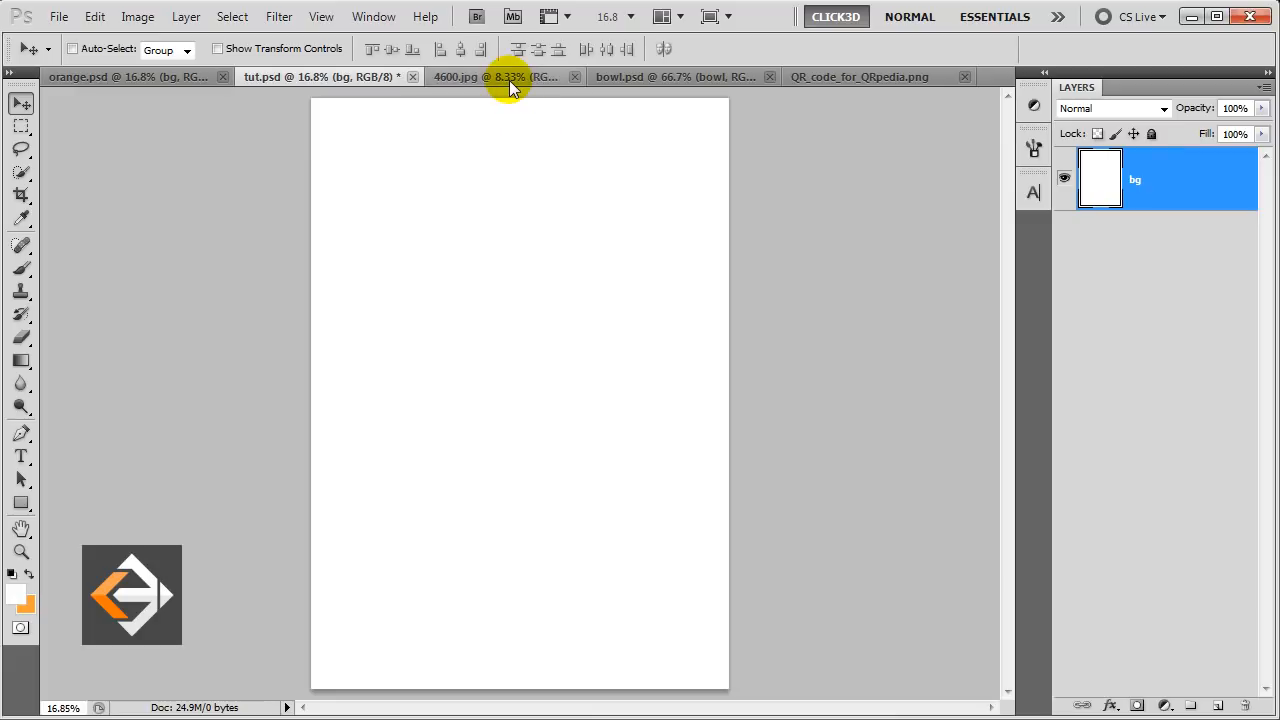
Paste the copied orange-slices image into tut.psd and rename its layer "oranges"
click(341, 79)
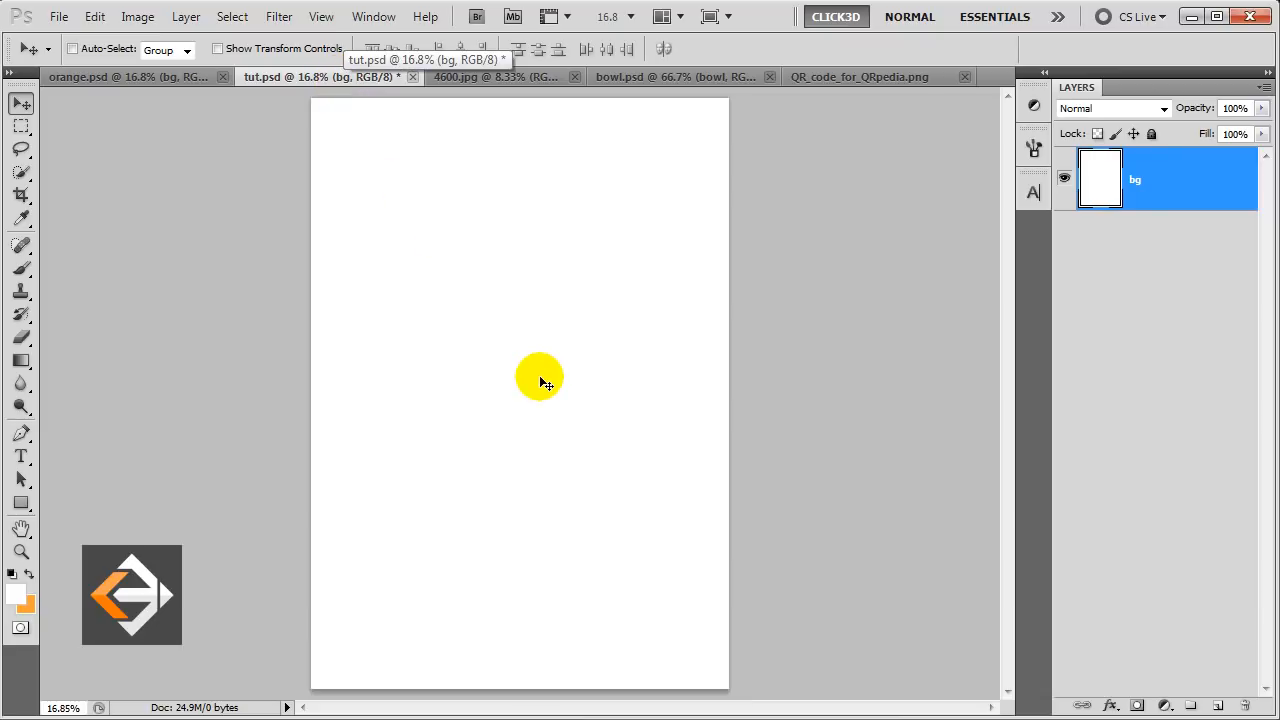
key(ctrl+v)
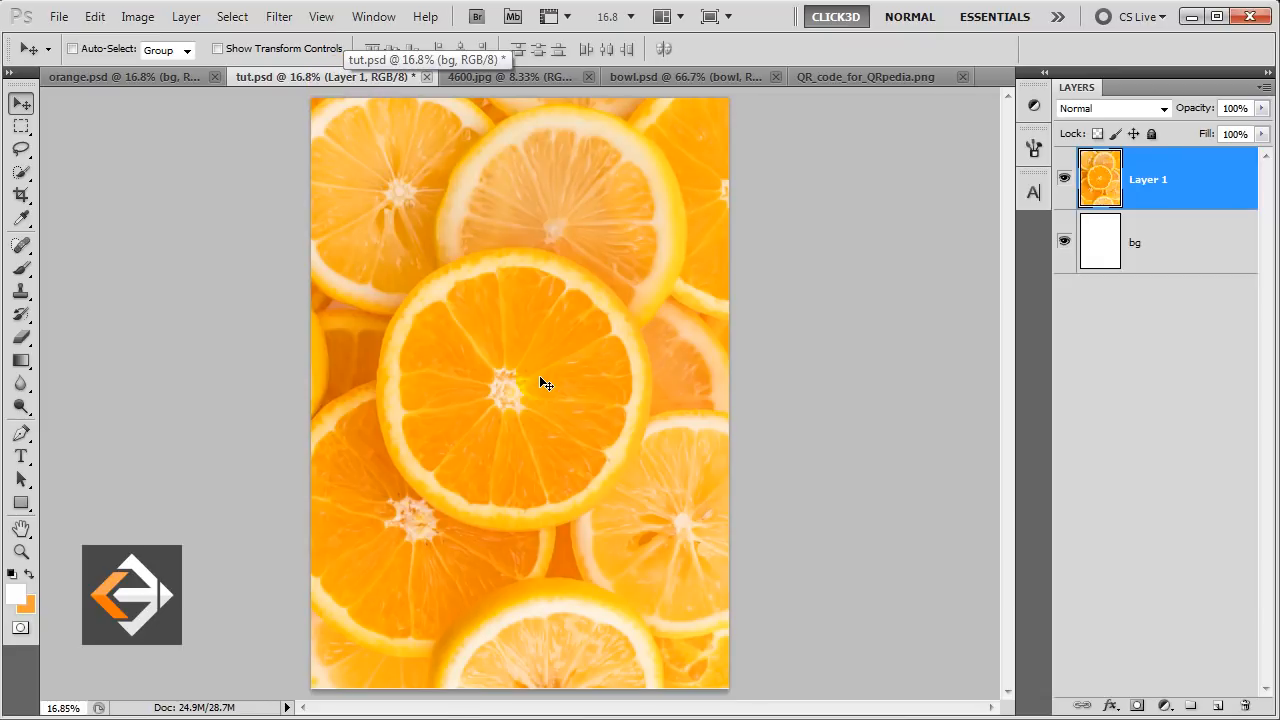
double_click(1149, 179)
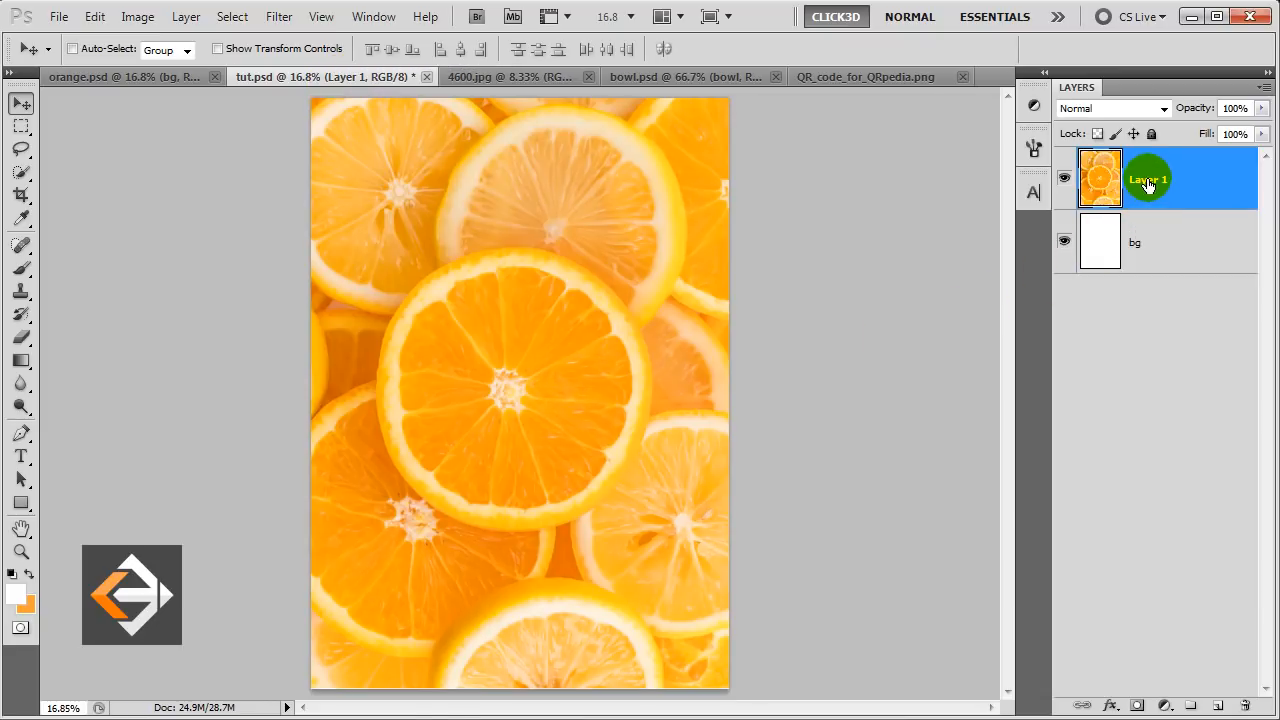
text(oranges)
click(1149, 182)
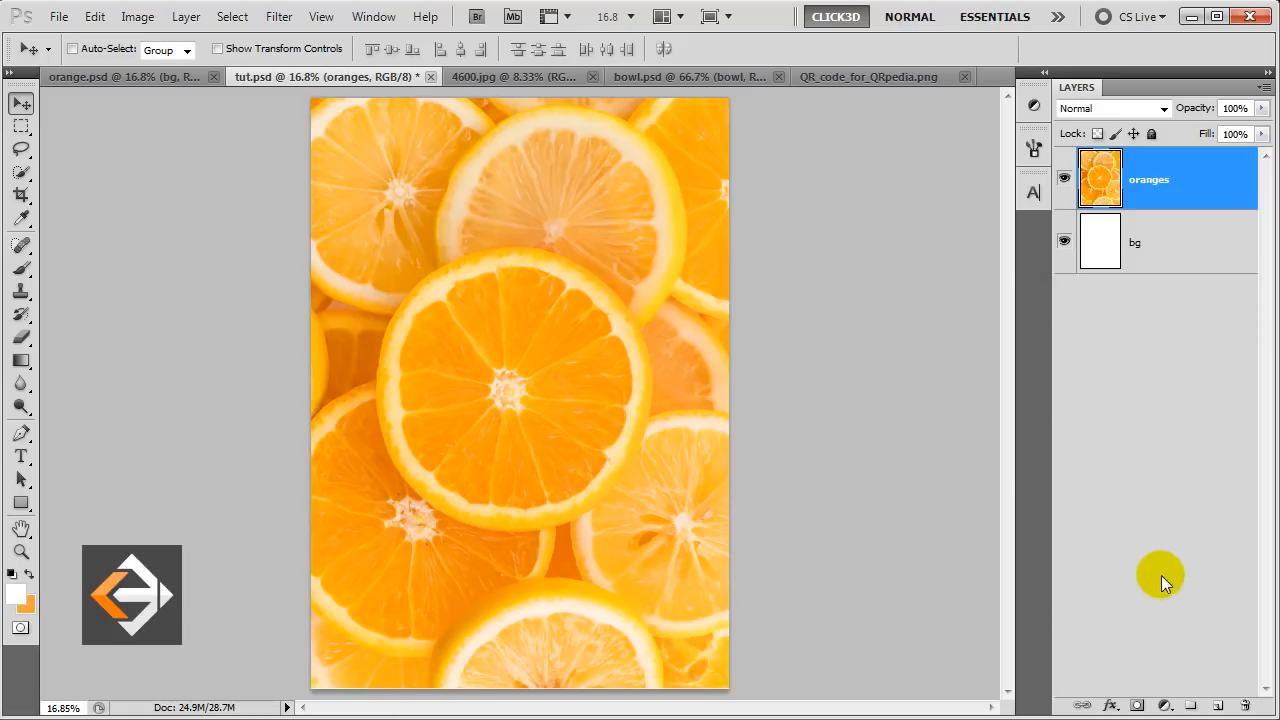
Add a Color Balance adjustment layer above the oranges with midtones at red 36, magenta -16 and yellow -15
click(1165, 705)
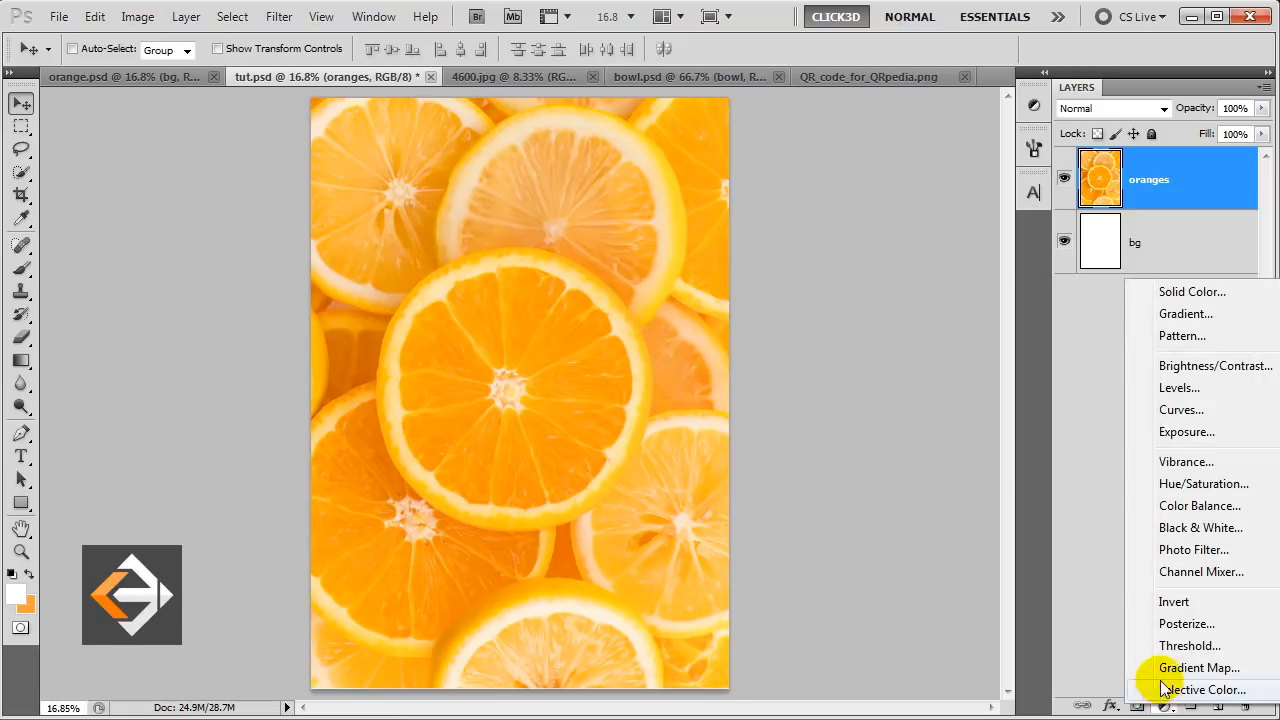
click(1199, 506)
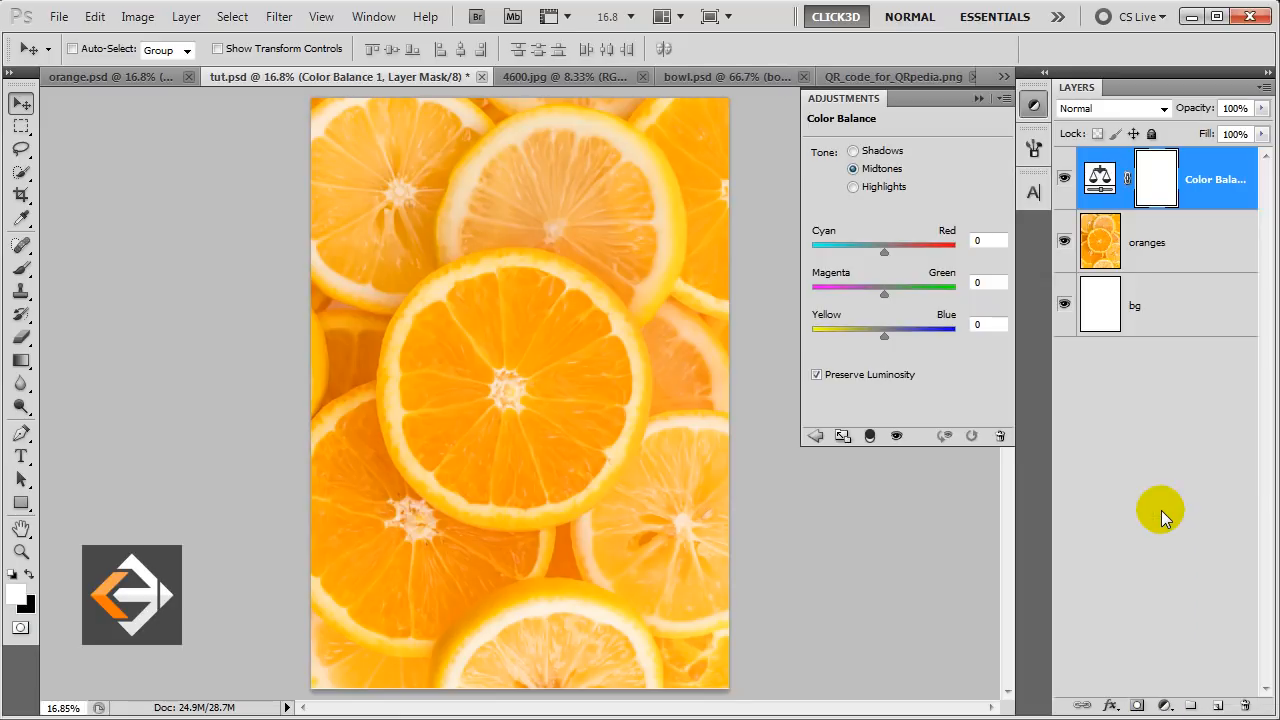
click(979, 240)
text(36)
key(Tab)
text(-16)
key(Tab)
text(-15)
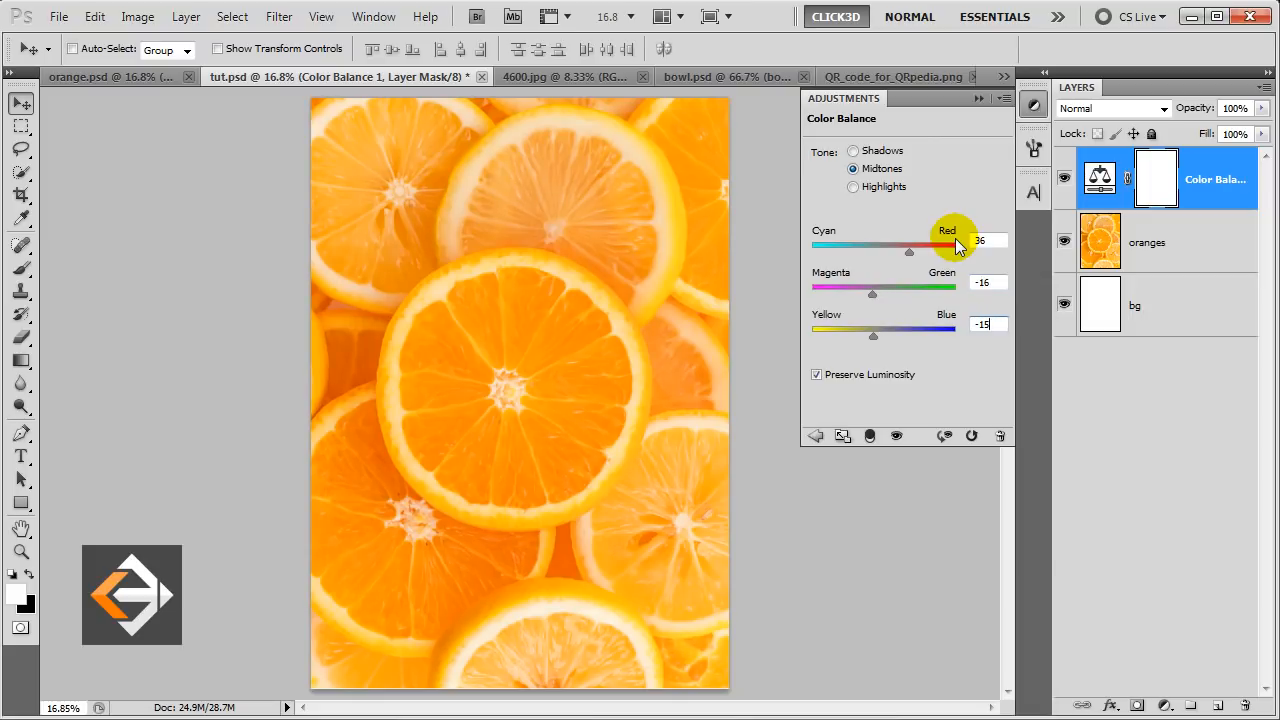
Set the Color Balance shadows to Cyan/Red 17 and Yellow/Blue -2
click(884, 151)
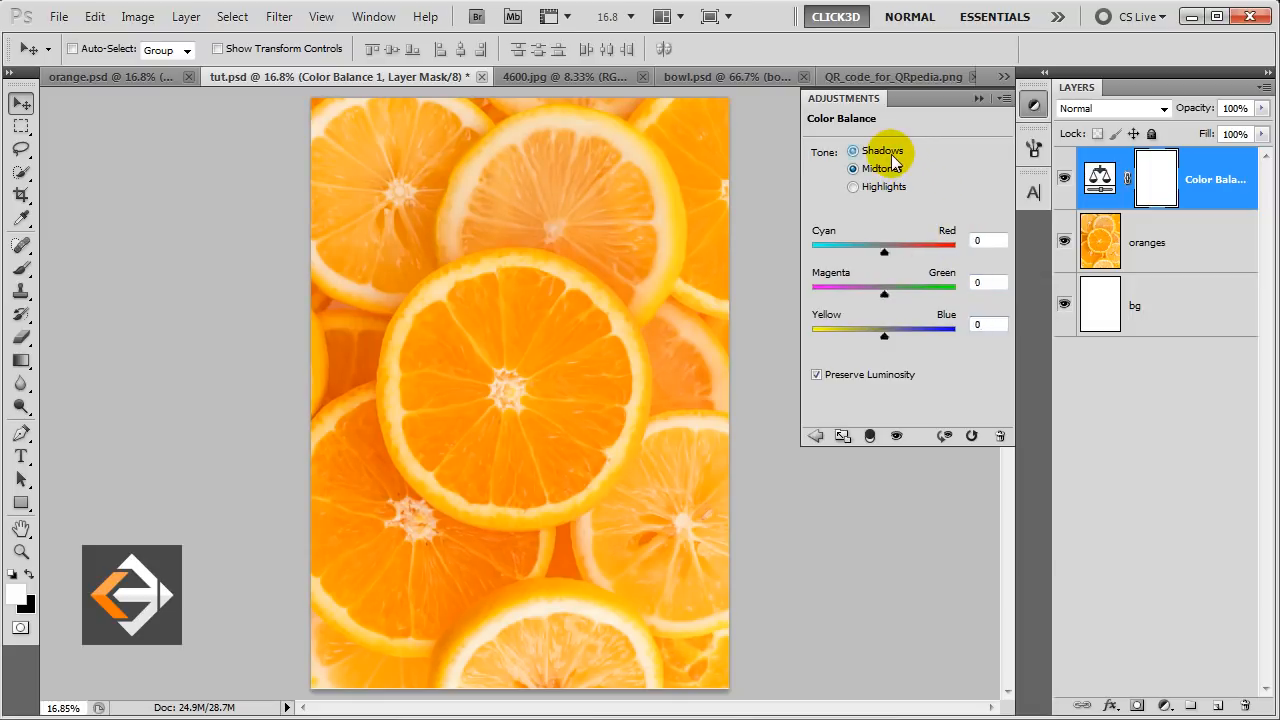
click(980, 240)
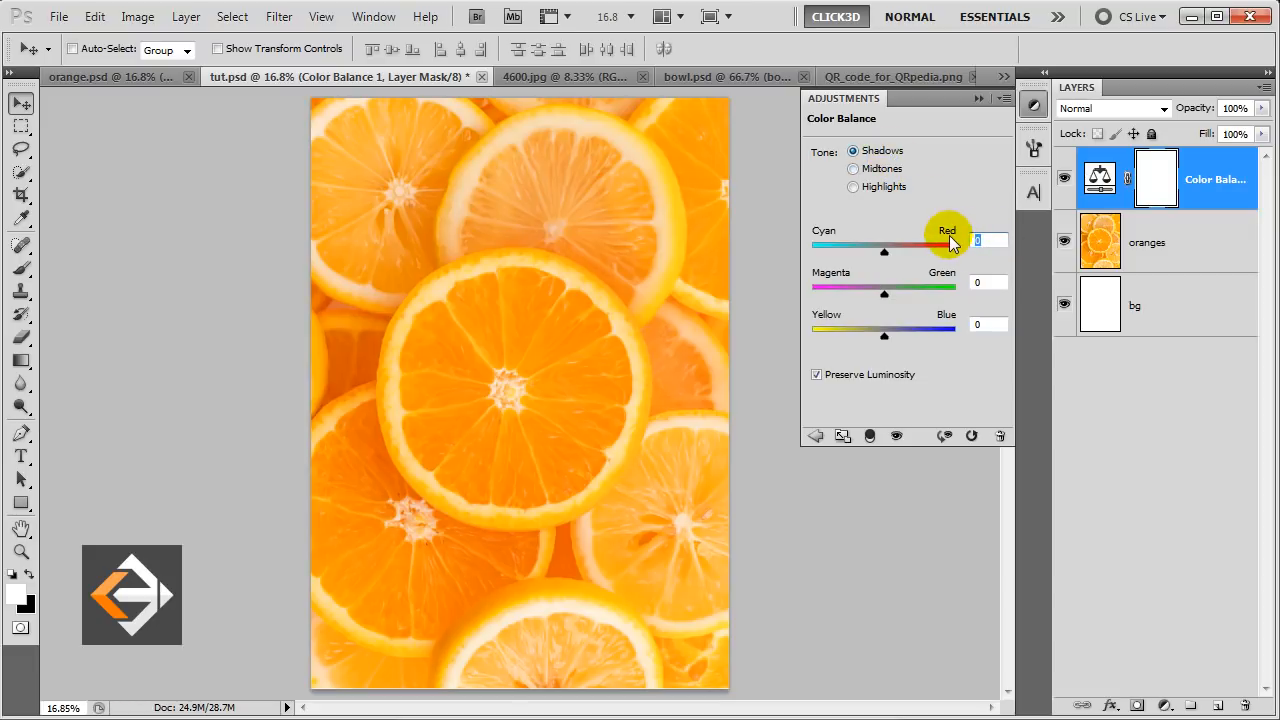
text(17)
key(Tab)
key(Tab)
text(-2)
Set the Yellow/Blue value of the Color Balance highlights to 6 and close the adjustment settings
click(898, 188)
click(982, 324)
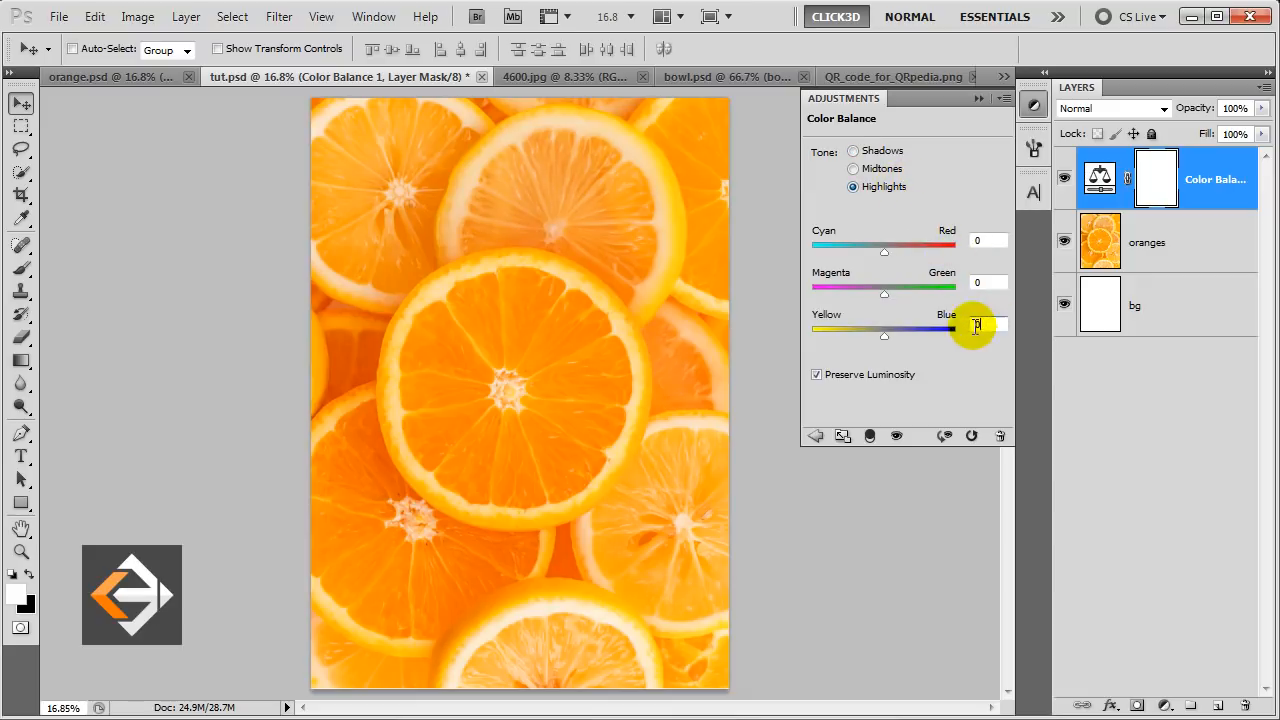
text(6)
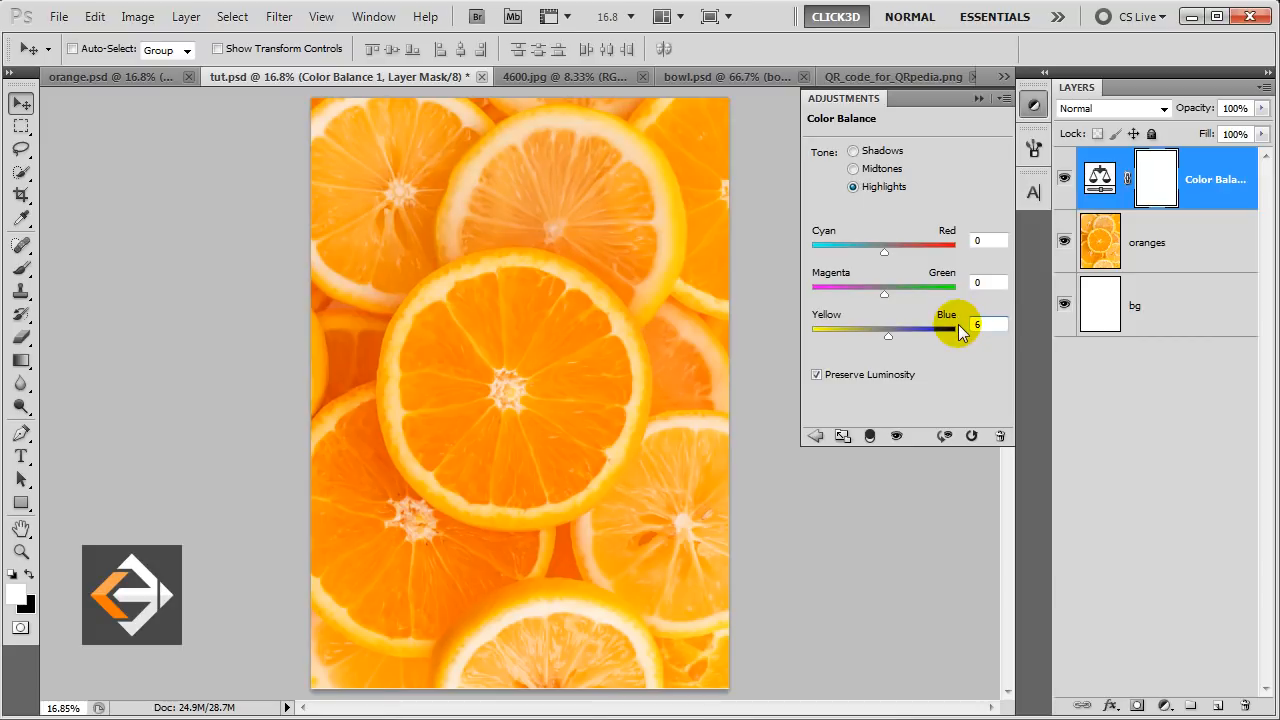
click(980, 100)
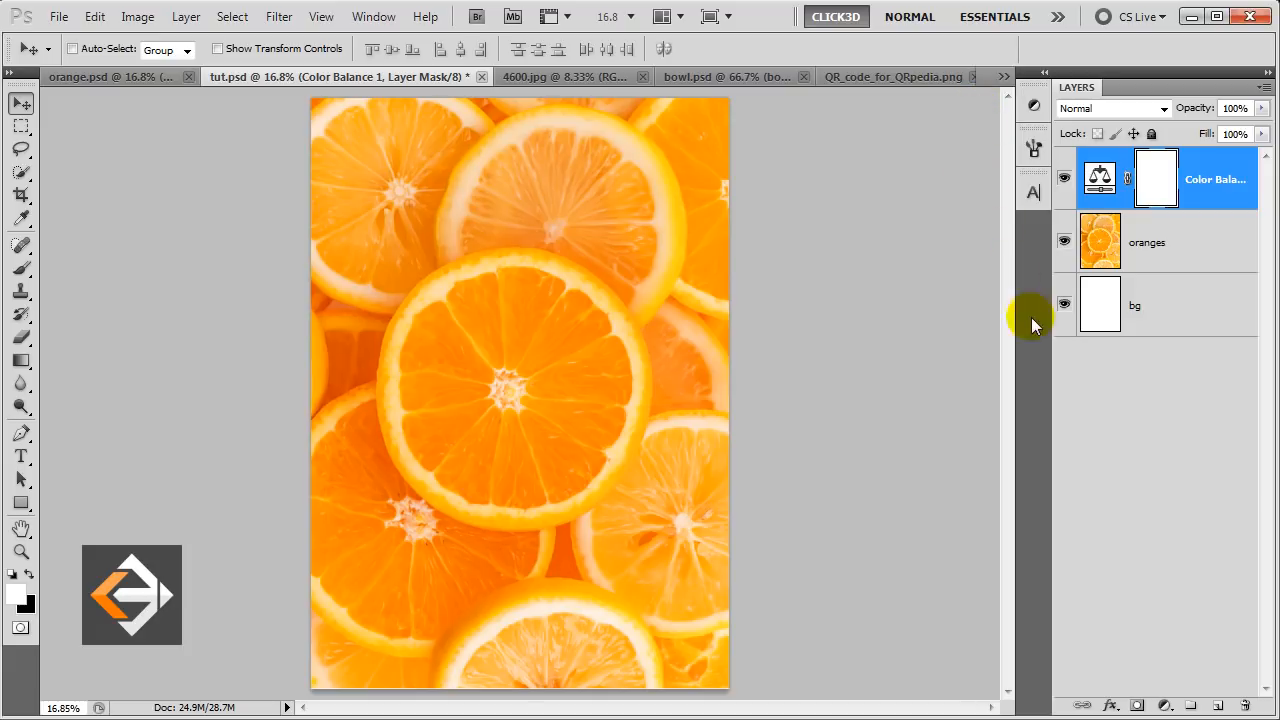
Create a new layer above the colour adjustment and name it "bottle"
click(1218, 706)
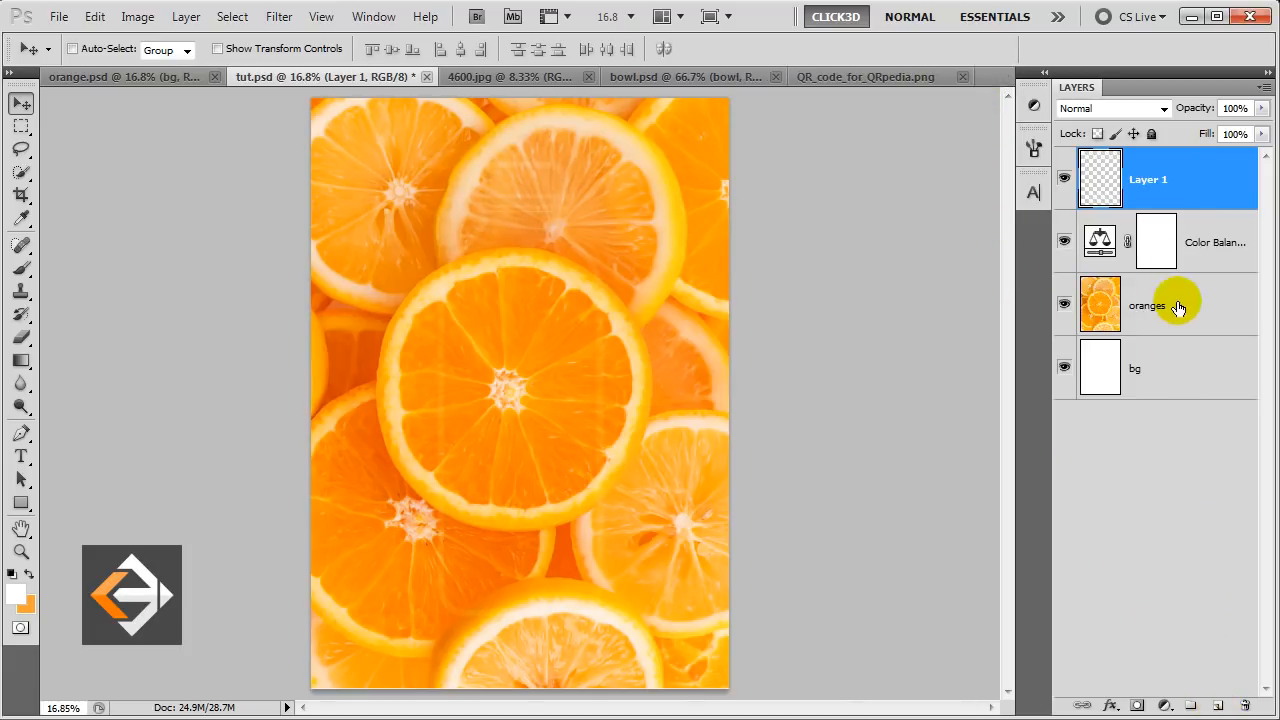
double_click(1158, 185)
text(bottle)
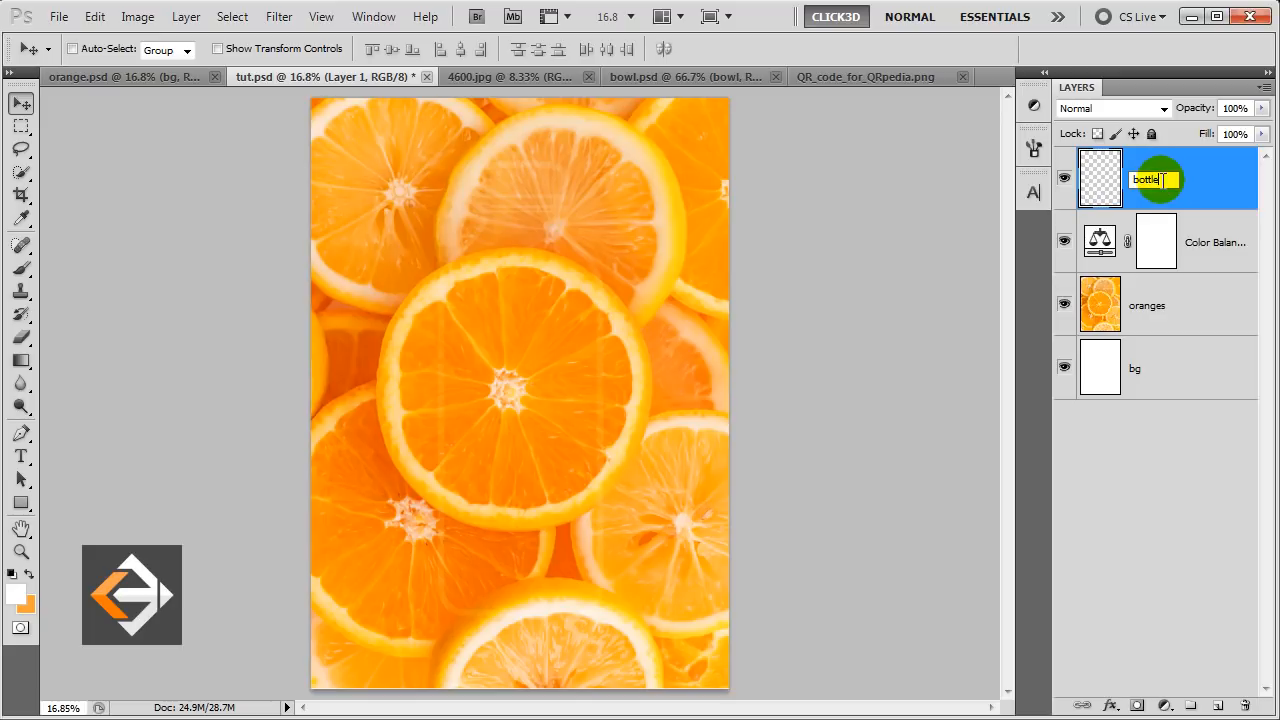
key(Return)
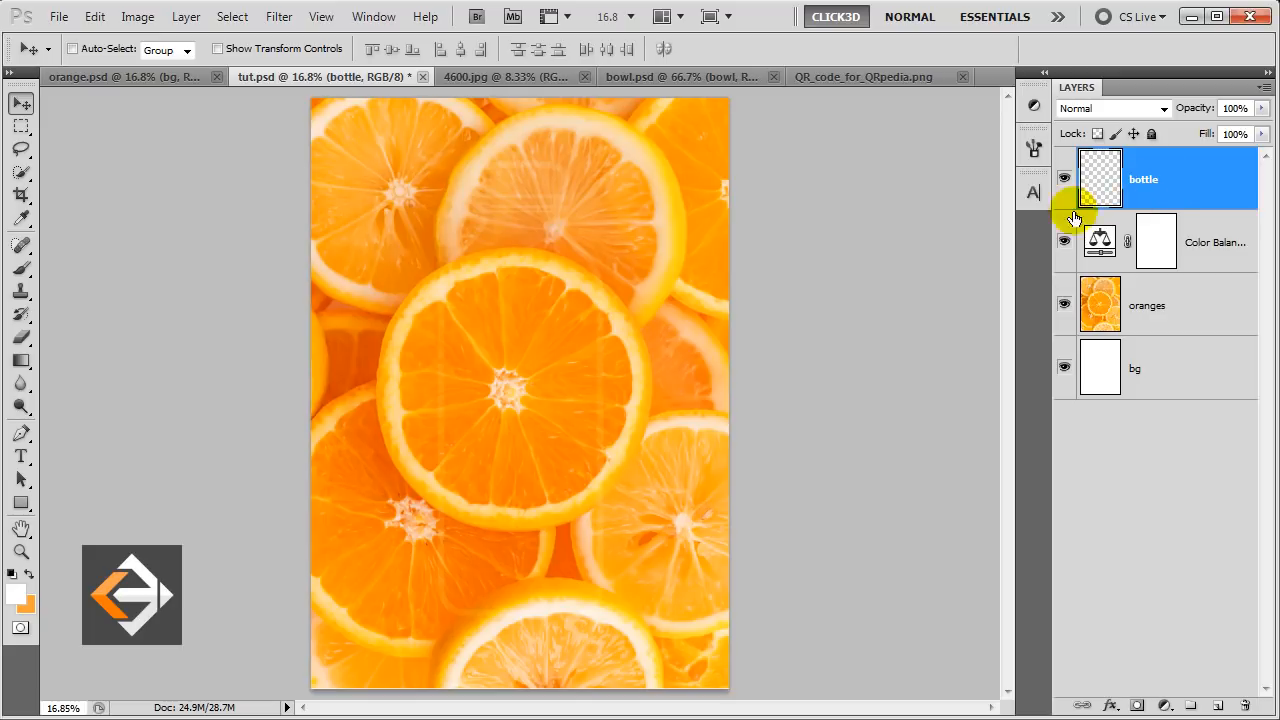
Prepare the Brush tool with a size of 40 px and white (ffffff) as the foreground colour
click(21, 268)
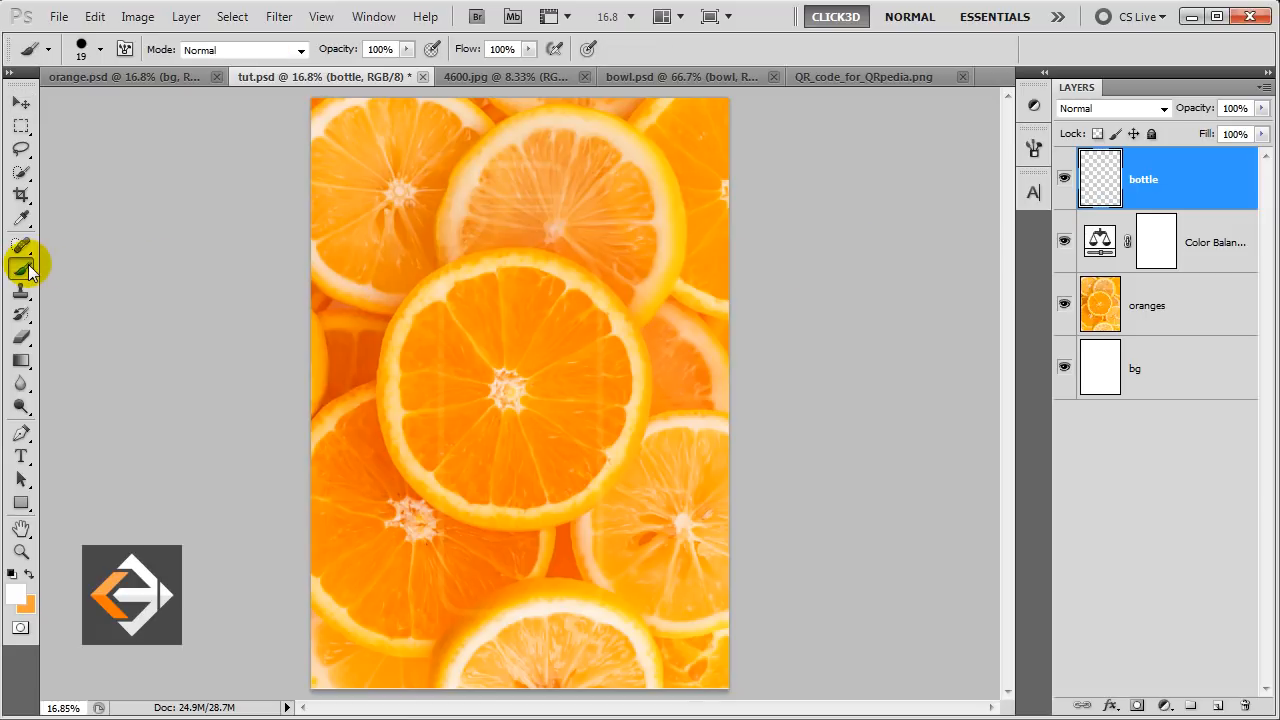
right_click(353, 213)
drag(560, 236, 503, 233)
text(40)
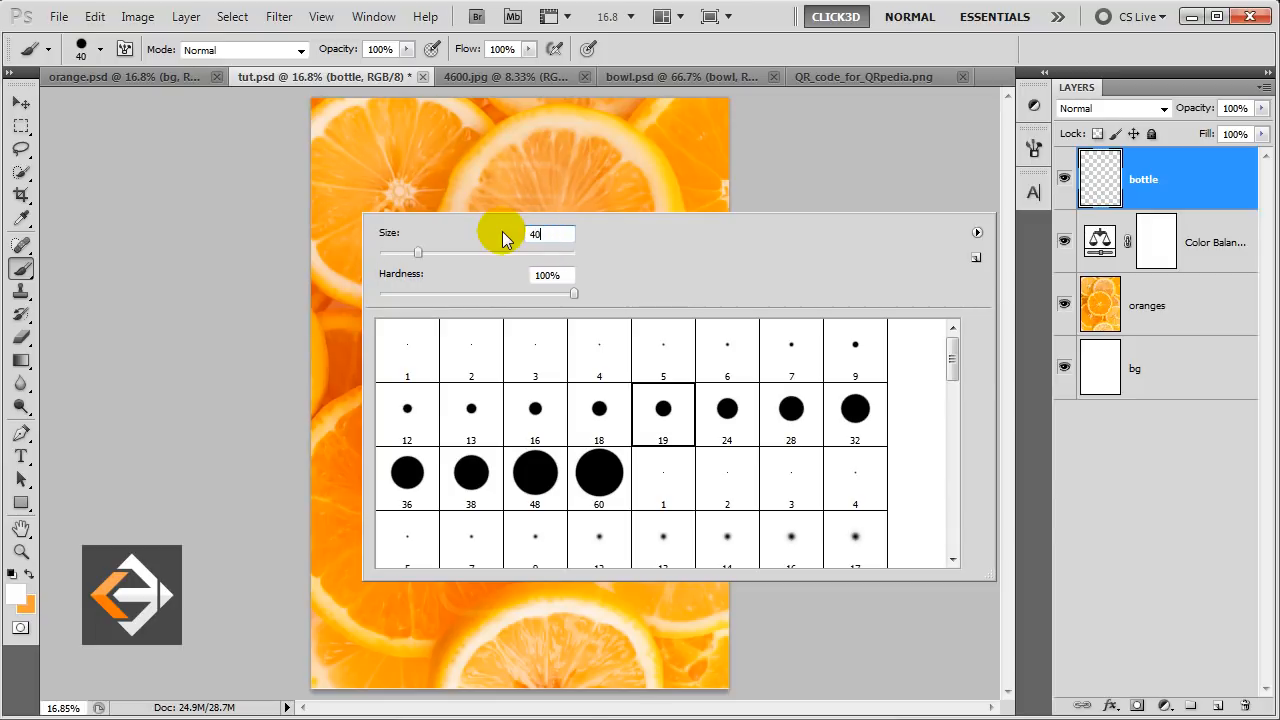
key(Return)
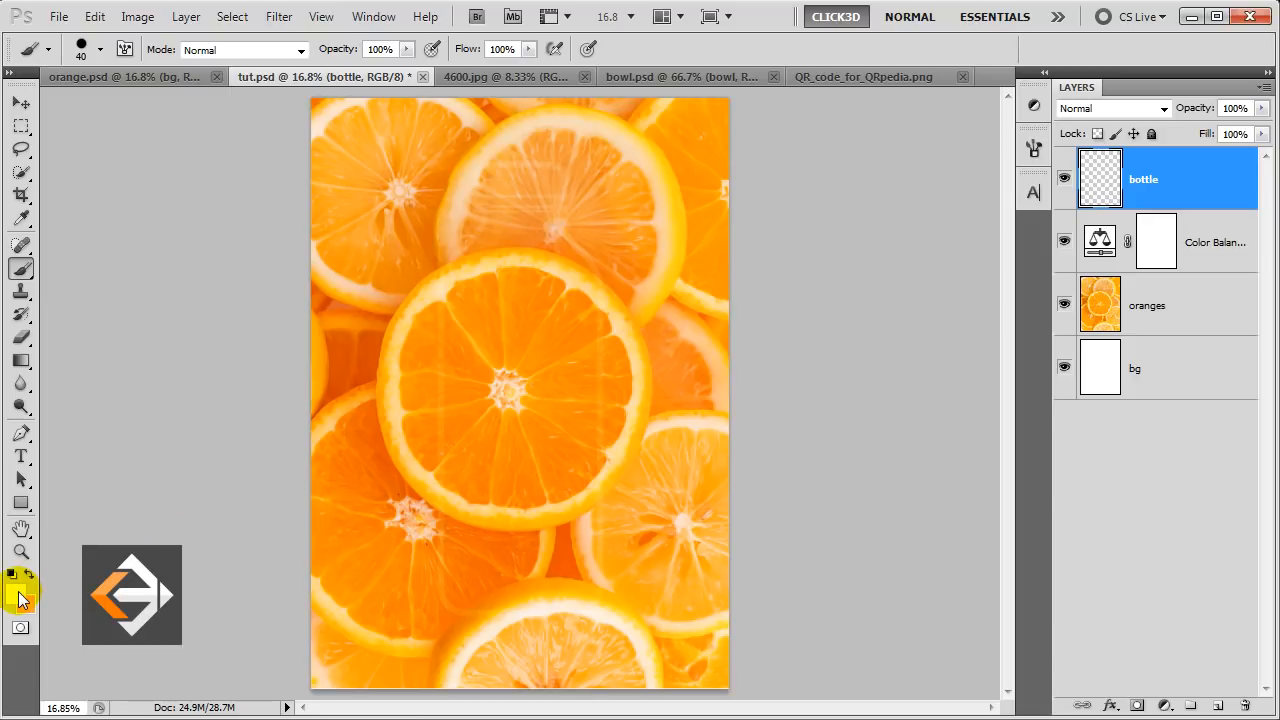
click(19, 595)
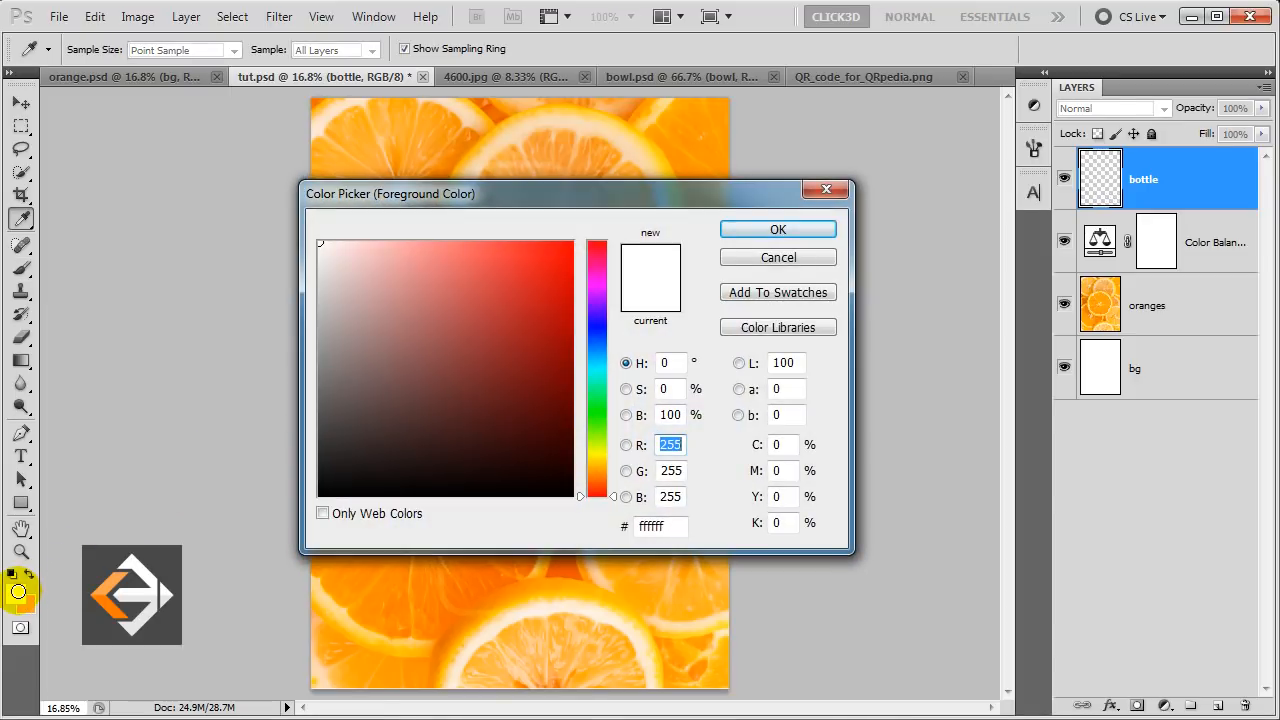
click(779, 231)
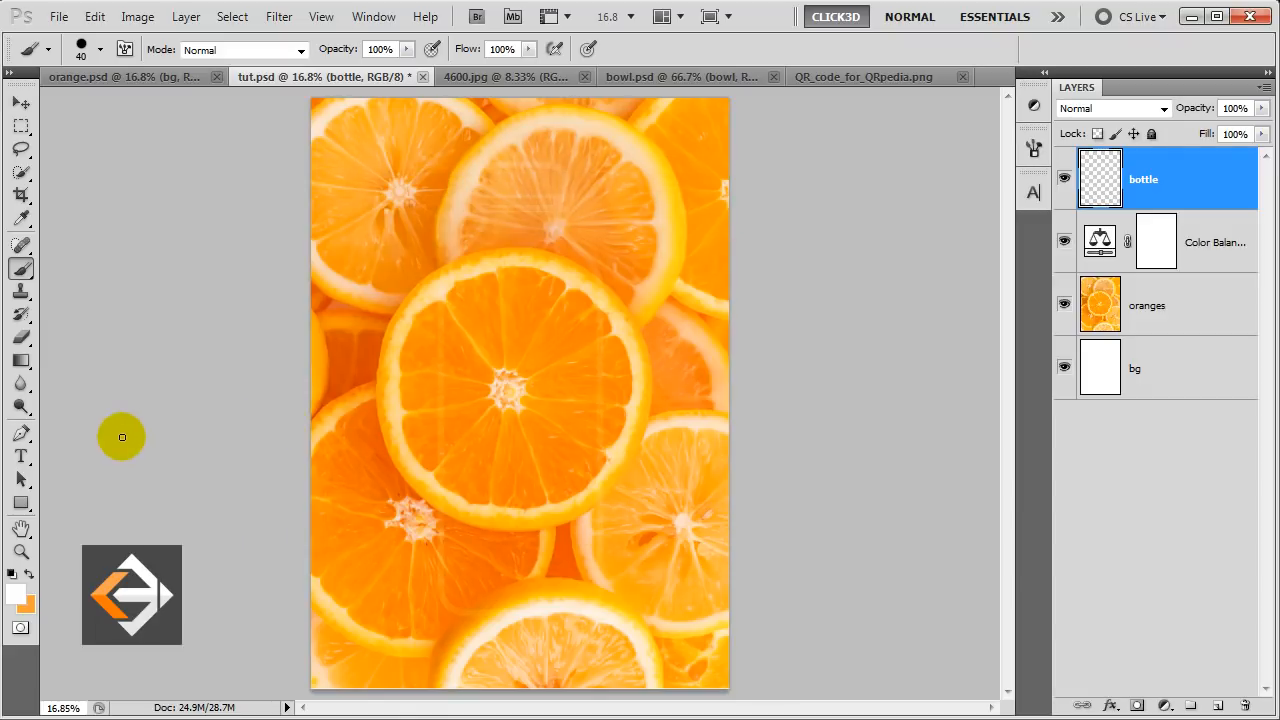
Draw an open Pen path of the bottle's left half, from the base centre up the side, shoulder and neck to the cap's top centre
click(22, 435)
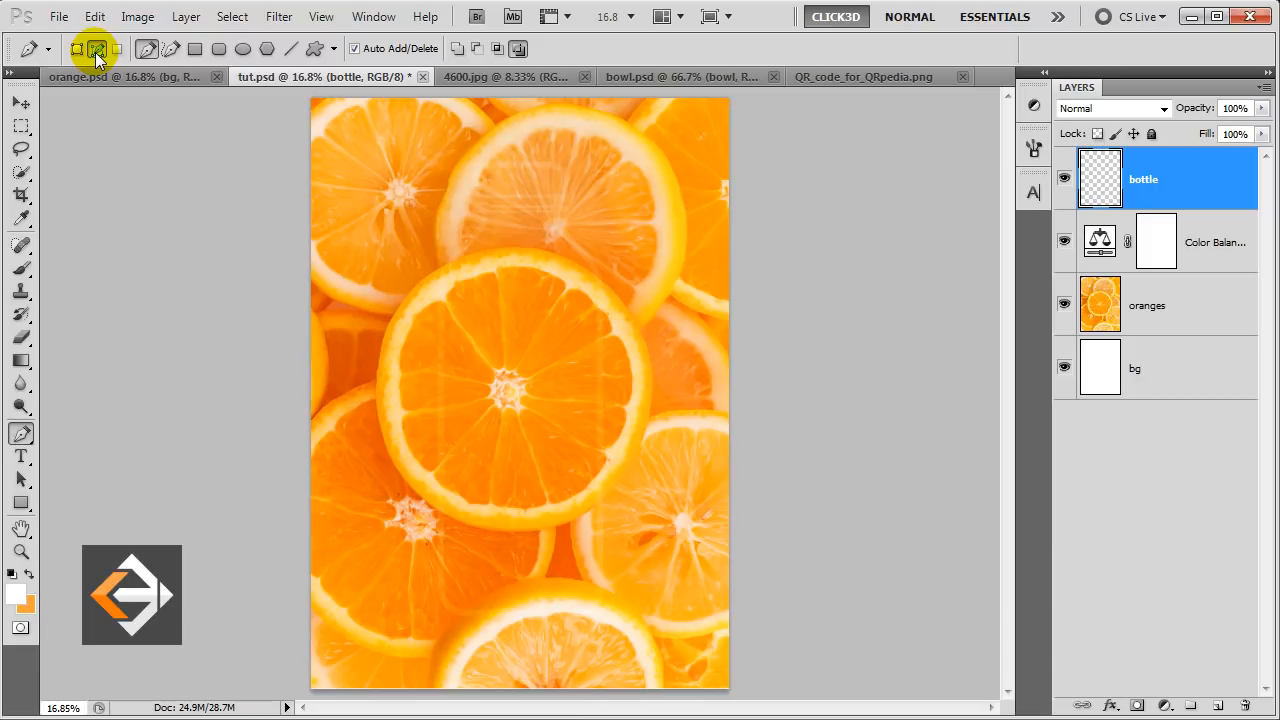
click(531, 612)
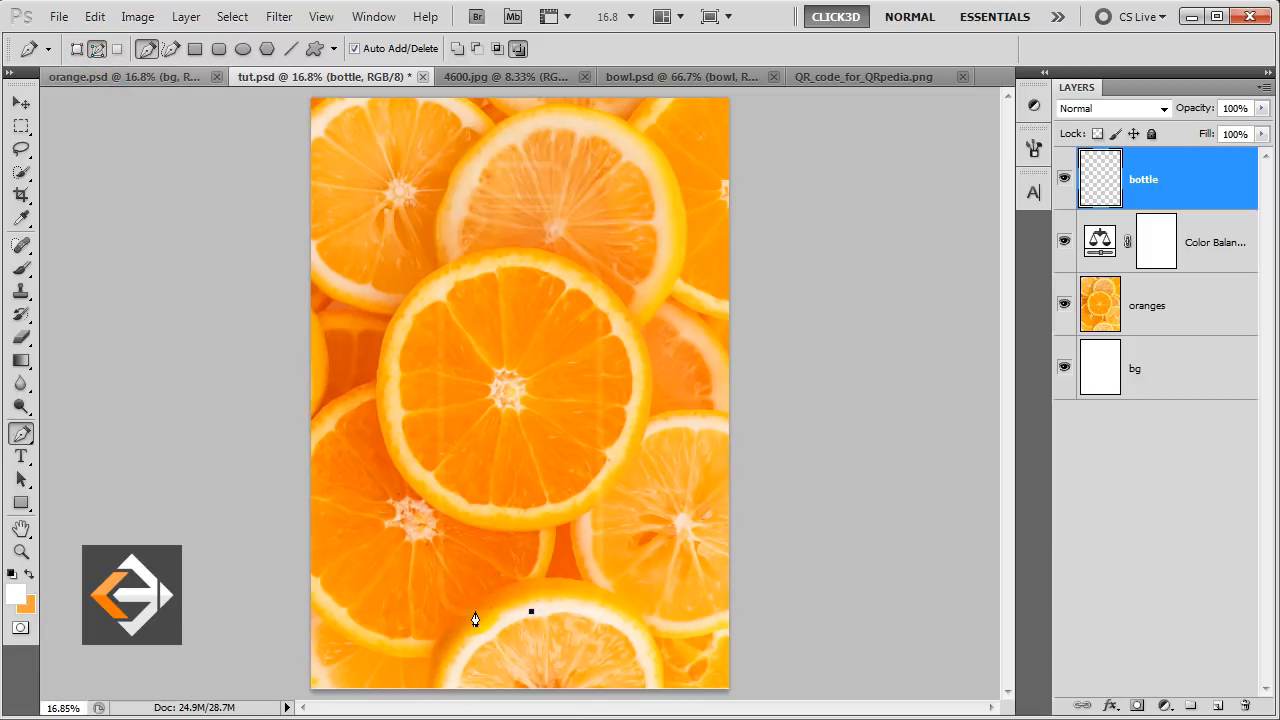
click(472, 613)
drag(443, 558, 443, 530)
click(440, 298)
drag(463, 246, 486, 222)
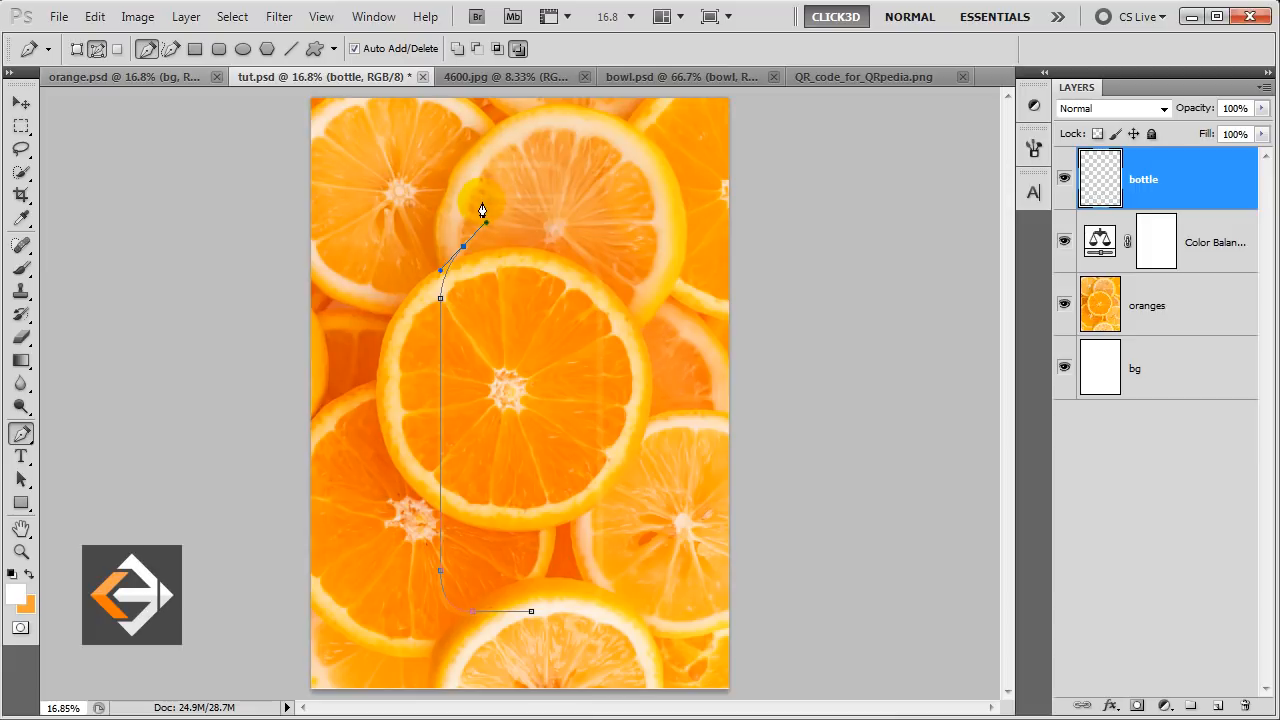
drag(483, 202, 483, 197)
alt+click(483, 202)
click(476, 201)
click(476, 180)
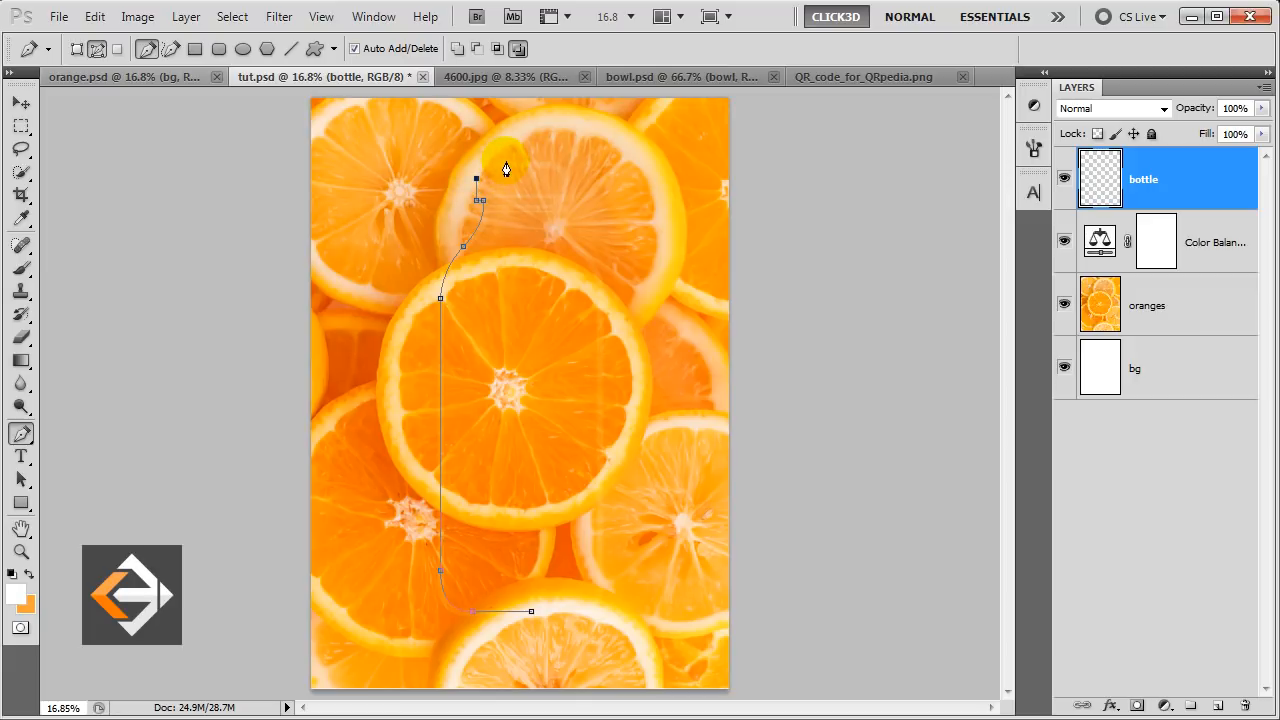
drag(499, 166, 520, 170)
Stroke the half-bottle path with the Brush, leaving Simulate Pressure off, and dismiss the path
right_click(517, 245)
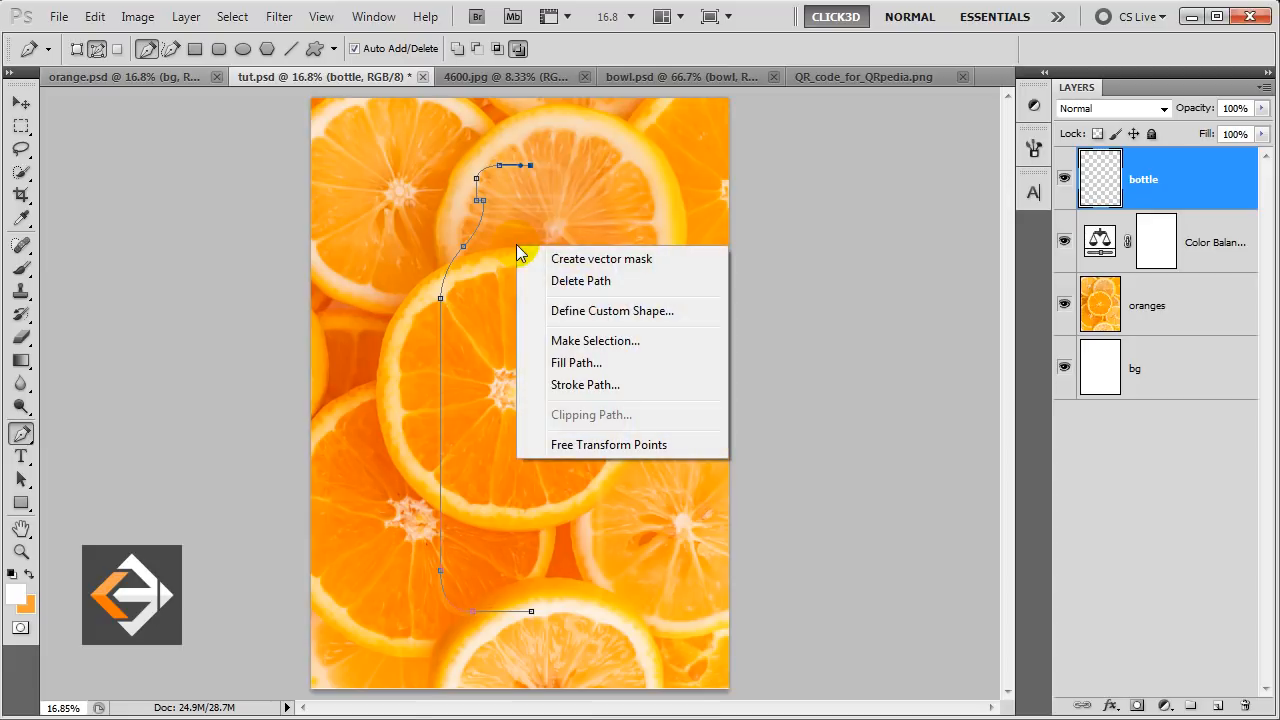
click(585, 386)
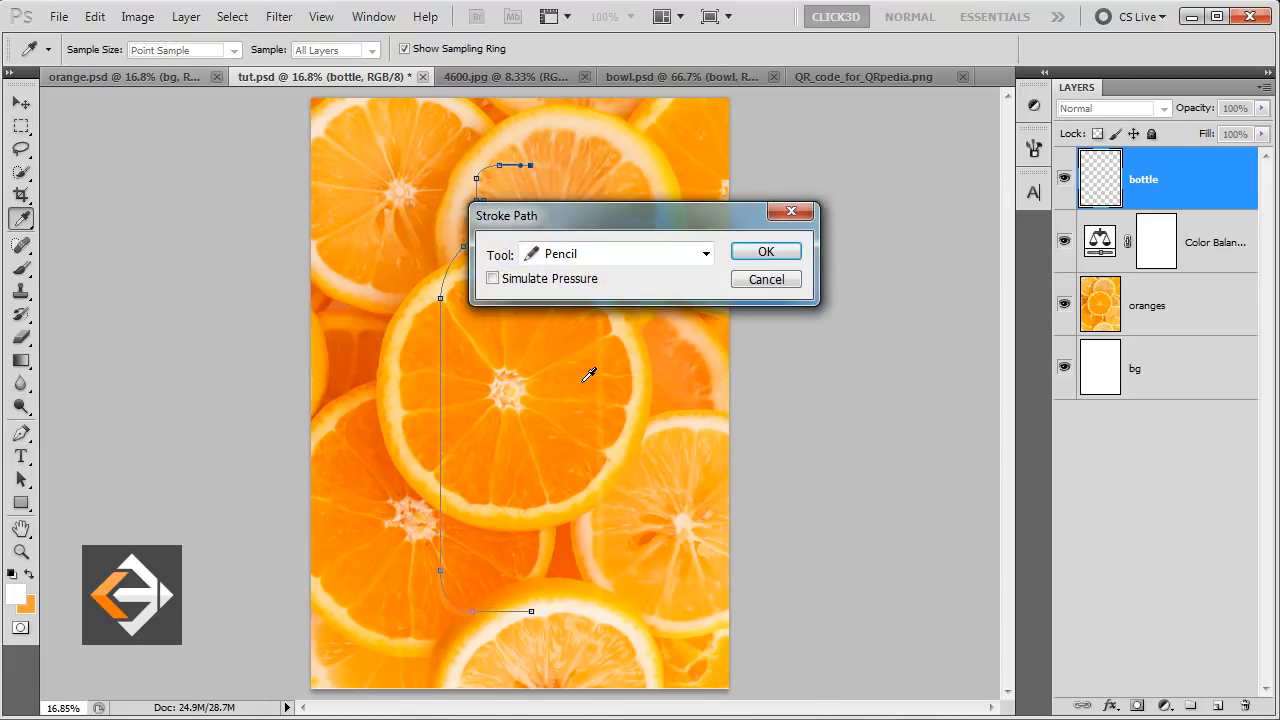
click(630, 258)
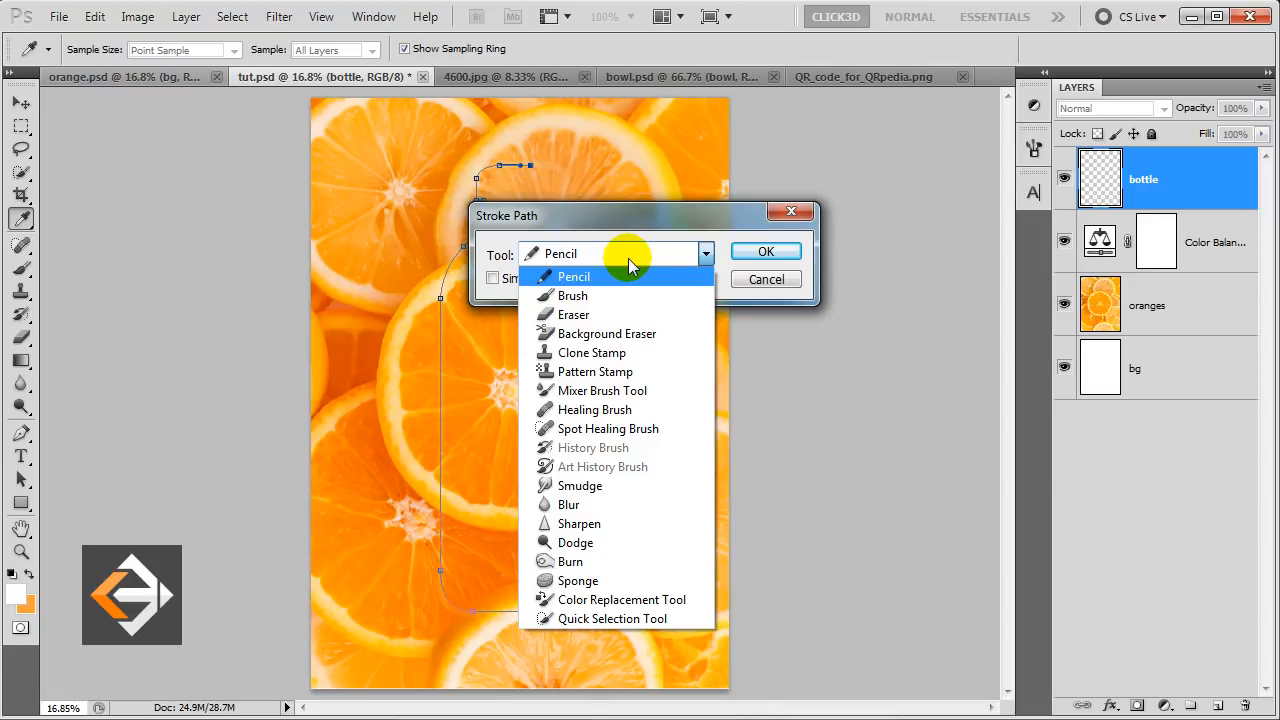
click(622, 297)
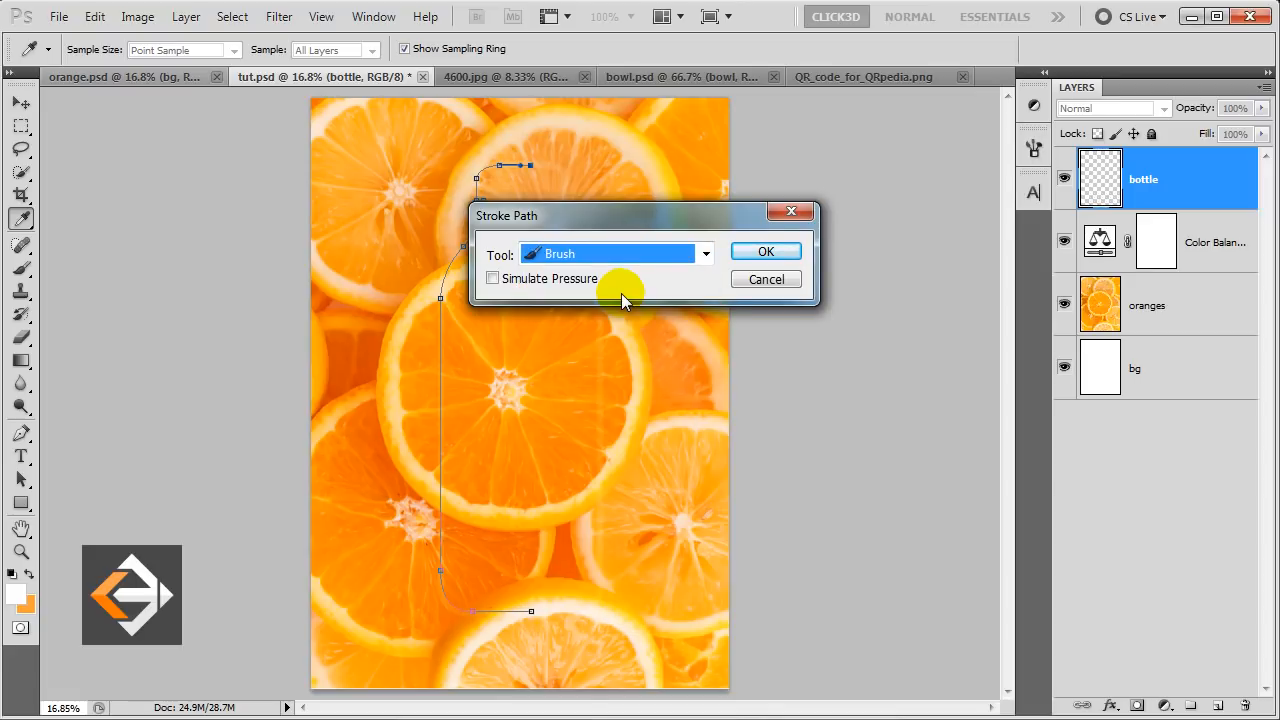
click(765, 252)
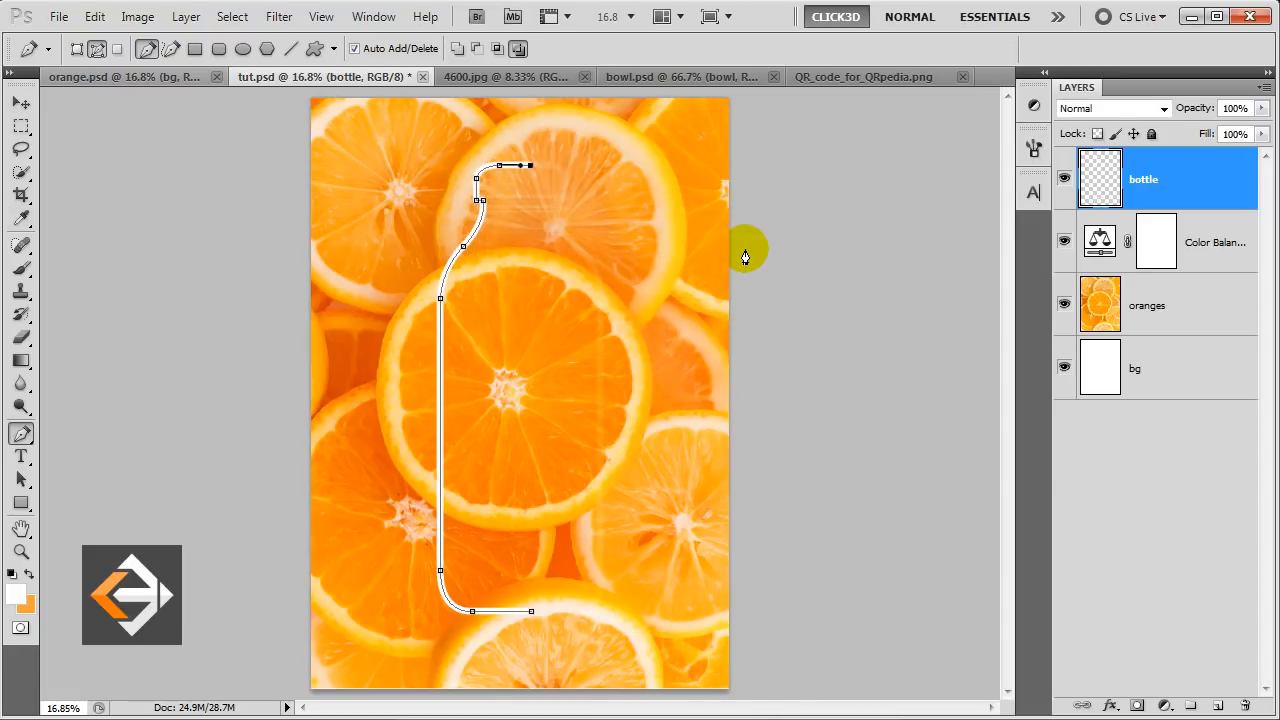
key(Return)
key(v)
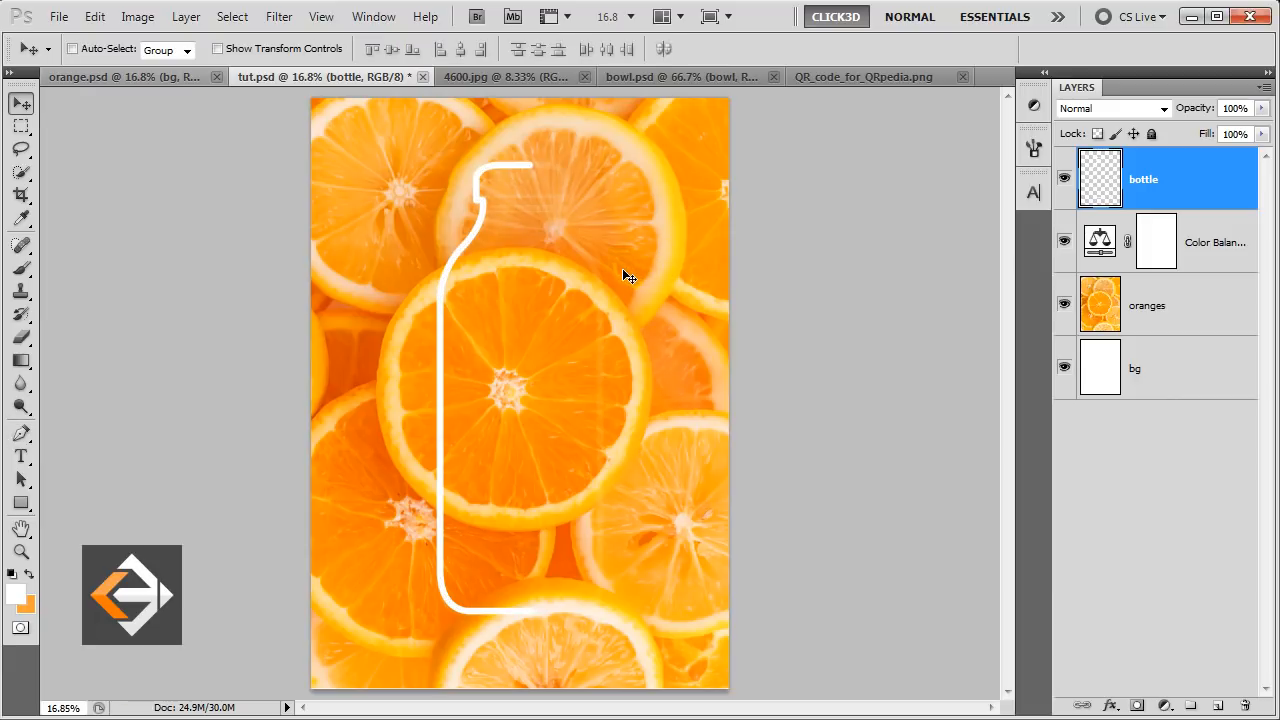
Duplicate the bottle layer and flip the copy horizontally
key(ctrl+j)
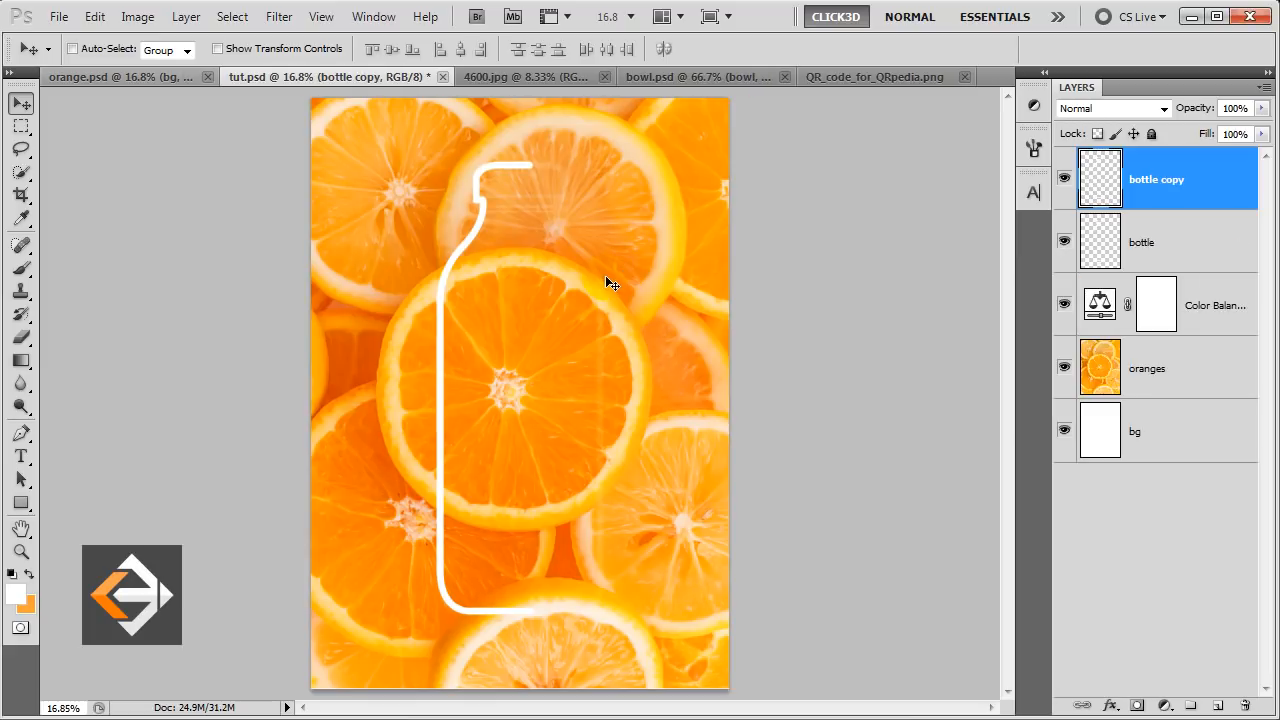
key(ctrl+t)
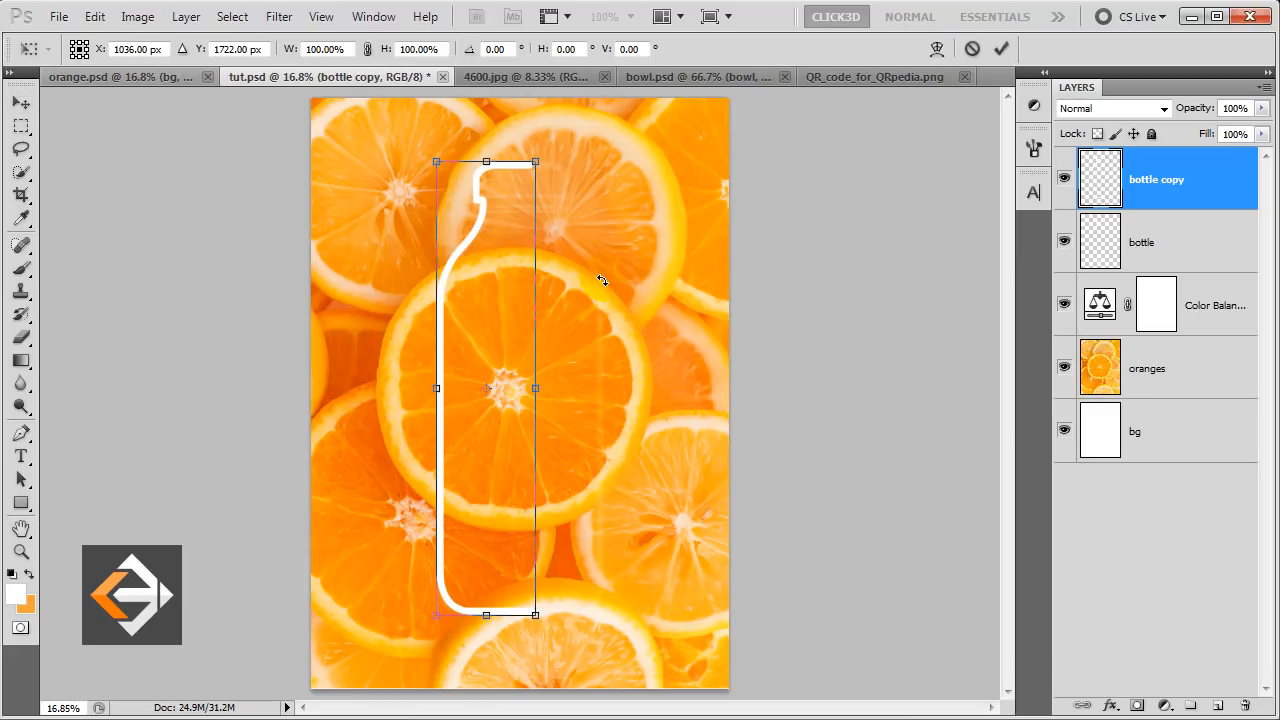
right_click(496, 220)
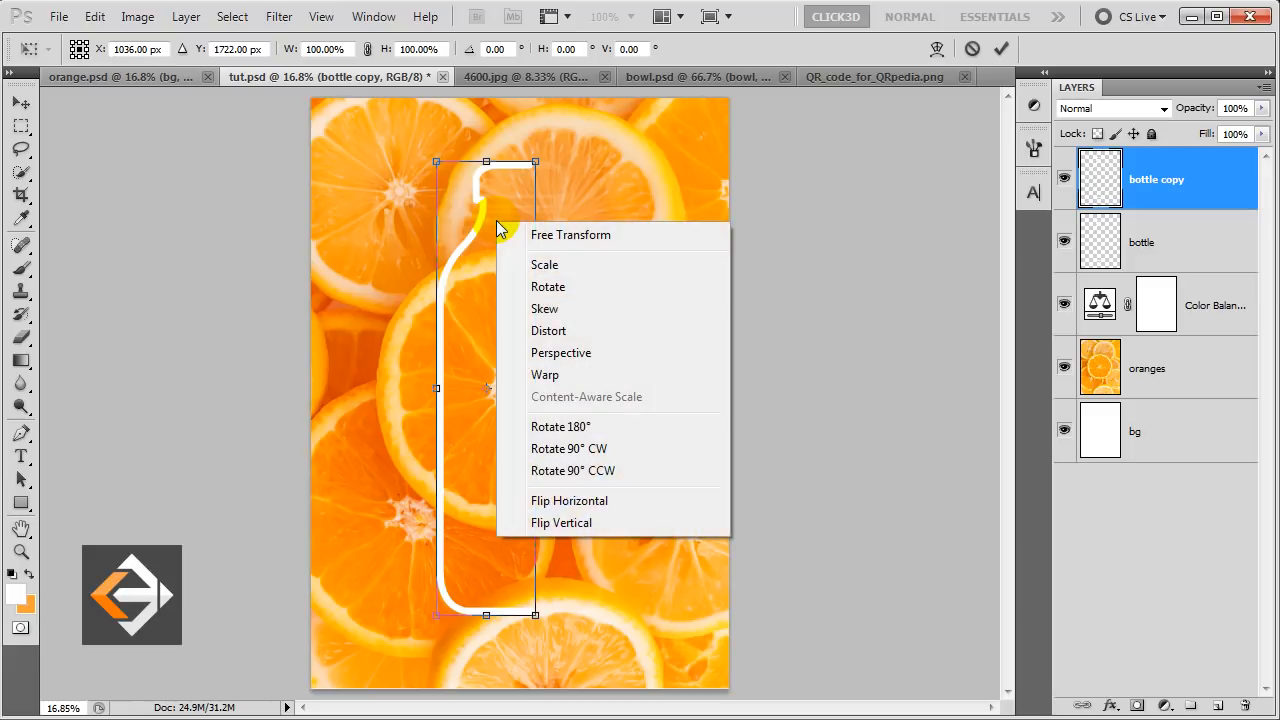
click(572, 505)
key(Return)
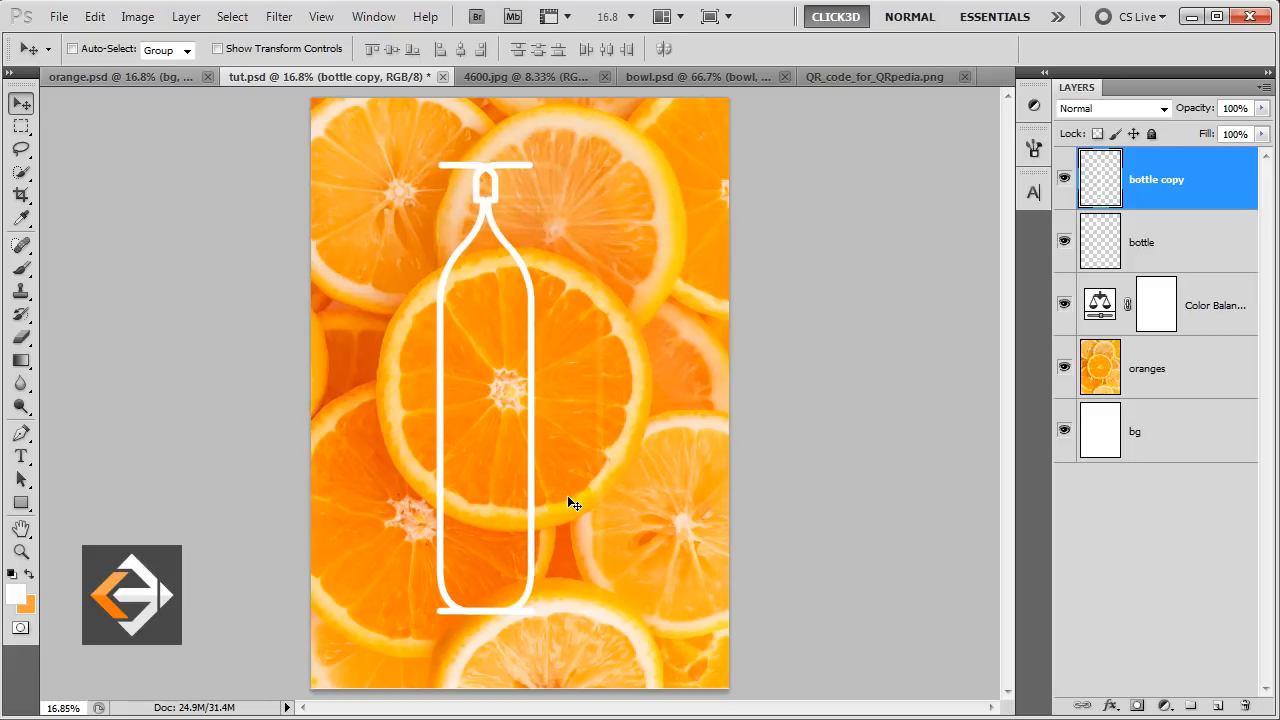
Move the flipped half to the right until it meets the original half and closes the bottle outline
drag(497, 396, 559, 385)
key(Right)
key(Right)
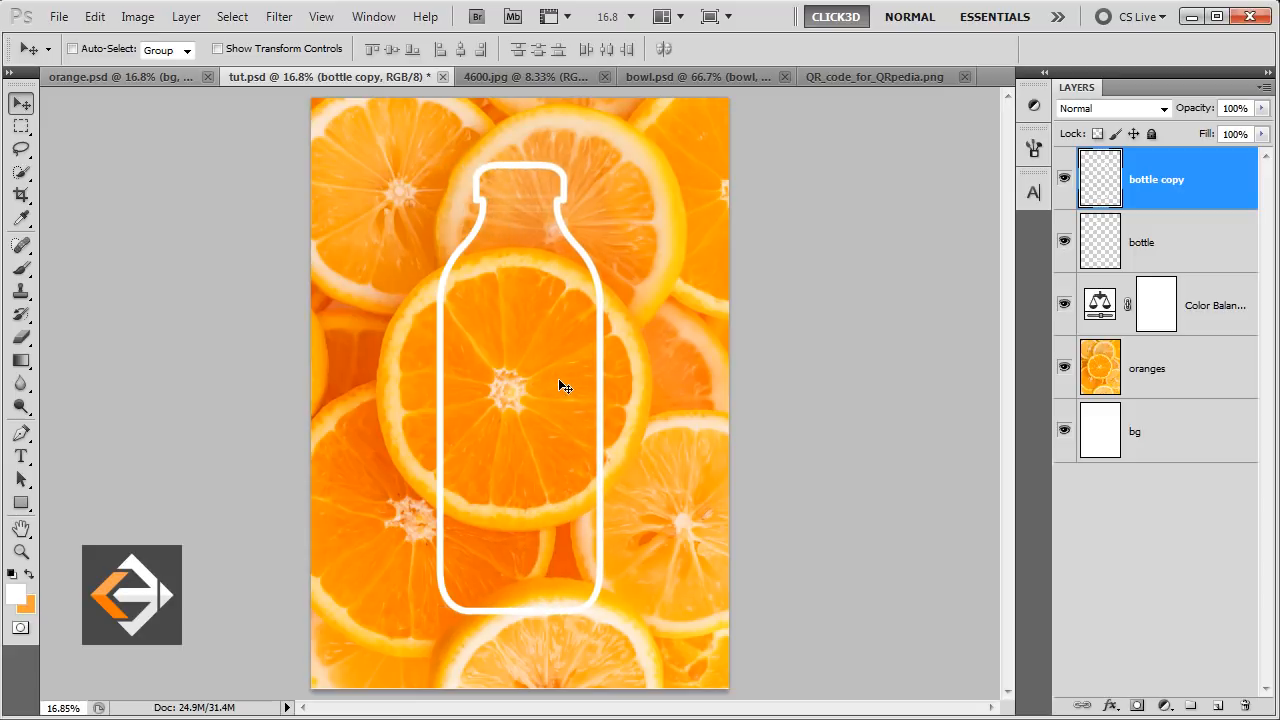
Merge the two bottle half layers into one layer and rename it "bottle"
shift+click(1145, 240)
right_click(1142, 198)
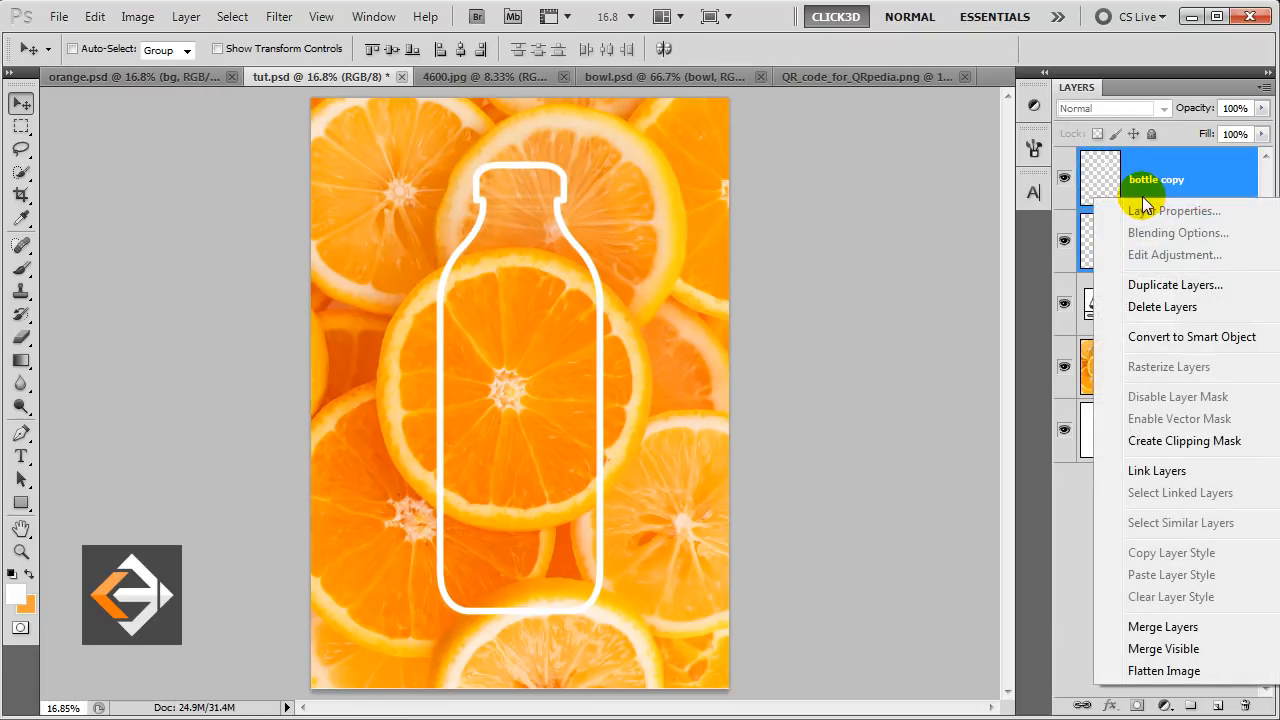
click(1135, 625)
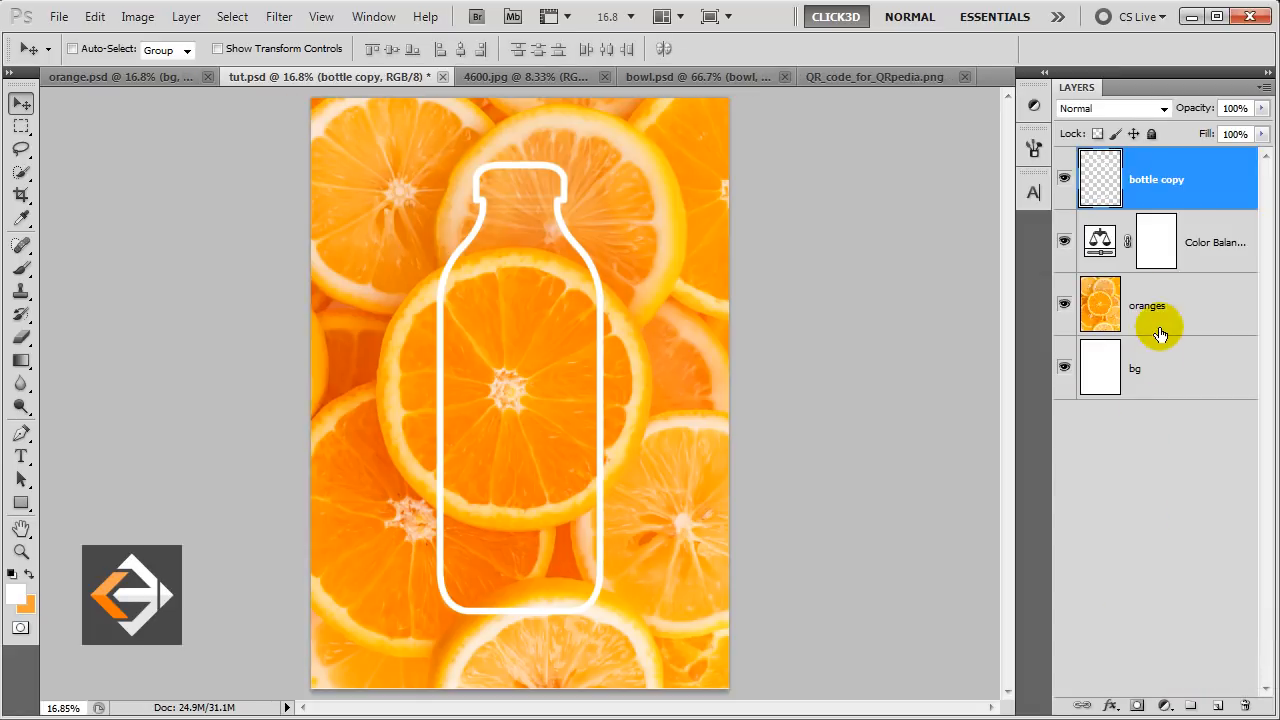
double_click(1166, 181)
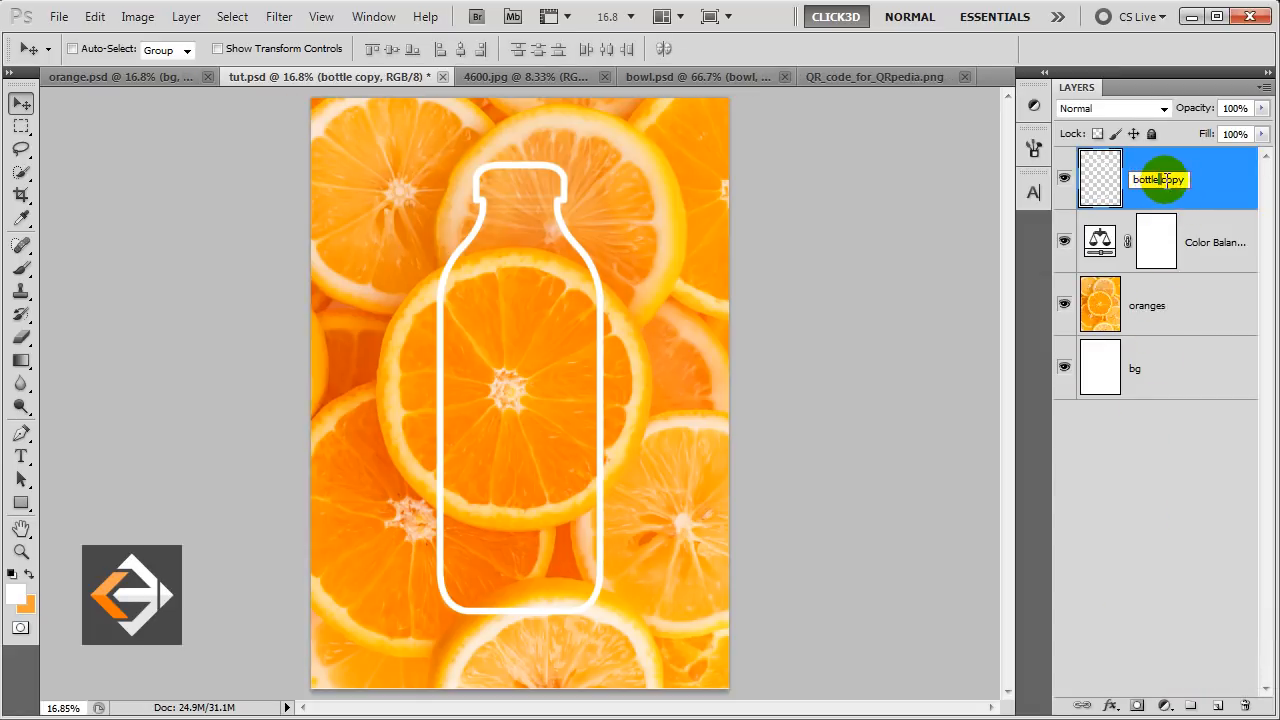
text(bottle)
key(Return)
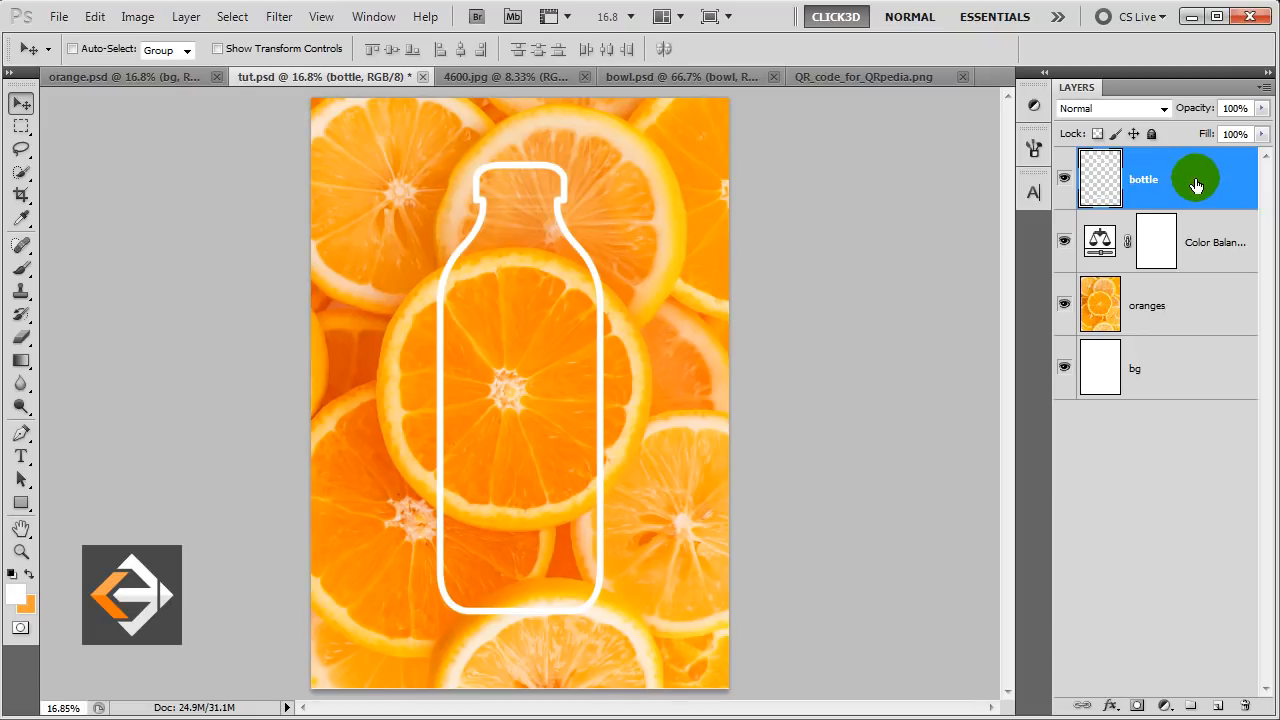
Paint a straight white line across the base of the bottle's cap with a 30 px brush
click(21, 268)
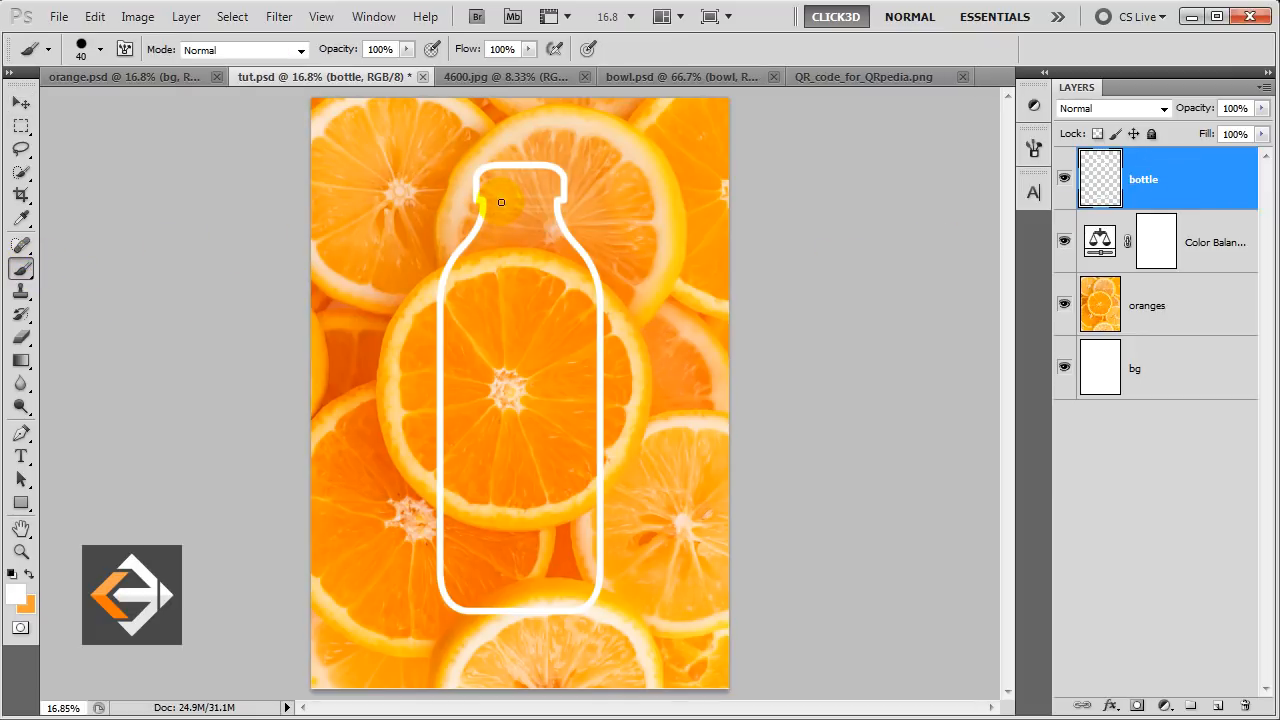
key(bracketleft)
key(bracketleft)
key(bracketleft)
key(bracketright)
drag(480, 201, 553, 201)
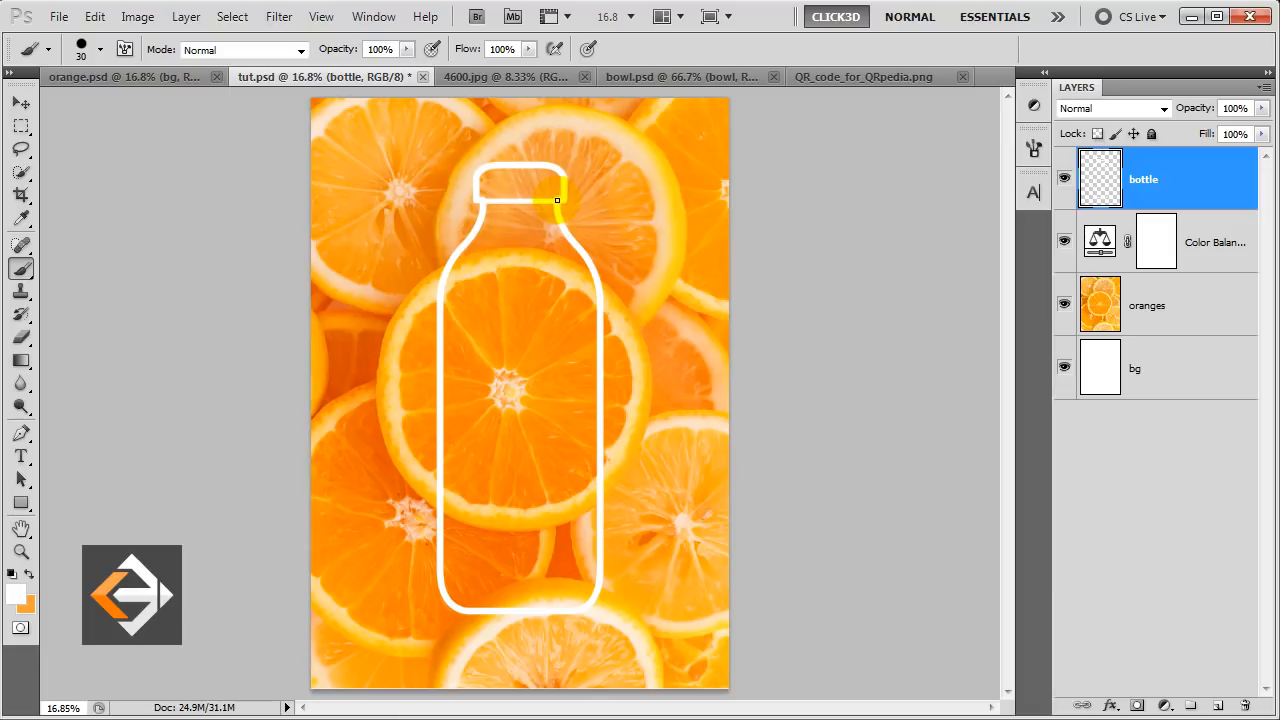
Paint two thinner white lines across the bottle's neck just below the cap, using 20 px and 15 px brush sizes
key(bracketleft)
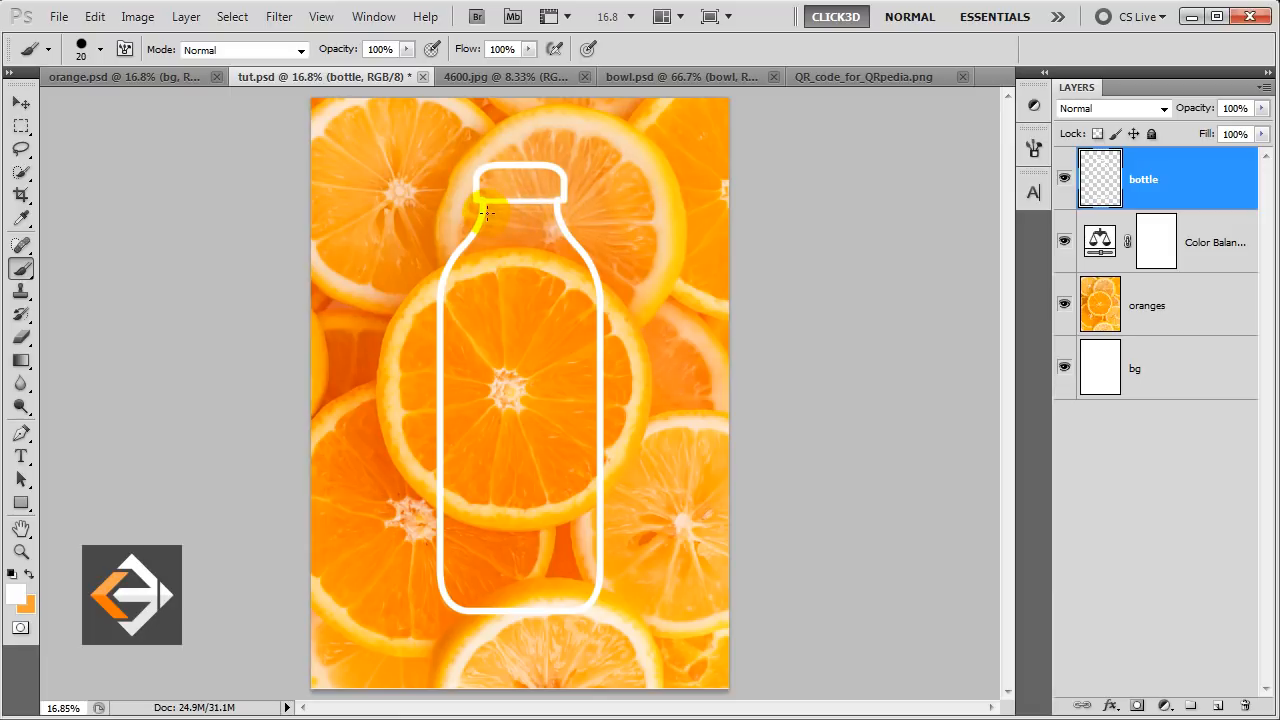
drag(482, 211, 556, 210)
key(bracketleft)
drag(557, 215, 483, 215)
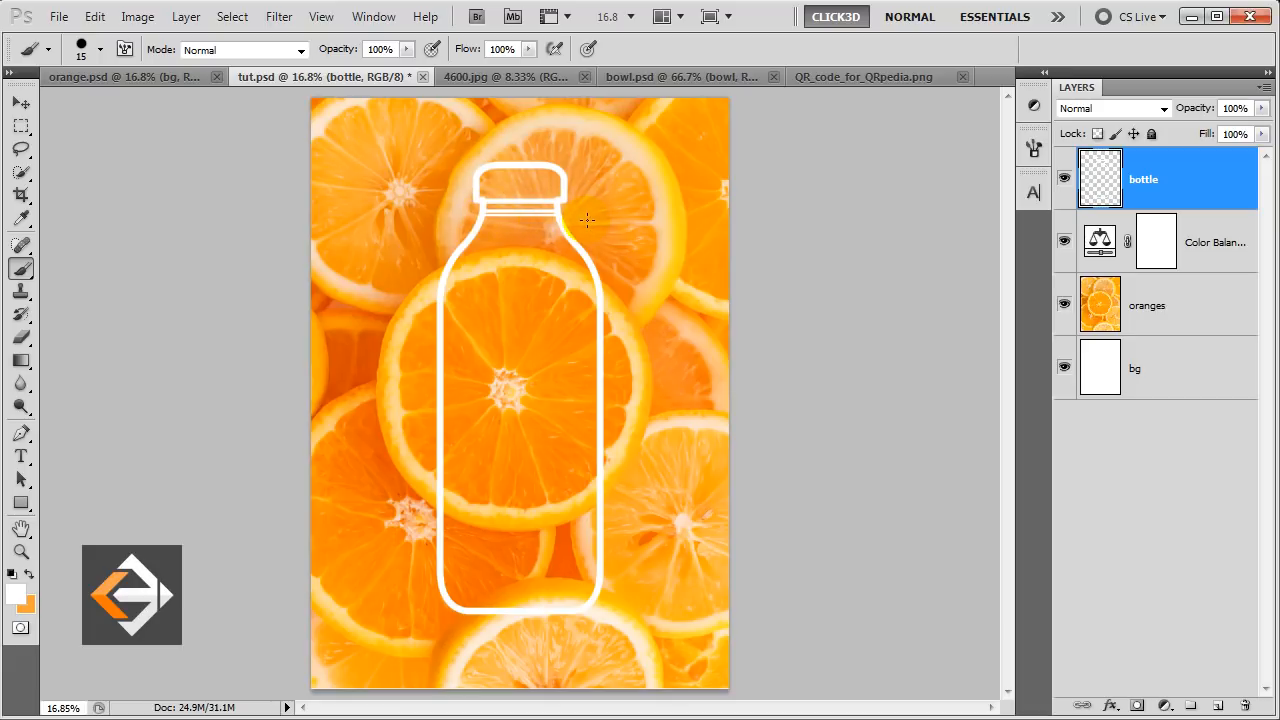
Put the bottle layer into a group, collapse the group and name it "bottle"
key(v)
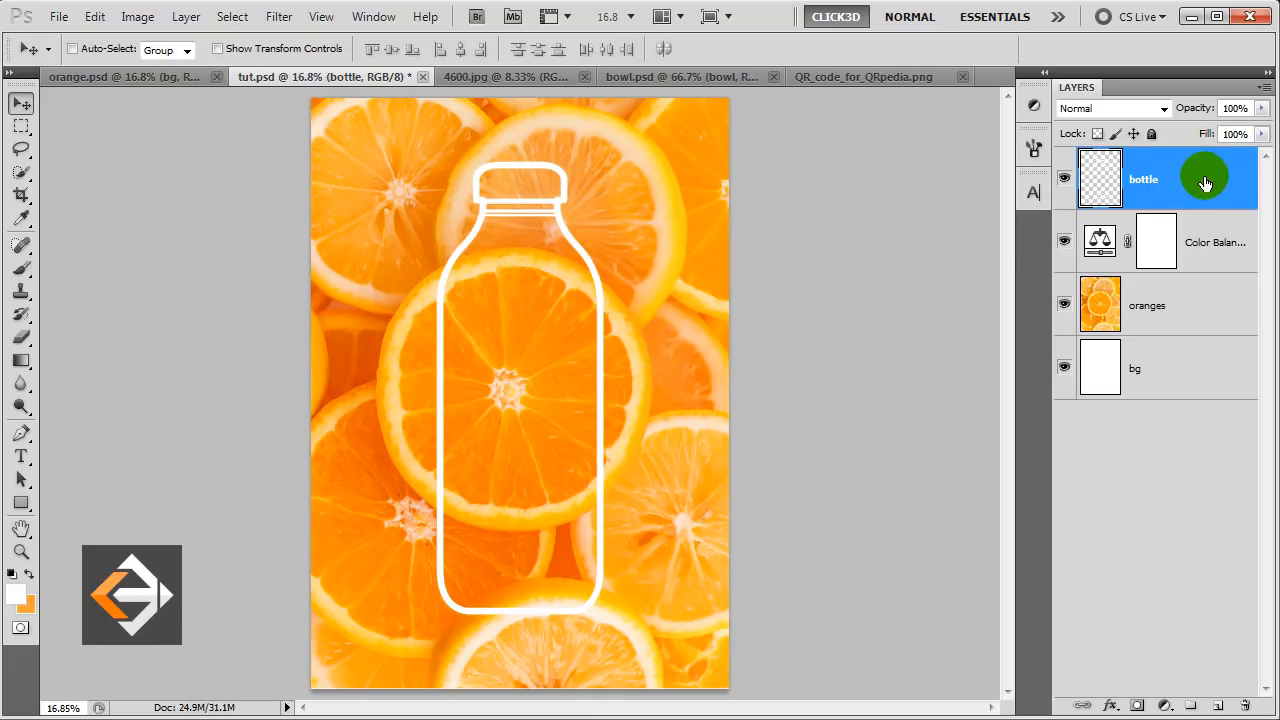
key(ctrl+g)
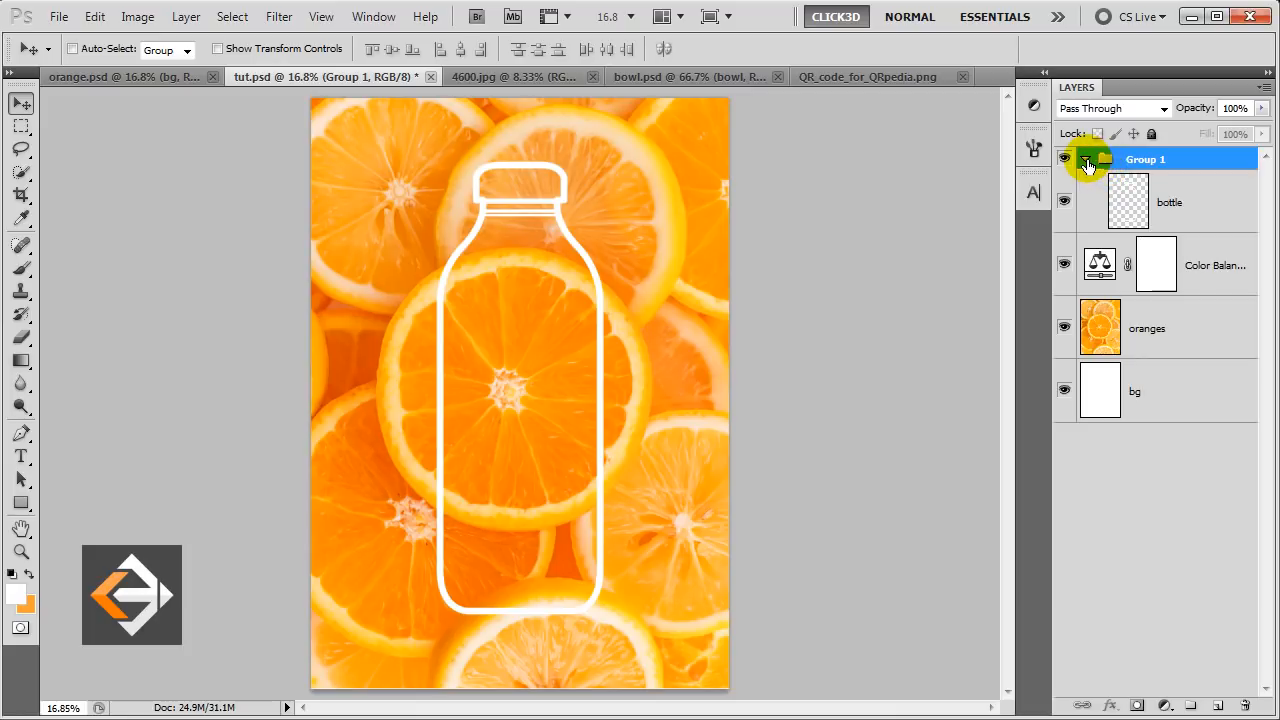
click(1088, 160)
double_click(1160, 160)
text(bottle)
key(Return)
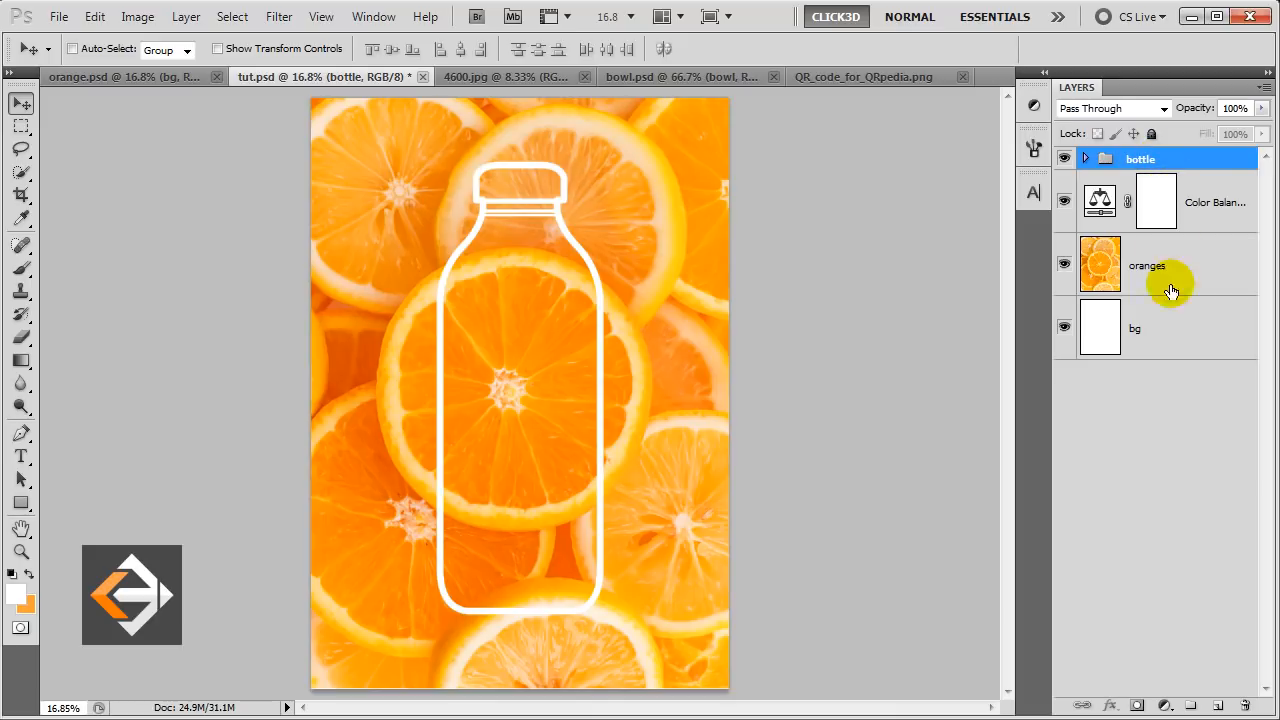
Add a new layer above the bottle group and name it "black"
click(1218, 706)
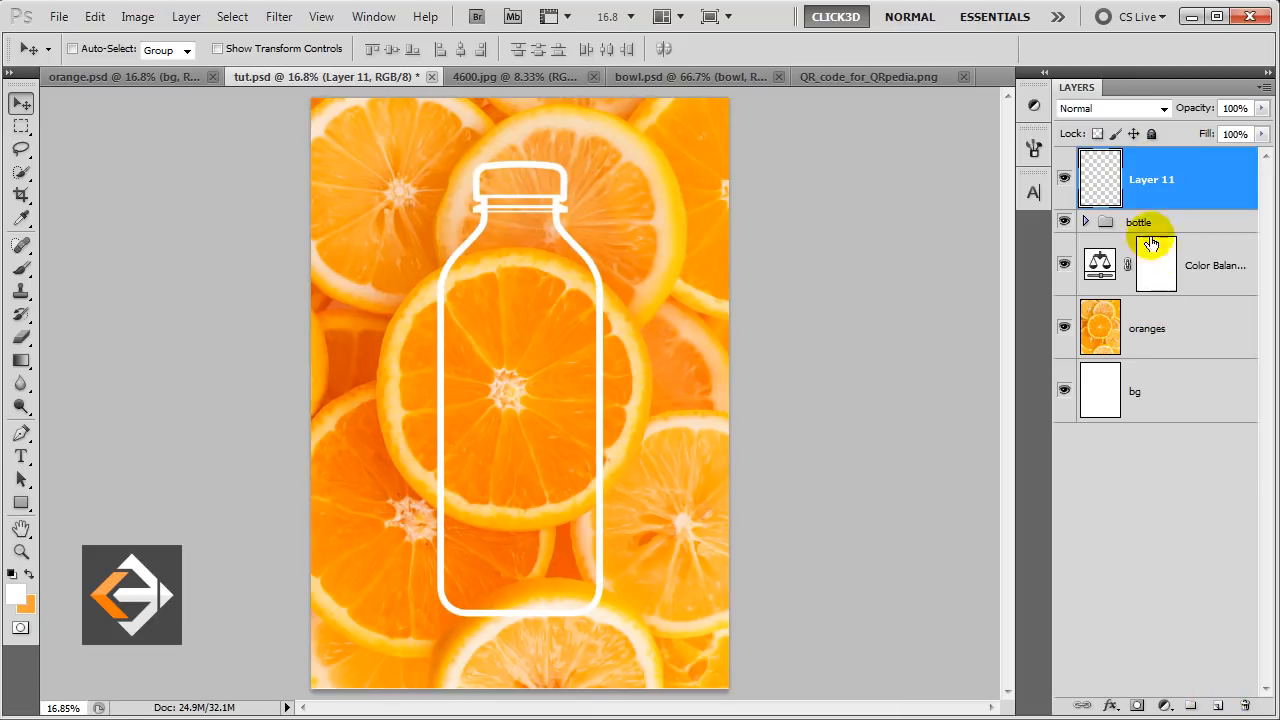
click(1152, 182)
double_click(1152, 182)
text(black)
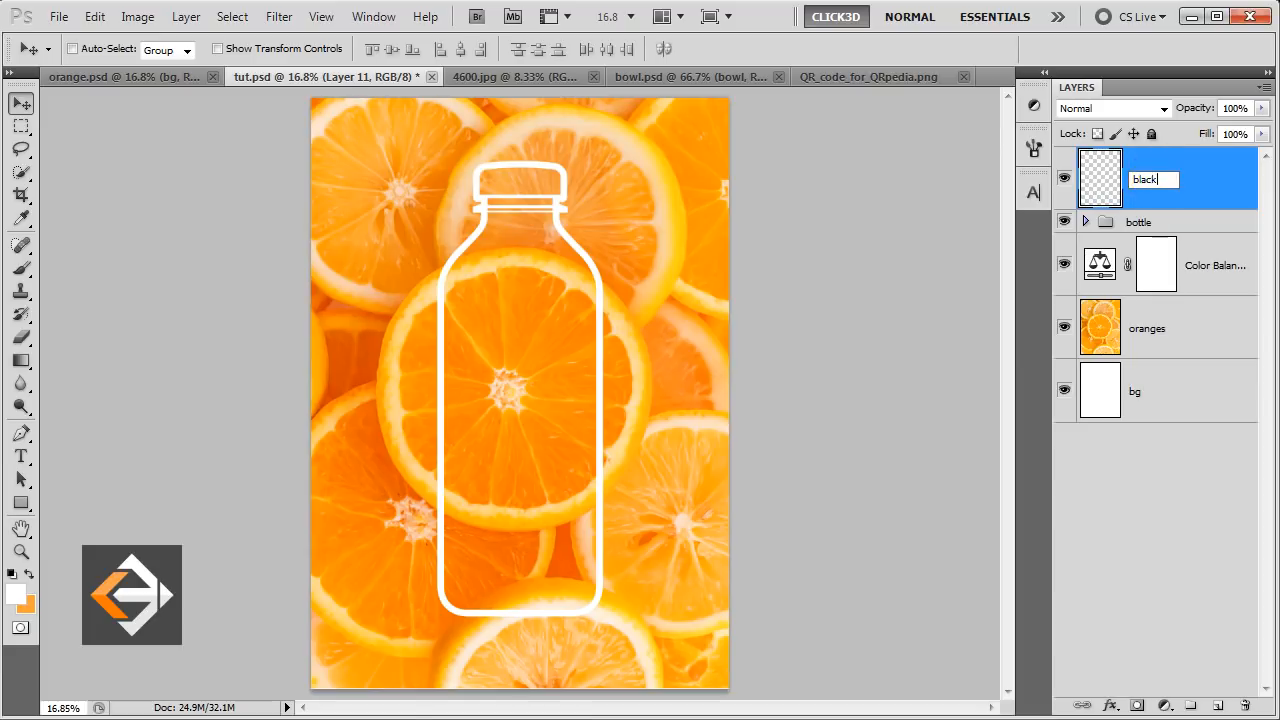
click(1152, 182)
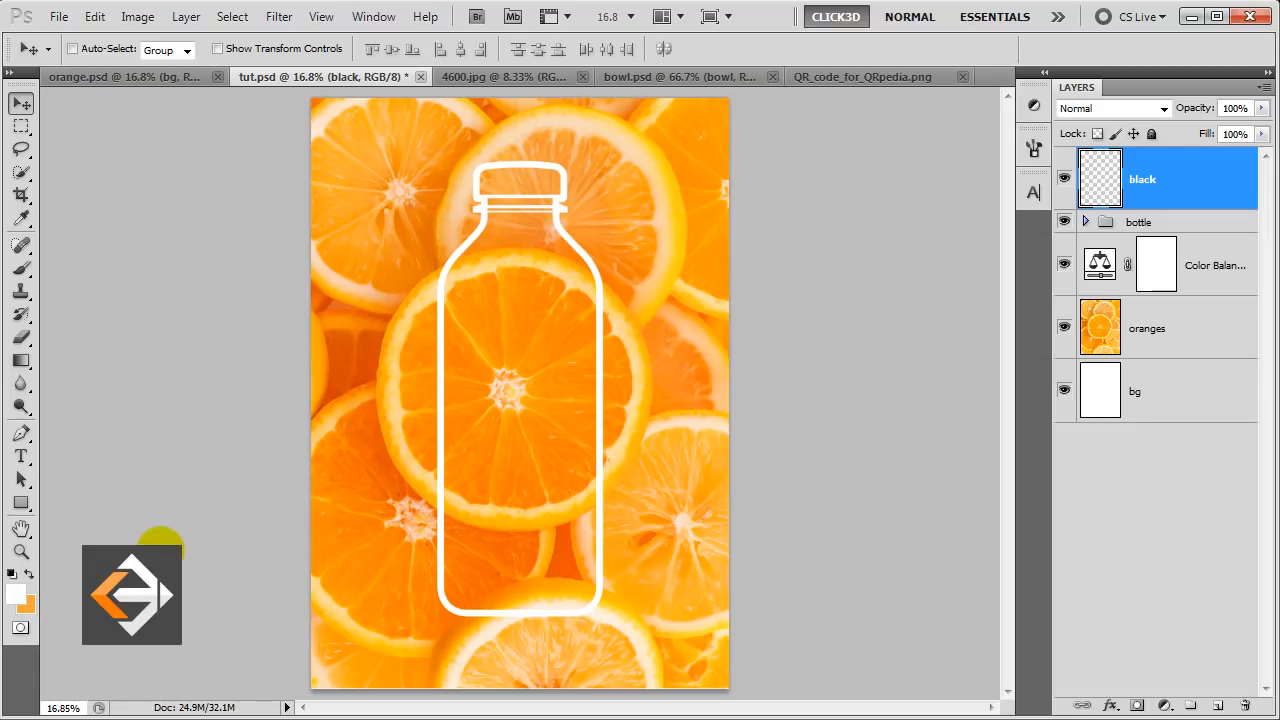
Set the foreground colour to near-black, #0d0d0d
click(22, 596)
drag(334, 449, 251, 482)
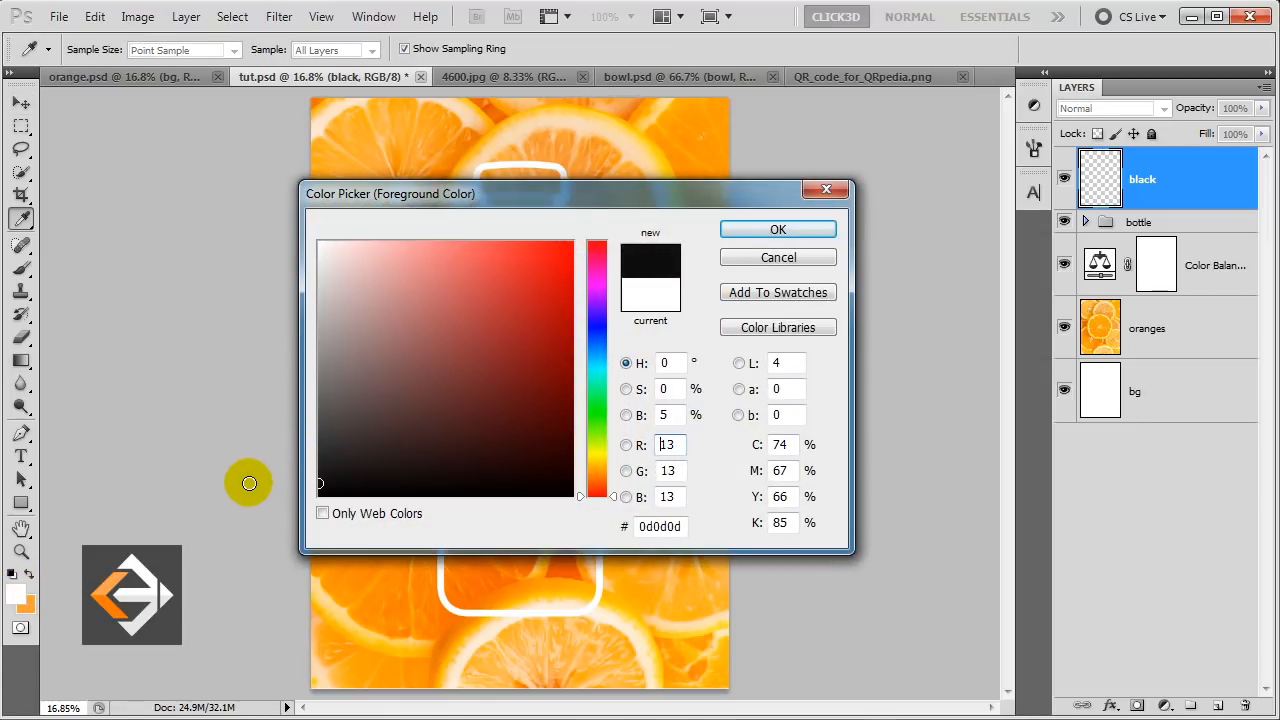
click(736, 226)
key(v)
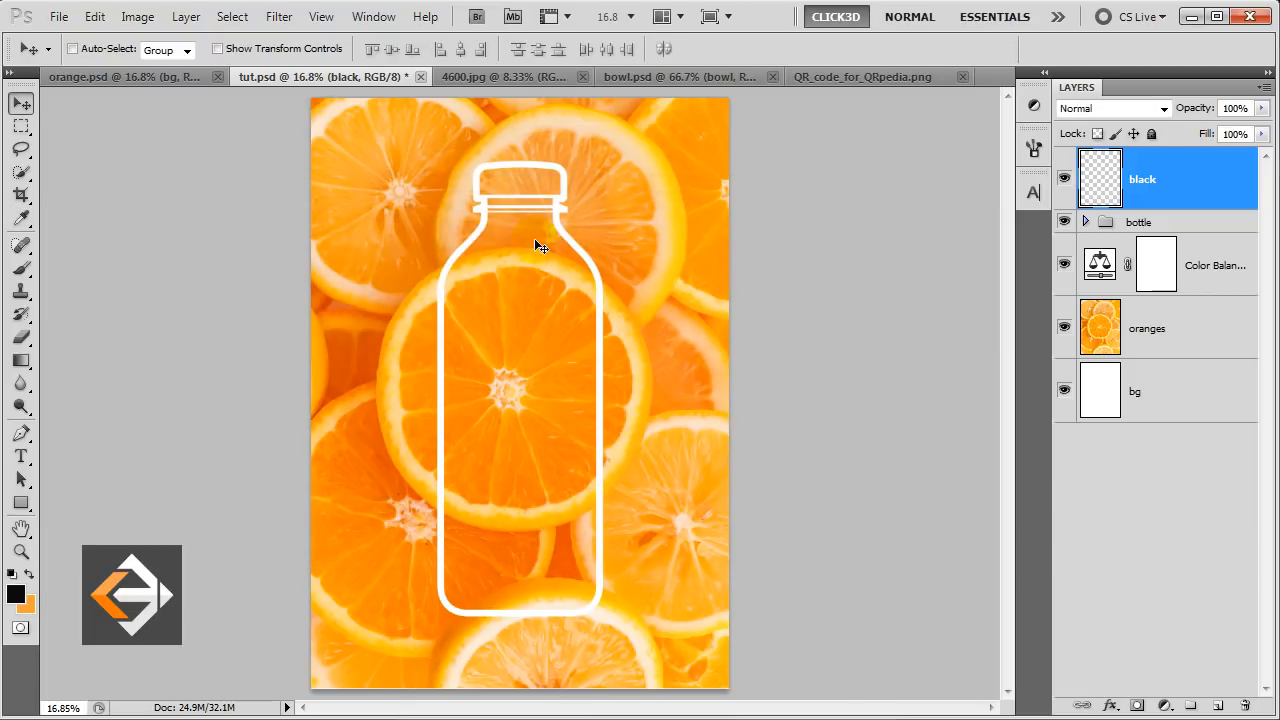
Fill a tall rectangular selection inside the bottle's body with the near-black foreground colour, deselect, and nudge the rectangle slightly left
click(21, 128)
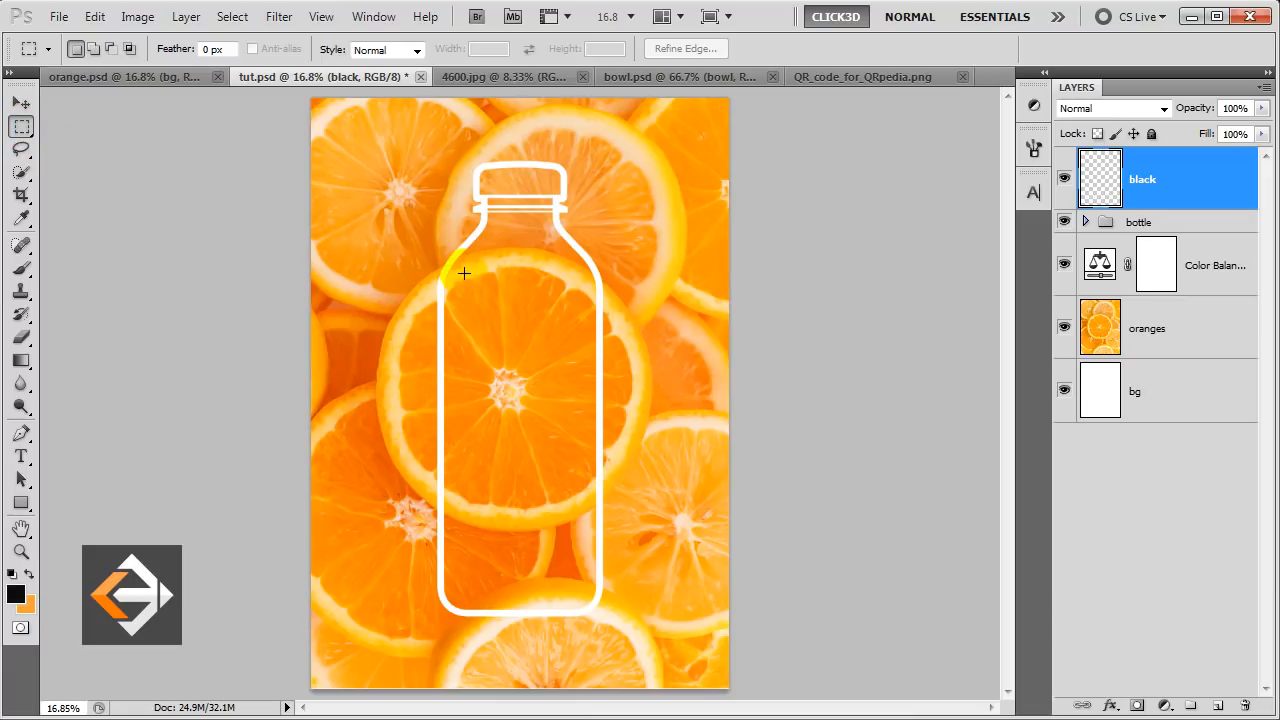
drag(463, 272, 580, 595)
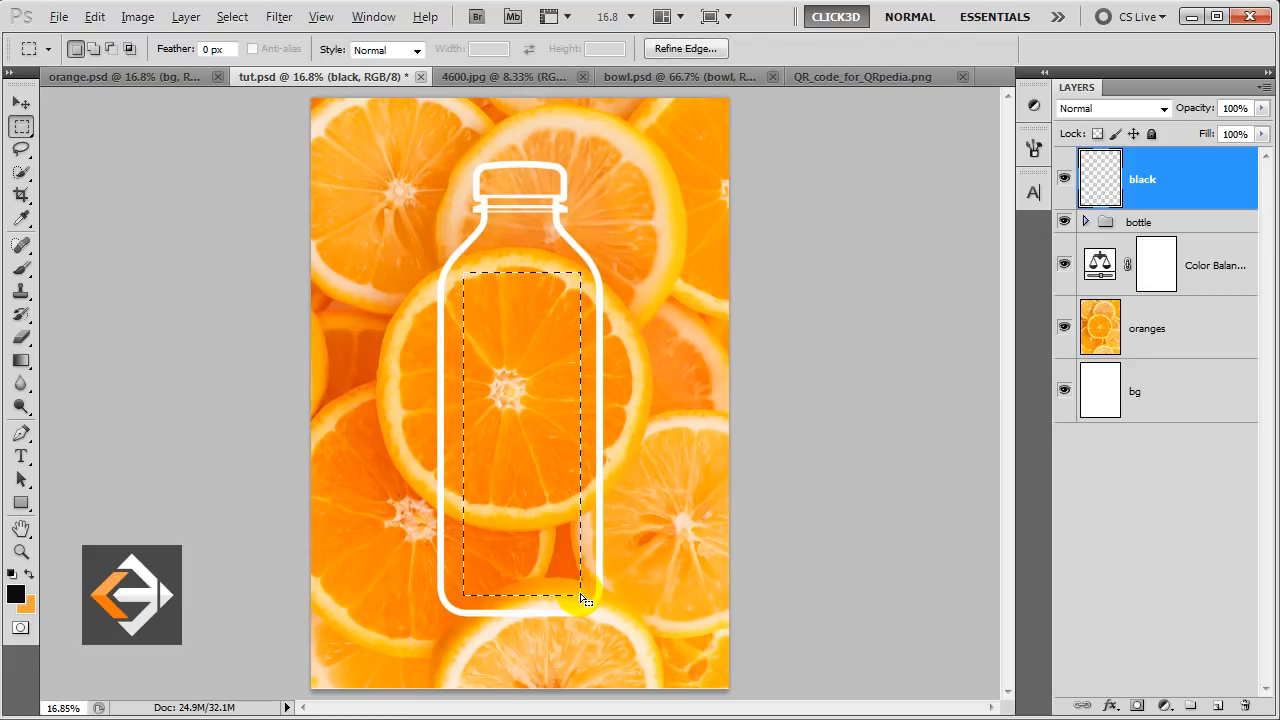
key(alt+BackSpace)
key(ctrl+d)
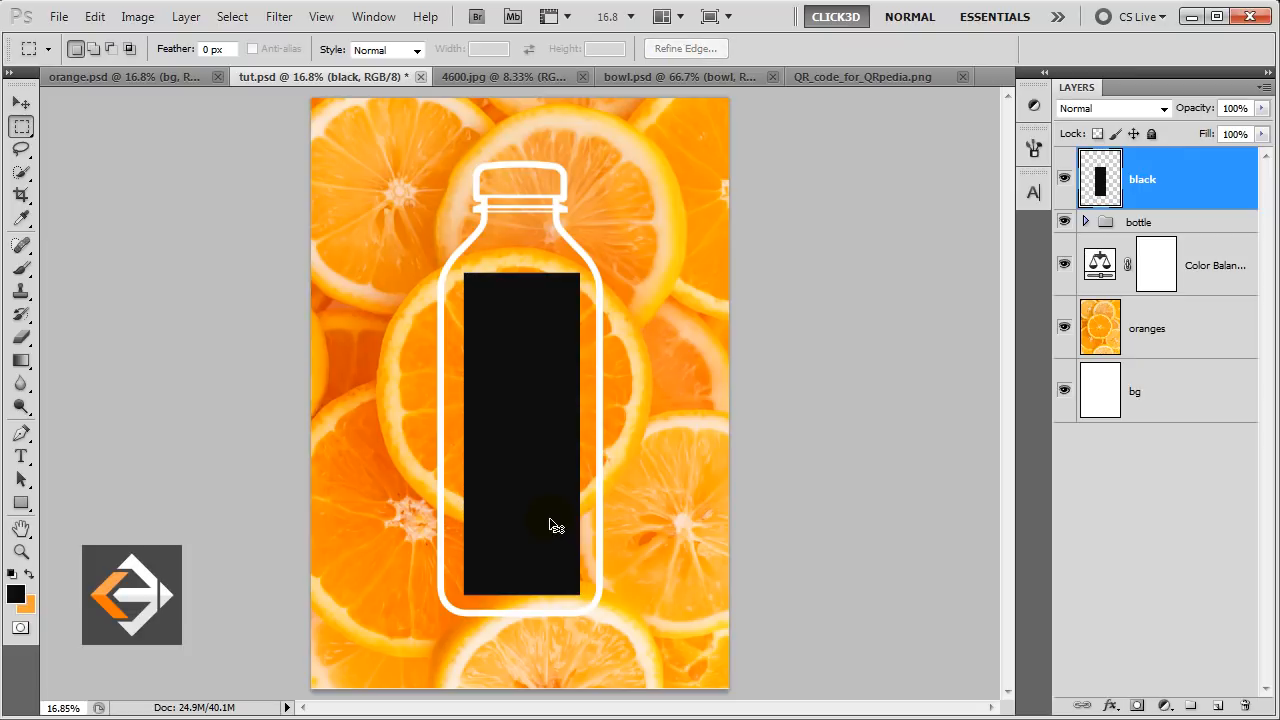
key(v)
key(Left)
key(Left)
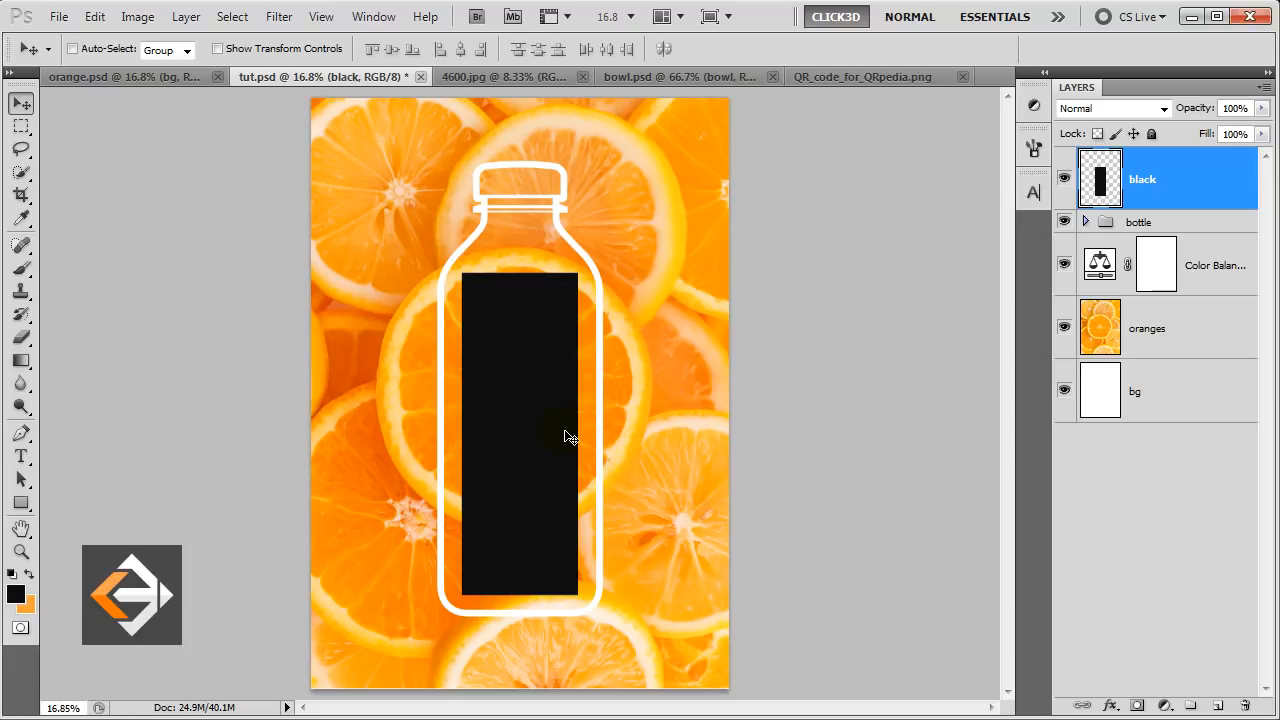
Roughen the black rectangle's right and top edges by deleting wavy Lasso selections along them
click(22, 150)
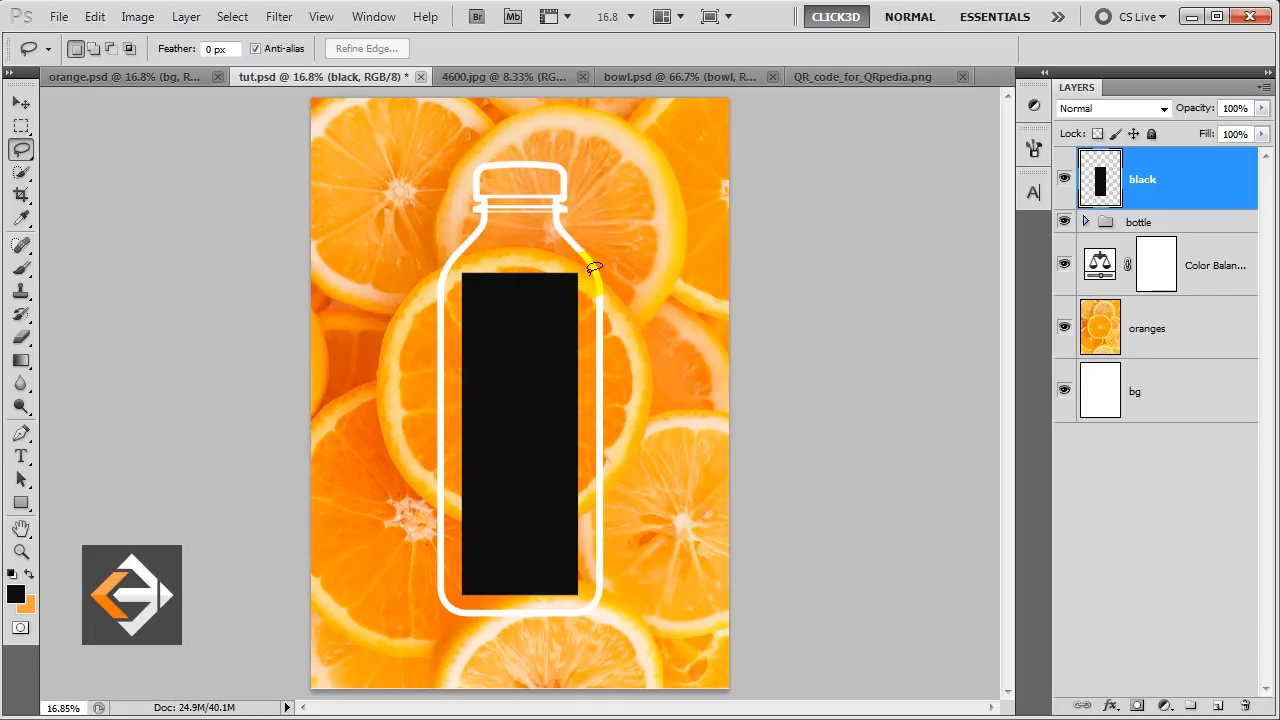
mouse_move(580, 273)
mouse_down()
mouse_move(578, 575)
mouse_move(590, 604)
mouse_move(617, 520)
mouse_move(642, 266)
mouse_move(592, 257)
mouse_move(580, 270)
mouse_up()
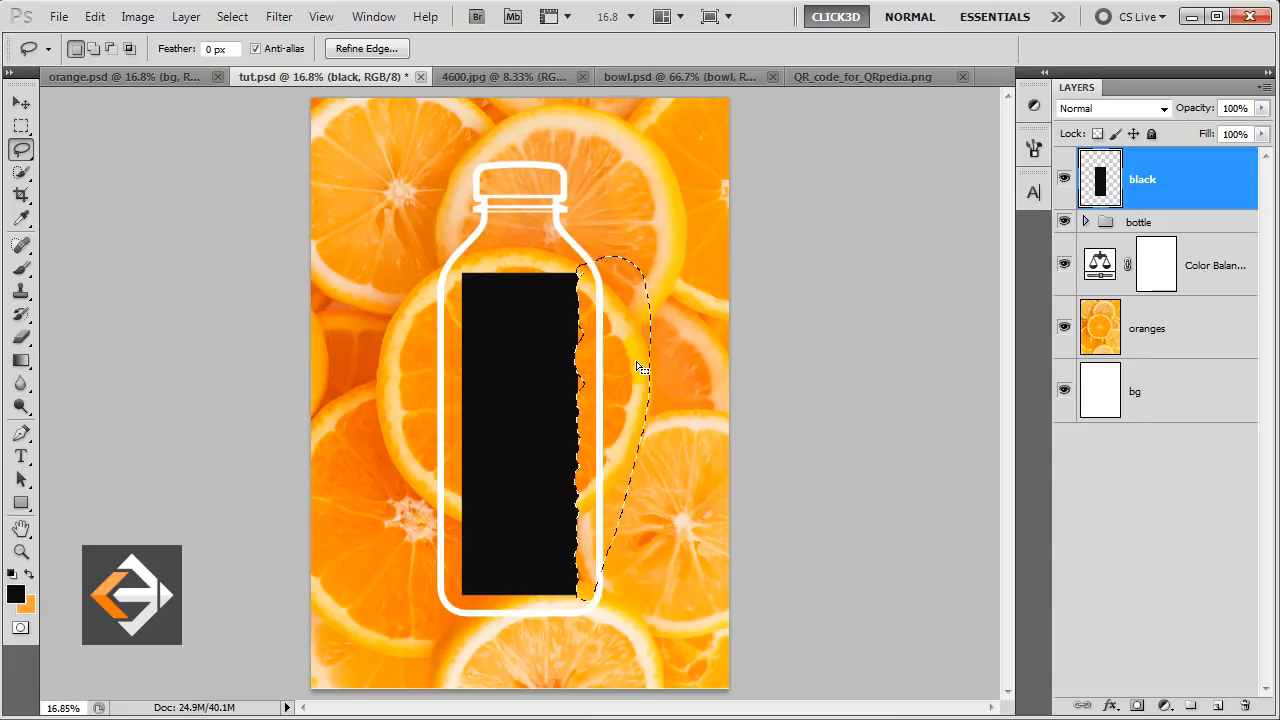
key(ctrl+d)
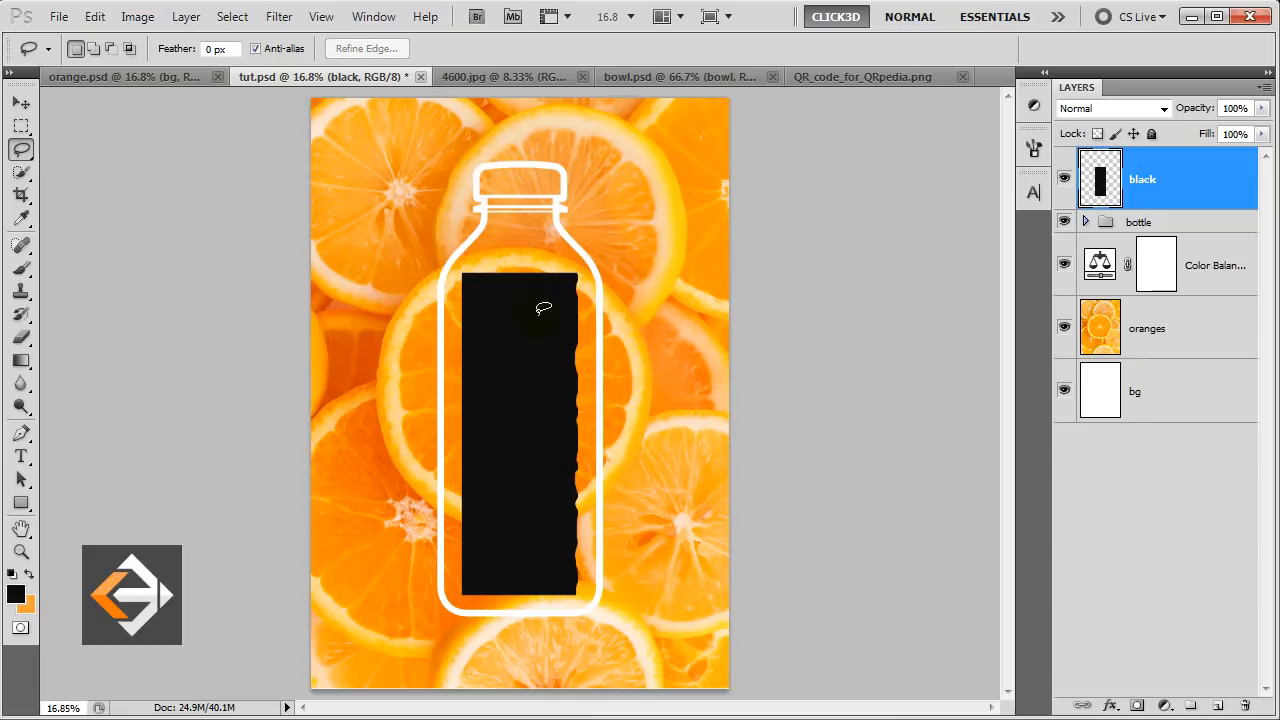
mouse_move(461, 268)
mouse_down()
mouse_move(582, 280)
mouse_move(587, 268)
mouse_move(539, 252)
mouse_move(461, 270)
mouse_up()
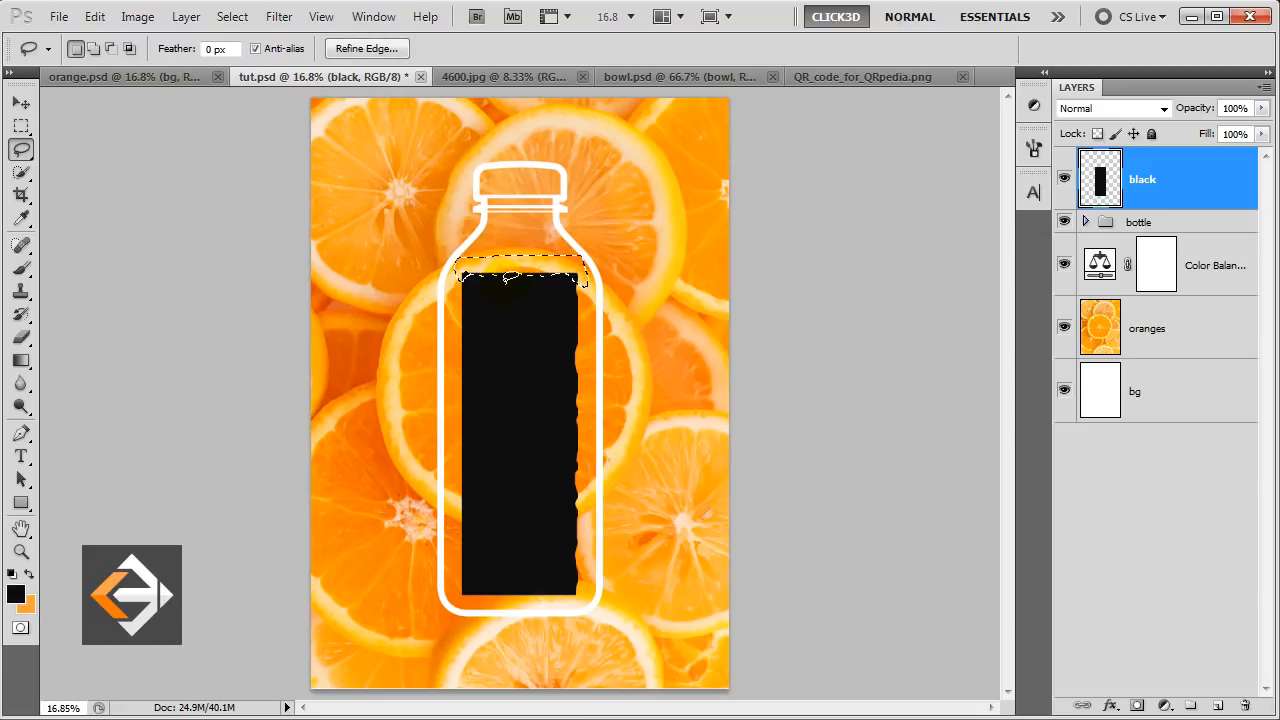
key(Delete)
key(ctrl+d)
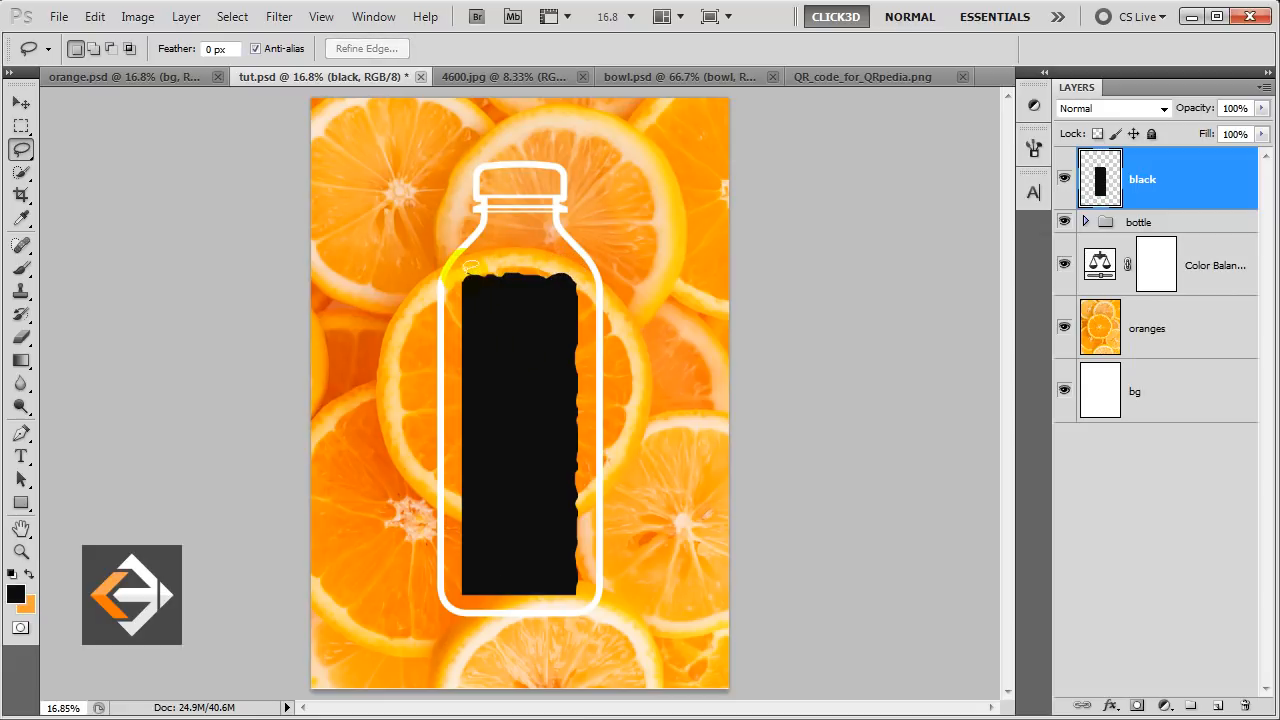
Roughen the black rectangle's left and bottom edges by deleting wavy Lasso selections along them
mouse_move(462, 267)
mouse_down()
mouse_move(461, 593)
mouse_move(424, 538)
mouse_move(412, 379)
mouse_move(413, 265)
mouse_move(425, 249)
mouse_move(466, 268)
mouse_up()
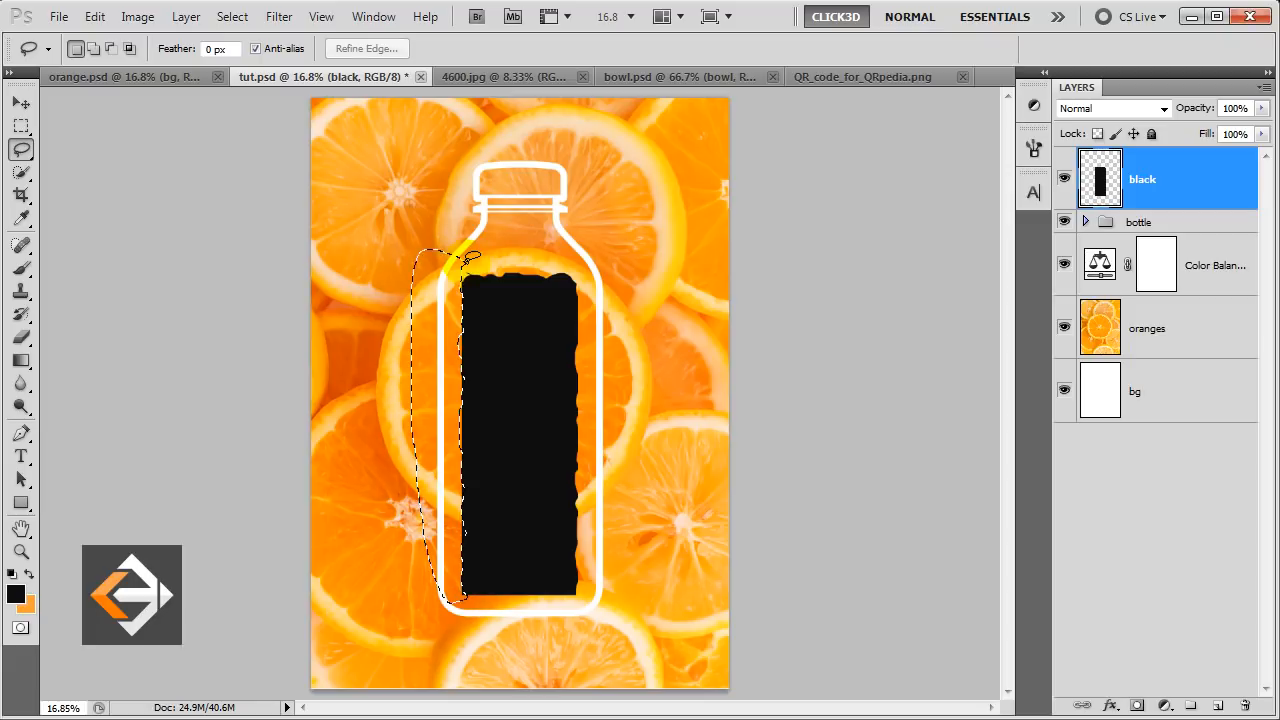
key(ctrl+d)
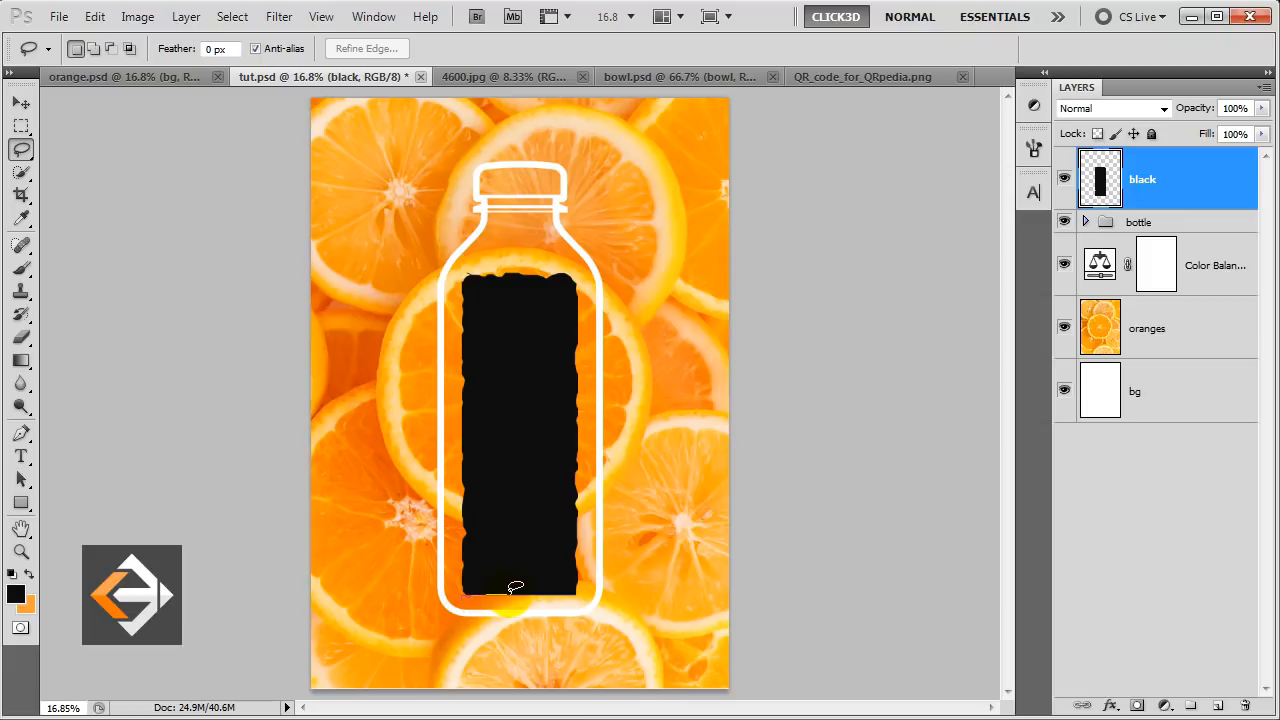
mouse_move(510, 593)
mouse_down()
mouse_move(588, 602)
mouse_move(541, 614)
mouse_move(455, 605)
mouse_move(484, 592)
mouse_up()
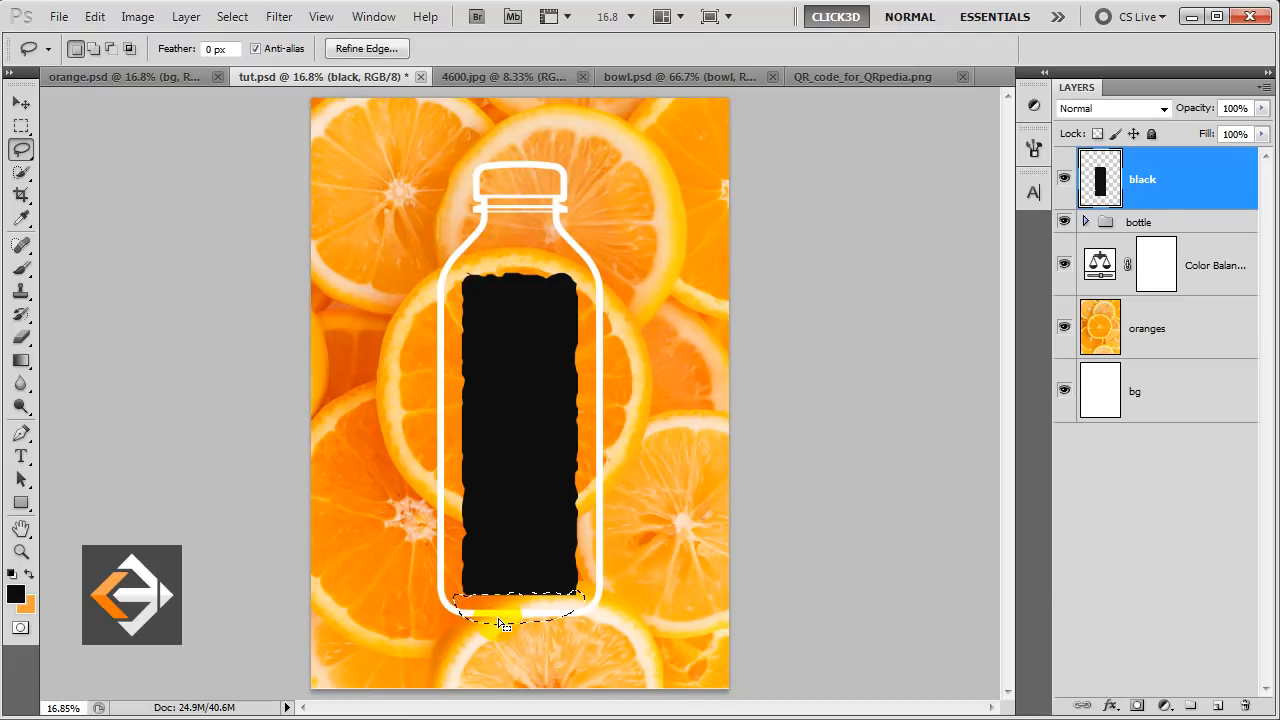
key(alt+BackSpace)
key(ctrl+d)
key(v)
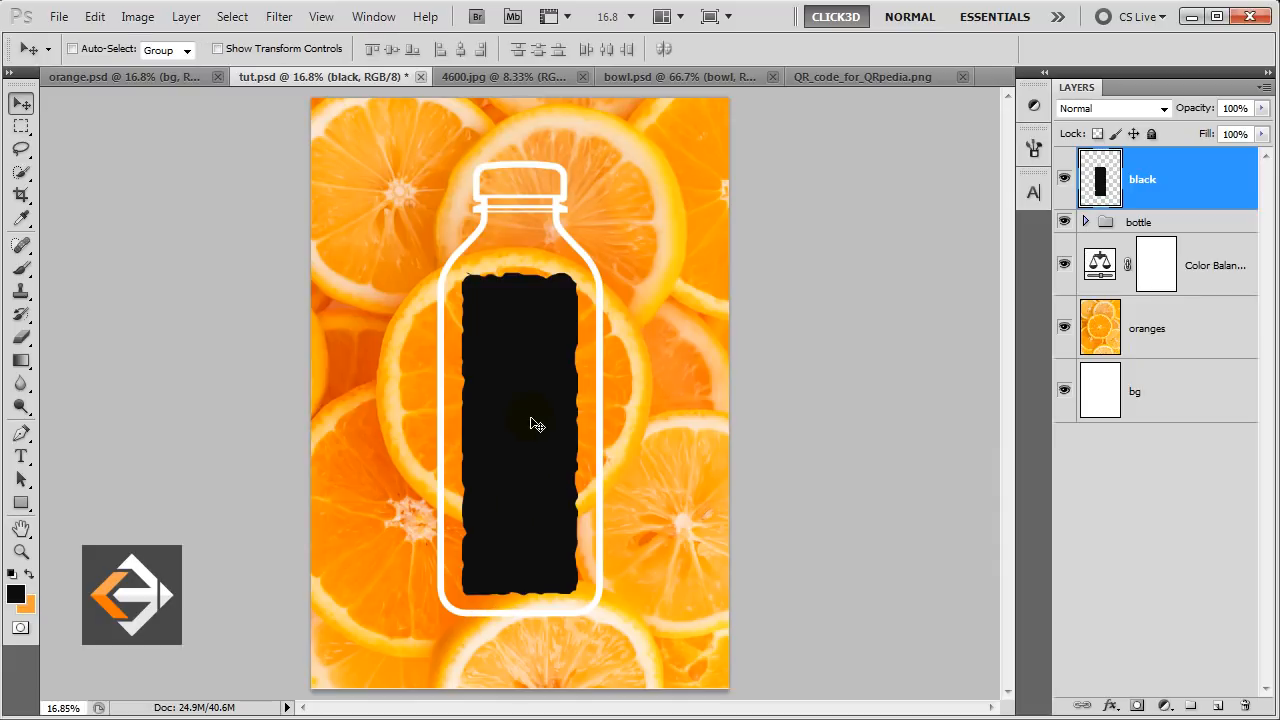
Set the foreground colour to white, #ffffff
click(17, 594)
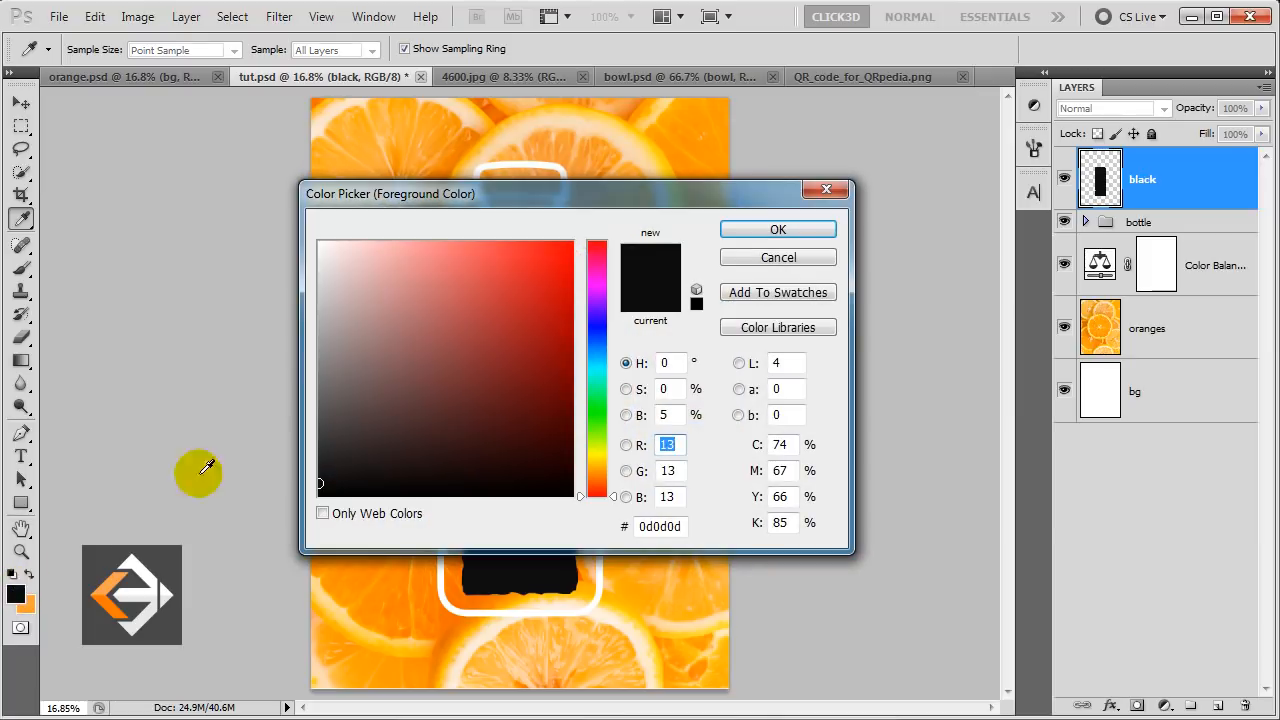
drag(329, 278, 300, 223)
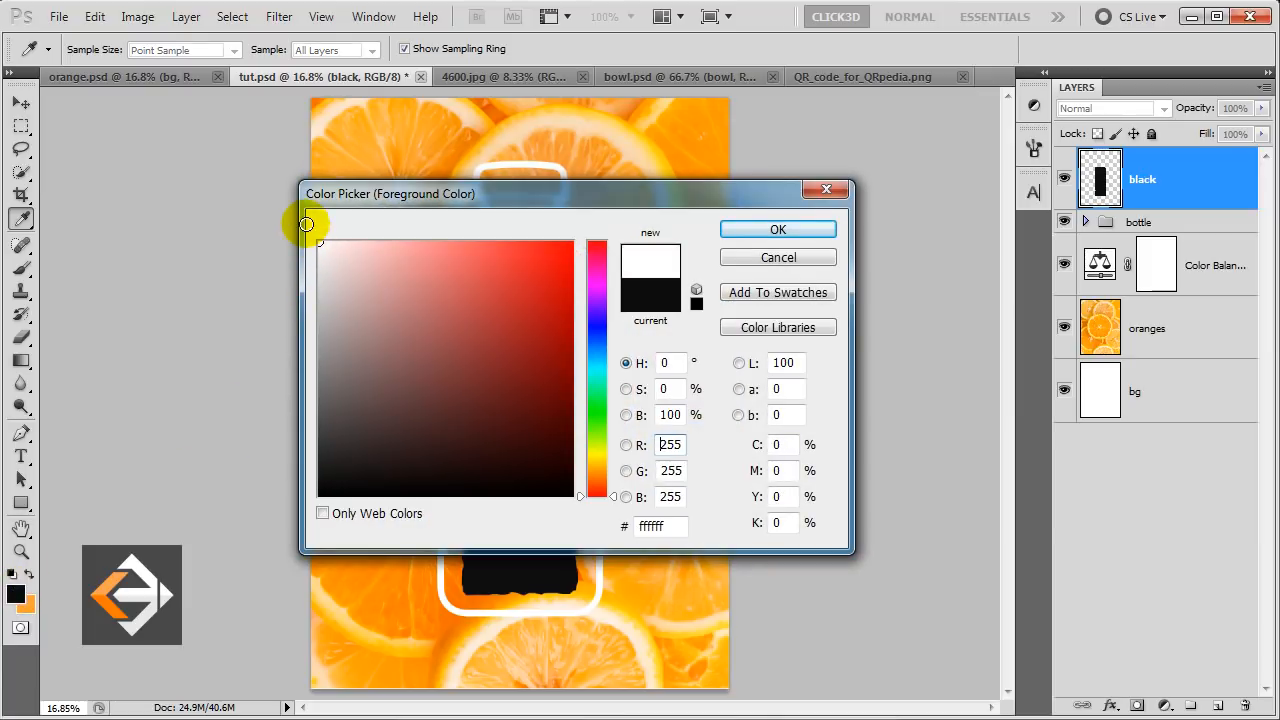
click(773, 233)
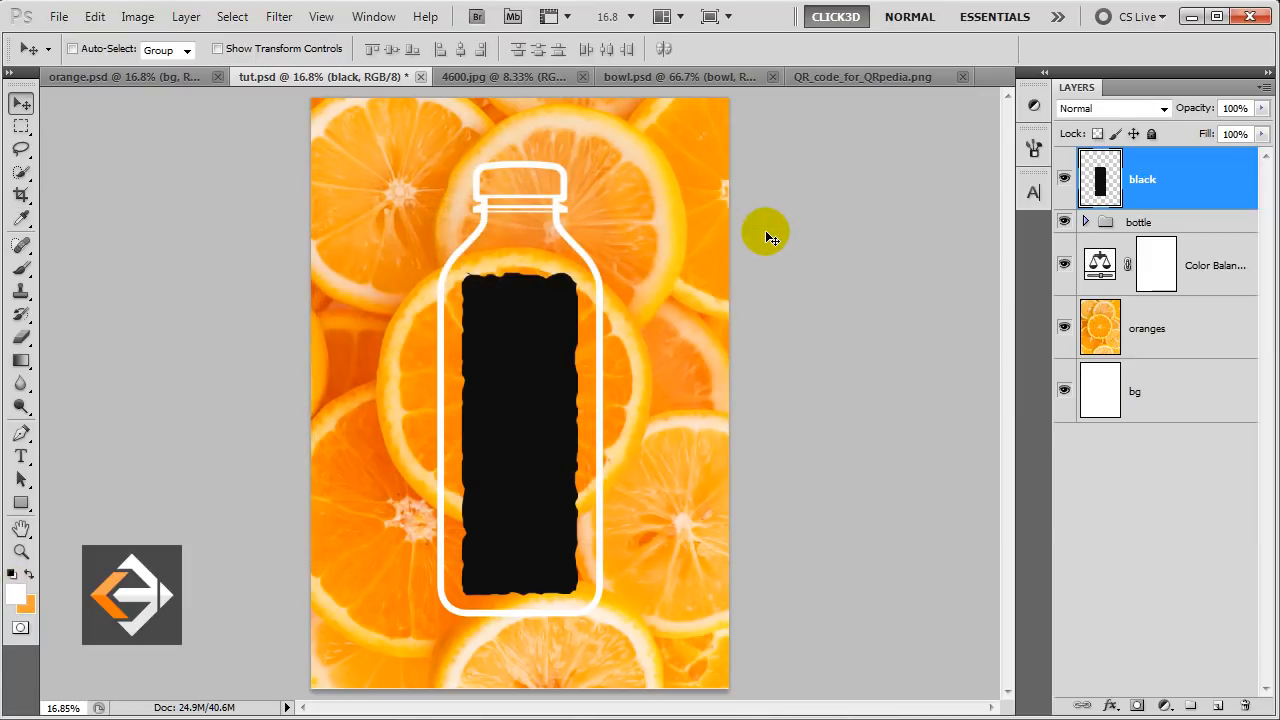
Add the white text "Click3d" near the top of the black label in Autumn in November at 27.92 pt
click(21, 457)
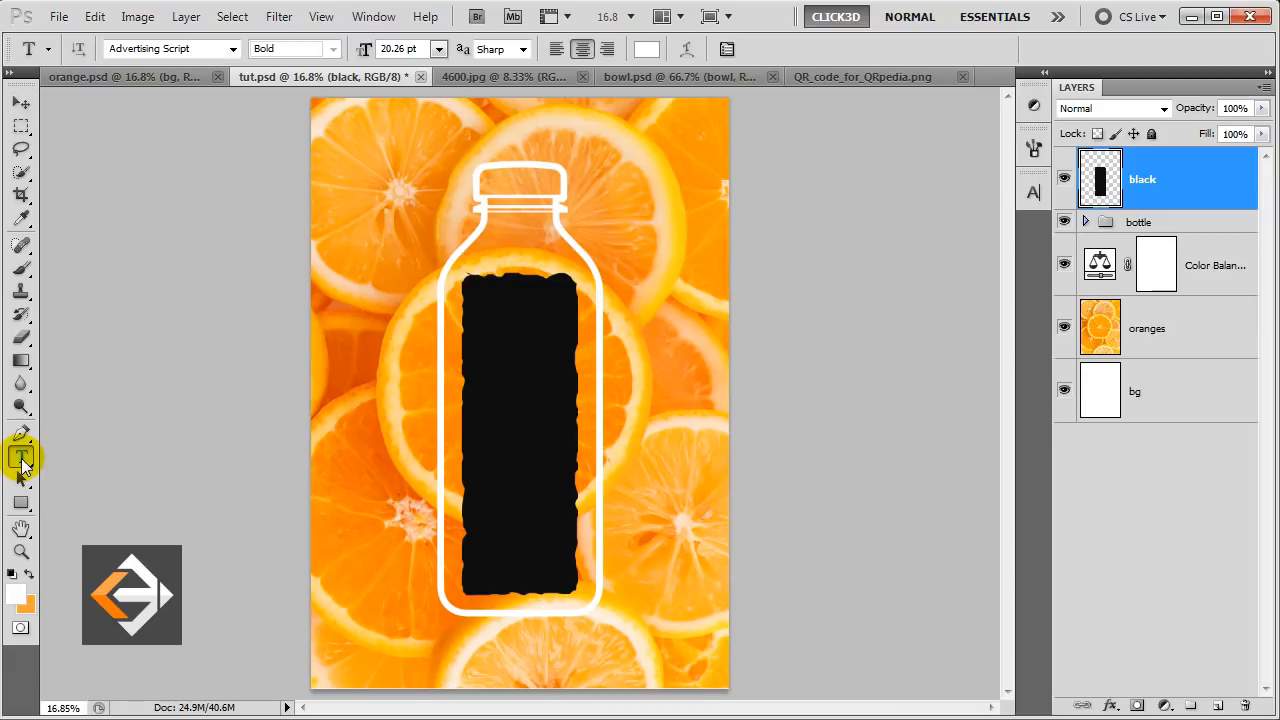
click(514, 306)
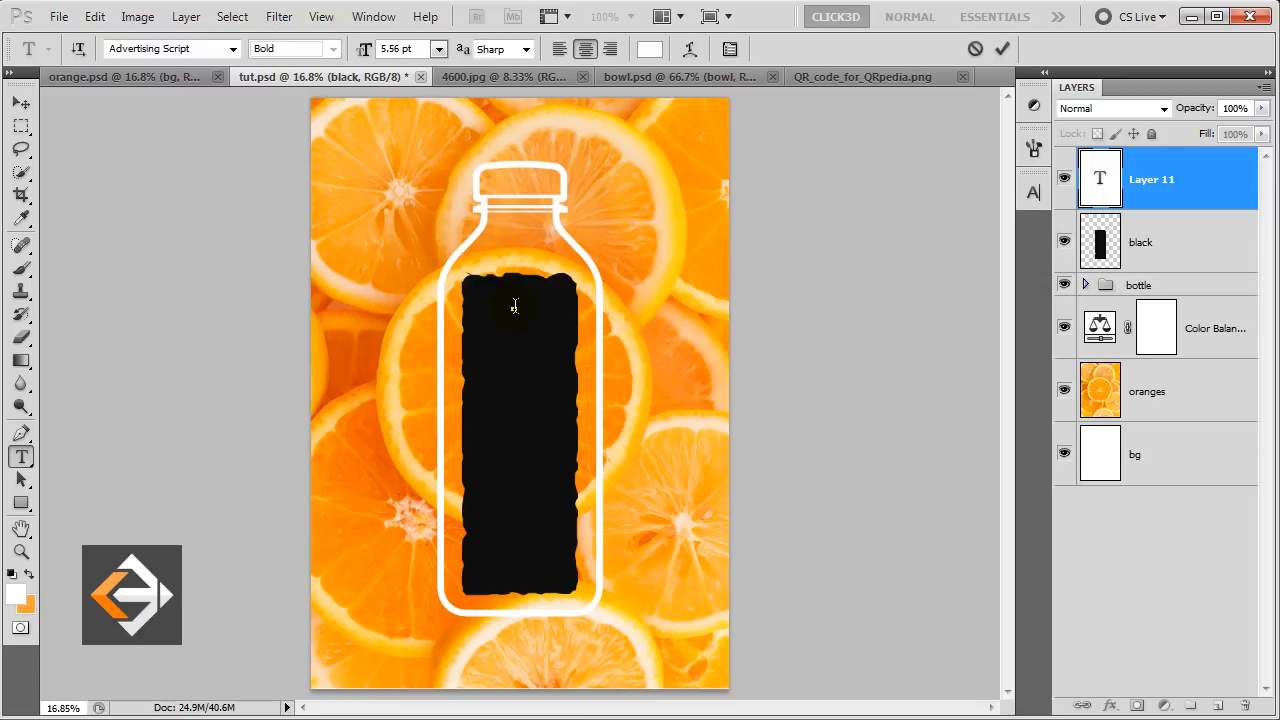
click(191, 47)
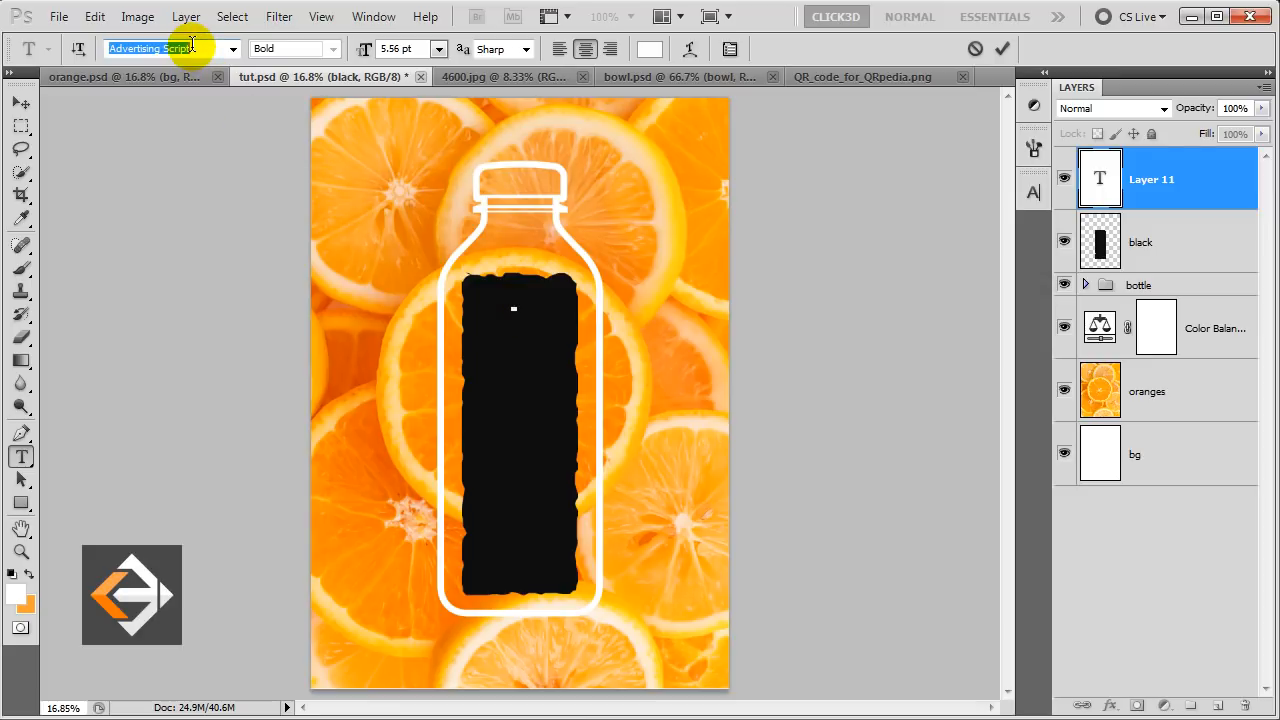
text(Autumn in November)
key(Return)
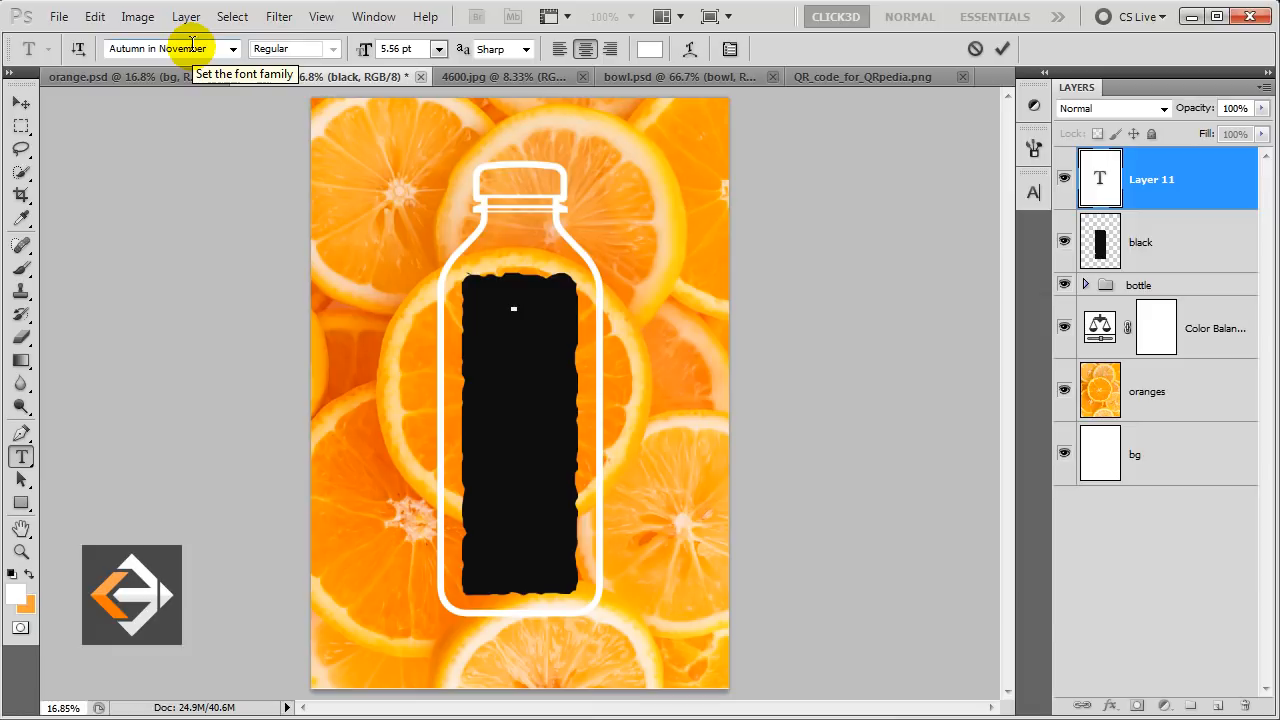
click(387, 50)
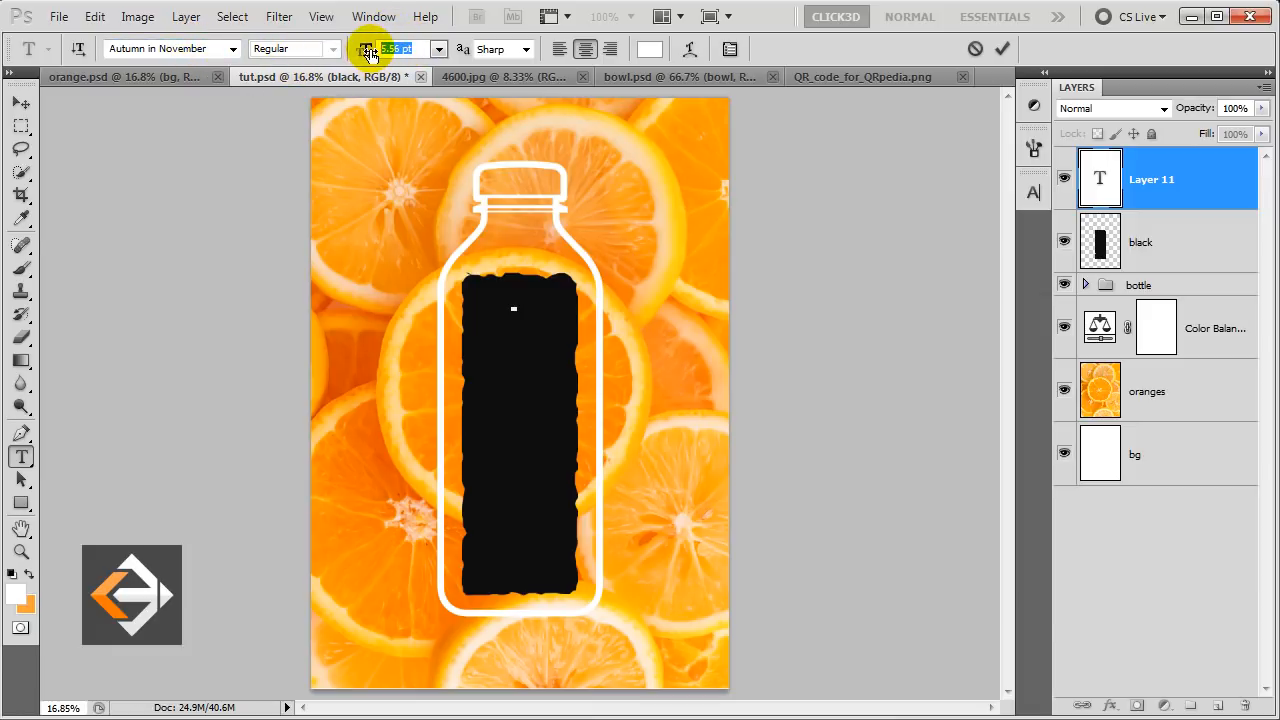
text(27.92)
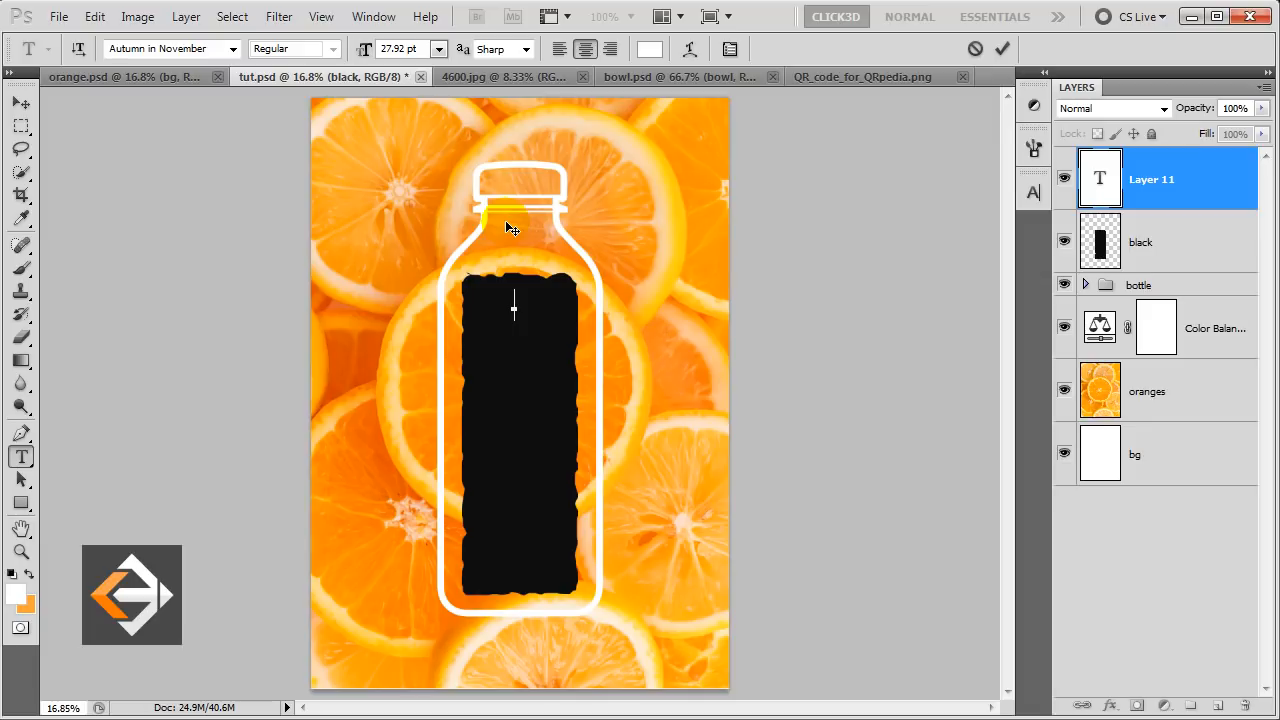
text(lick3d)
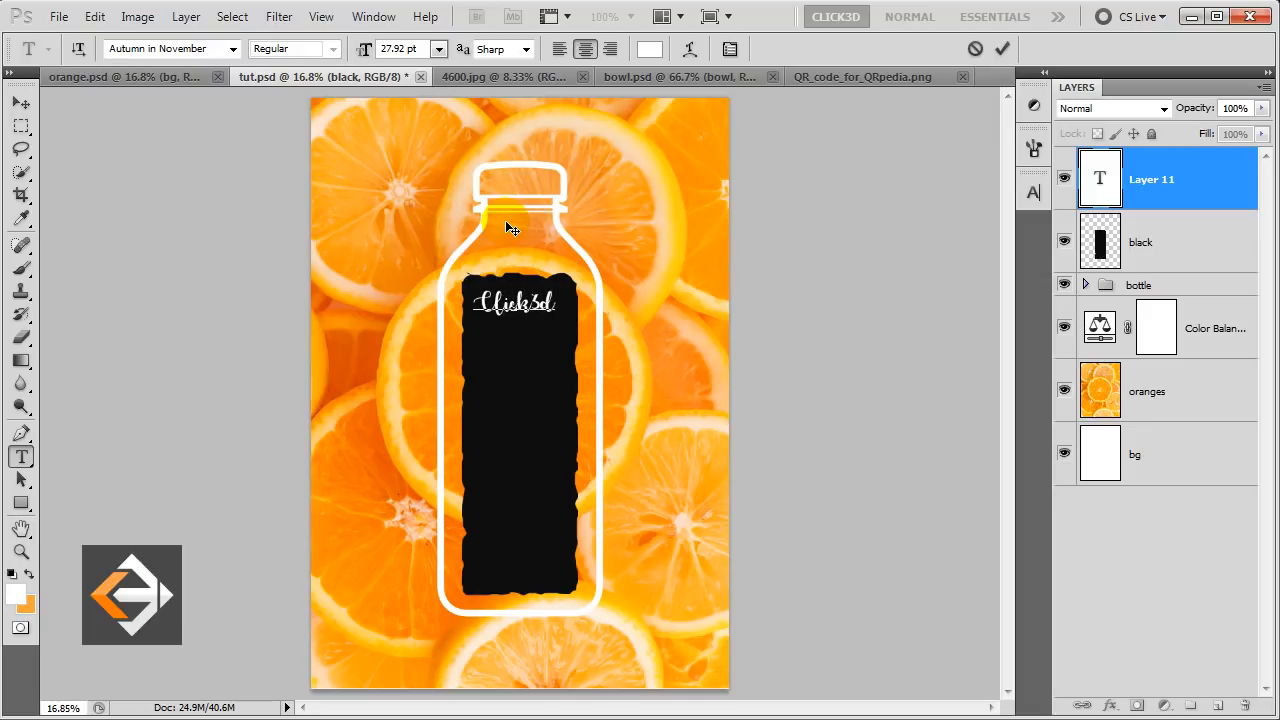
click(1003, 50)
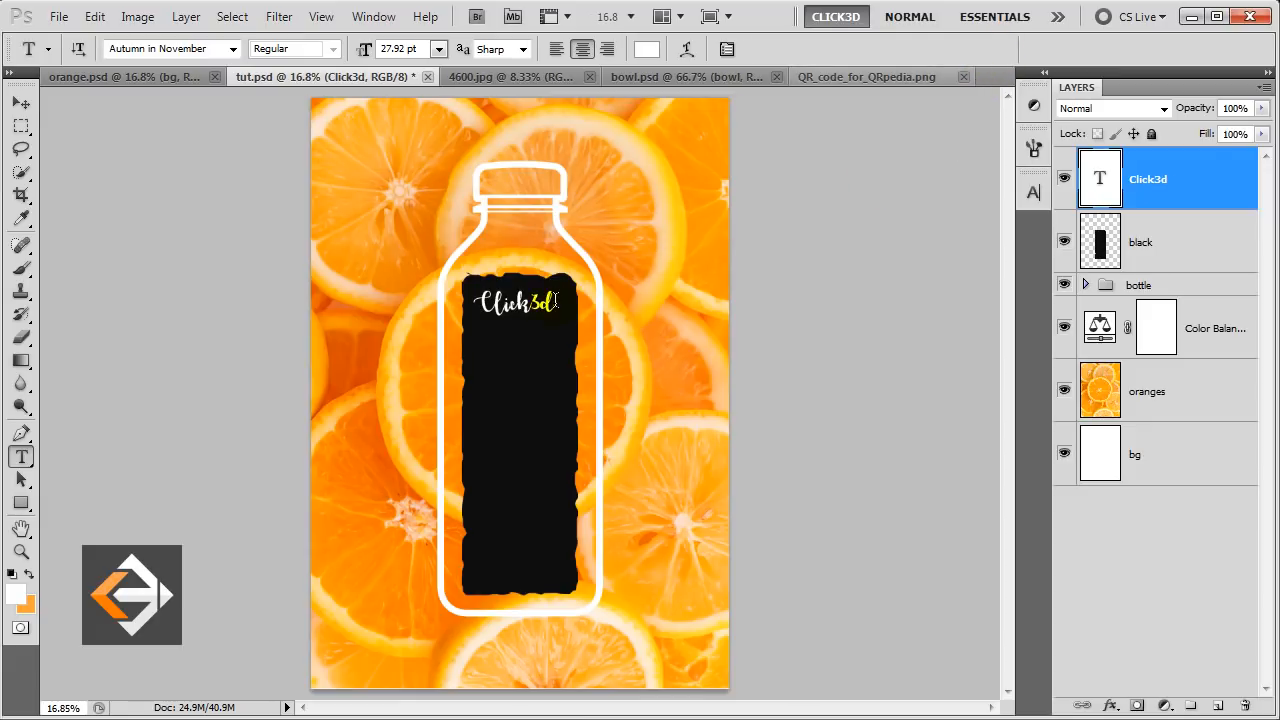
Nudge the Click3d text slightly right on the black label
key(v)
key(shift+Right)
key(shift+Right)
key(shift+Left)
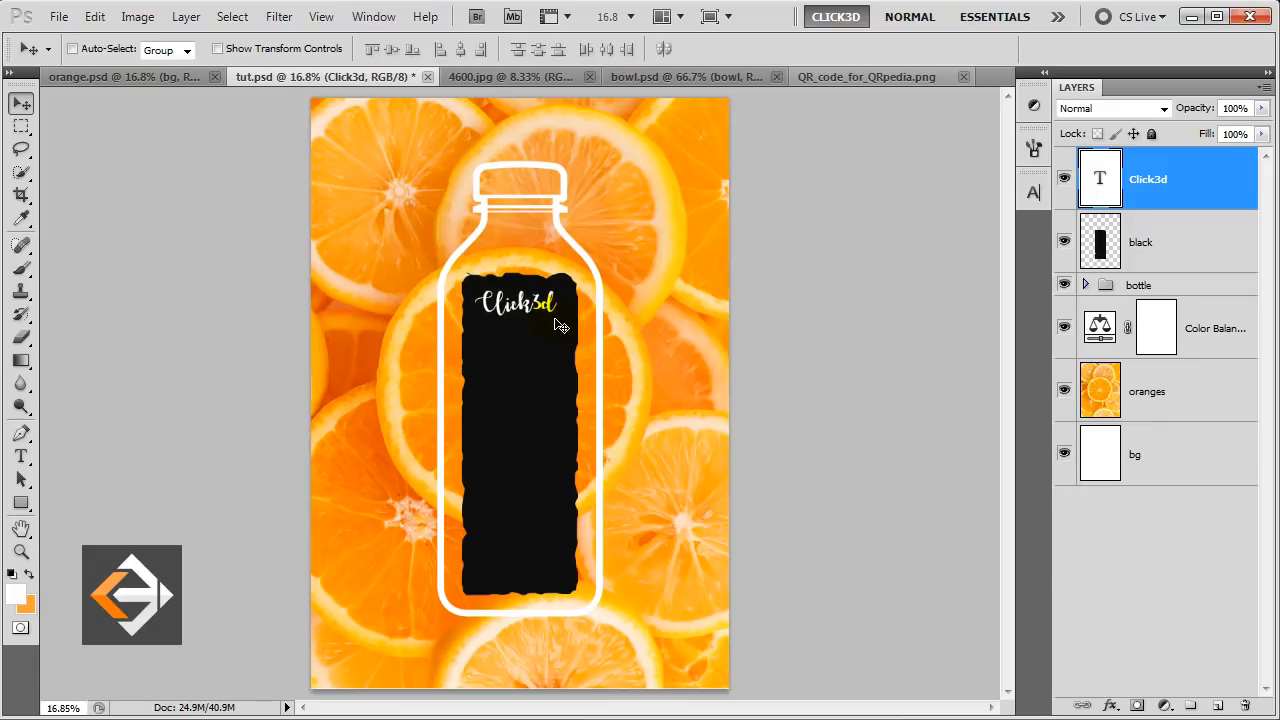
Create a new layer named "line" above the Click3d text and swap the foreground colour to orange
click(1205, 192)
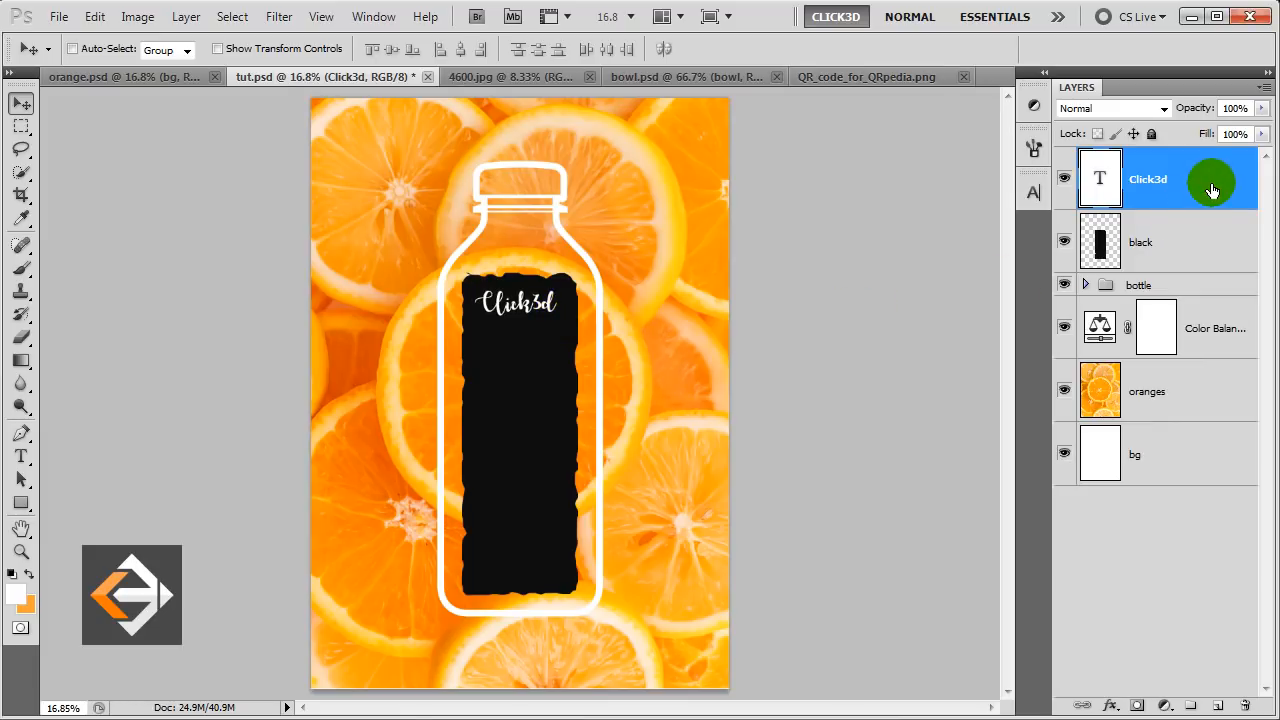
click(1218, 706)
key(x)
double_click(1153, 179)
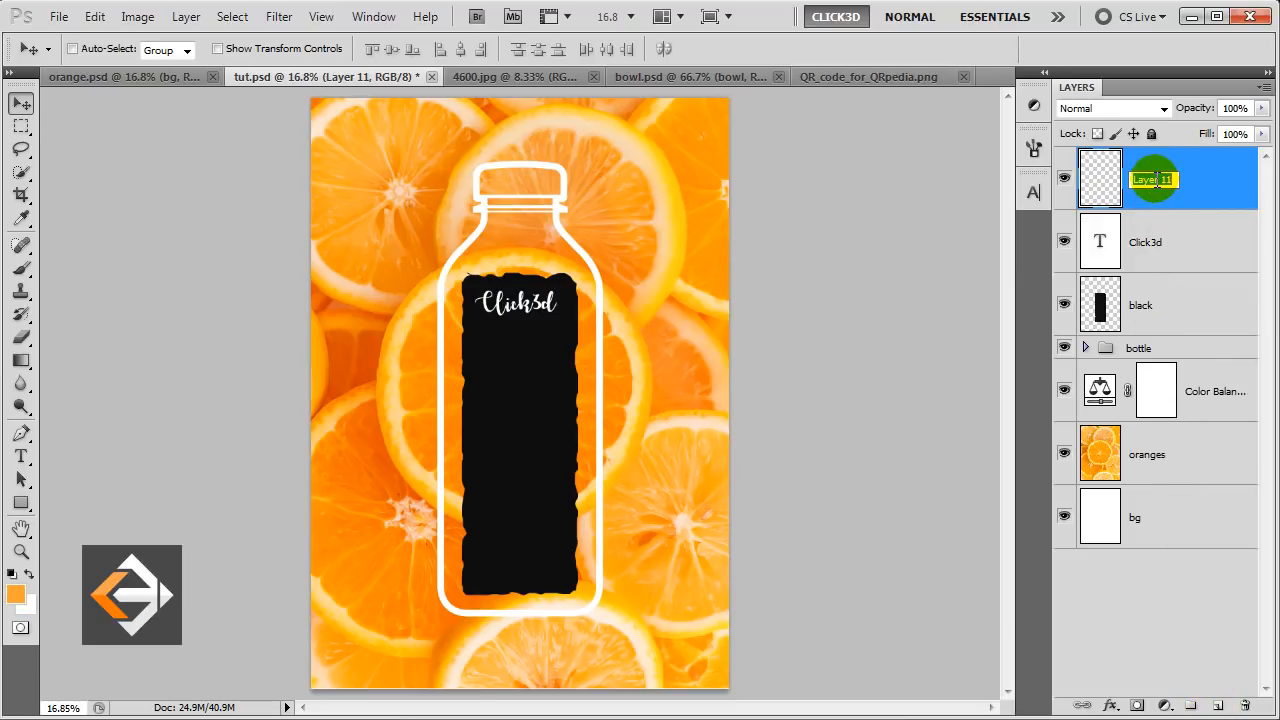
text(line)
key(Return)
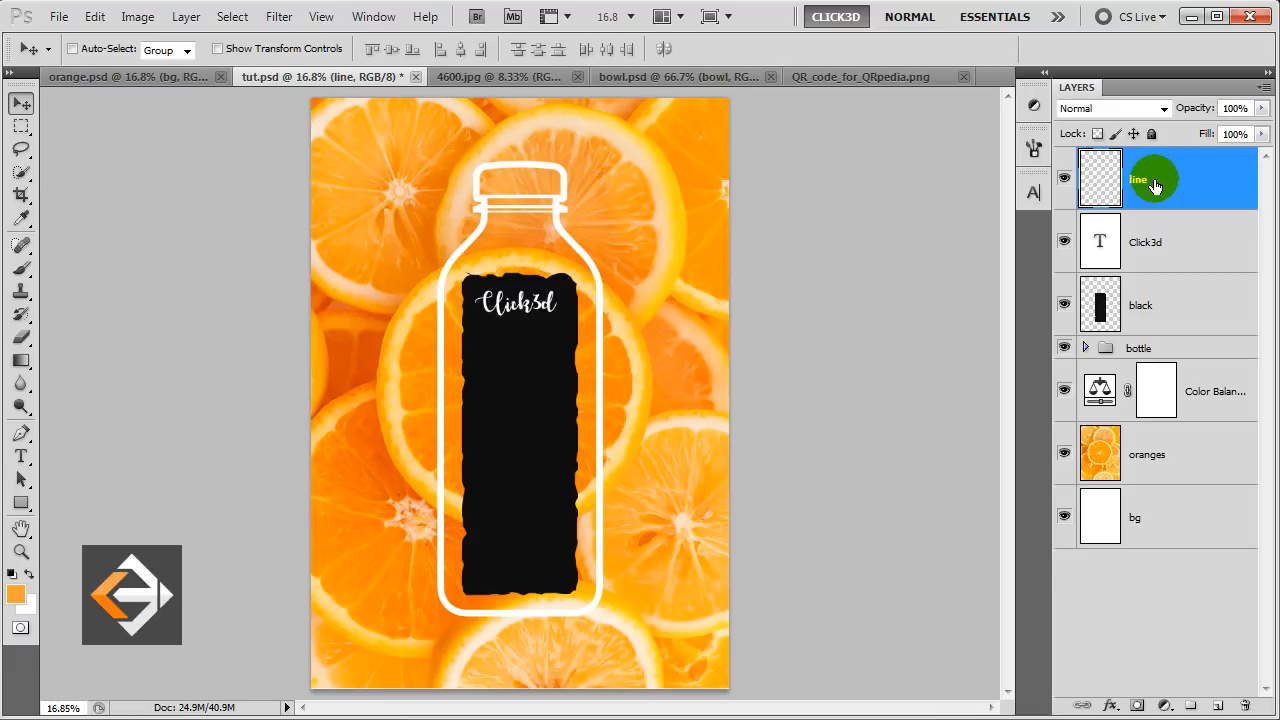
Paint a straight horizontal orange line beneath the Click3d text with the size 60 brush
click(24, 270)
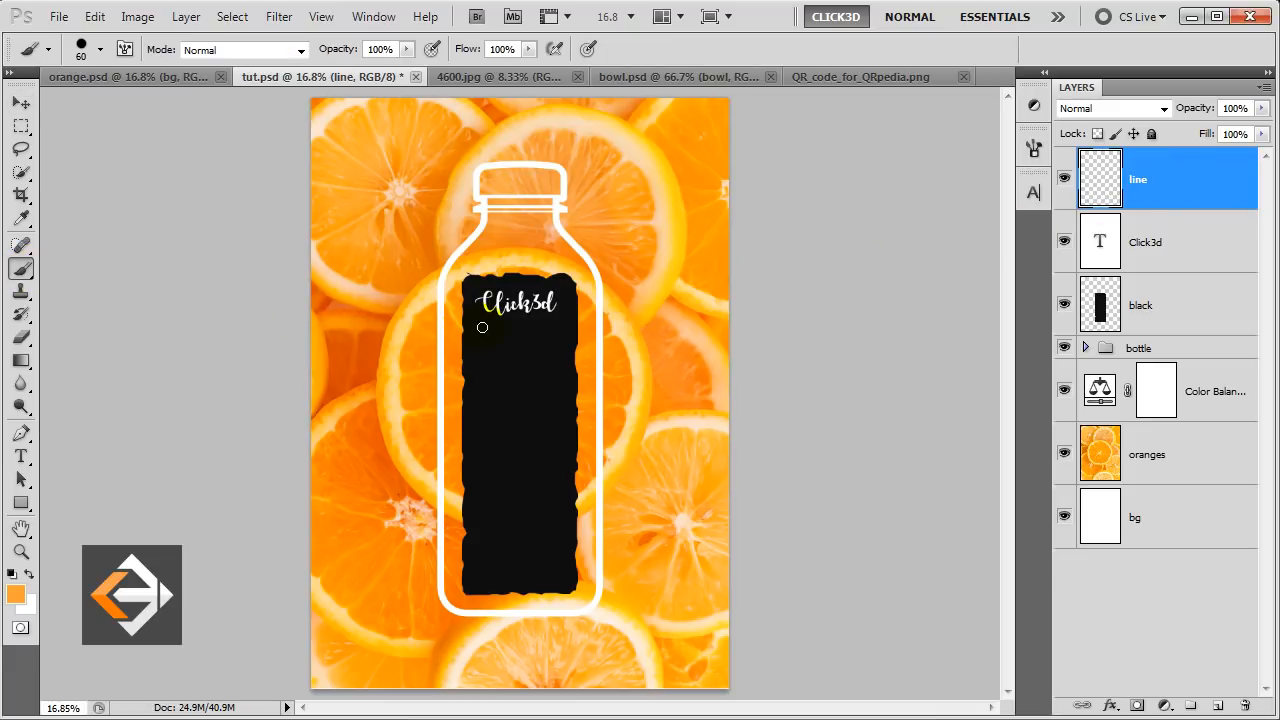
drag(479, 323, 549, 329)
key(v)
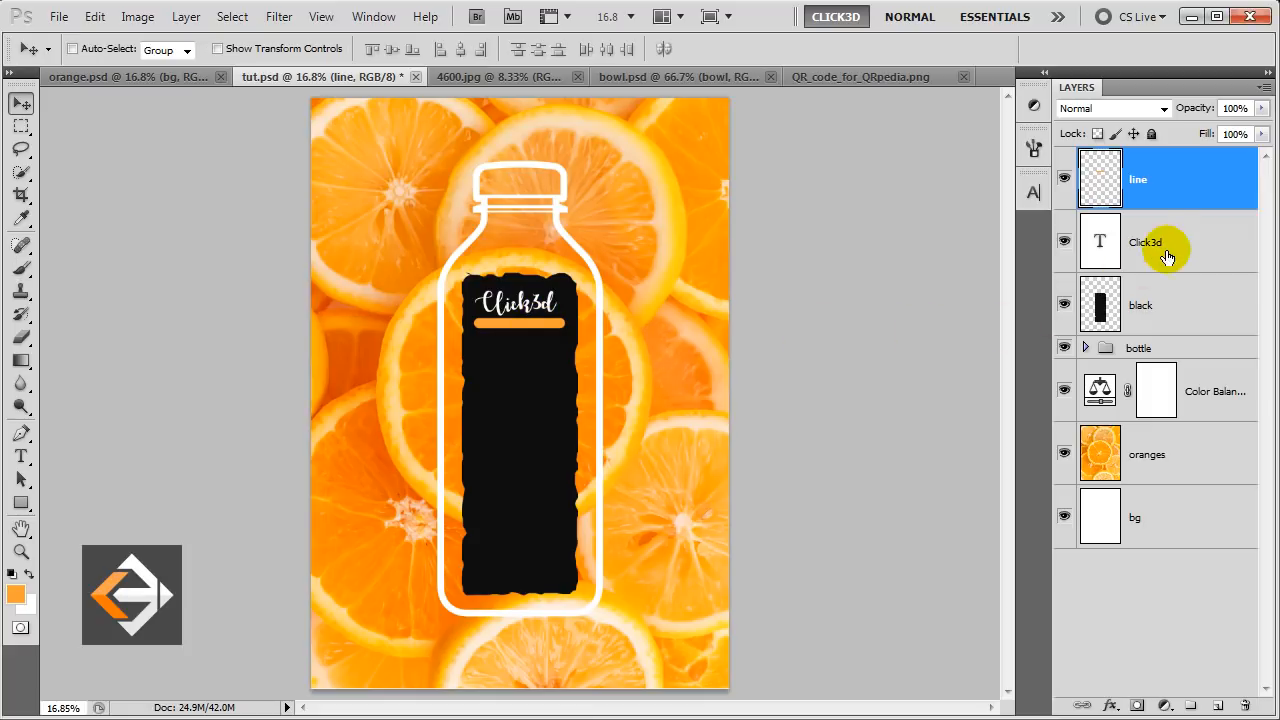
Duplicate the Click3d text layer above the line layer and move the copy below the orange line
click(1175, 250)
drag(1180, 251, 1188, 185)
drag(538, 304, 532, 357)
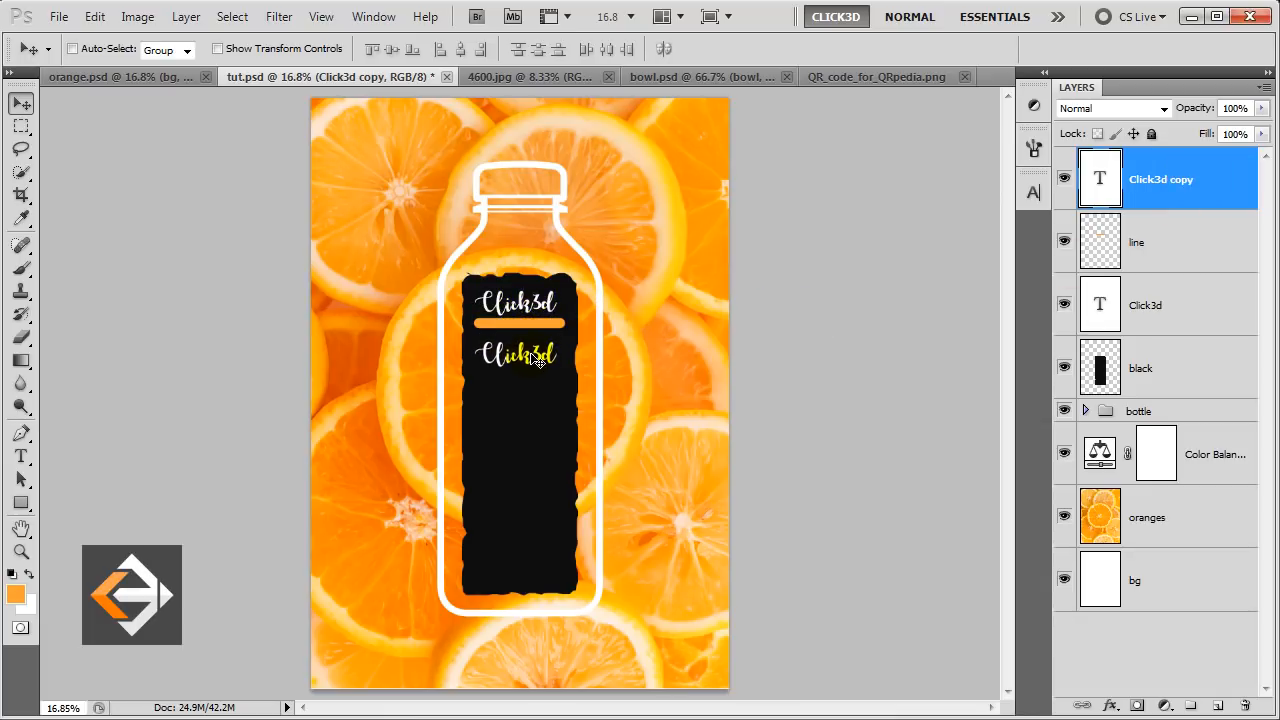
Replace the copied text below the orange line with "HEANTHY & TASTY"
key(t)
double_click(533, 352)
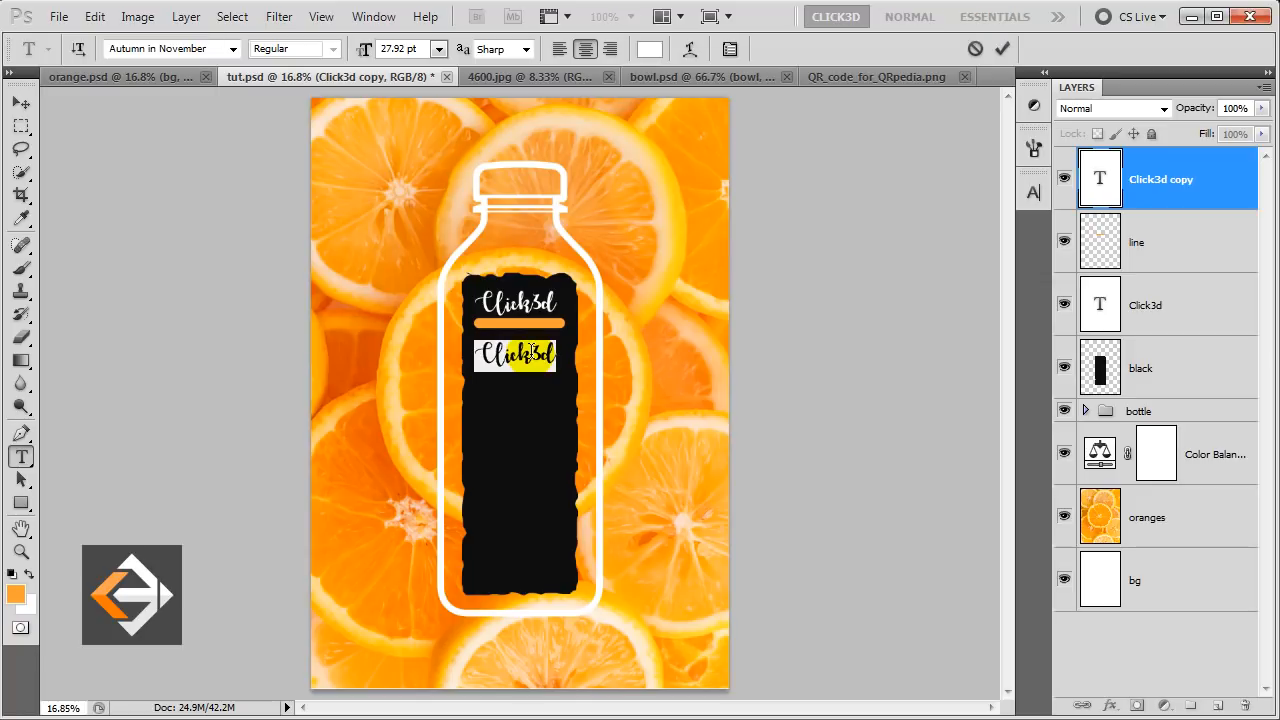
text(CLEAN)
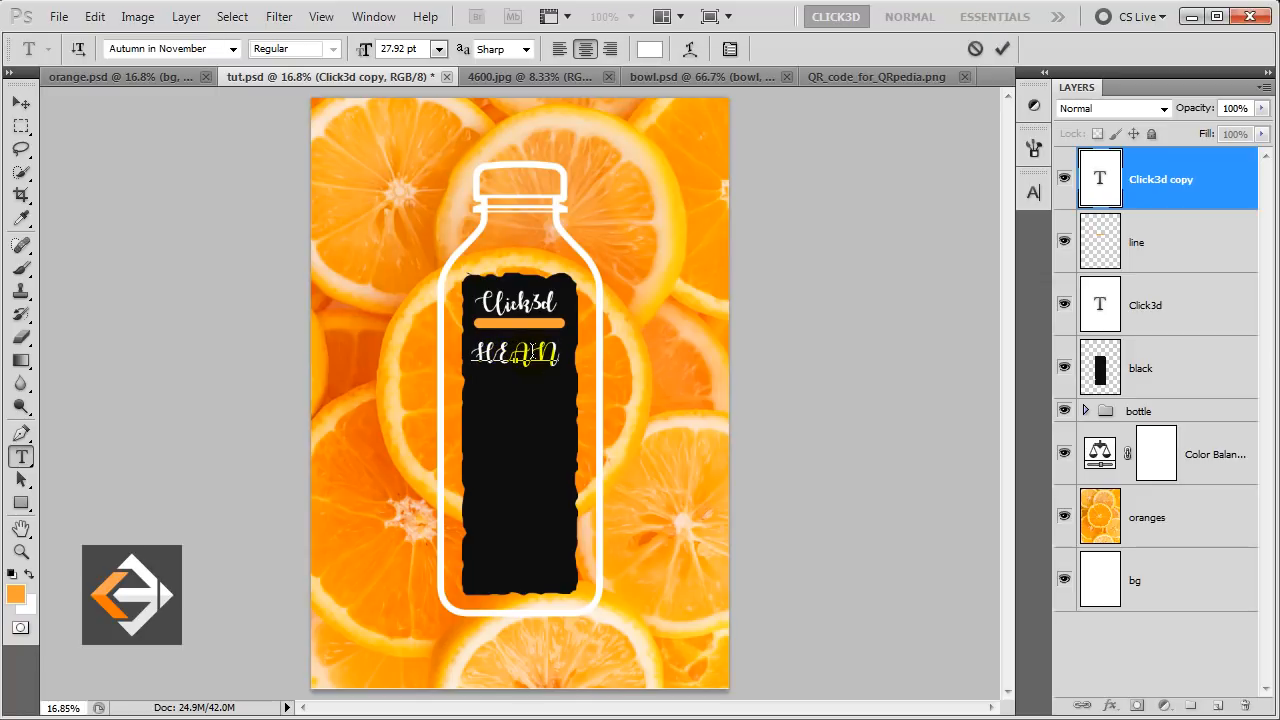
text( HEALTHY)
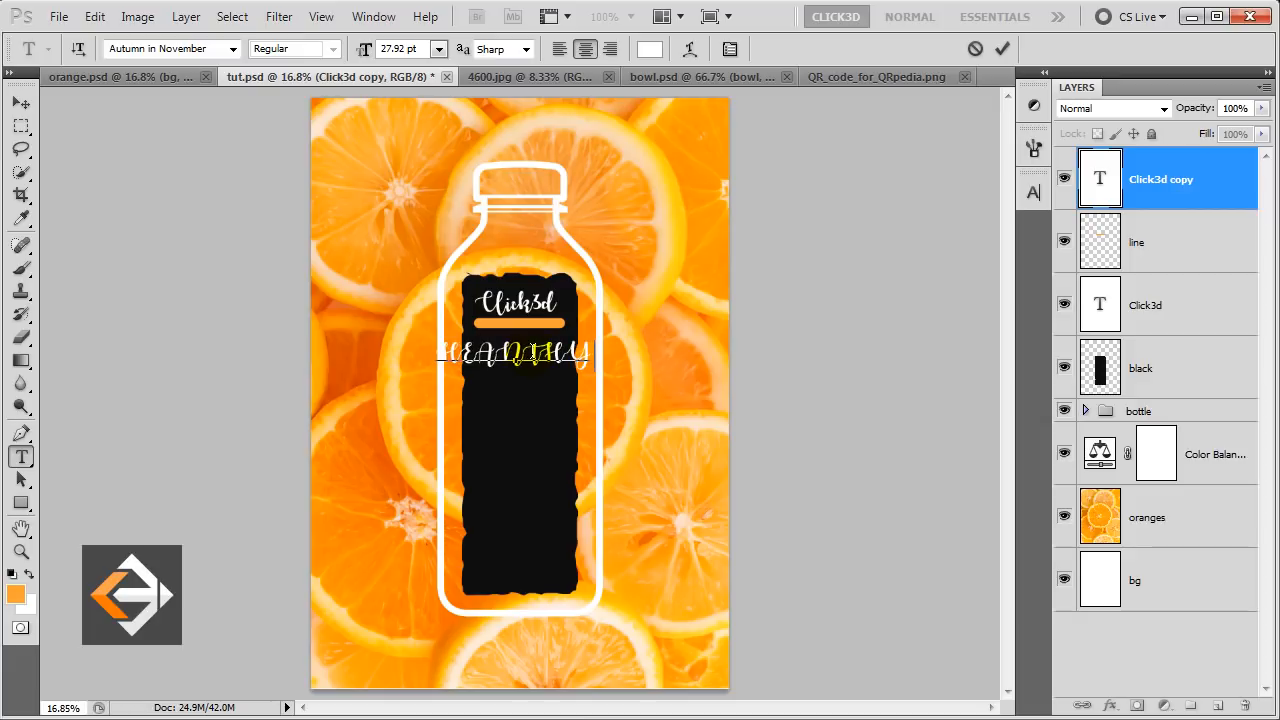
text( &)
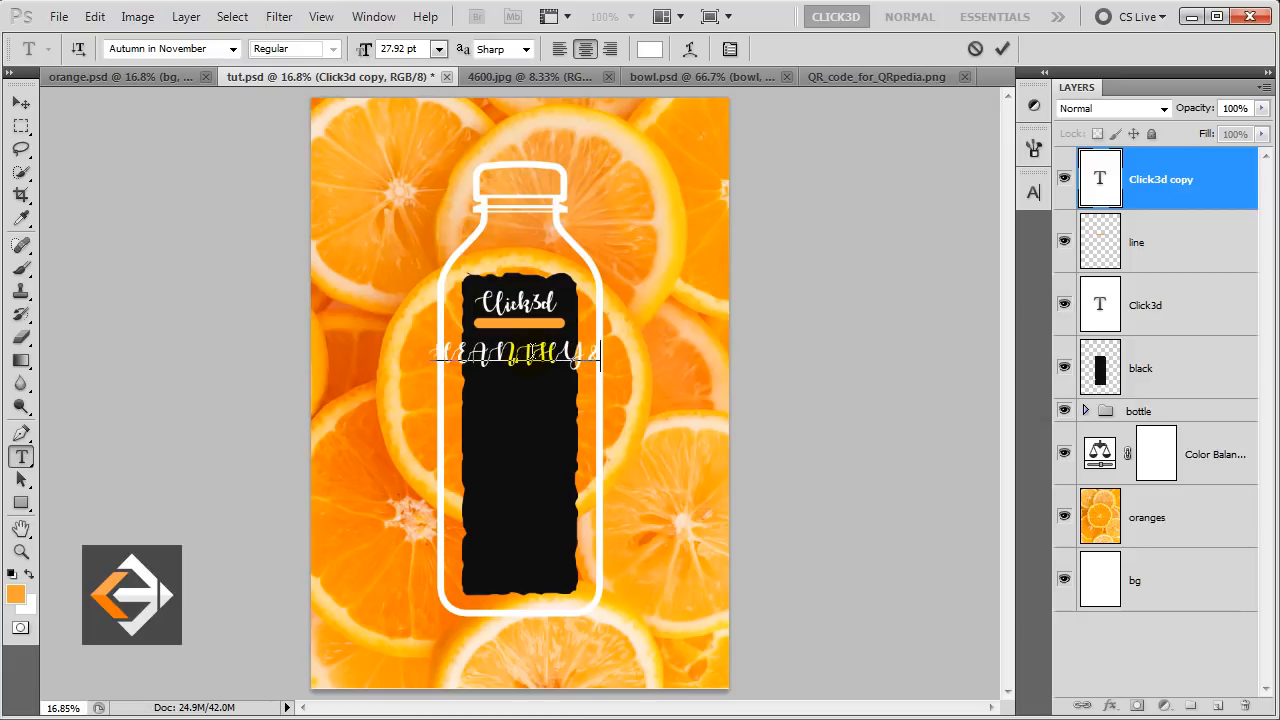
text( TASTY)
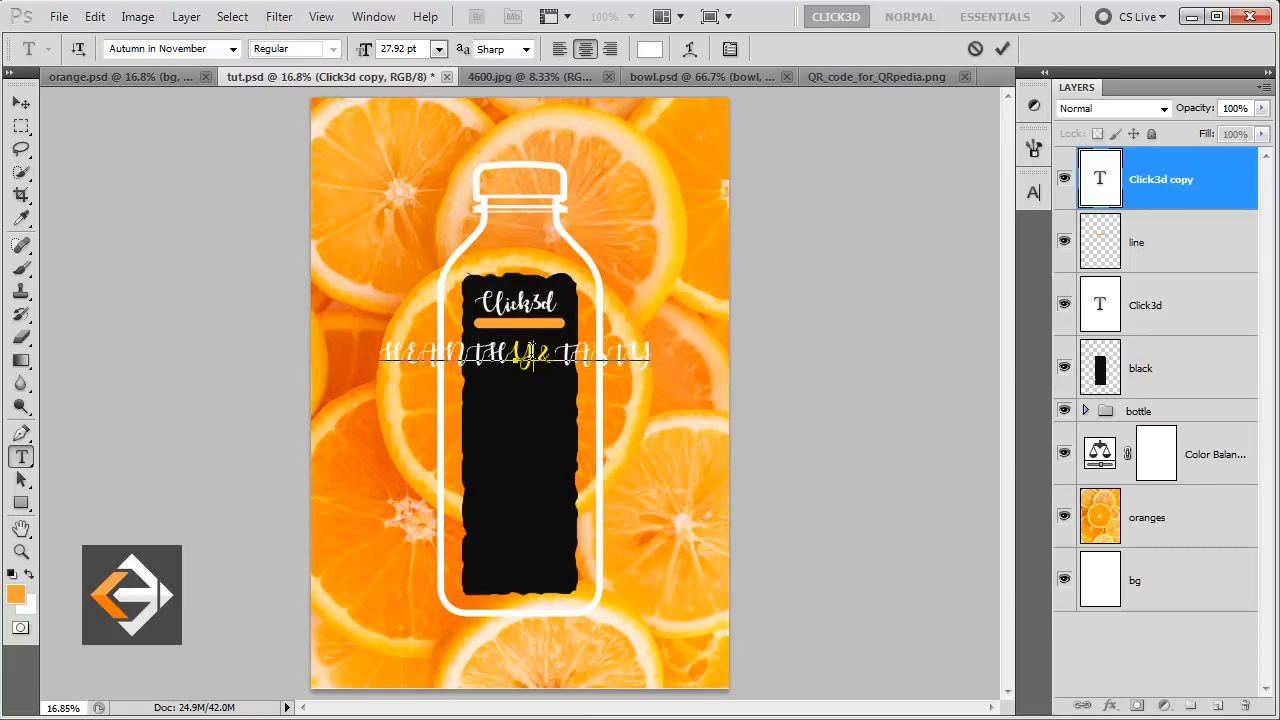
Set the whole HEANTHY & TASTY line to the Bebas font at 16.55 pt
key(ctrl+a)
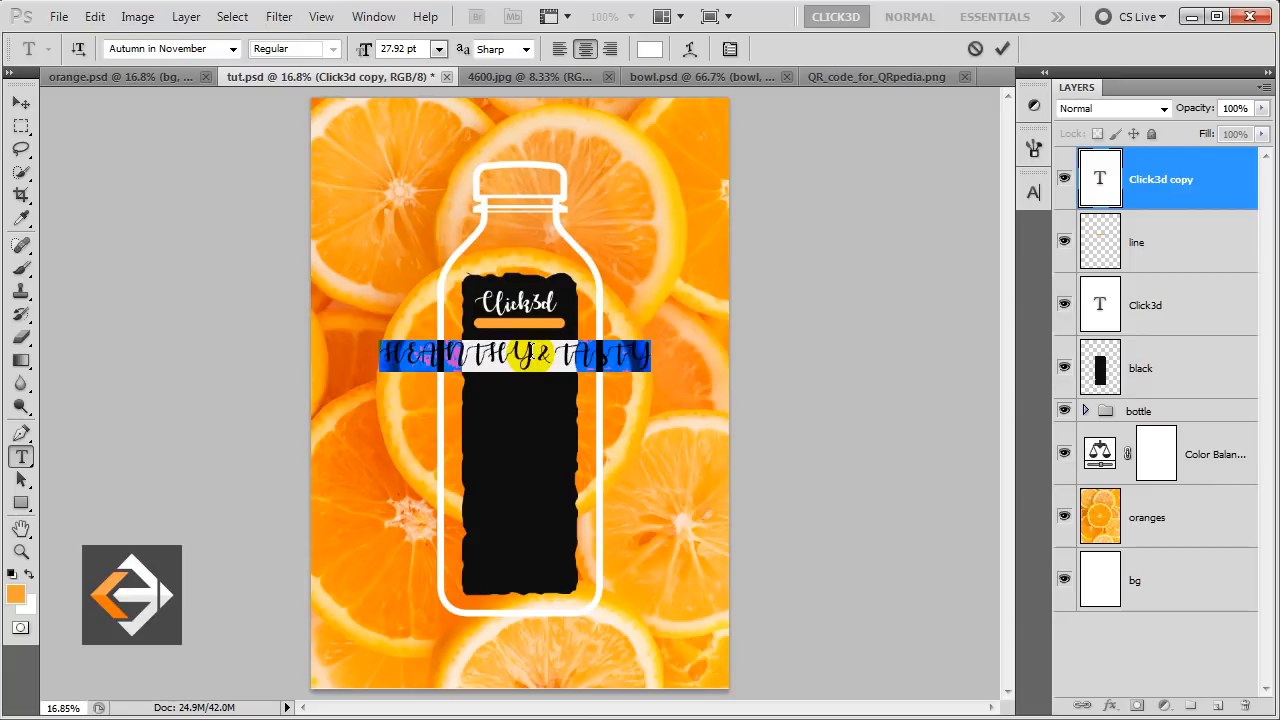
click(185, 46)
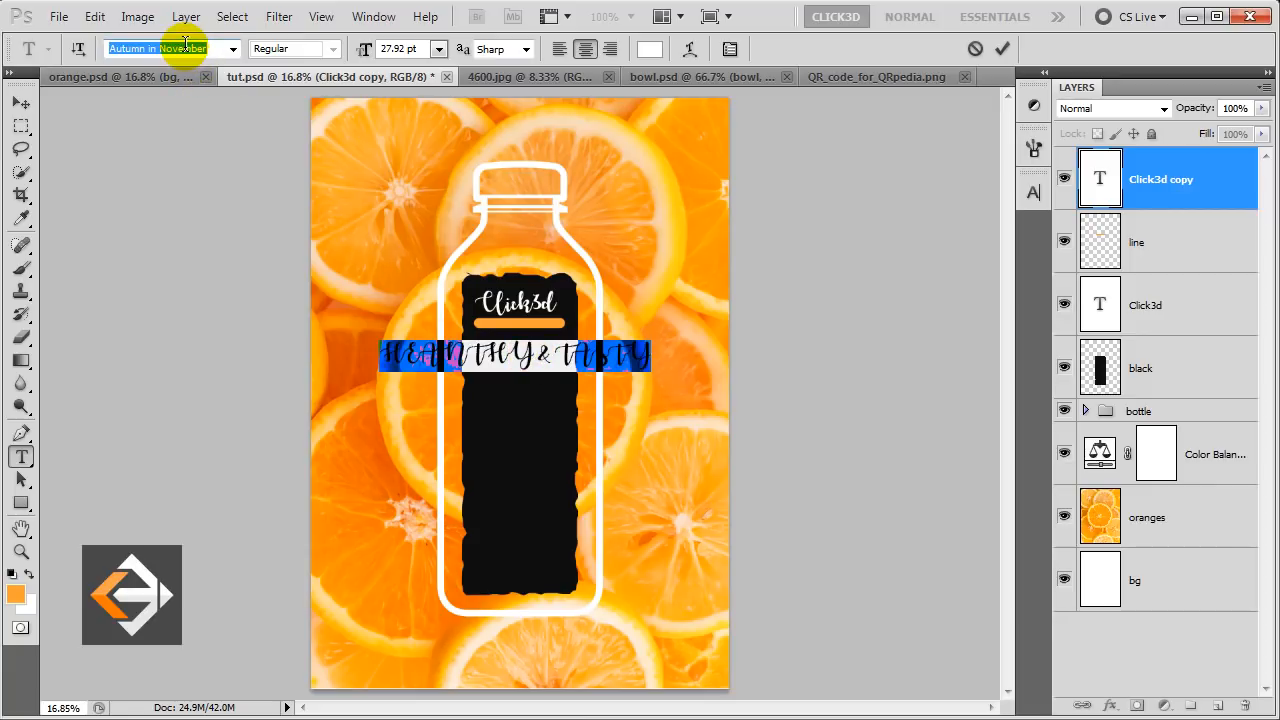
text(Bebas)
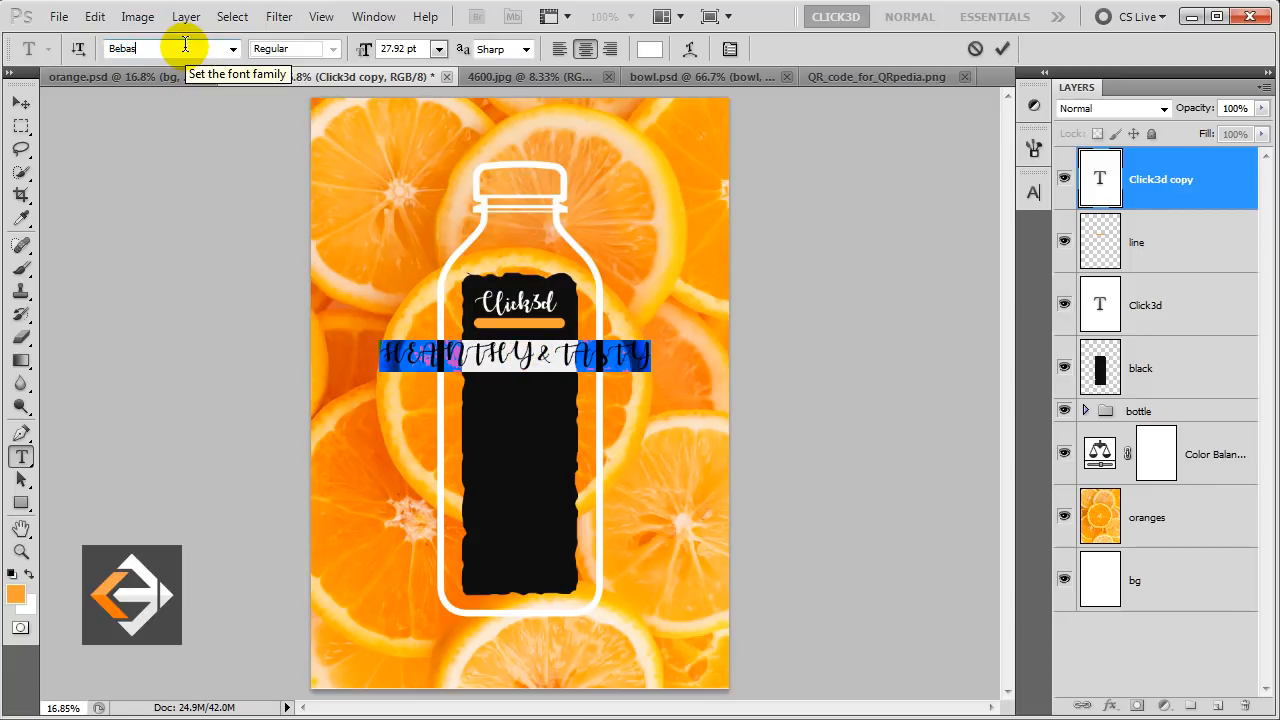
key(Return)
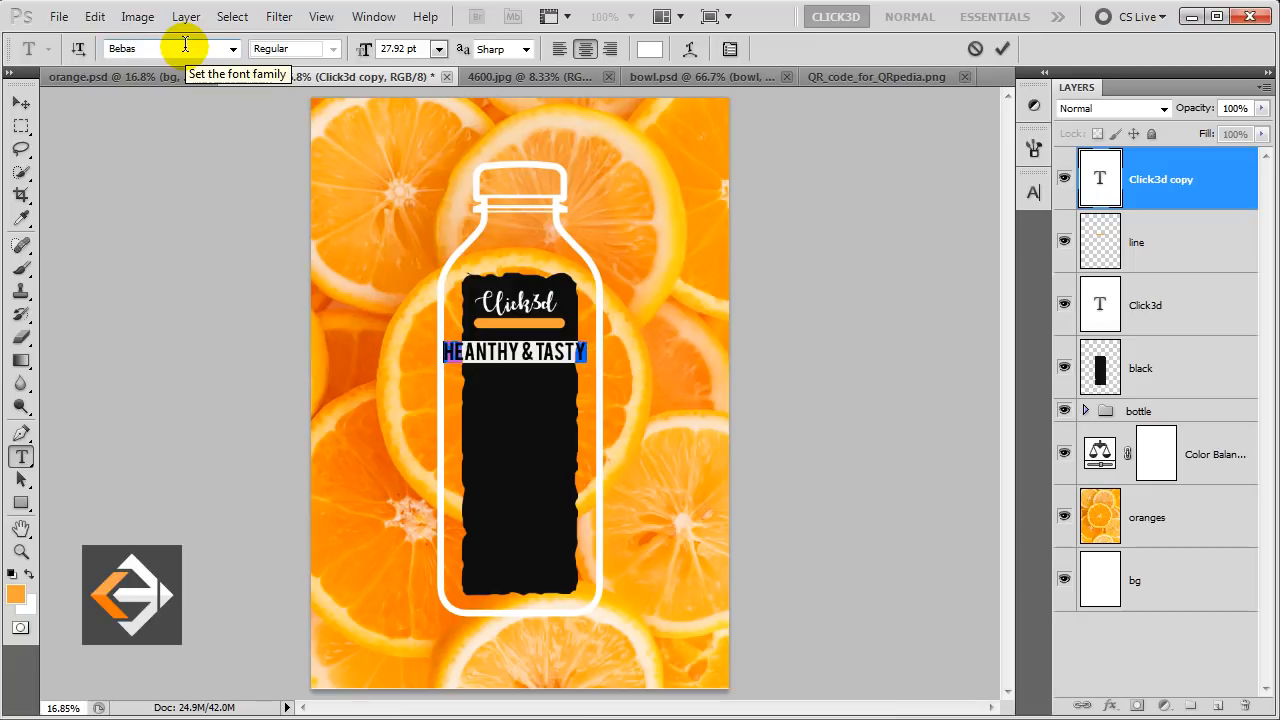
click(410, 48)
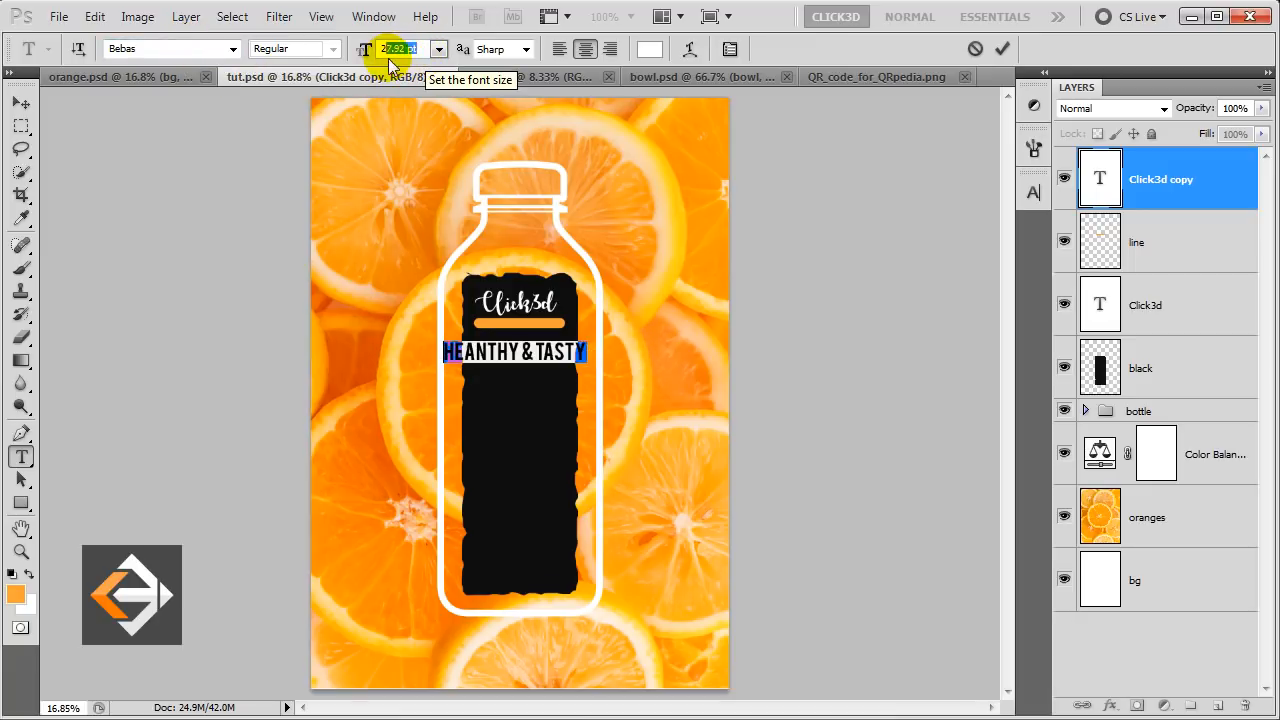
text(16)
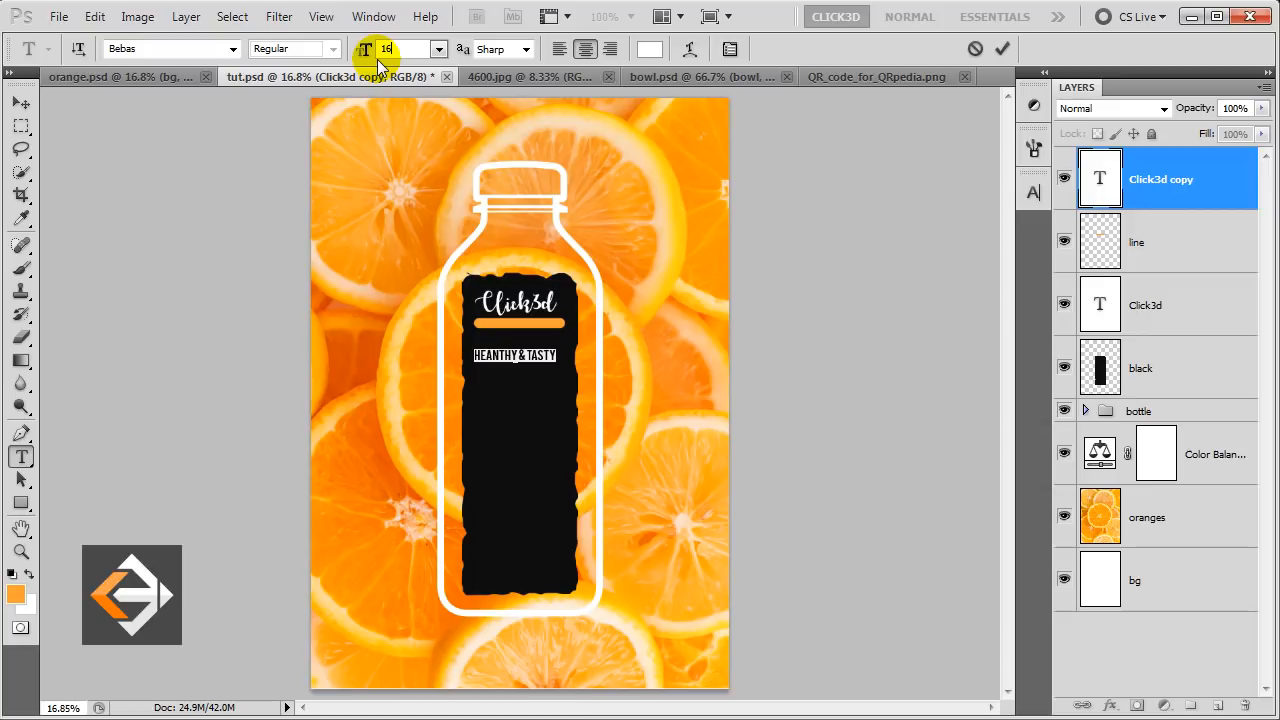
text(.55)
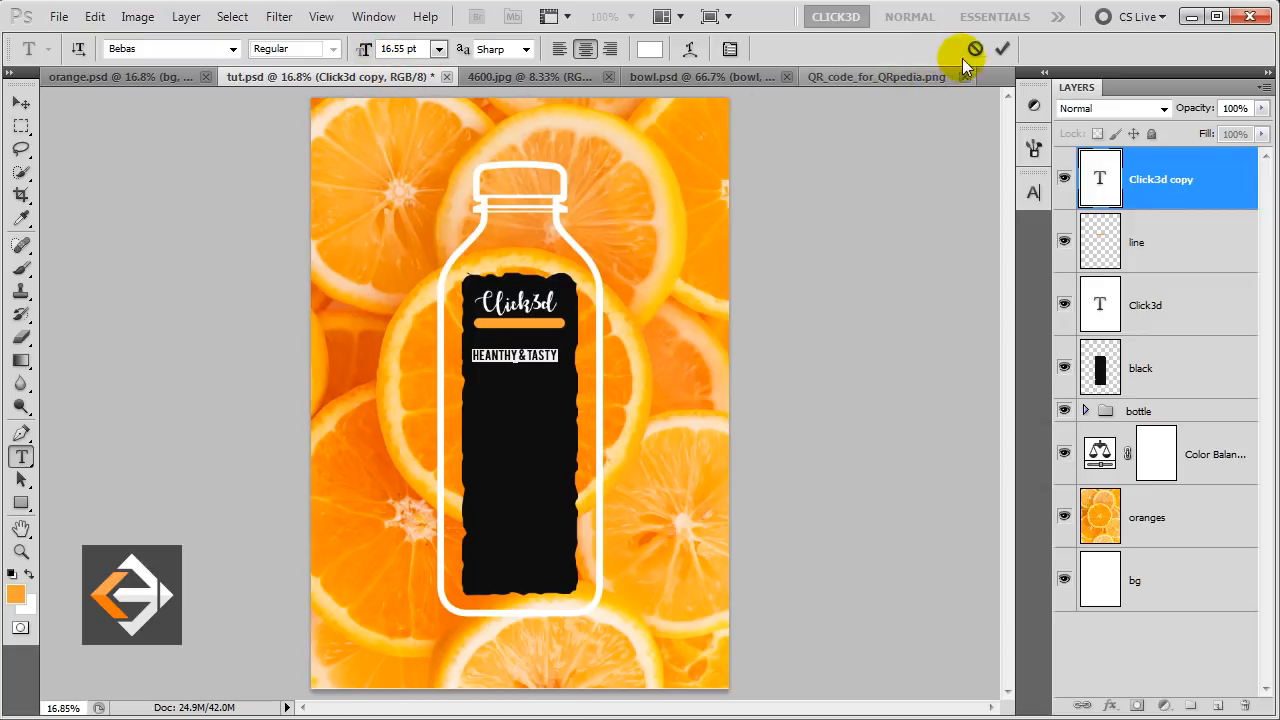
click(1001, 49)
Nudge the HEANTHY & TASTY text slightly right and up, closer to the orange line
key(v)
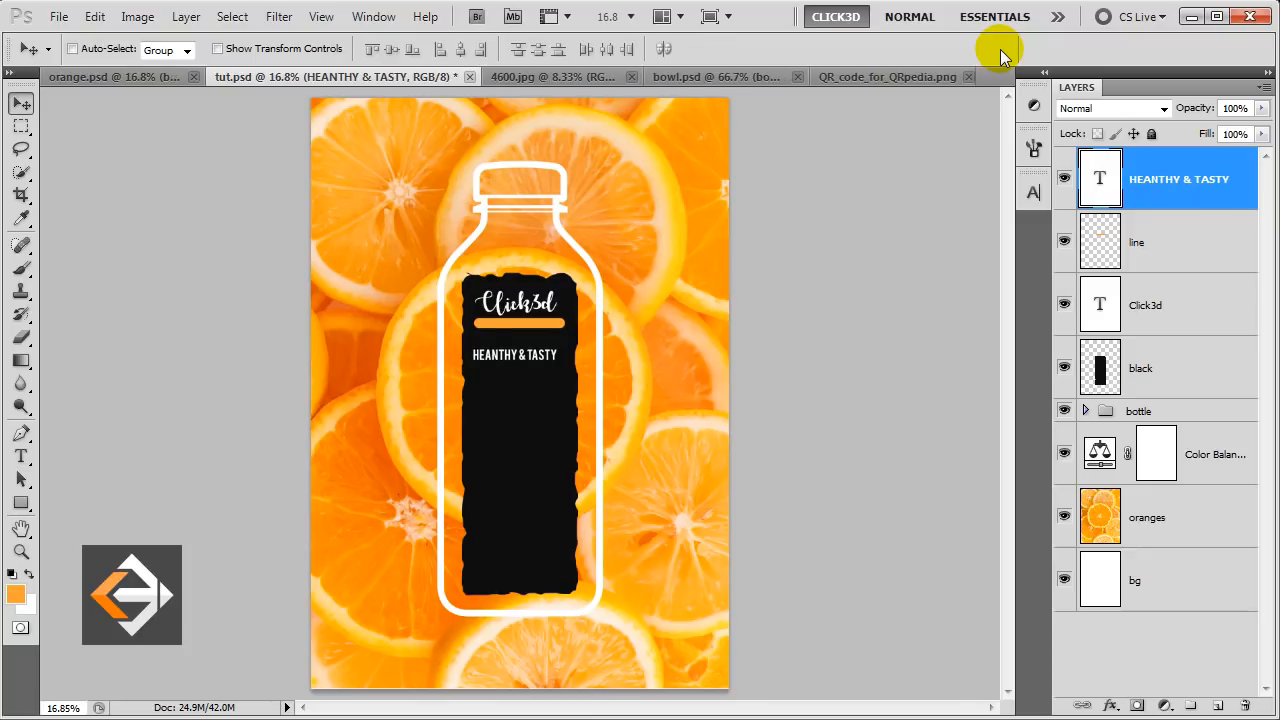
key(shift+Right)
key(shift+Right)
key(shift+Up)
key(shift+Up)
key(shift+Up)
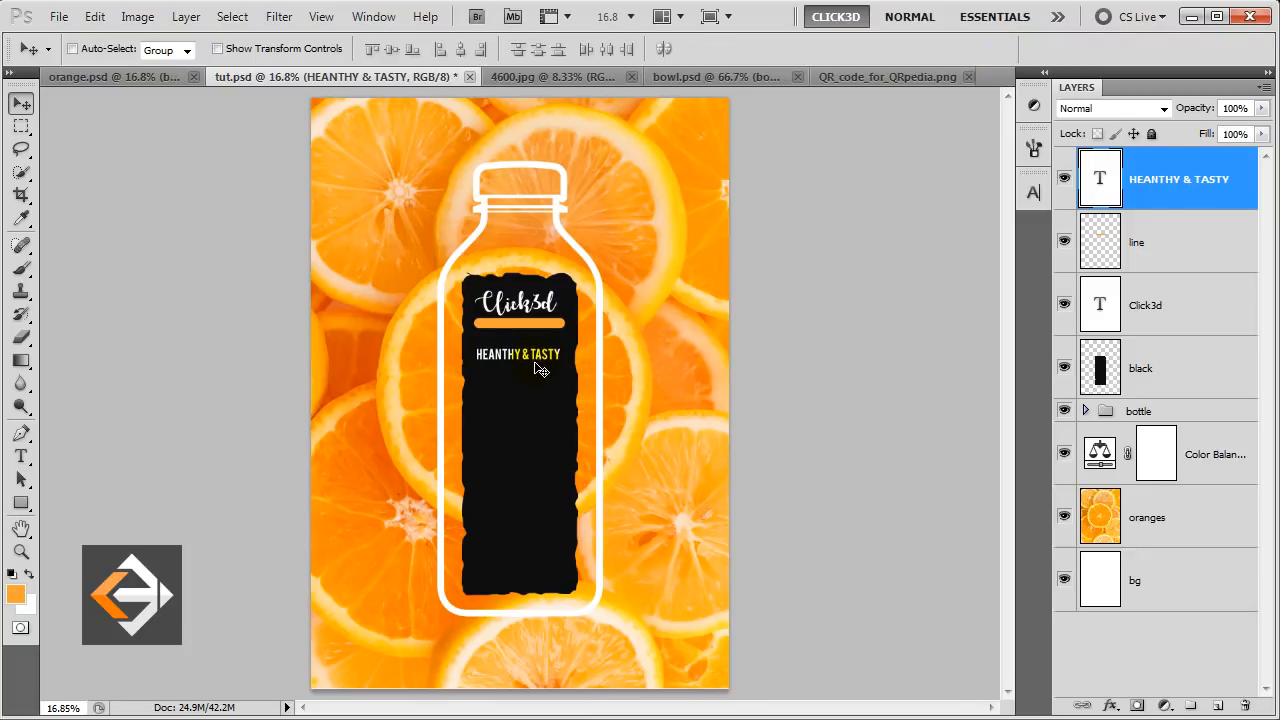
key(shift+Up)
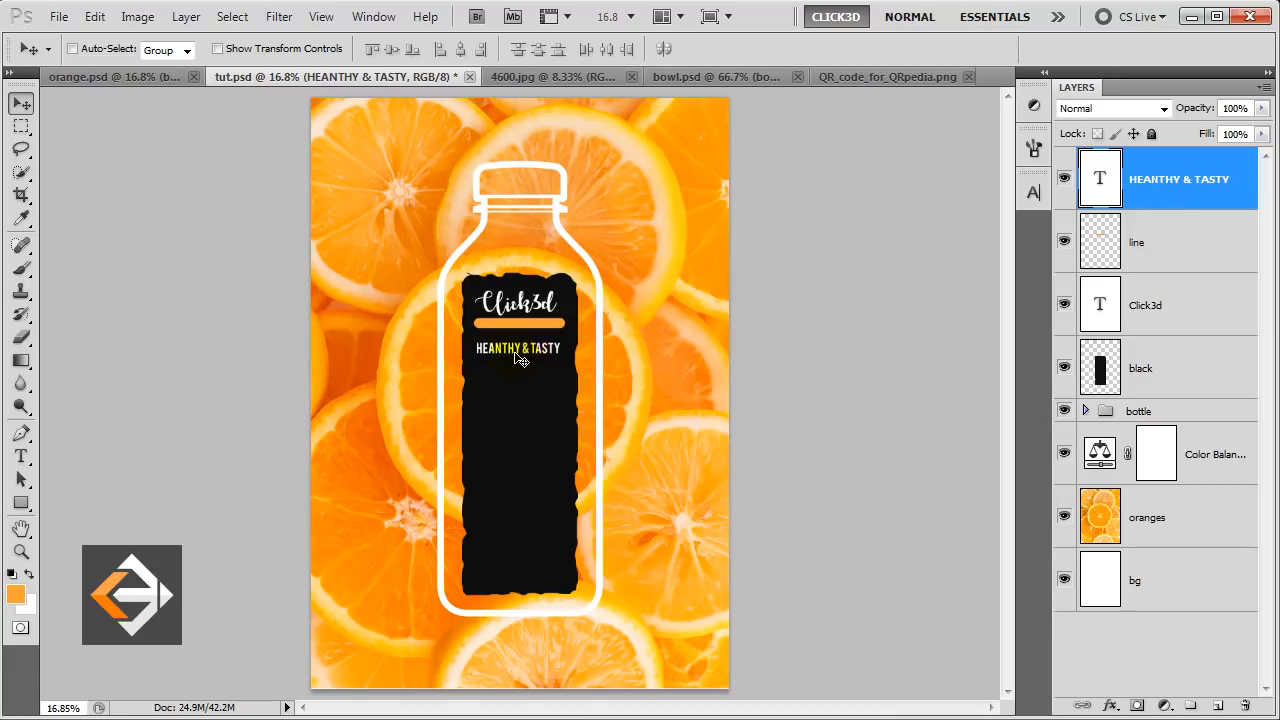
Correct the misspelled word "HEANTHY" to "HEALTHY" in the tagline
key(t)
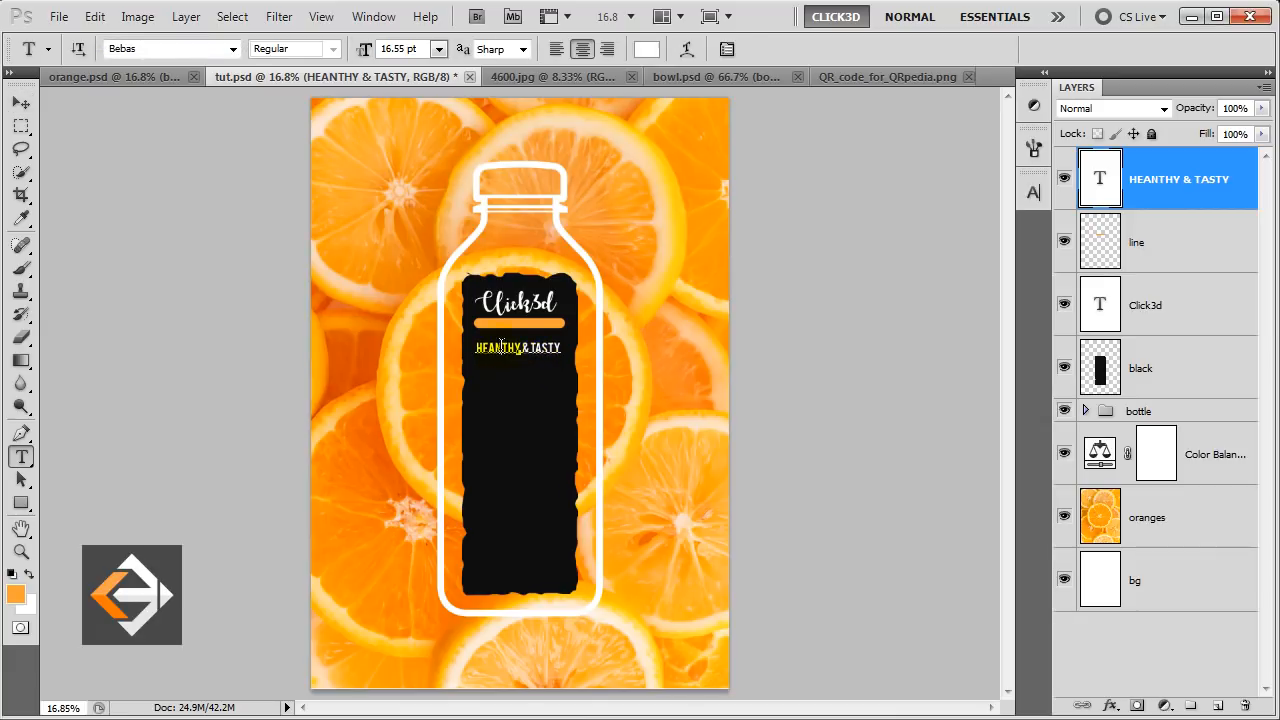
click(502, 345)
key(BackSpace)
text(L)
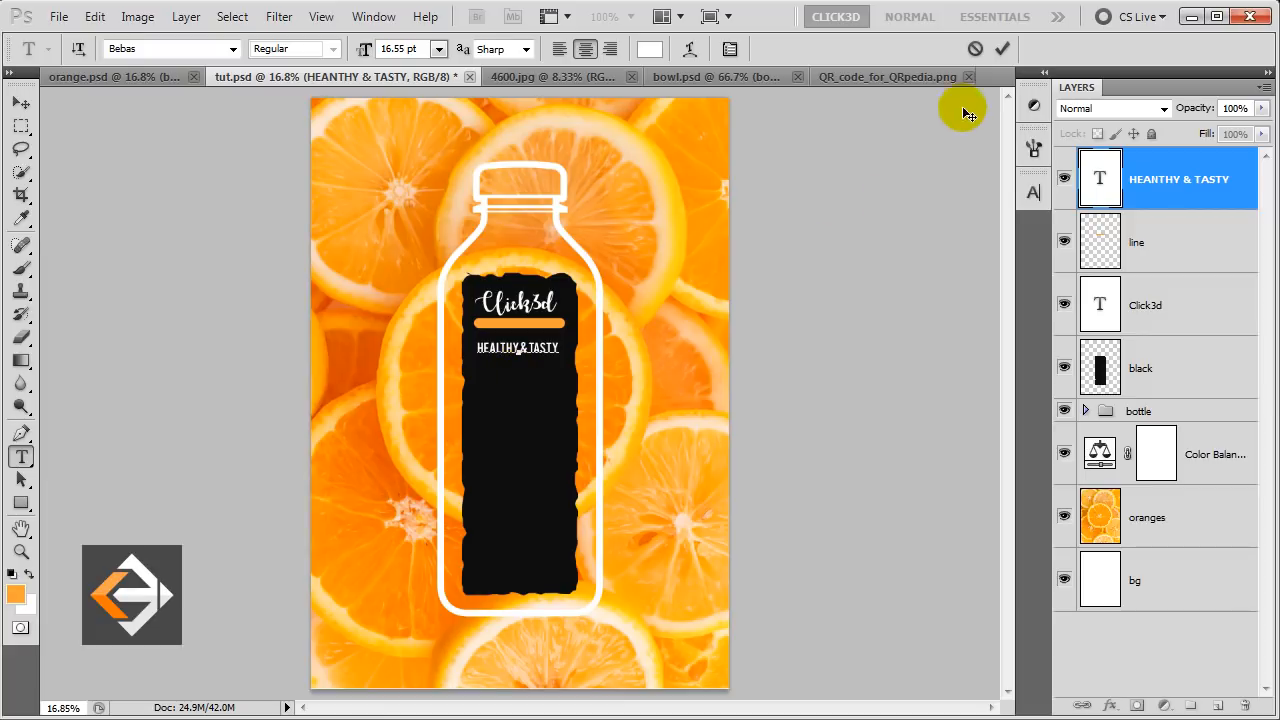
click(1002, 48)
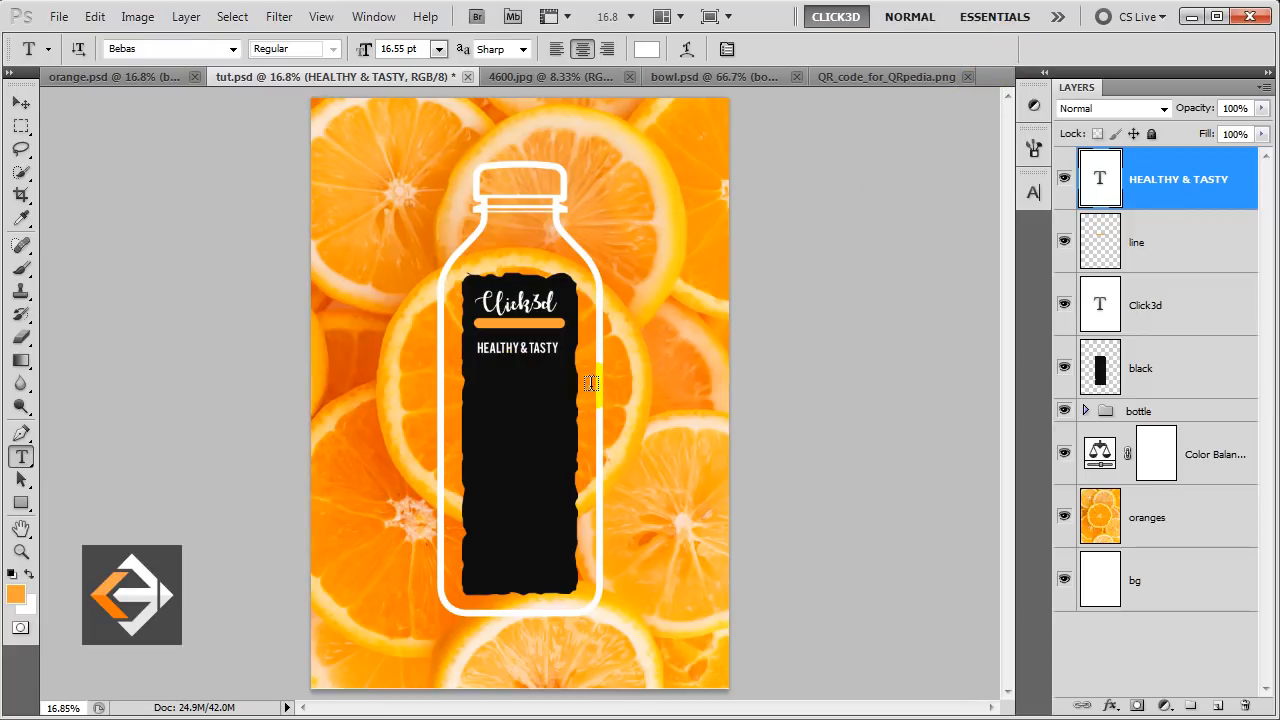
Nudge the HEALTHY & TASTY text slightly down beneath the orange line
key(v)
key(Down)
key(Down)
key(Down)
key(Down)
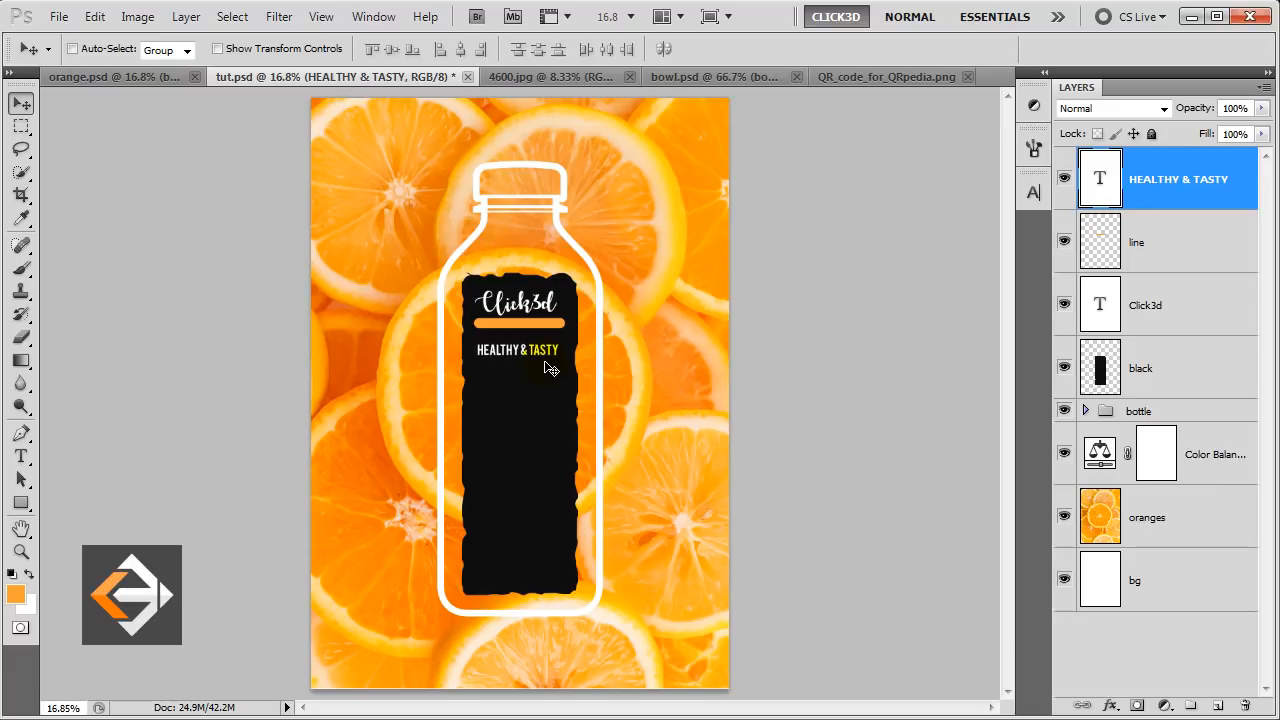
Duplicate the HEALTHY & TASTY text lower on the black label and replace the copy's wording with ORANGE JUICE on two lines
alt+drag(530, 358, 528, 430)
key(t)
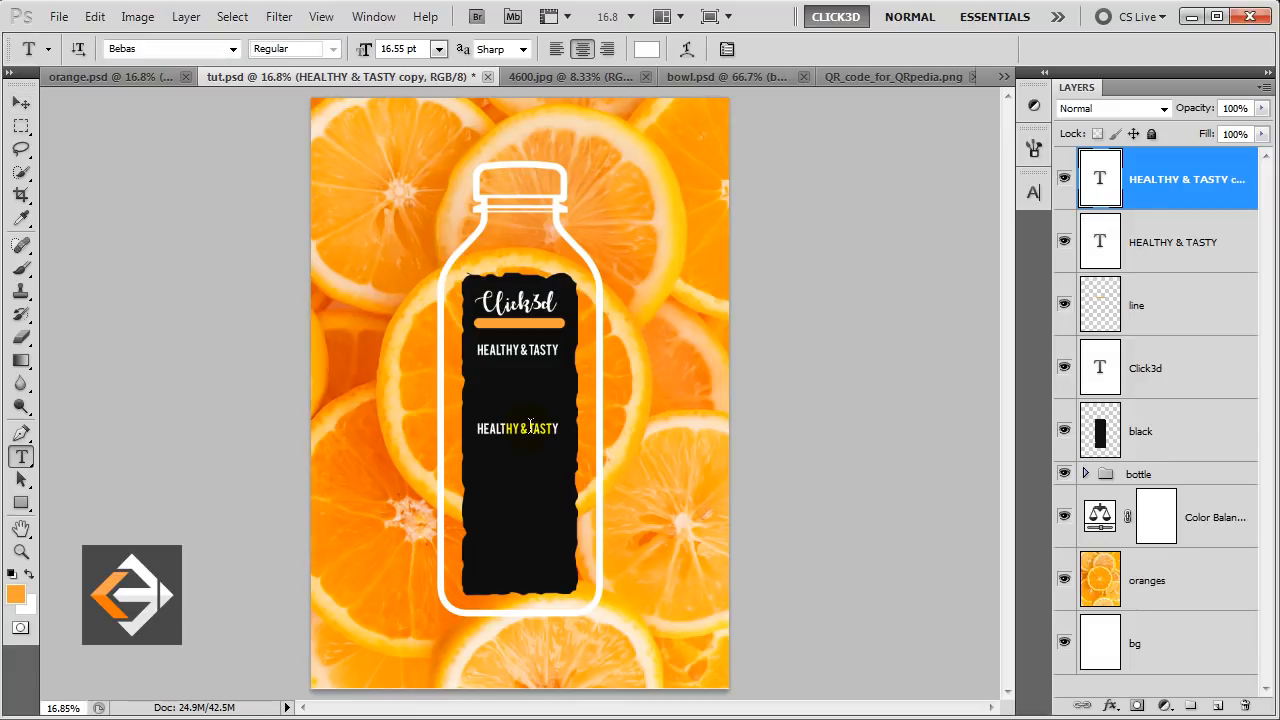
triple_click(530, 425)
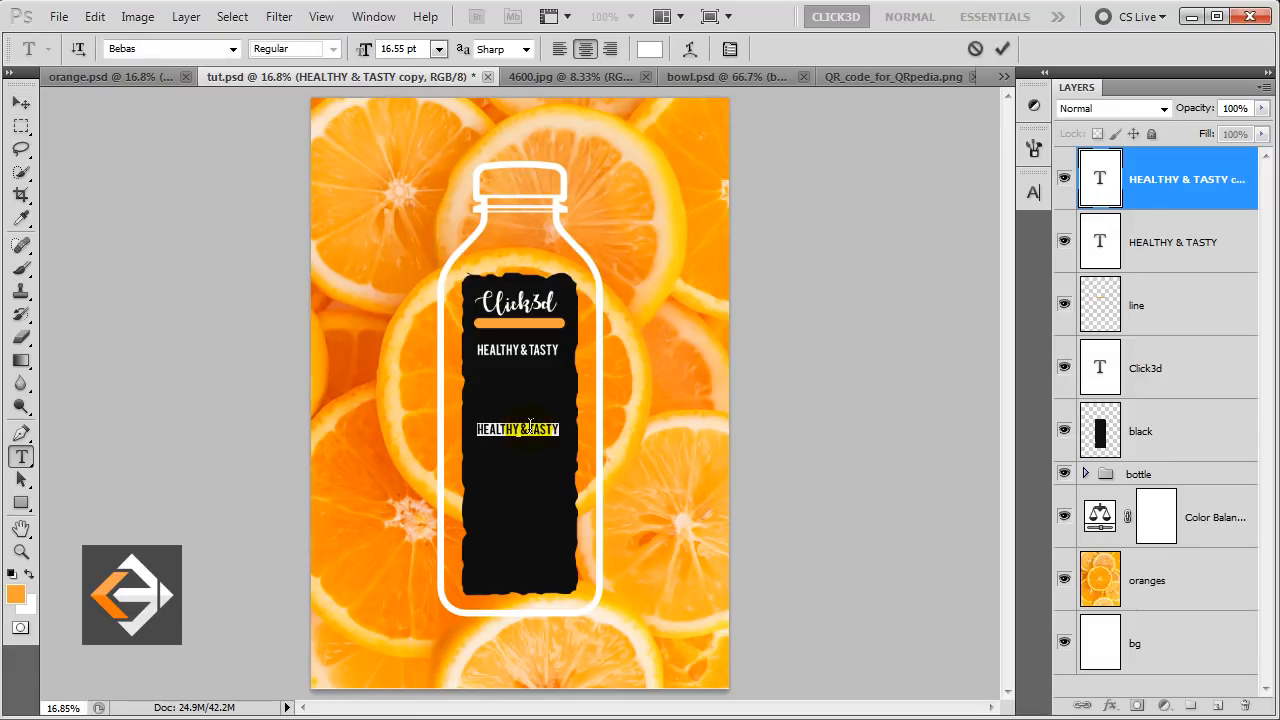
text(g)
text(RANGE)
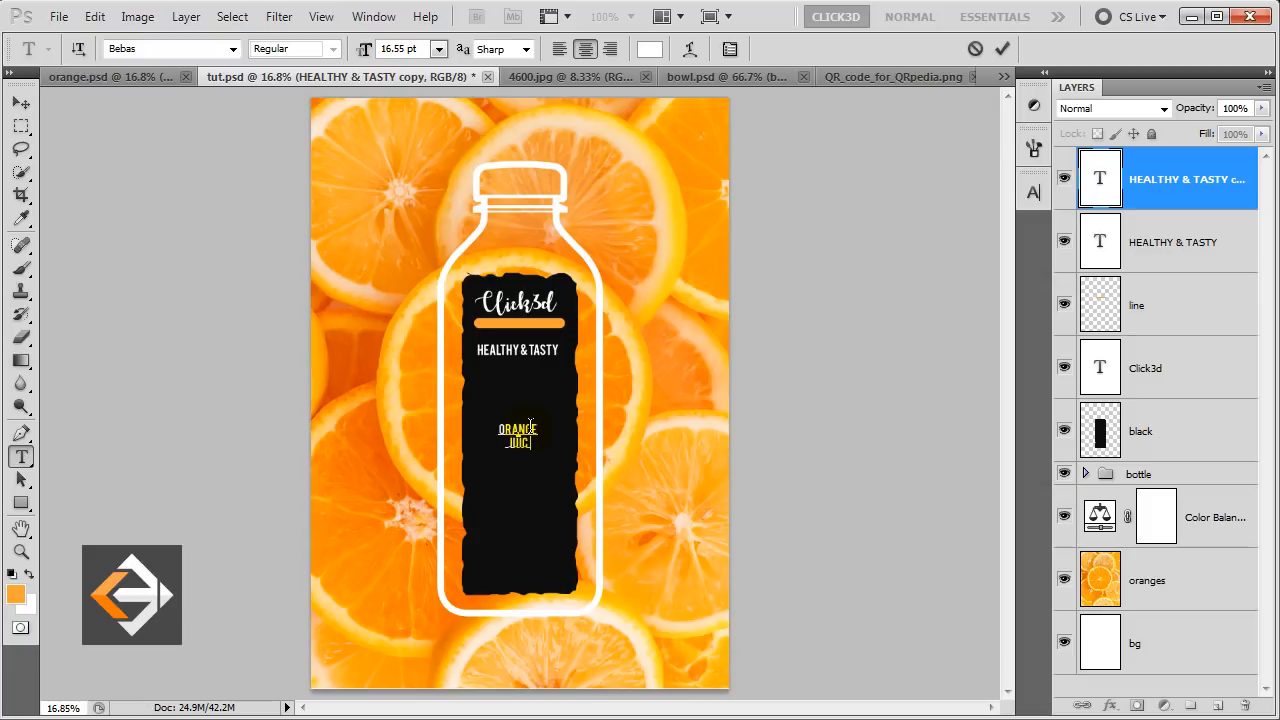
double_click(530, 425)
double_click(527, 437)
Set the whole ORANGE JUICE text to the Nikotinus DEMO font at 36.32 pt
key(ctrl+a)
key(ctrl+h)
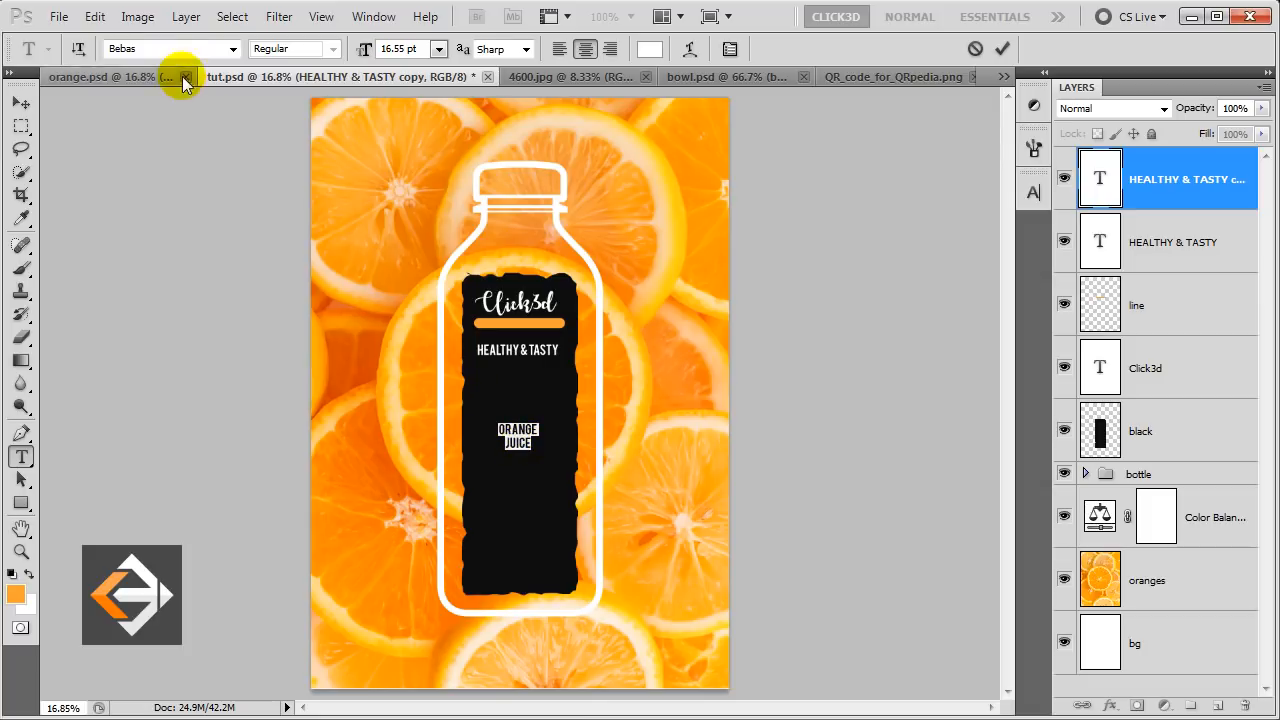
click(177, 46)
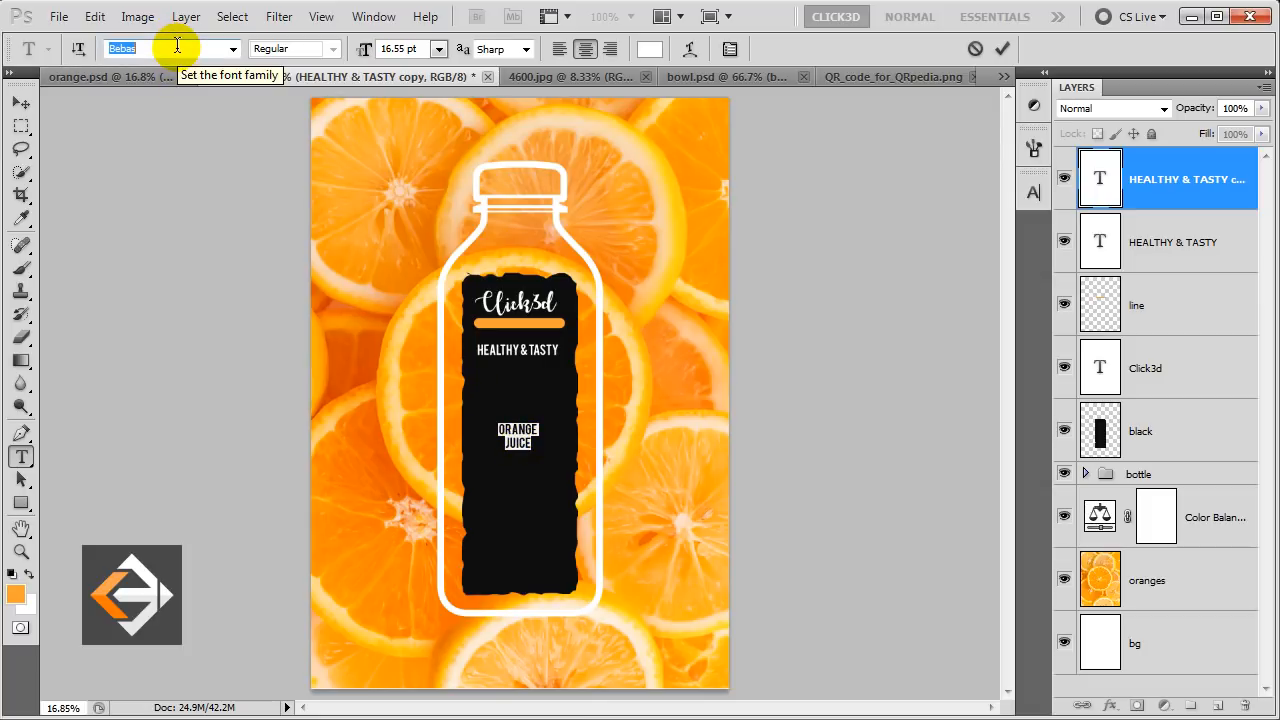
text(Nikotinus DEMO)
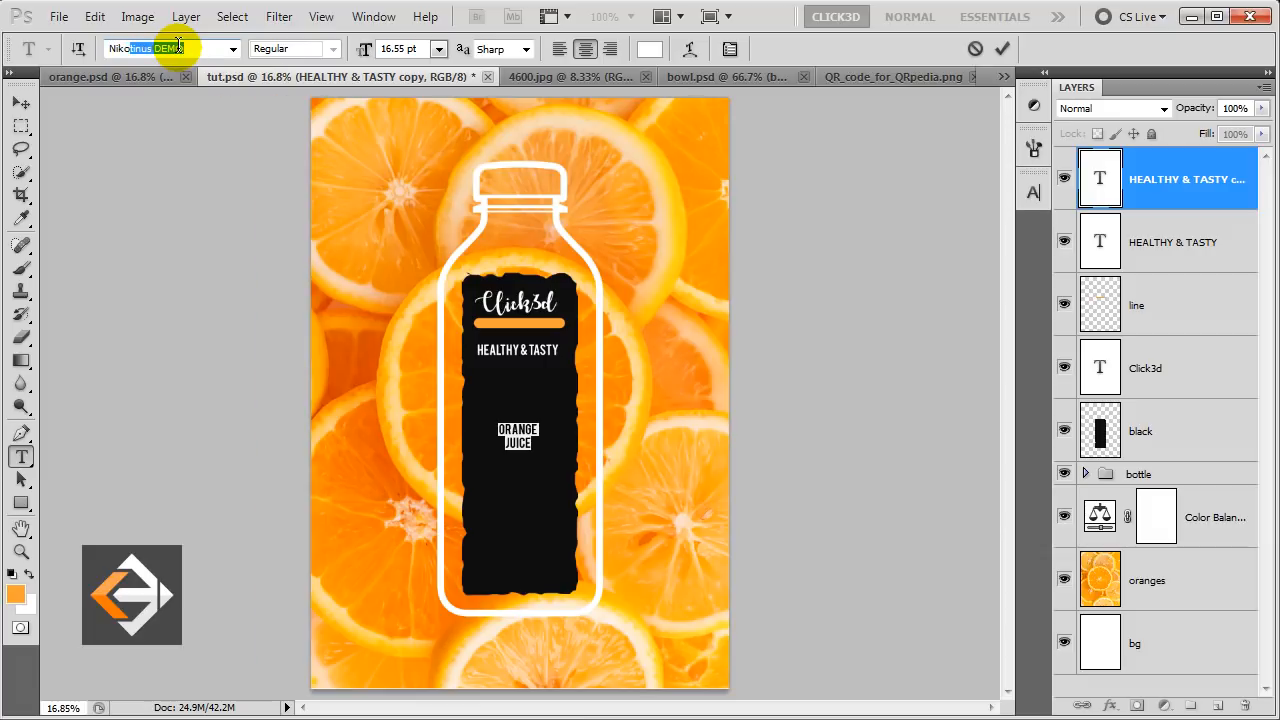
key(Return)
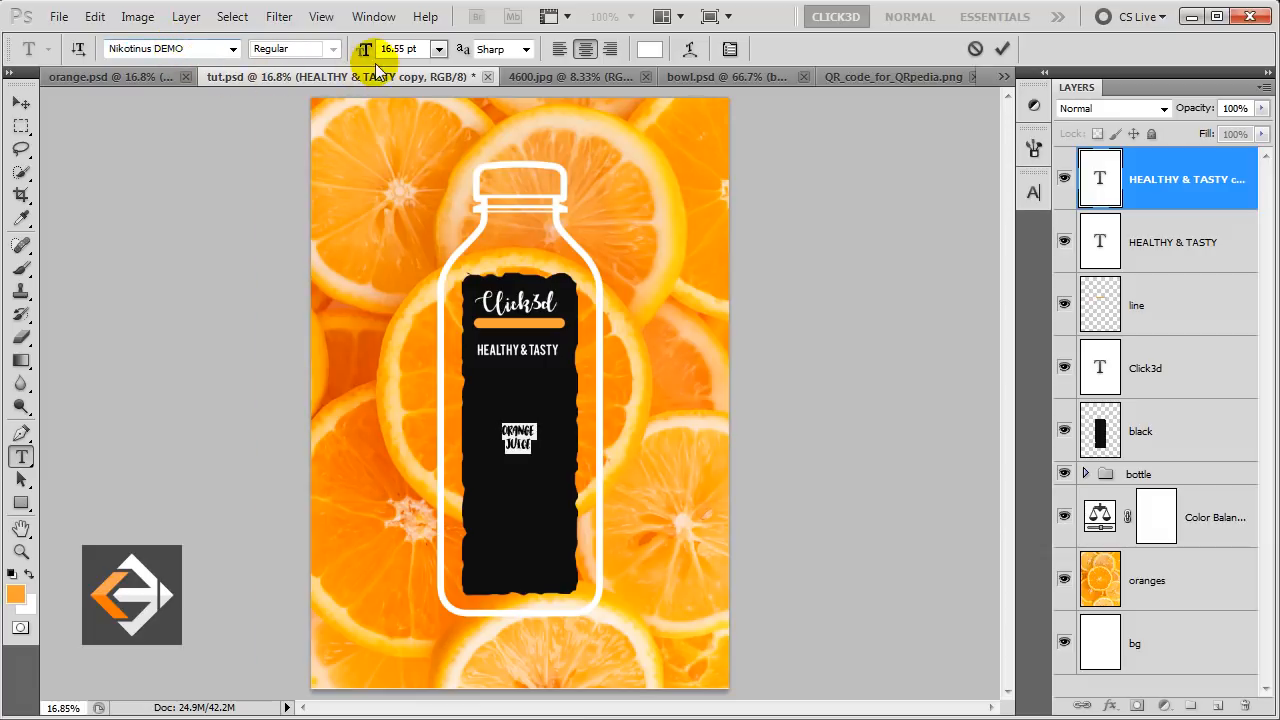
drag(423, 48, 368, 54)
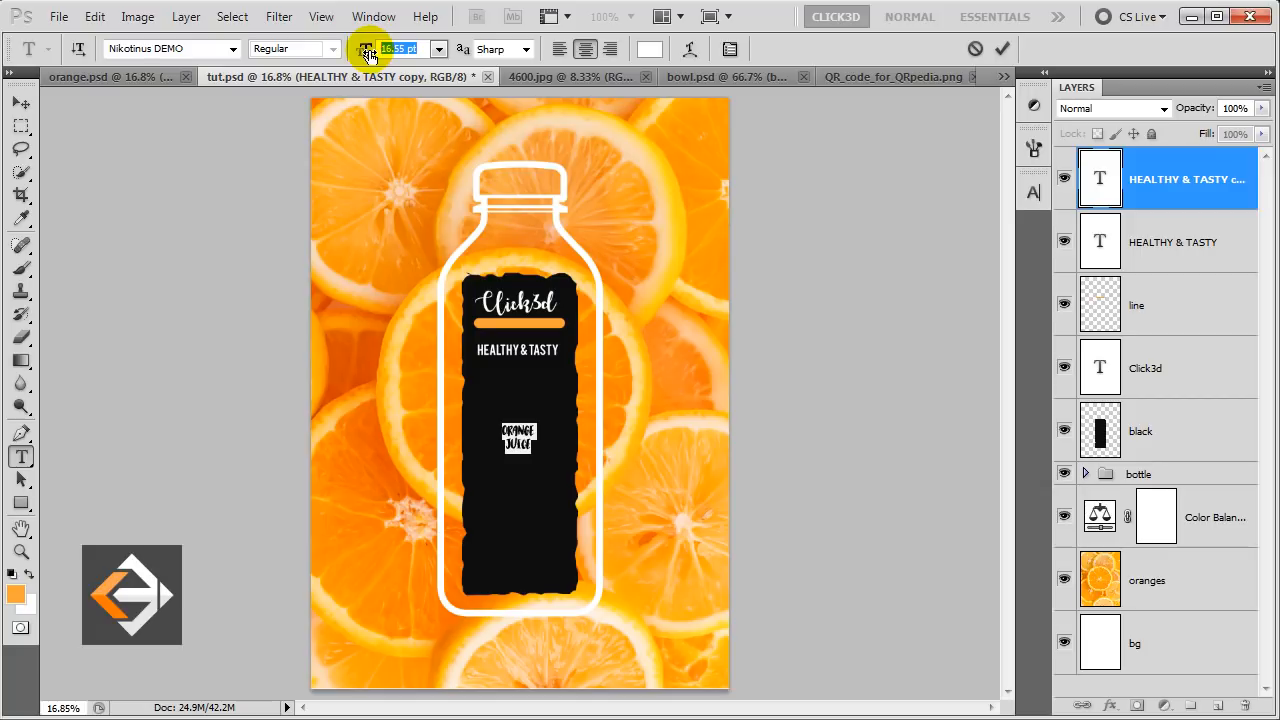
text(36.32)
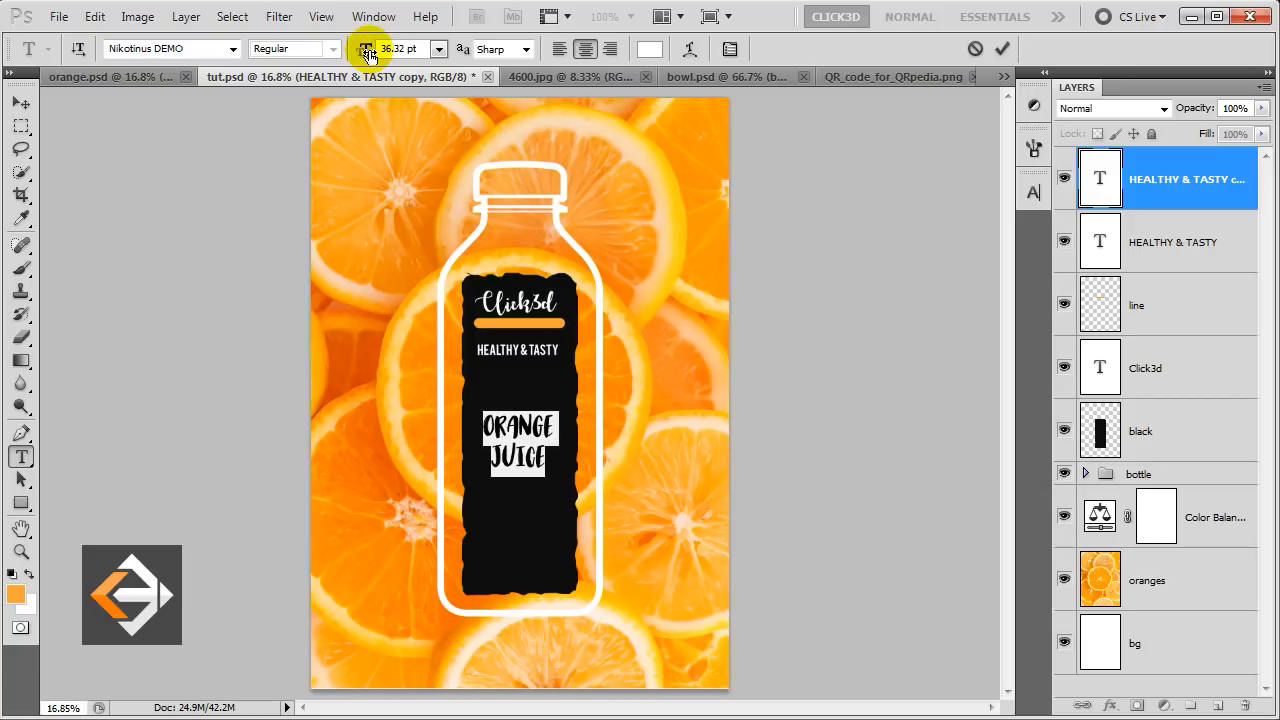
Nudge the ORANGE JUICE text upward on the black label, closer to the HEALTHY & TASTY tagline
click(20, 105)
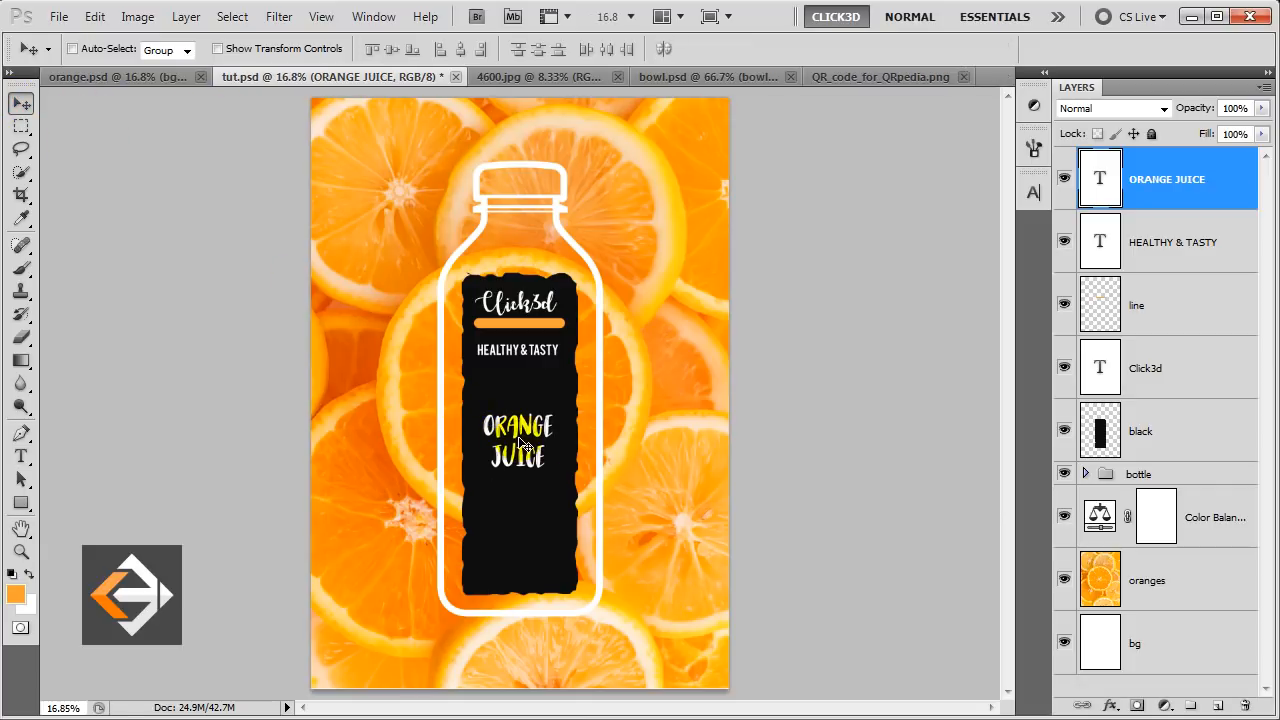
key(shift+Up)
key(shift+Up)
key(shift+Up)
key(shift+Up)
key(shift+Up)
key(shift+Up)
key(shift+Up)
key(shift+Up)
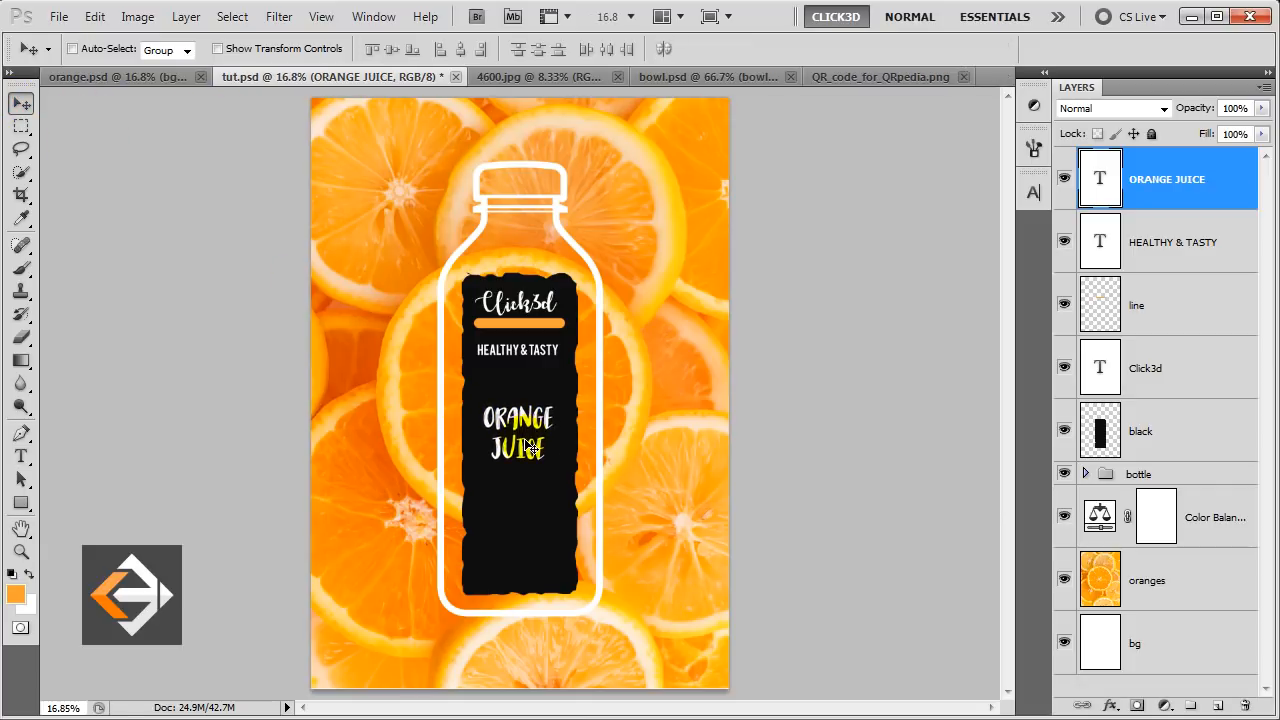
key(shift+Up)
key(shift+Up)
key(shift+Up)
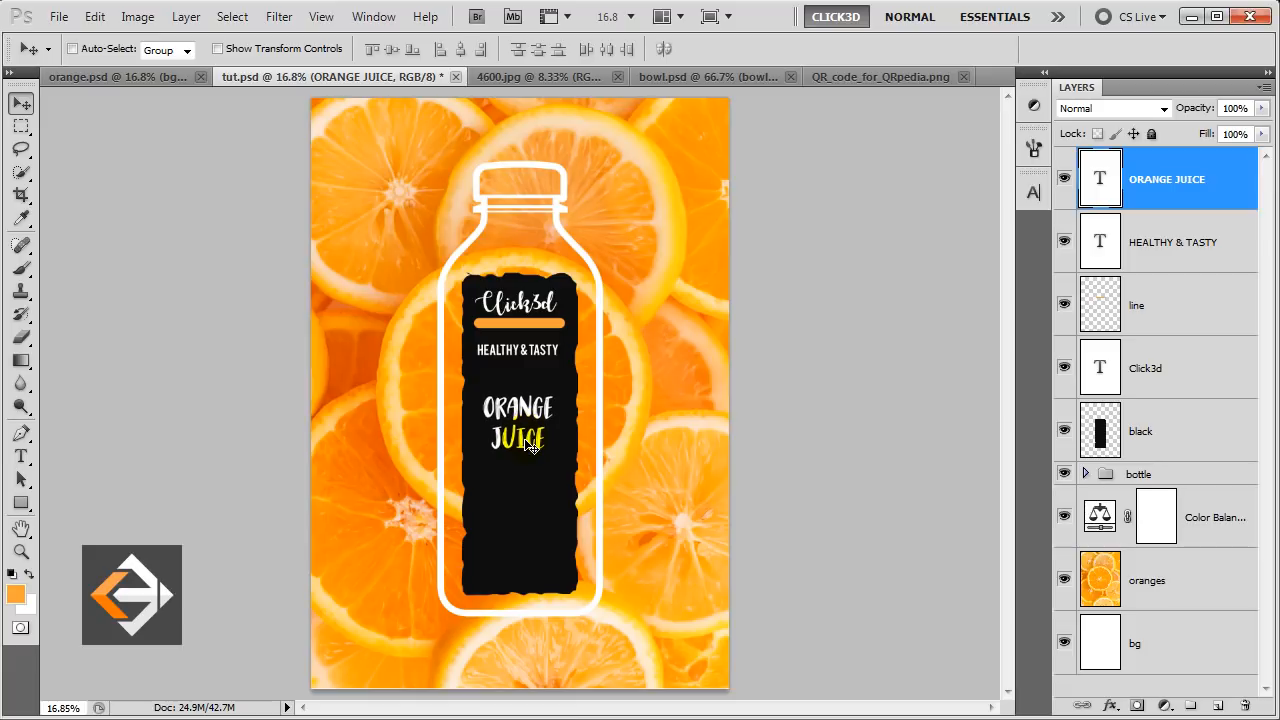
Recolor the ORANGE JUICE text with the orange foreground color ffa235 and shift it slightly up
key(t)
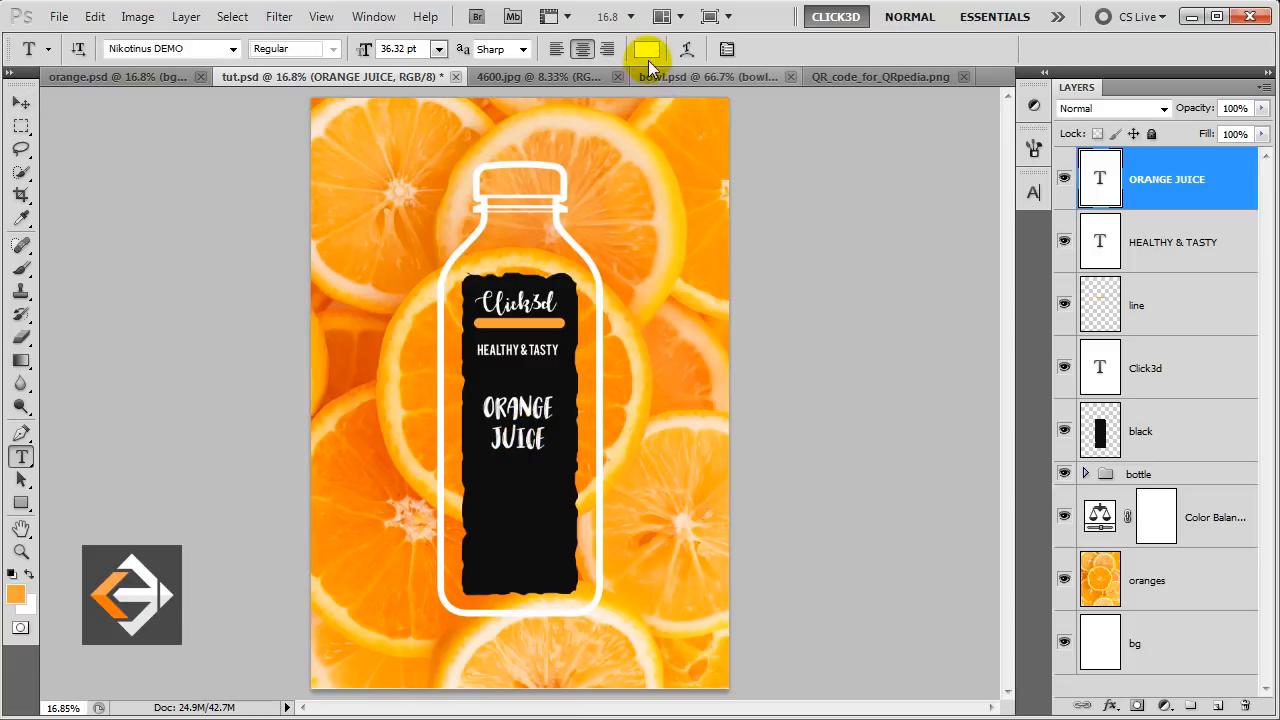
click(646, 49)
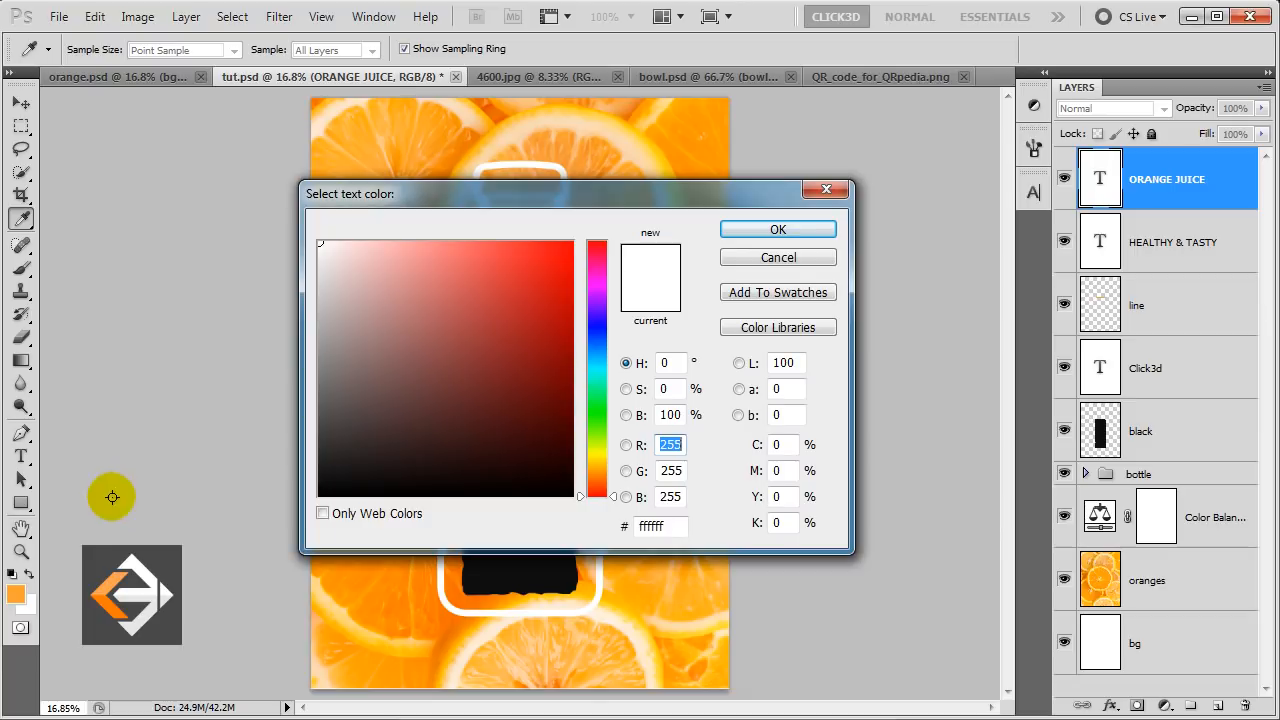
click(14, 592)
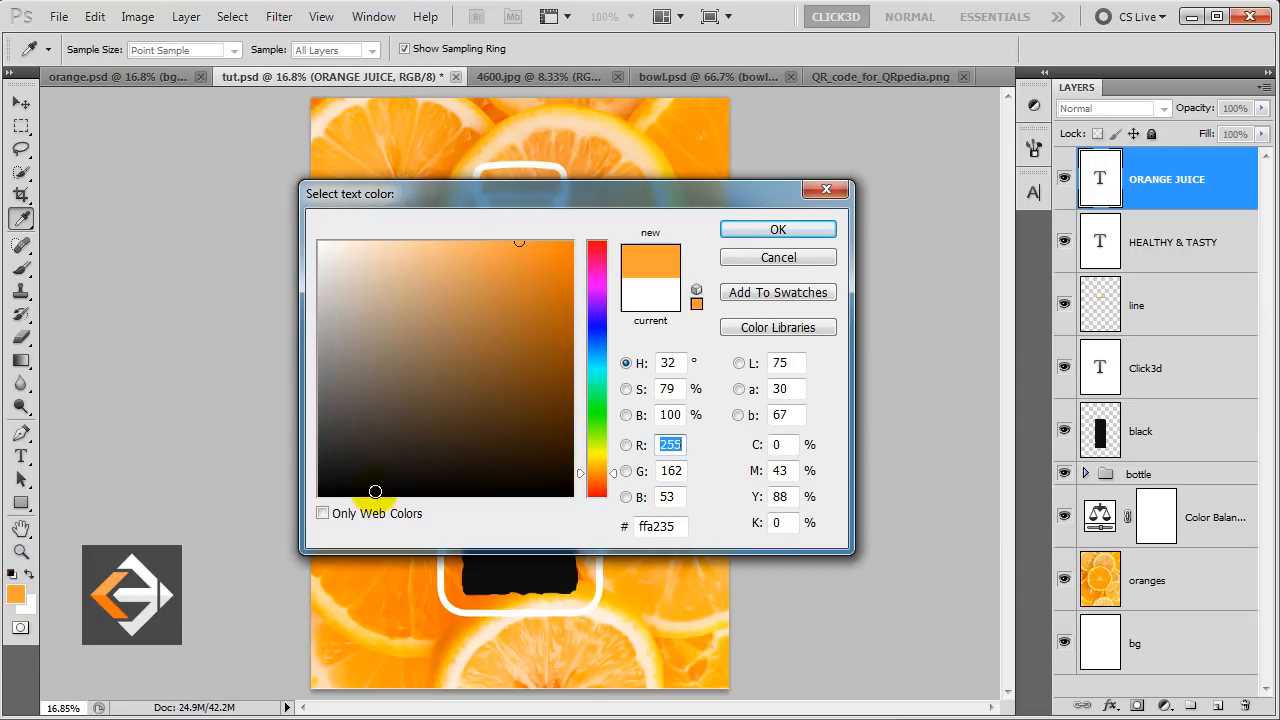
click(770, 229)
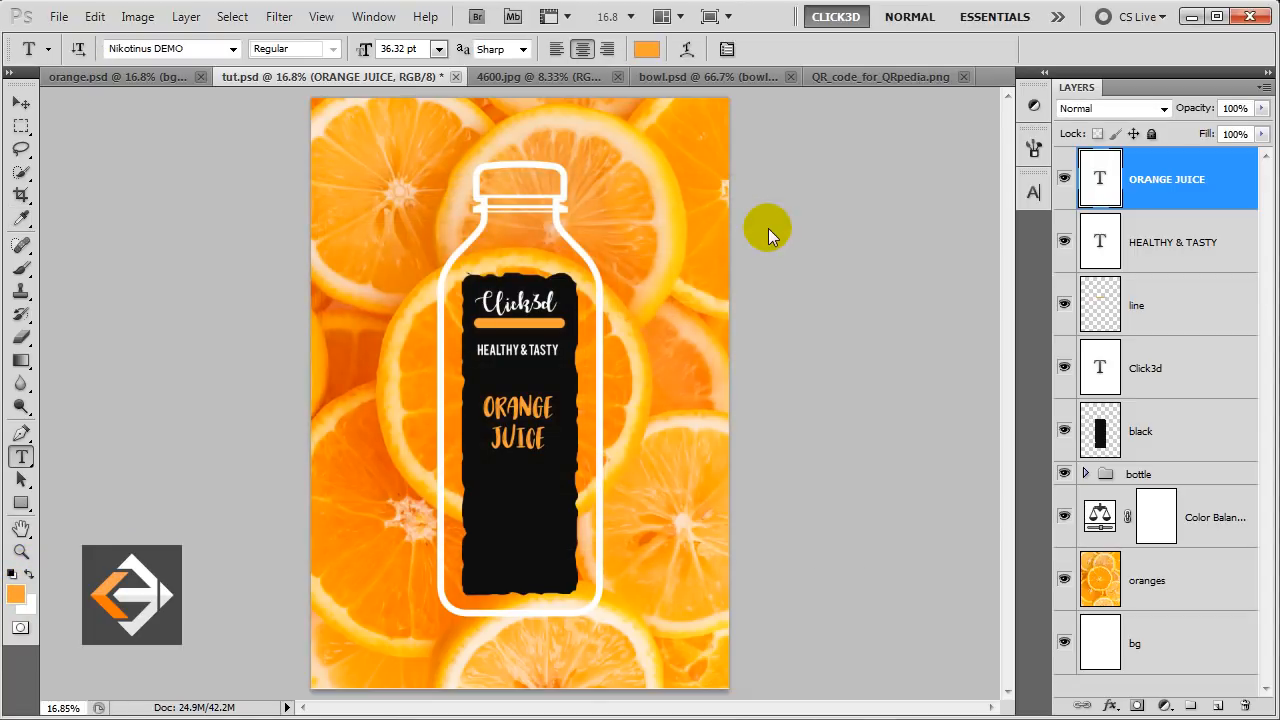
key(v)
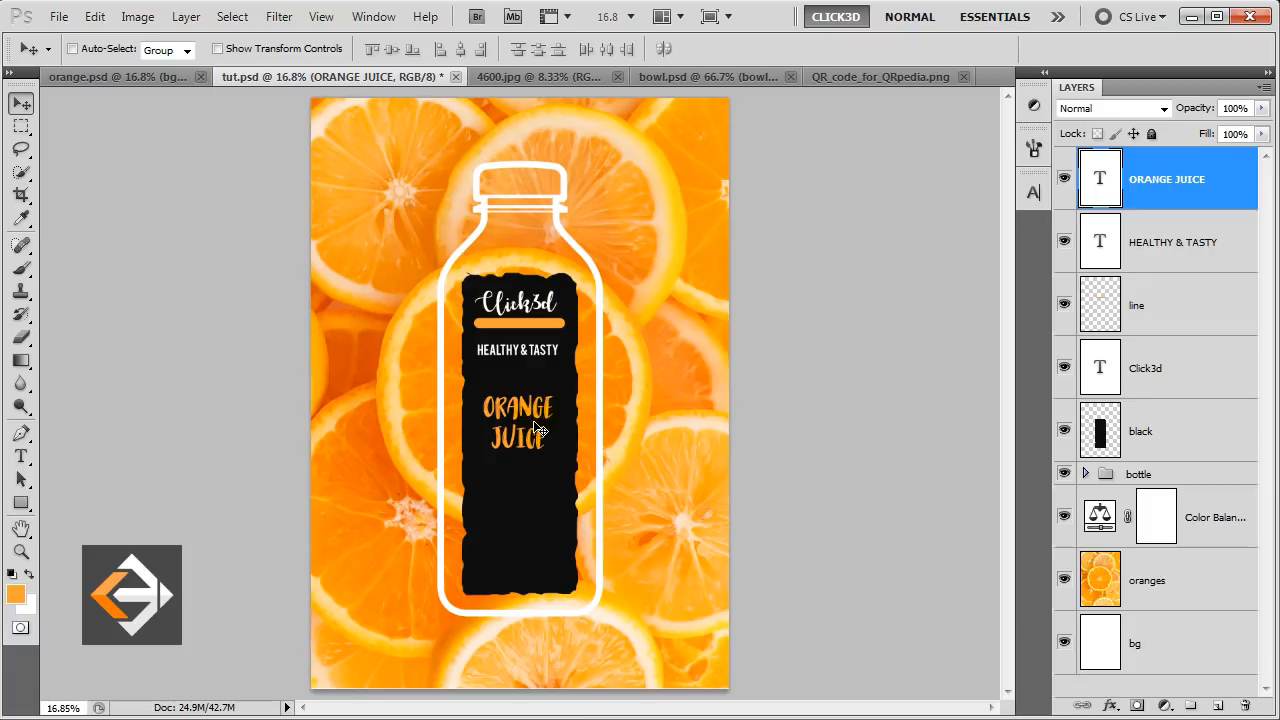
drag(540, 440, 540, 437)
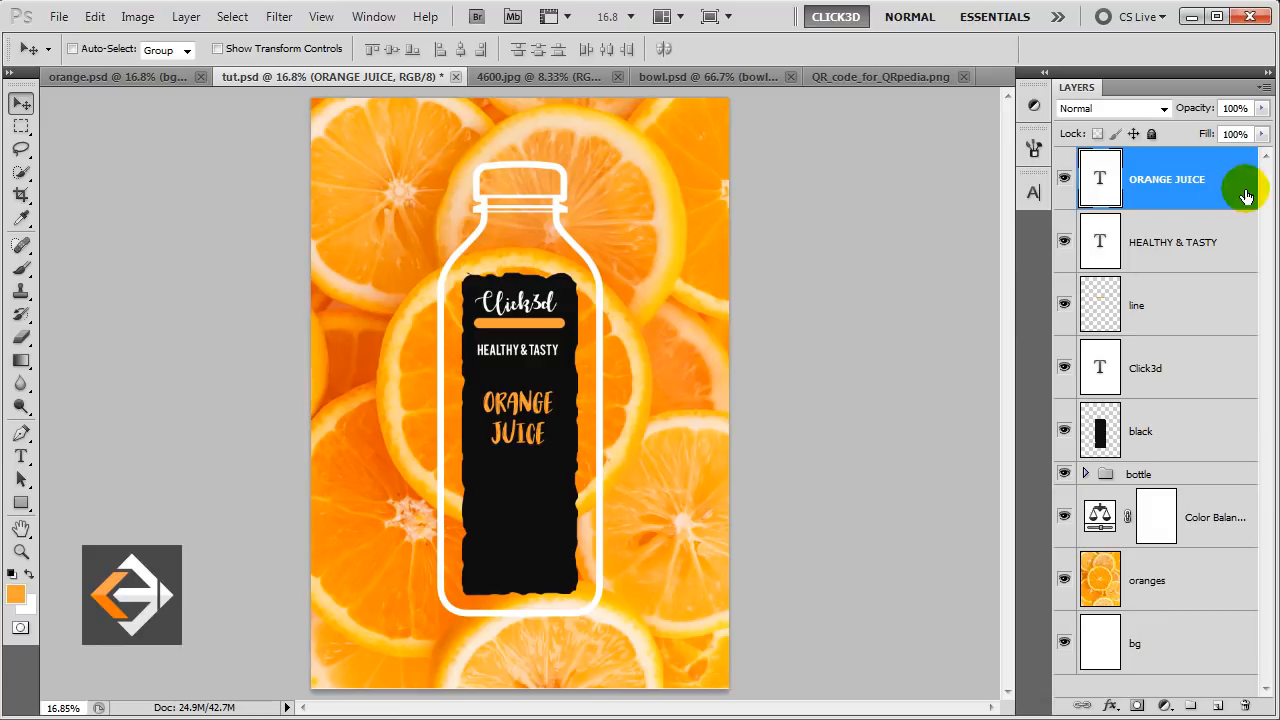
Add a new layer above the ORANGE JUICE text and name it BOX
click(1217, 706)
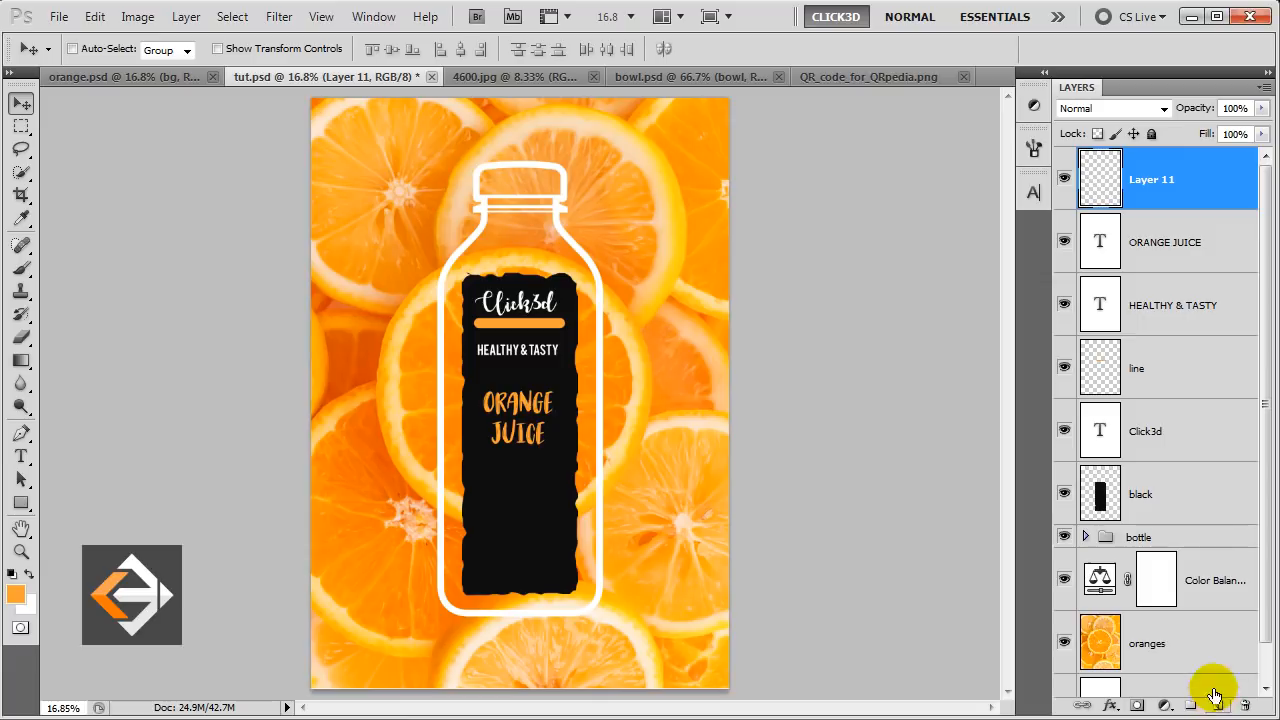
double_click(1155, 180)
text(BOX)
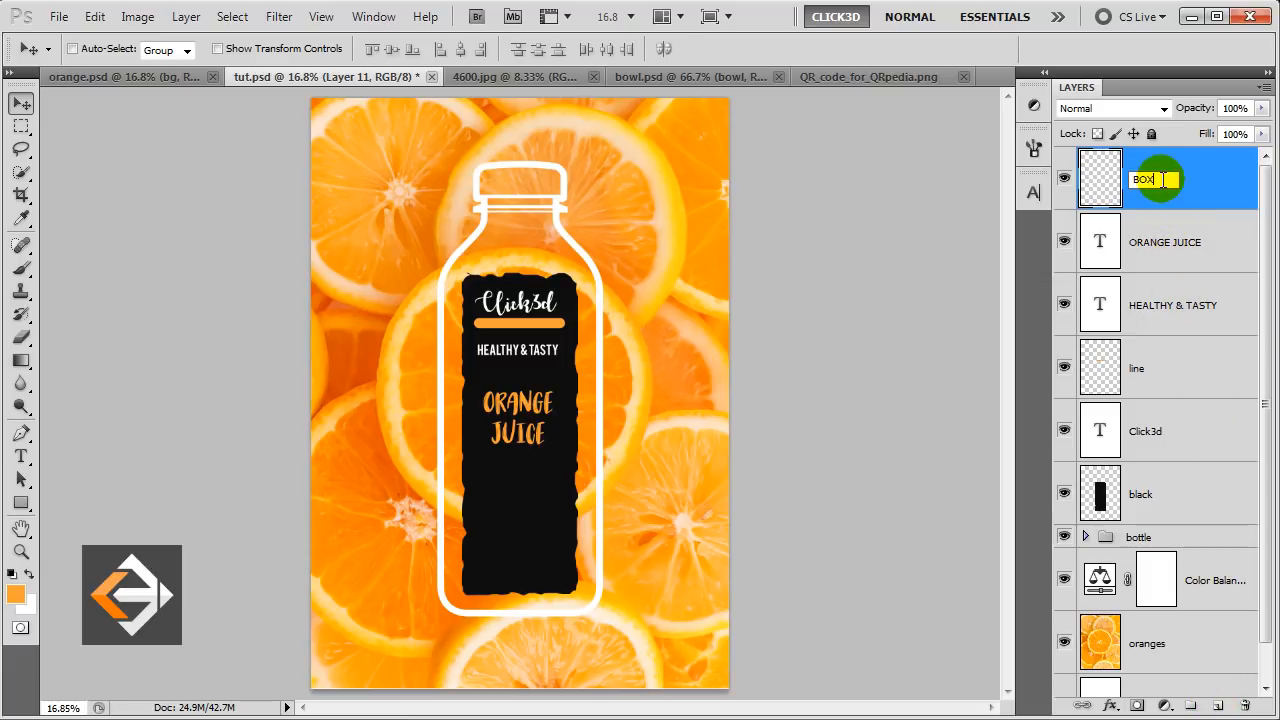
key(Return)
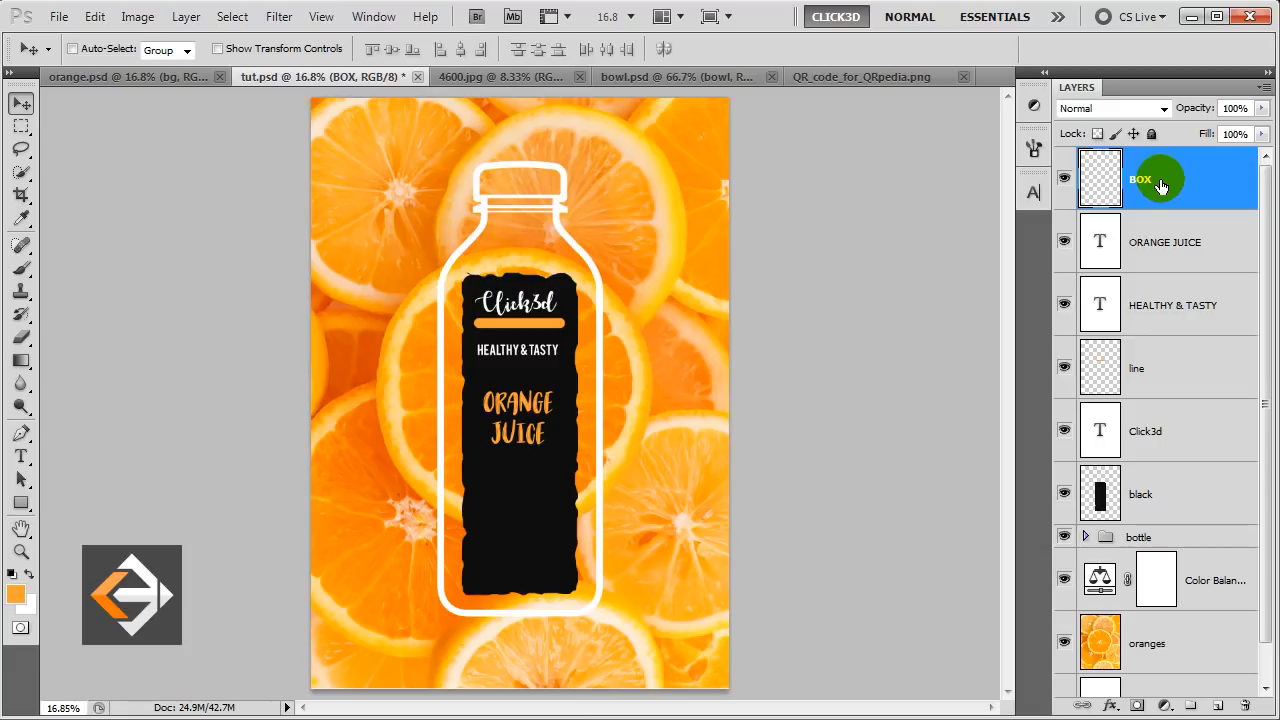
Paint a rough white rectangular frame around ORANGE JUICE on the BOX layer, using straight strokes of a textured 40 px brush
click(22, 272)
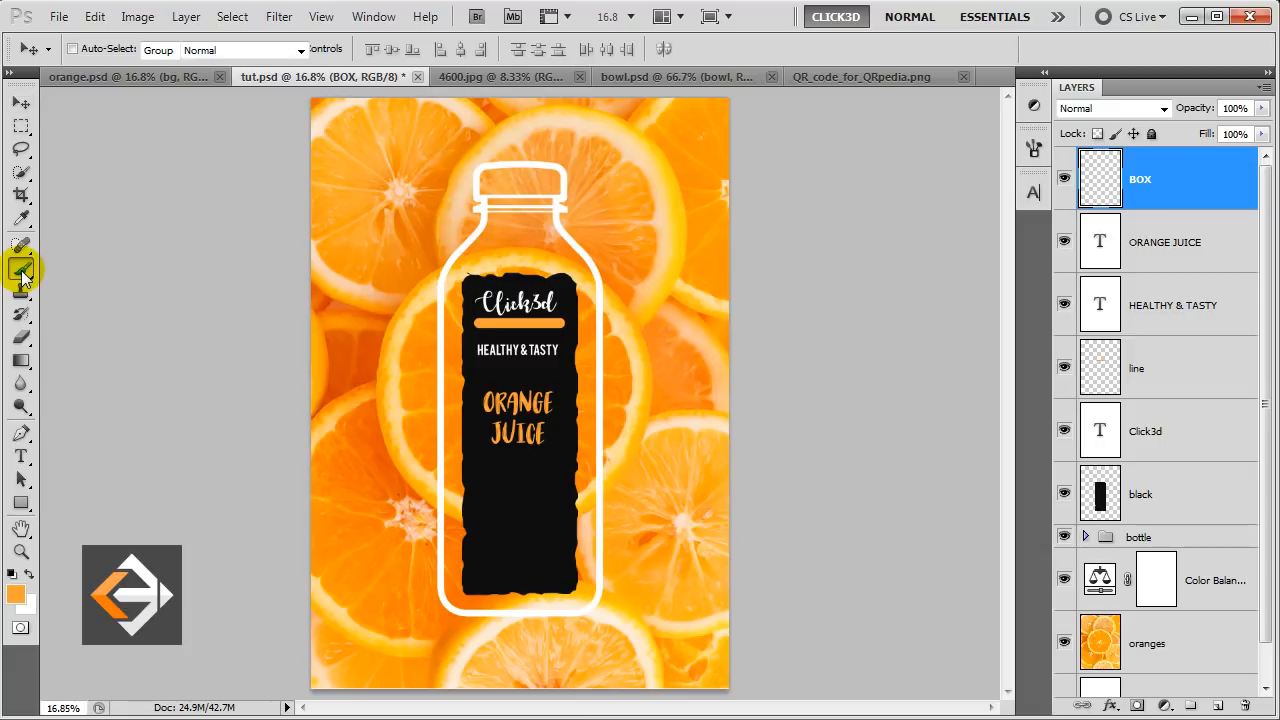
click(29, 572)
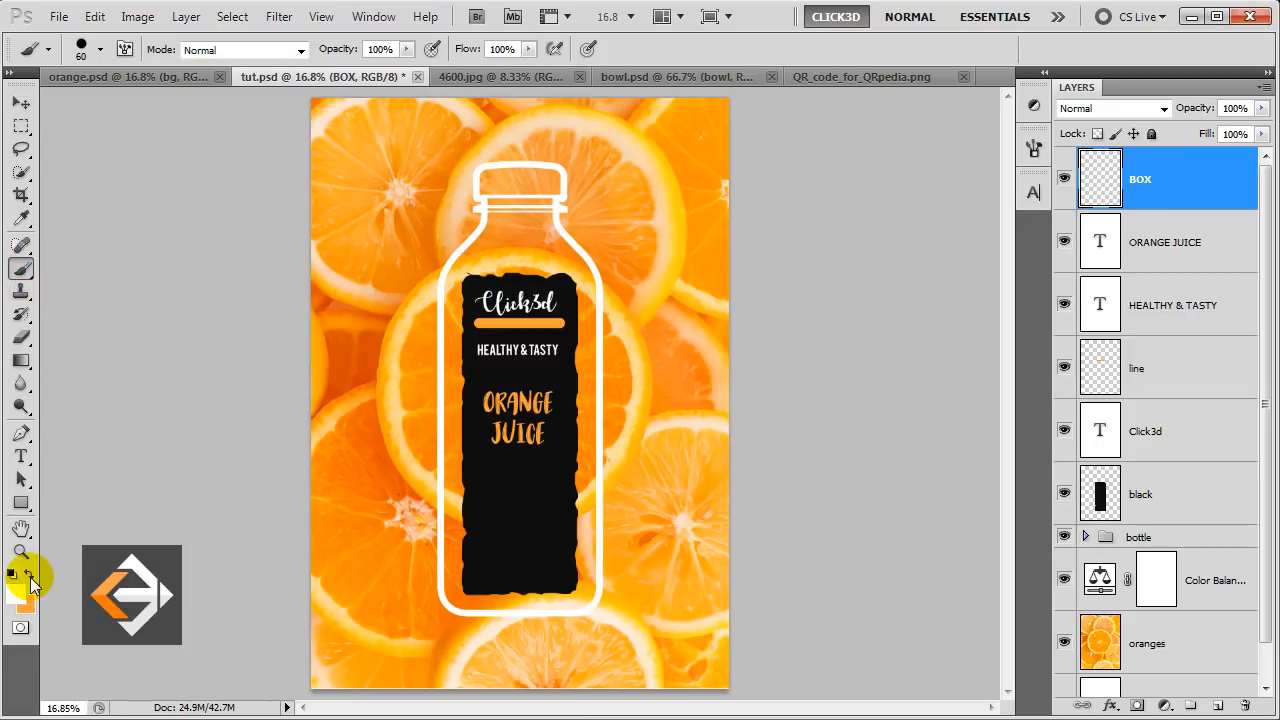
right_click(376, 312)
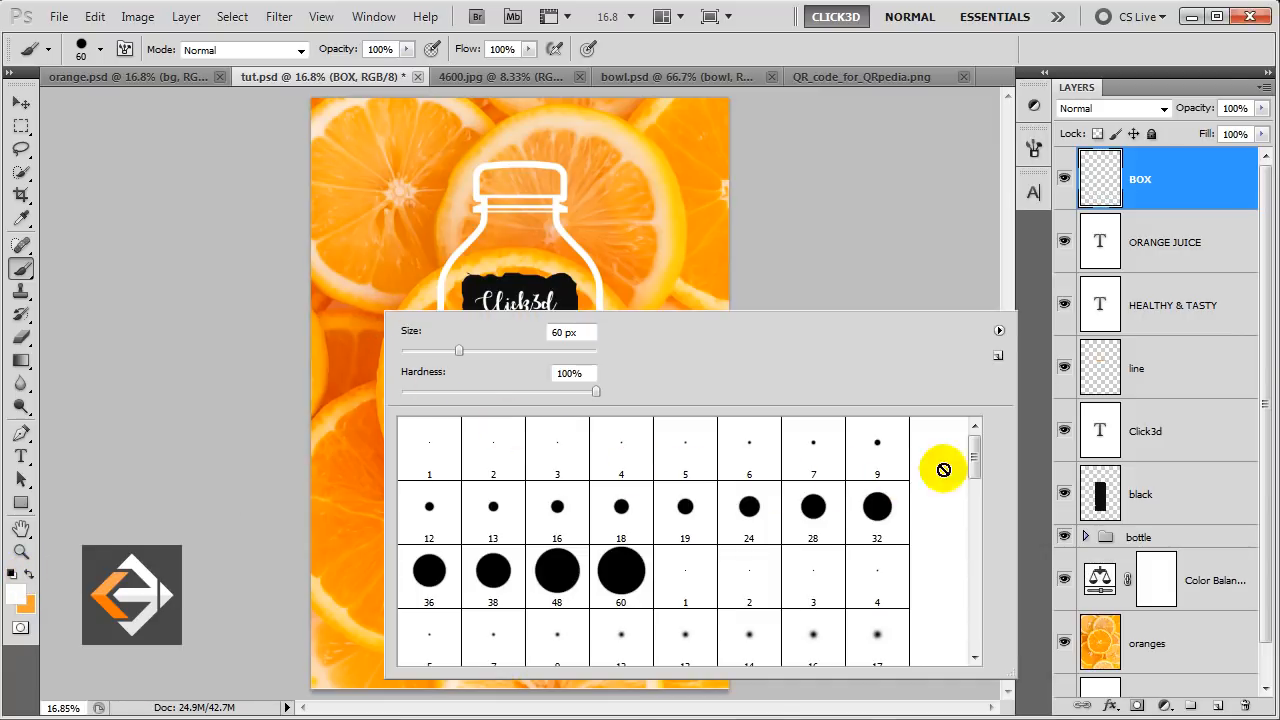
mouse_move(972, 458)
mouse_down()
mouse_move(971, 580)
mouse_move(986, 443)
mouse_move(983, 540)
mouse_up()
double_click(621, 462)
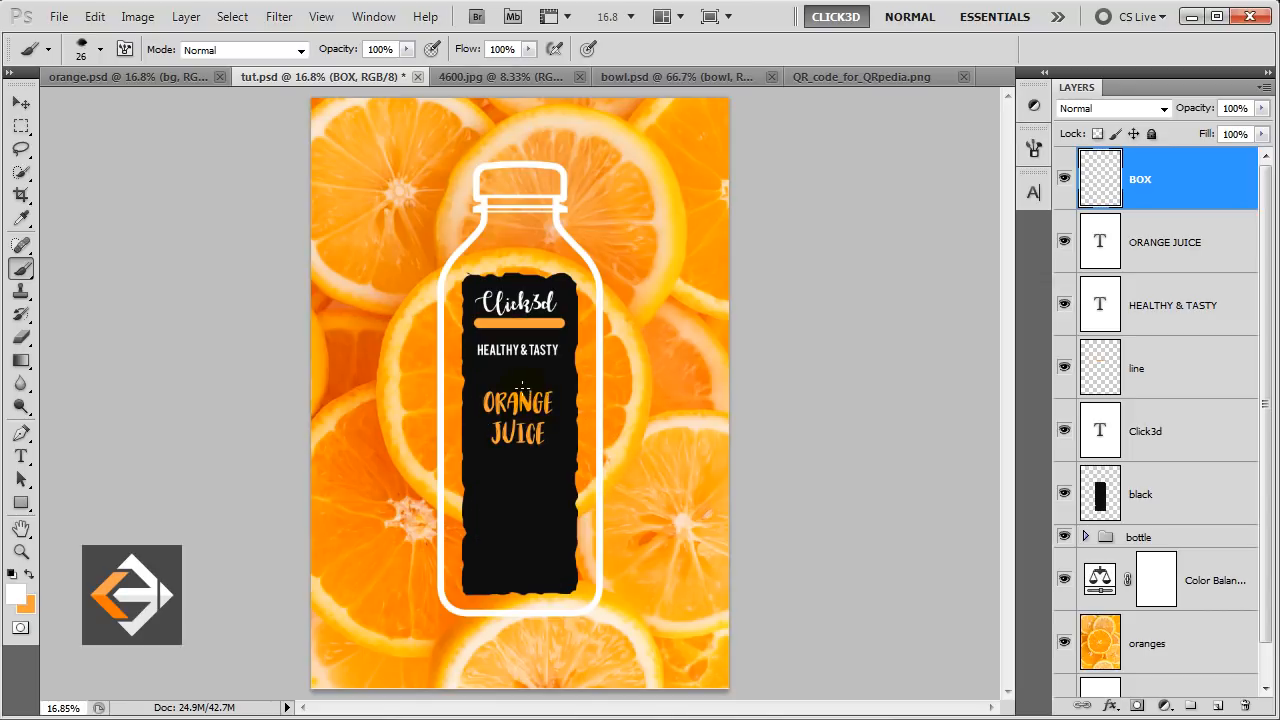
key(bracketright)
key(bracketright)
key(bracketright)
shift+click(566, 378)
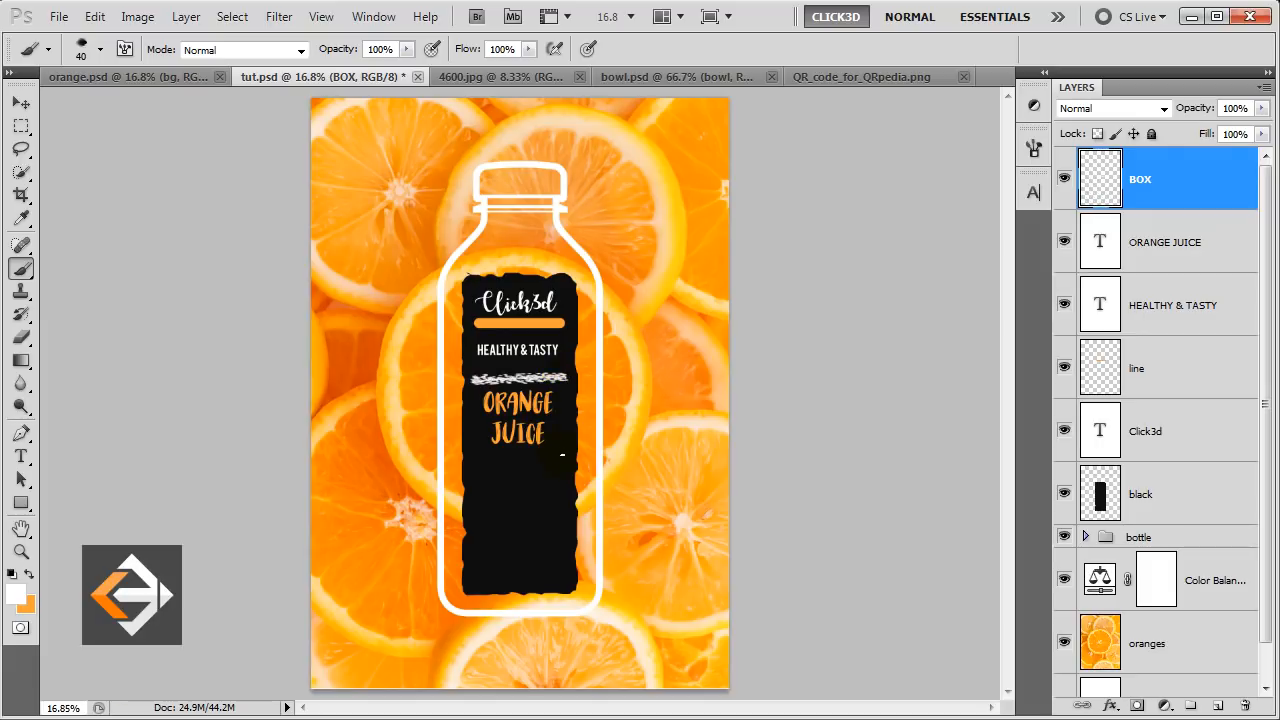
shift+click(562, 455)
shift+click(477, 454)
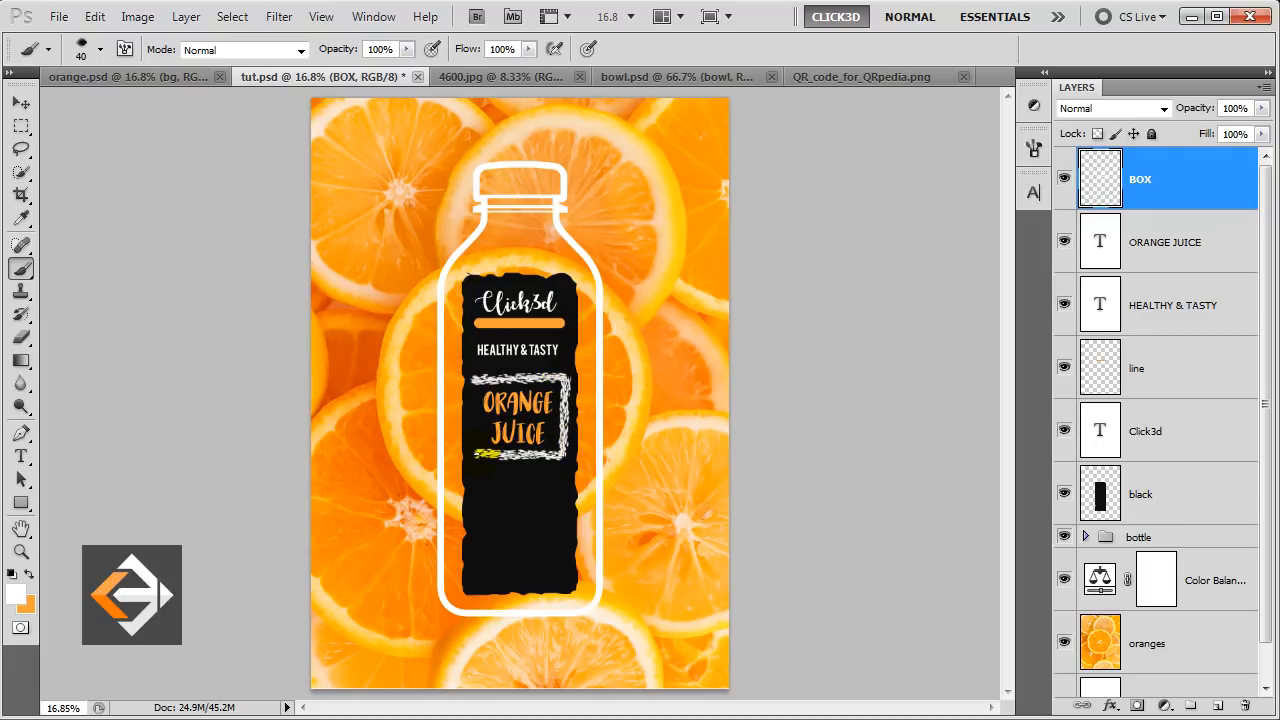
shift+click(473, 379)
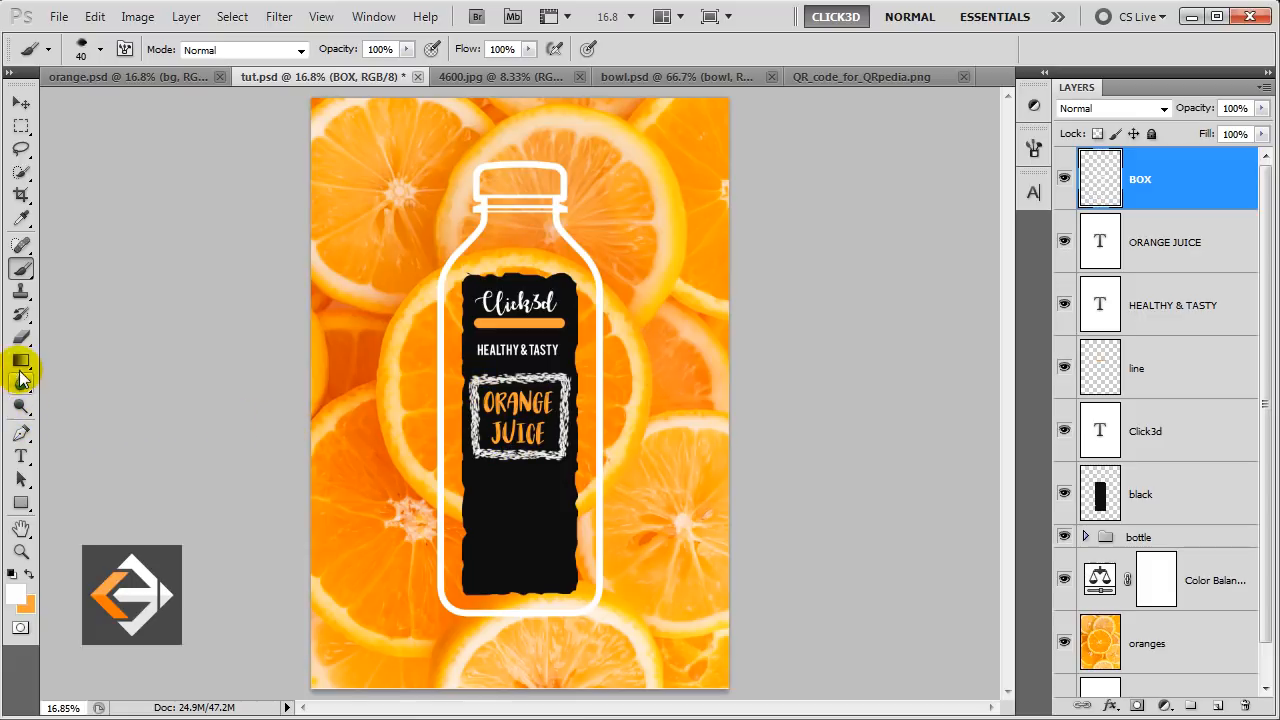
Thin and roughen the white frame around ORANGE JUICE with a textured Eraser brush, leaving broken, distressed edges
click(21, 337)
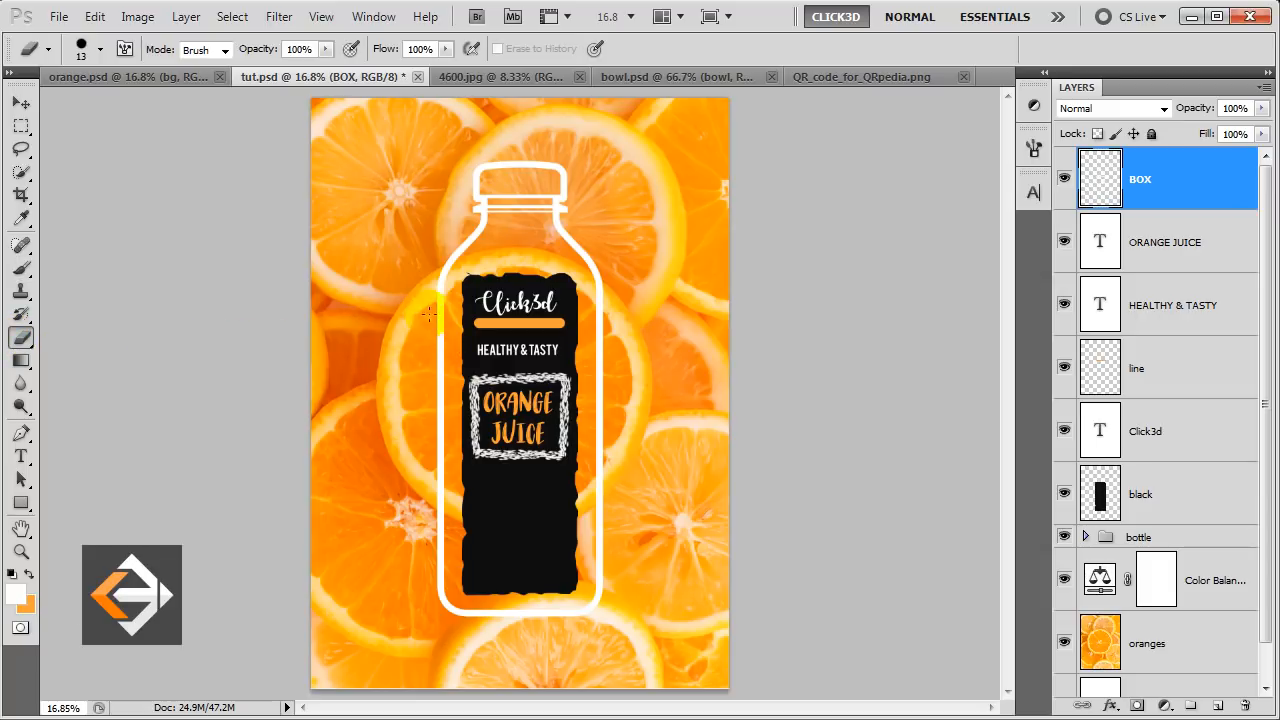
right_click(432, 272)
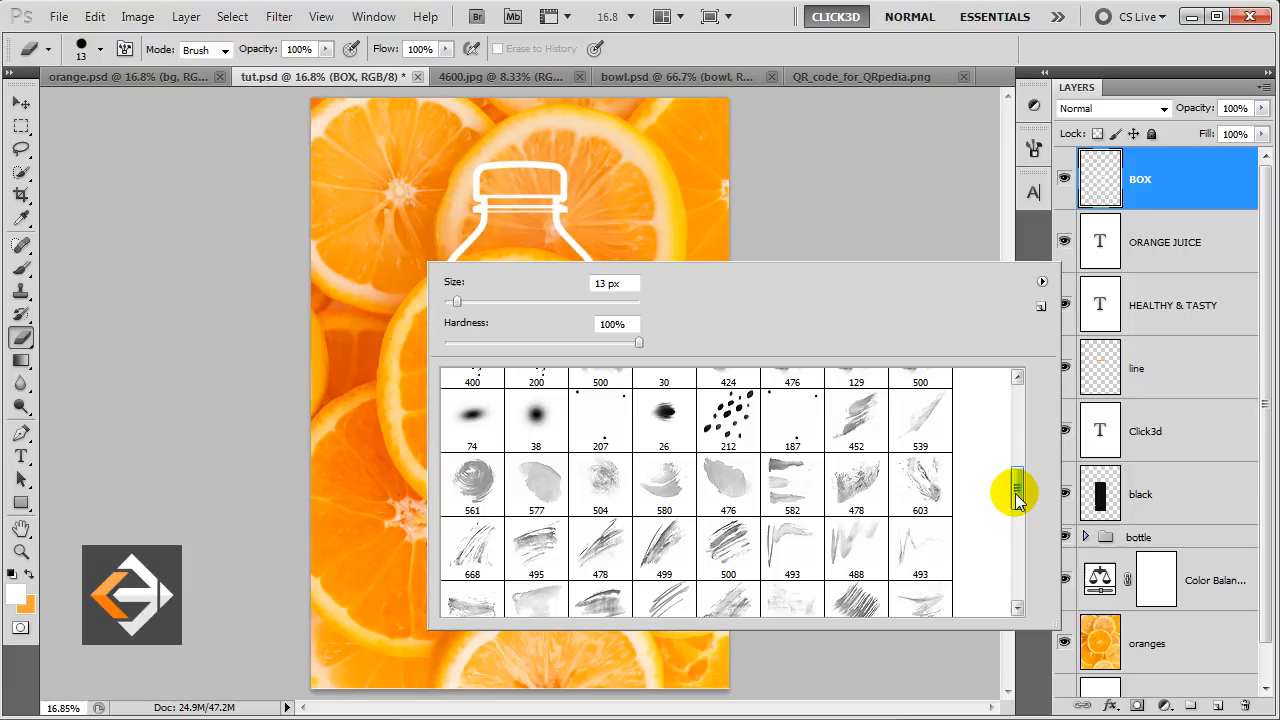
drag(1014, 491, 1020, 410)
double_click(728, 458)
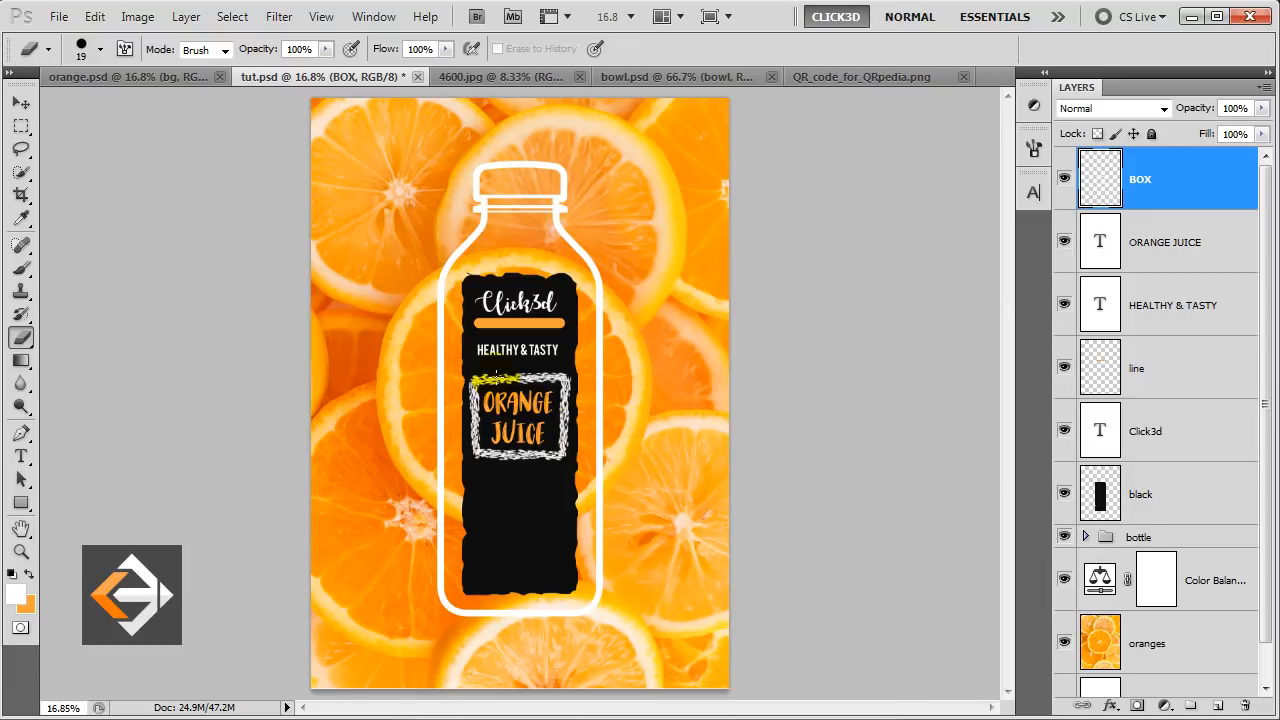
mouse_move(505, 380)
mouse_down()
mouse_move(474, 385)
mouse_move(562, 378)
mouse_move(562, 455)
mouse_move(476, 456)
mouse_move(476, 390)
mouse_up()
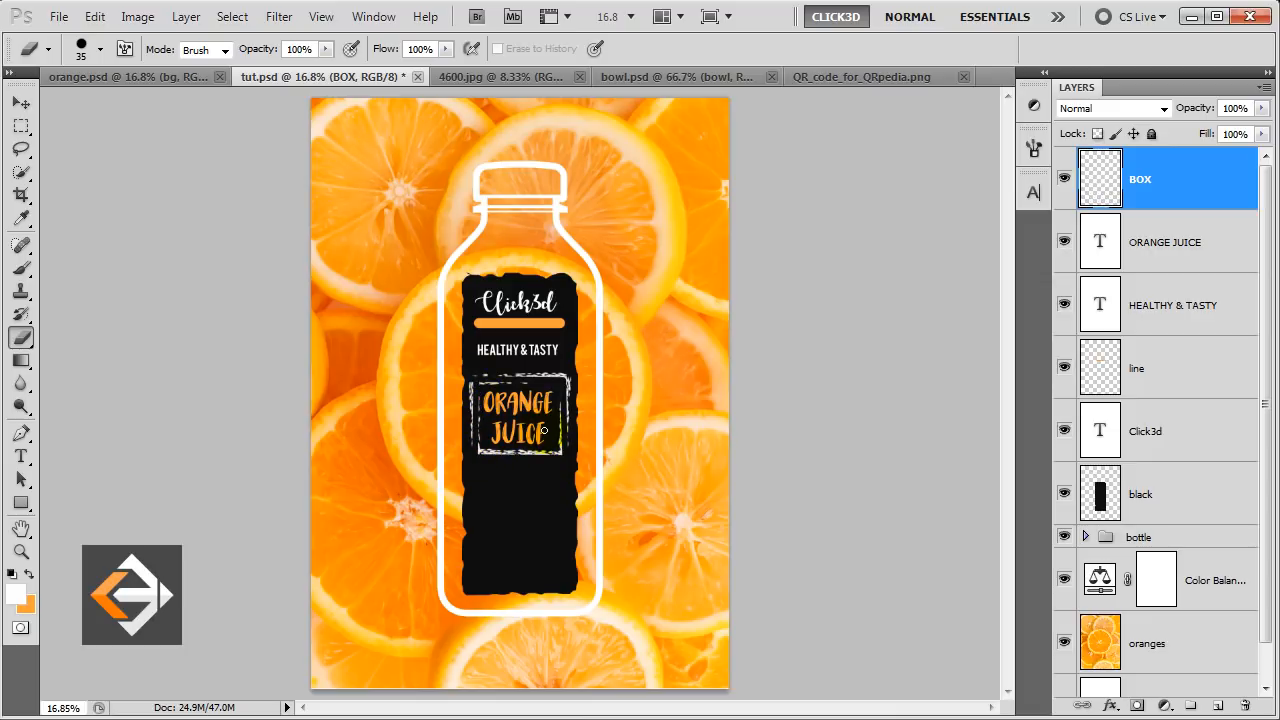
Nudge the white frame sideways to center it around the ORANGE JUICE text
key(v)
key(Left)
key(Left)
key(Left)
key(Left)
key(Left)
key(Left)
key(Left)
key(Left)
key(Left)
key(Left)
key(Right)
key(Right)
key(Right)
key(Right)
key(Right)
key(Right)
key(Right)
key(Right)
key(Right)
key(Right)
key(Right)
key(Right)
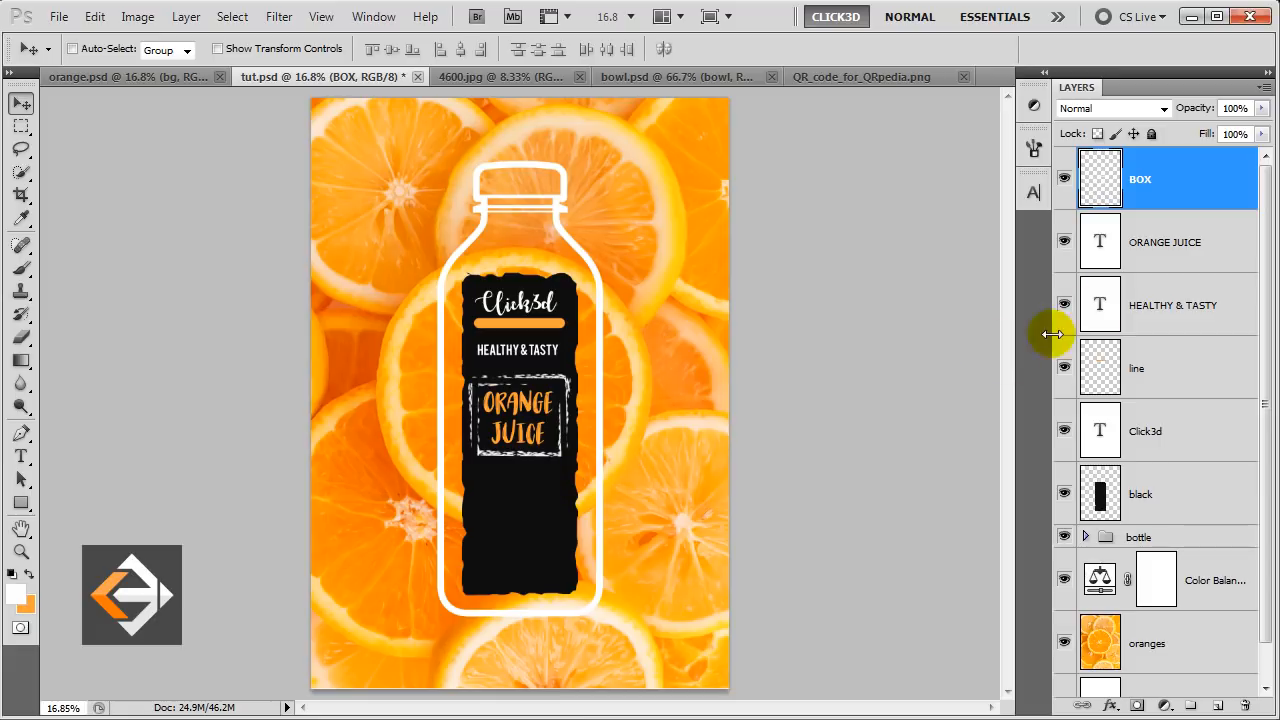
Rotate the BOX frame and ORANGE JUICE text together counterclockwise by about 10.6 degrees
shift+click(1200, 248)
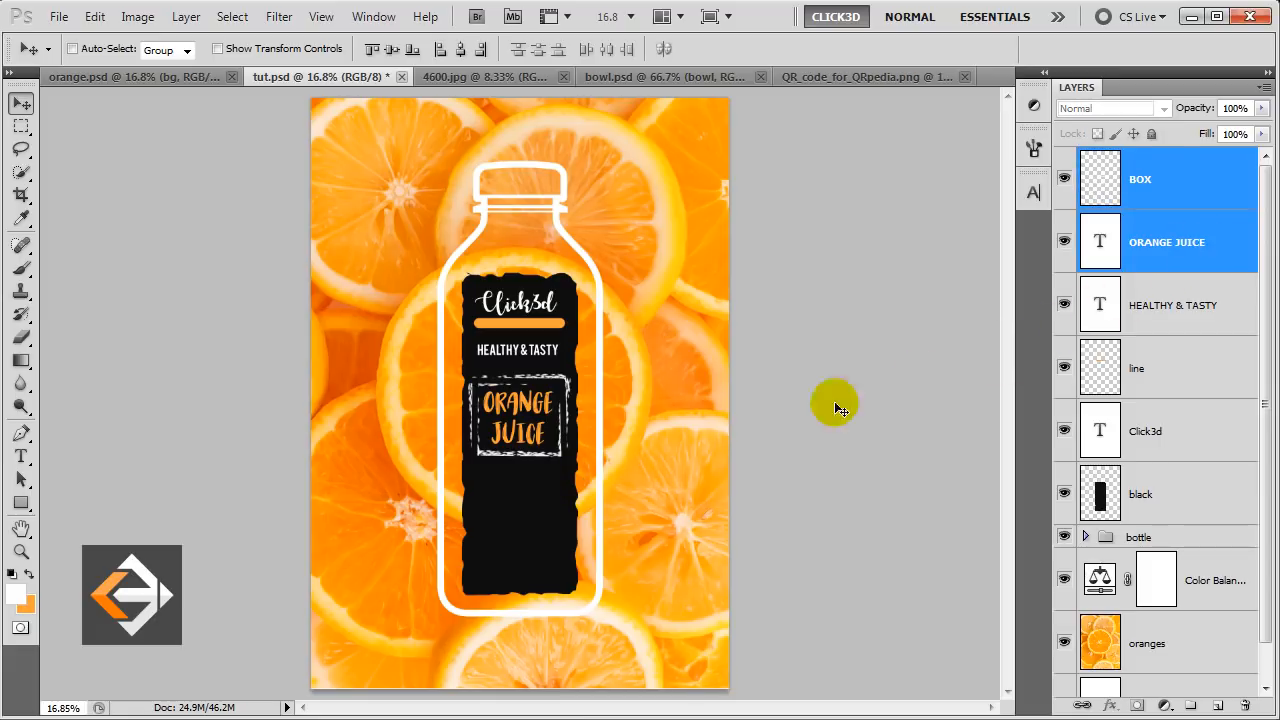
key(ctrl+t)
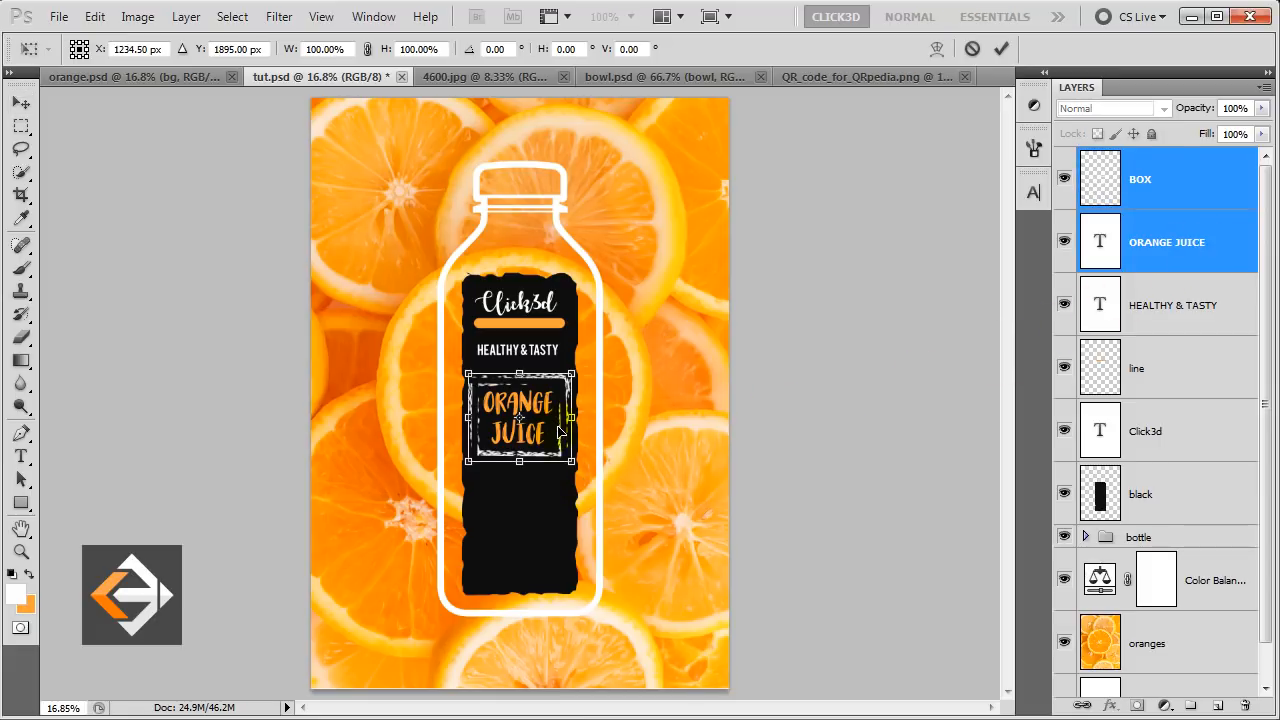
drag(620, 446, 646, 428)
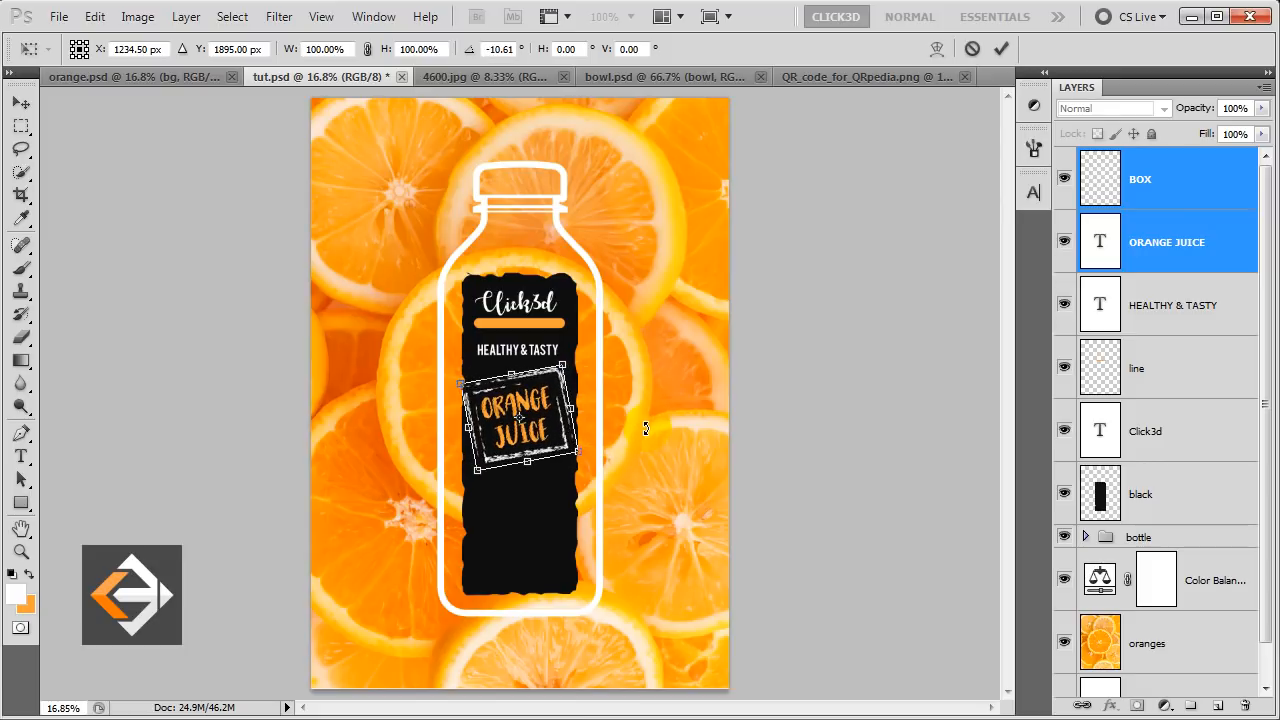
key(Return)
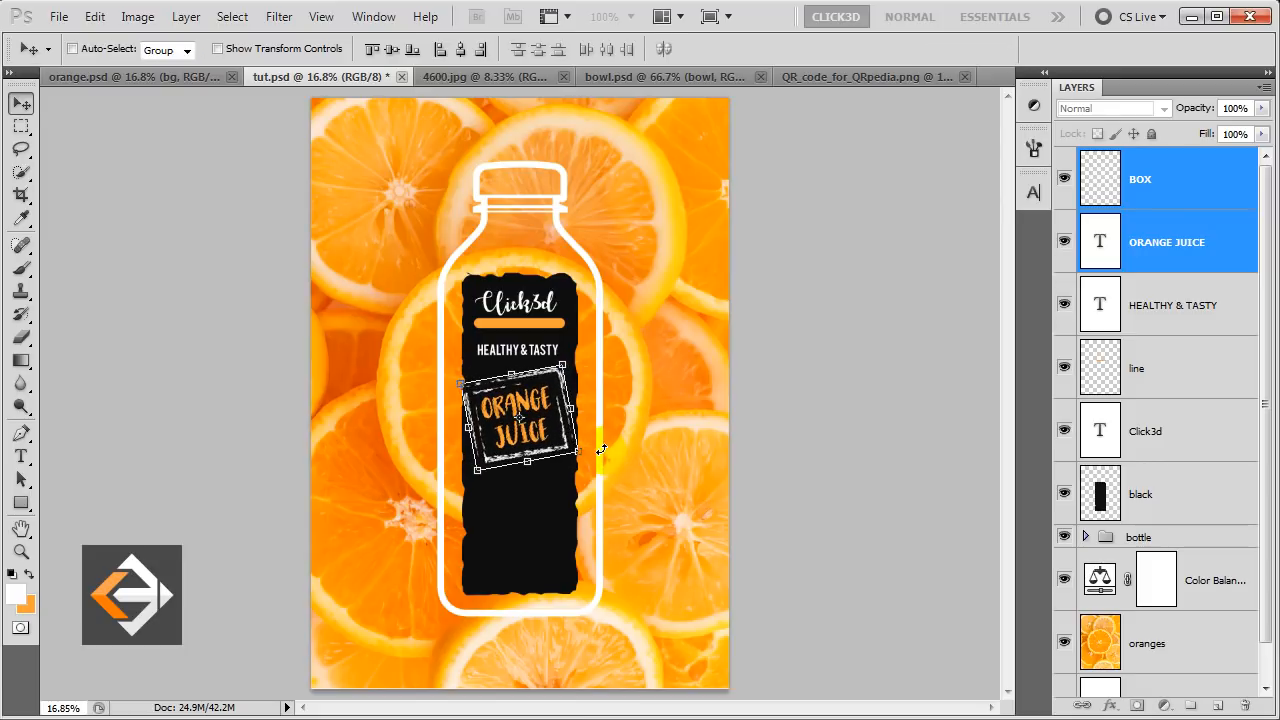
Scale the tilted white frame on the BOX layer down slightly so it sits inside the black label
click(1171, 182)
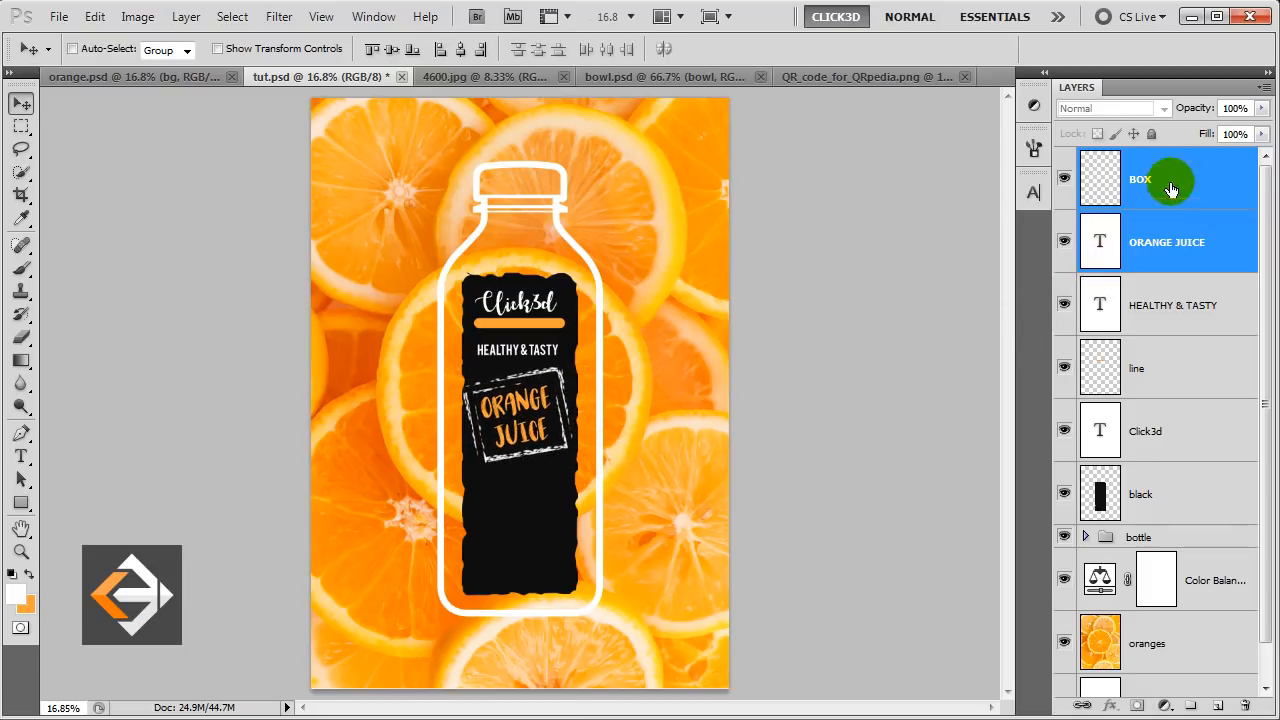
key(ctrl+t)
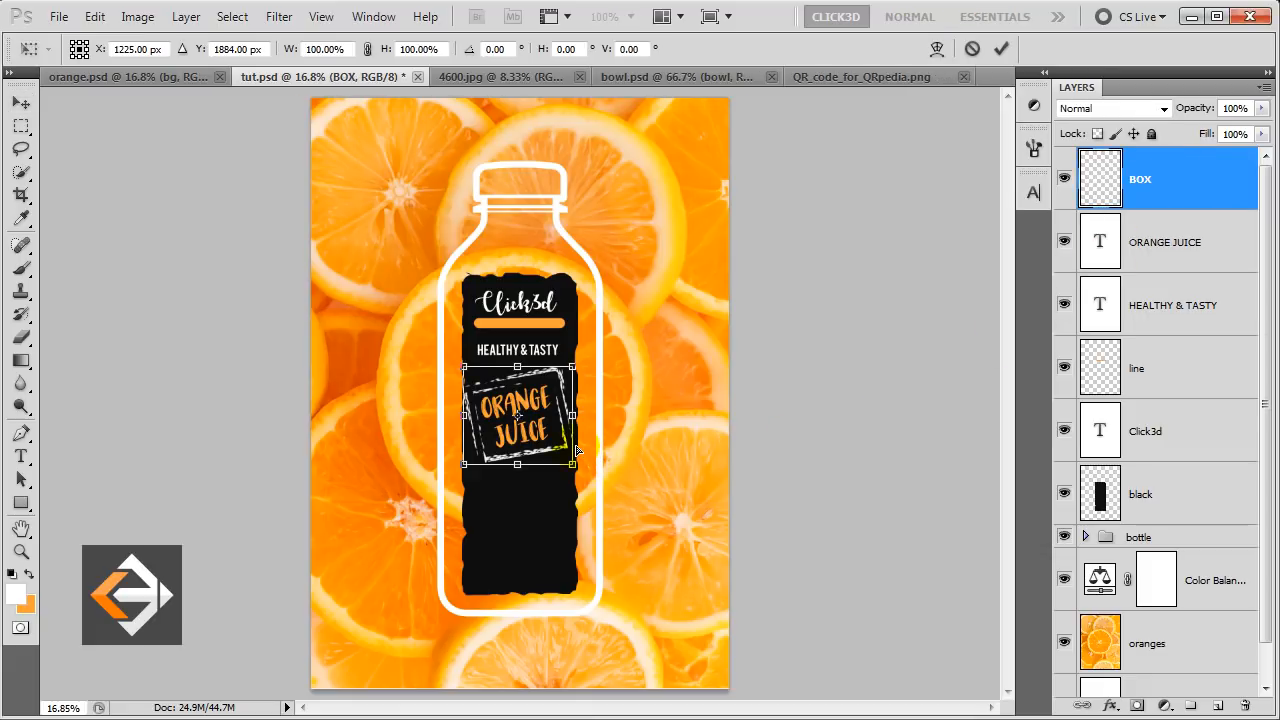
drag(575, 364, 578, 366)
key(Return)
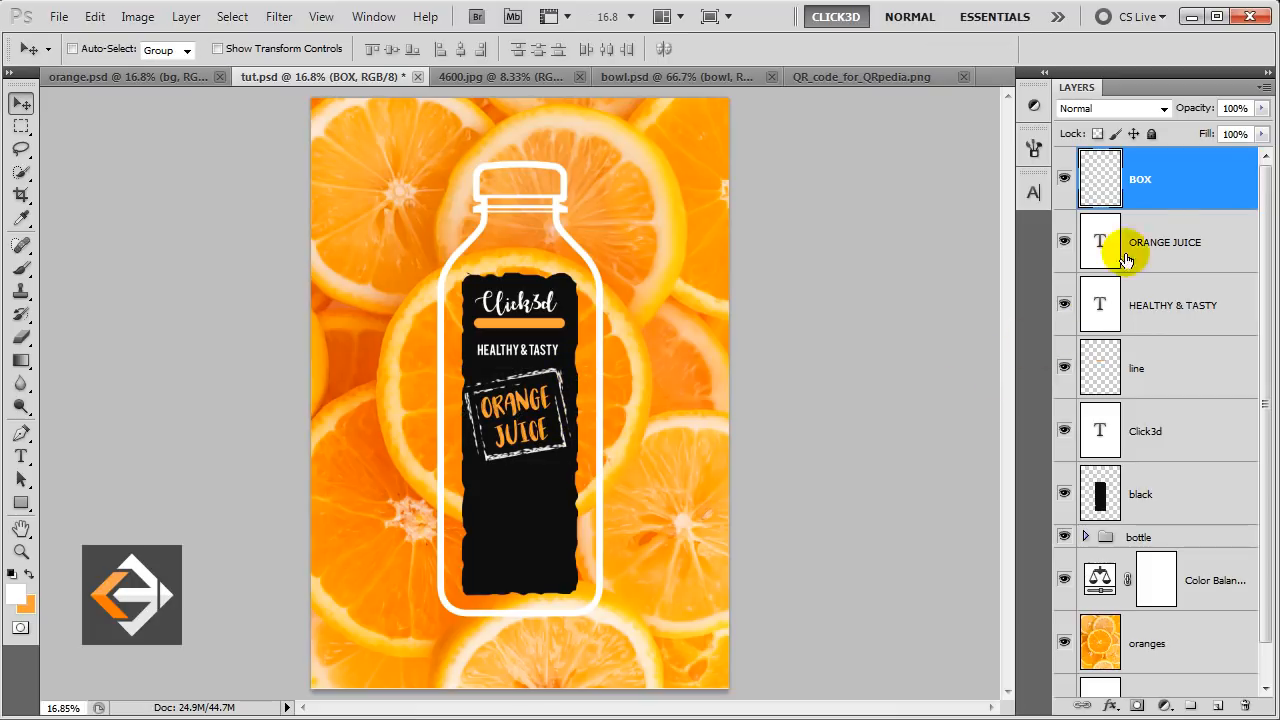
Copy the bowl group from bowl.psd into tut.psd above the BOX layer, placing it on the black label below the ORANGE JUICE frame
click(1175, 188)
click(704, 80)
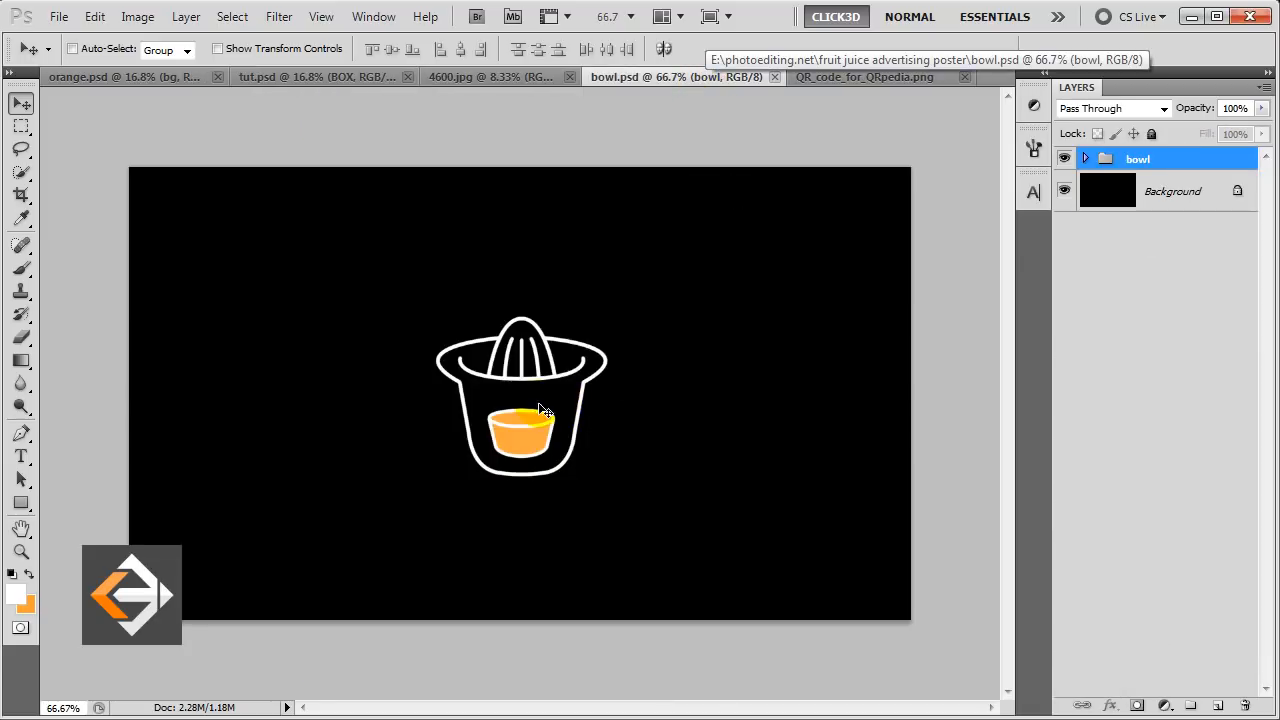
drag(455, 370, 522, 517)
Nudge the bowl icon upward to sit closer beneath the ORANGE JUICE frame
key(Up)
key(Up)
key(Up)
key(Up)
key(Up)
key(Up)
key(Up)
key(Up)
key(Up)
key(Up)
key(Up)
key(Up)
key(Up)
key(Up)
key(Up)
key(Up)
key(Up)
key(Up)
key(Up)
key(Up)
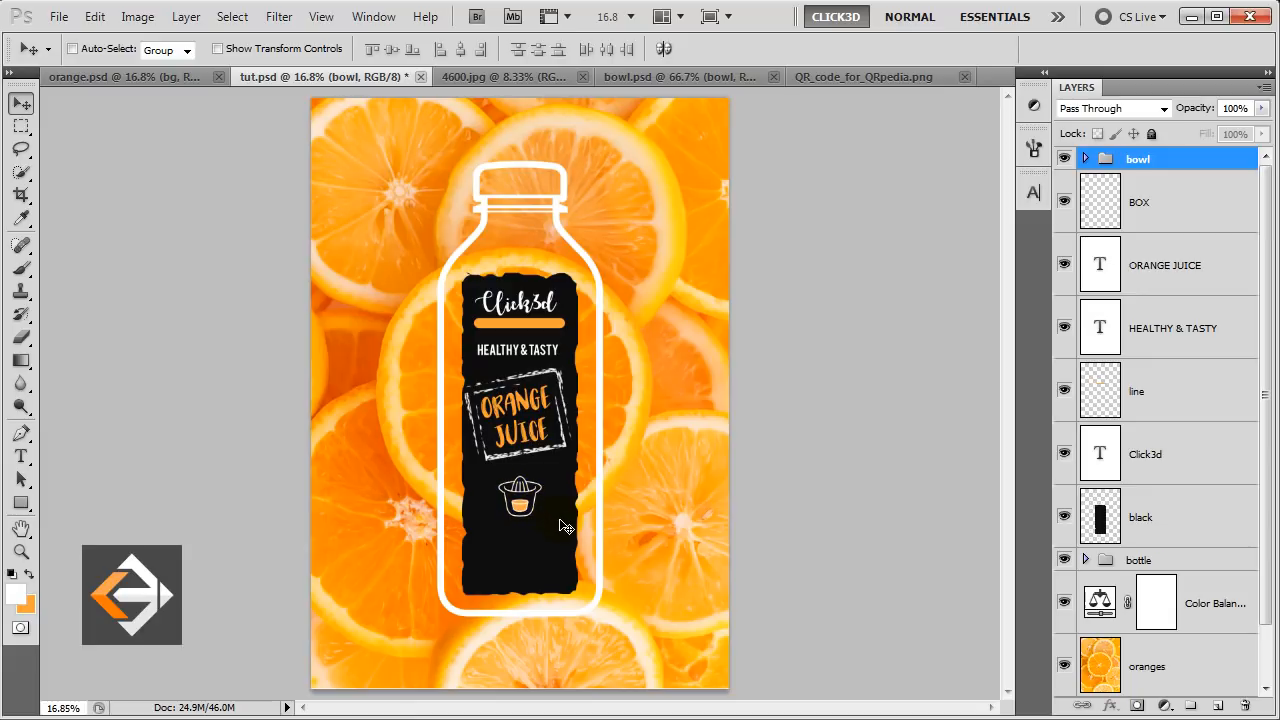
key(Up)
key(Up)
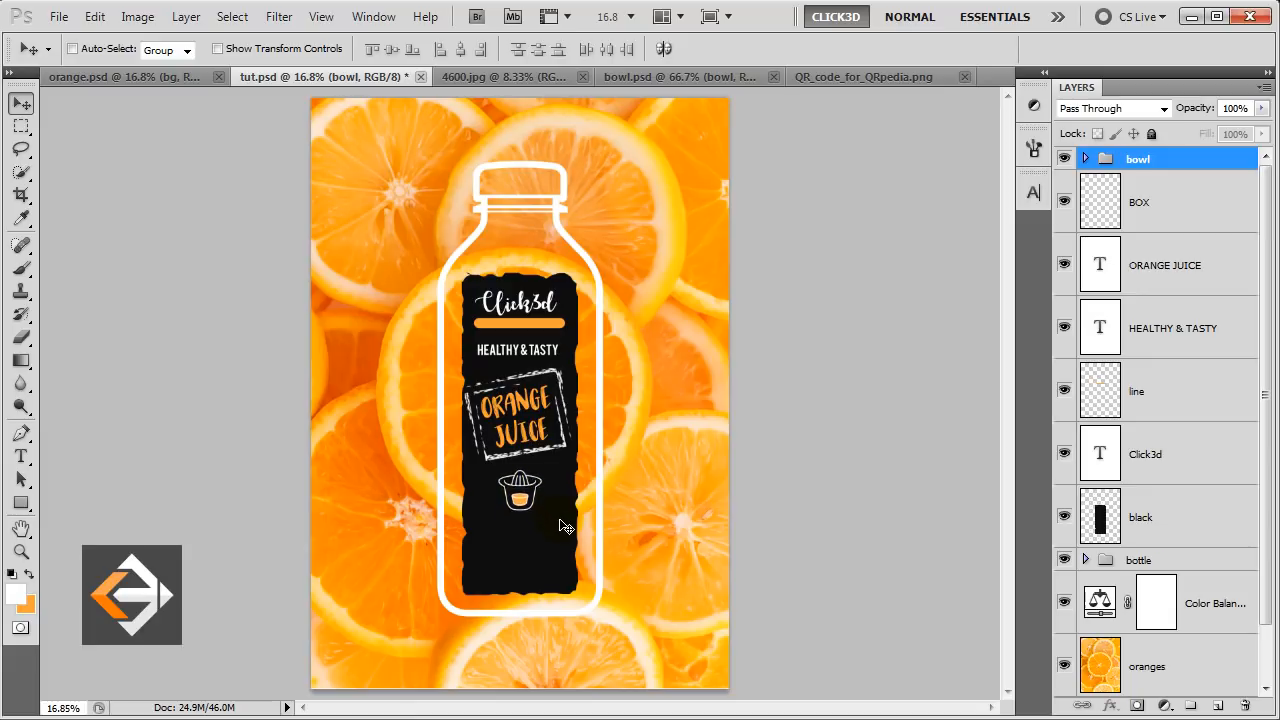
key(Up)
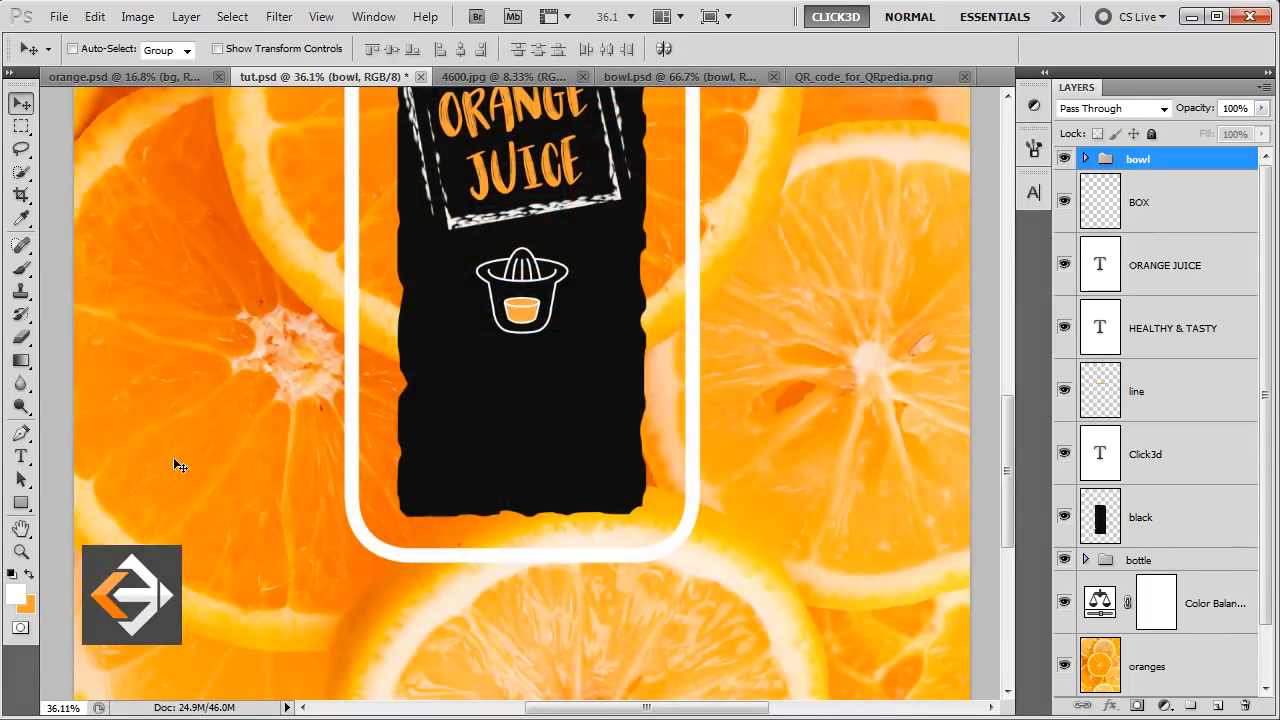
Start a text line on the black label below the bowl icon, in Banana Yeti at 17.25 pt, colored white (ffffff)
click(22, 457)
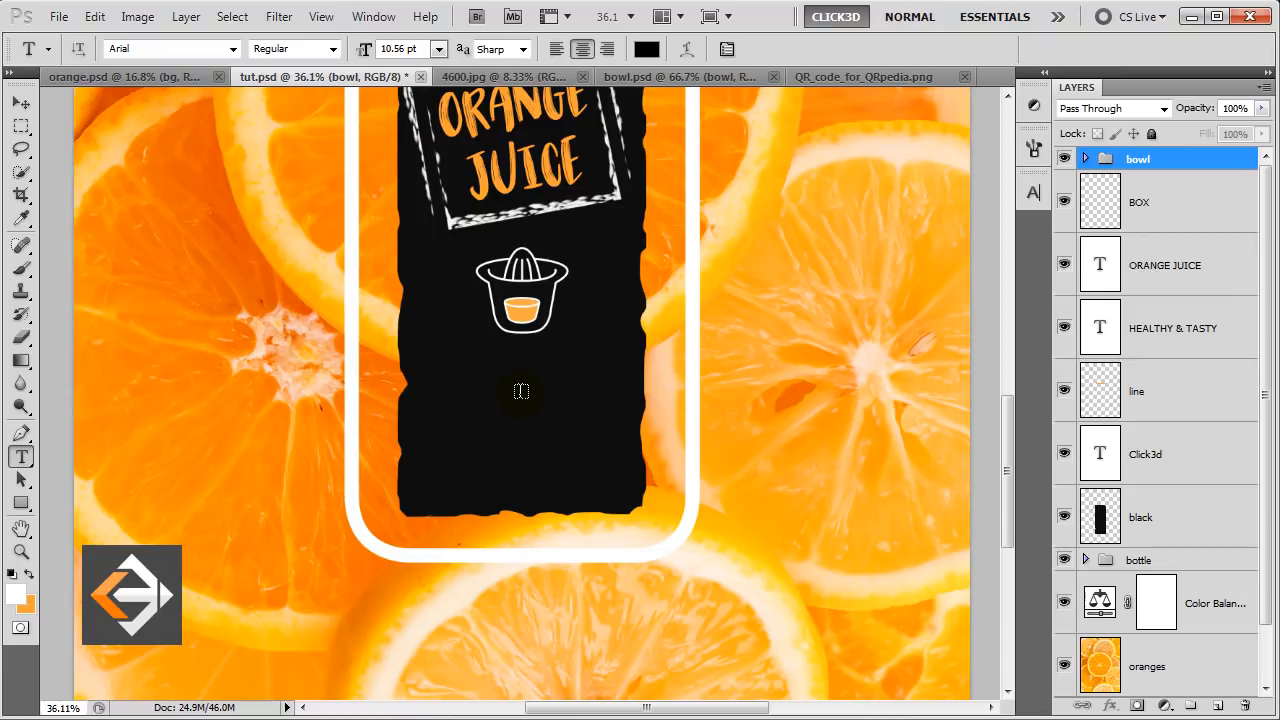
click(521, 391)
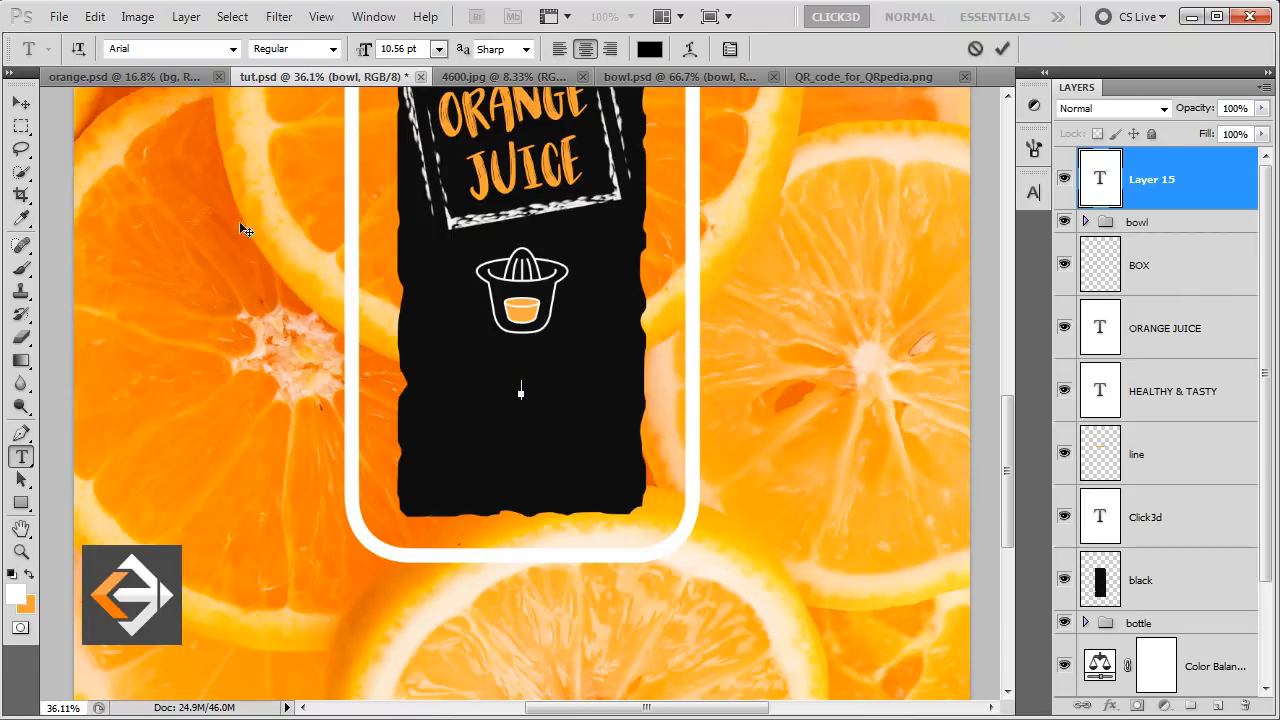
click(161, 49)
text(Banana Yeti)
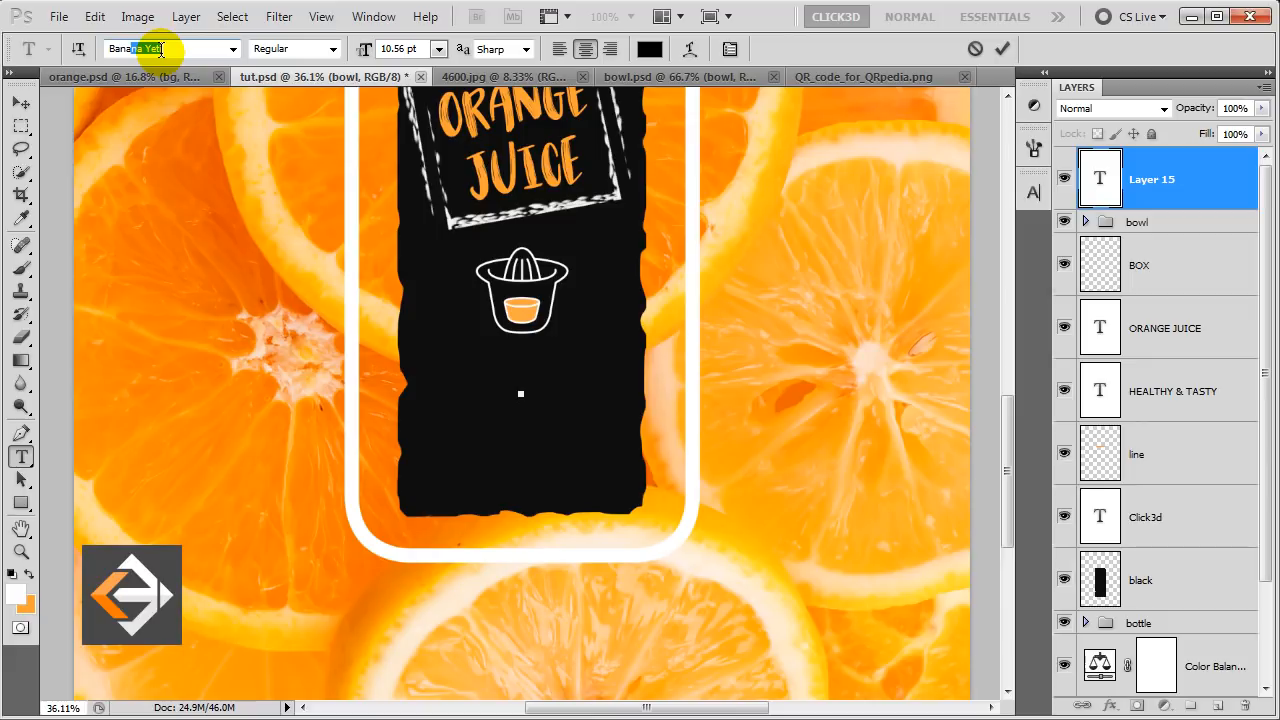
key(Return)
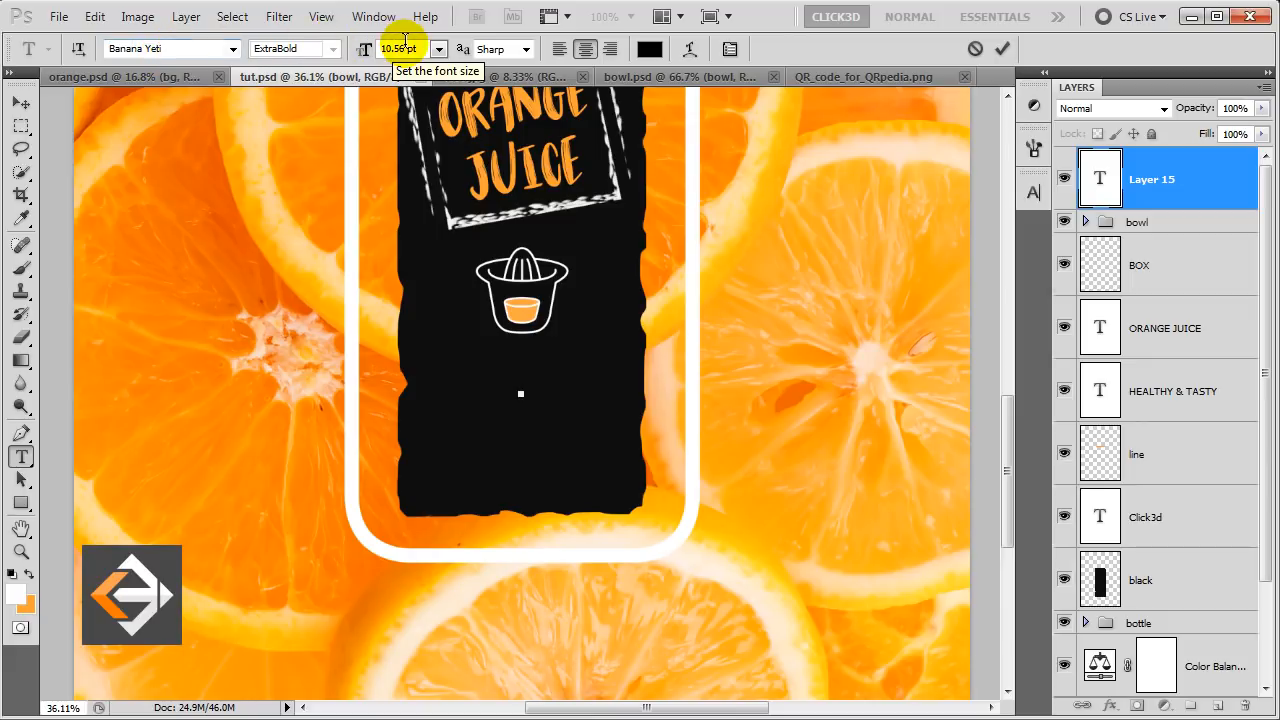
click(383, 49)
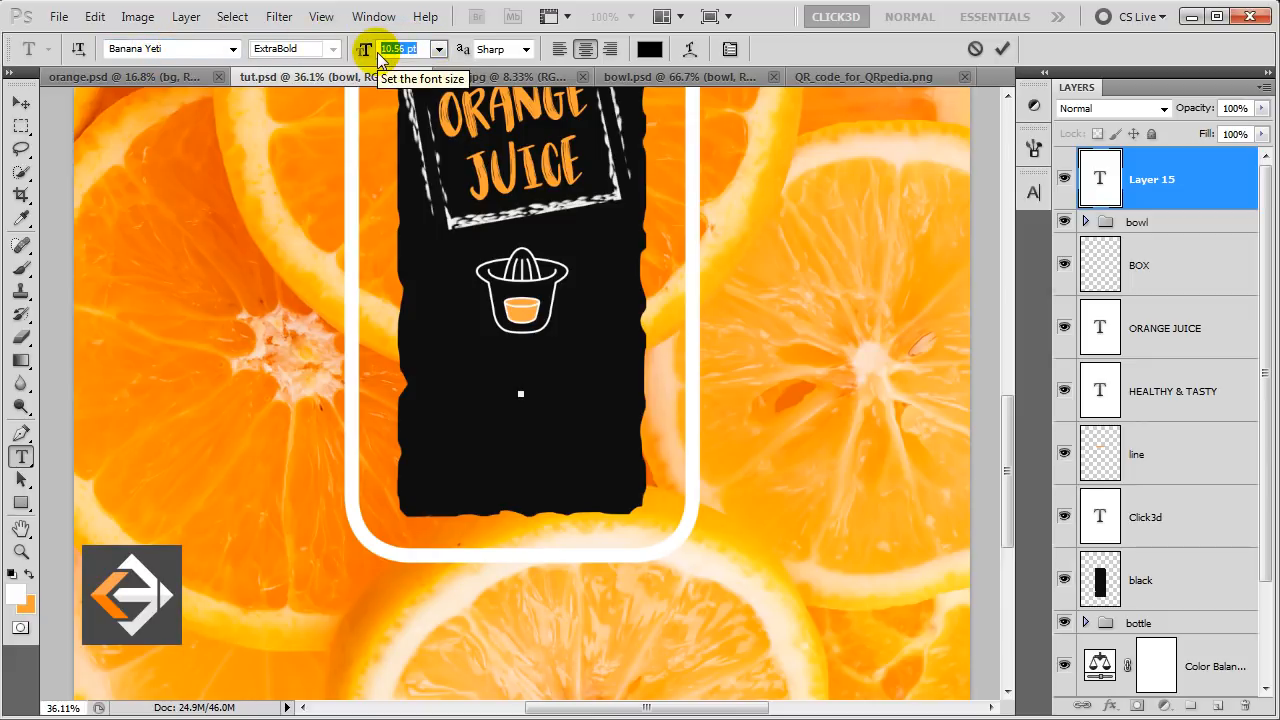
text(17.25)
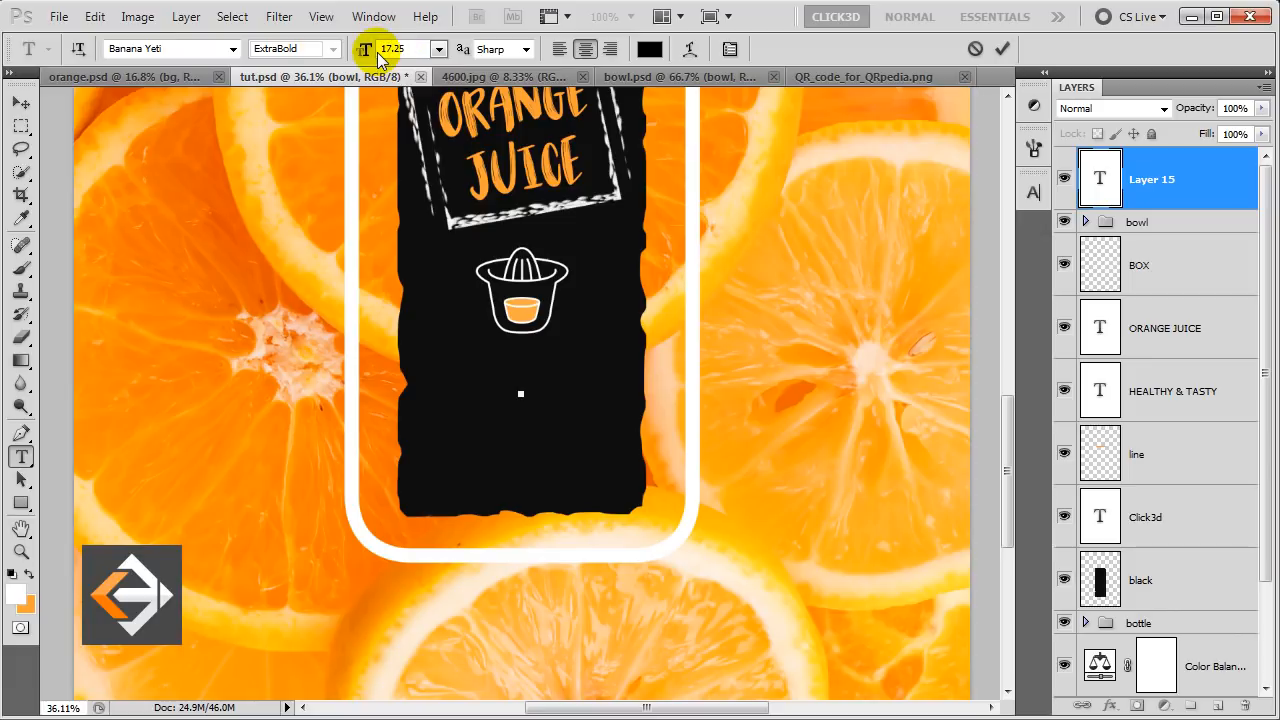
click(650, 49)
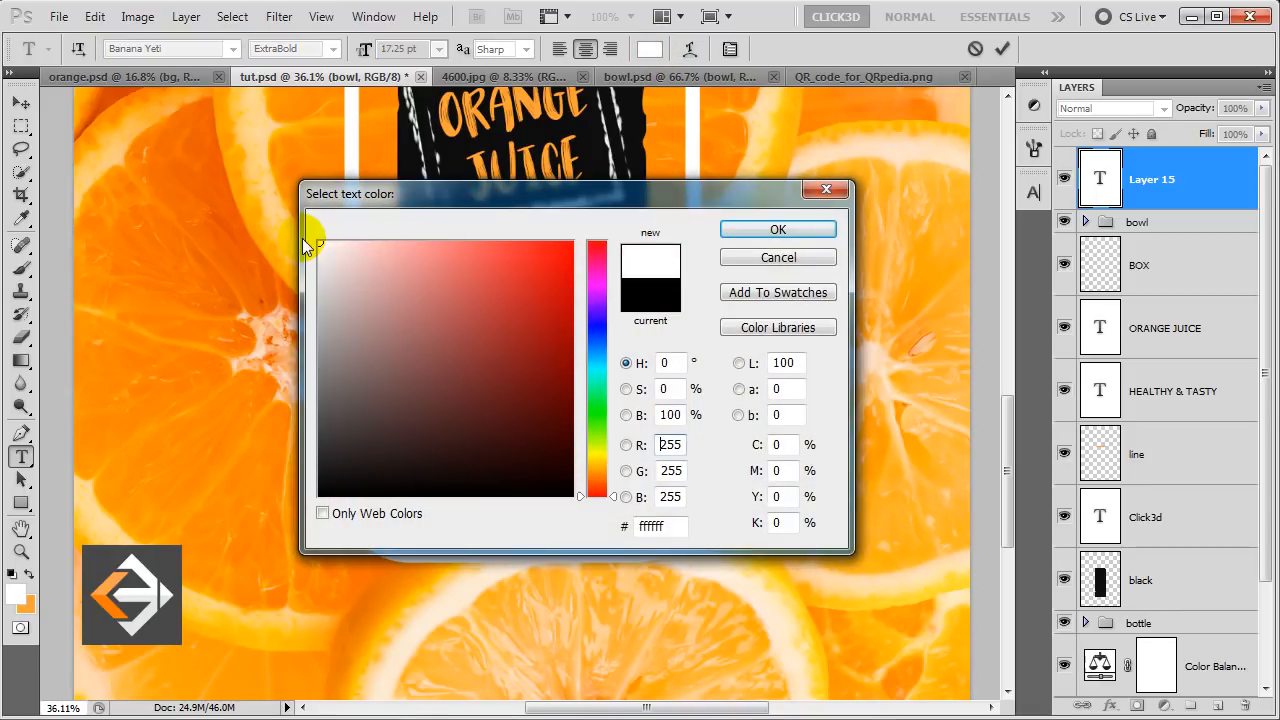
click(765, 232)
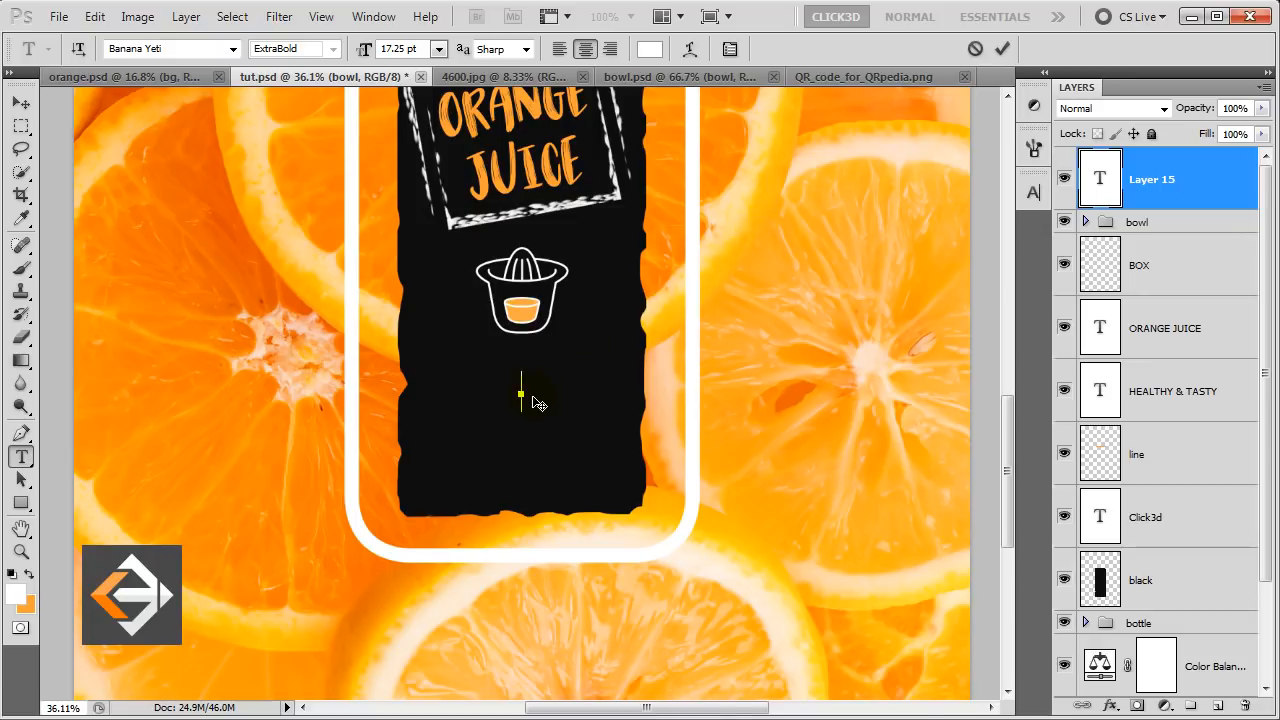
Enter "No Concetrated" as the text line below the bowl icon
text(No)
text( C)
text(oncentrat)
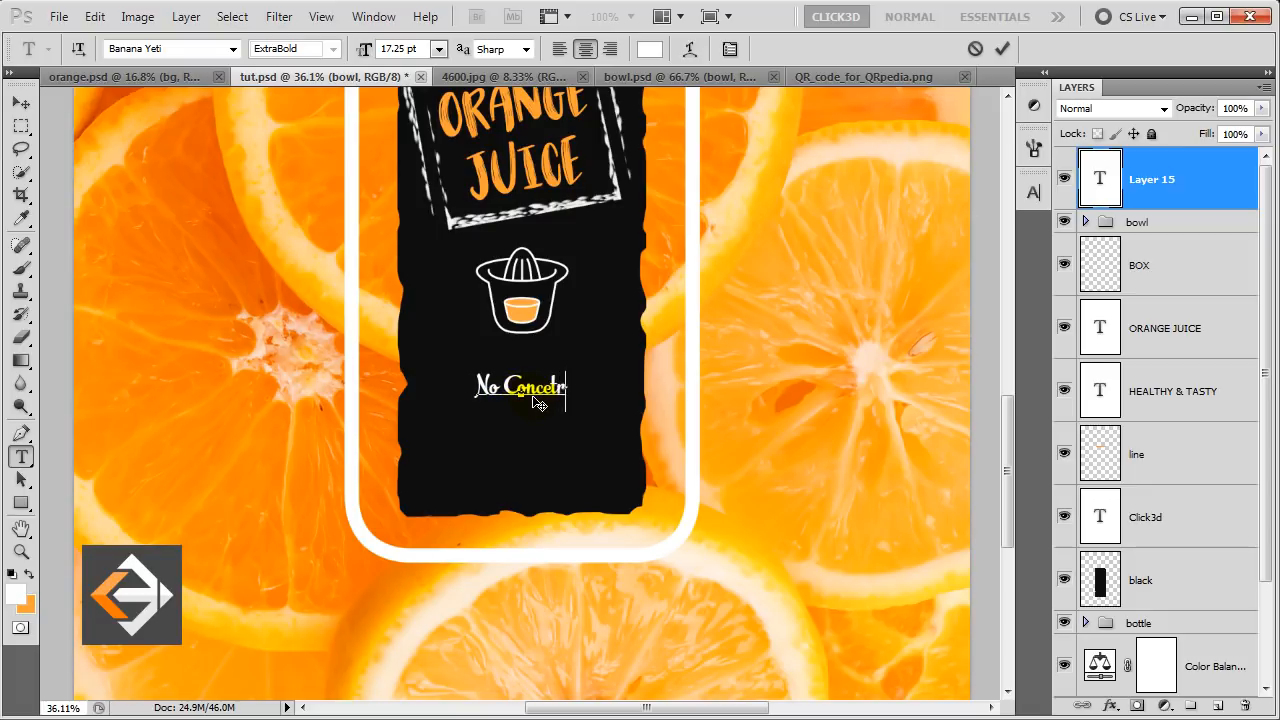
text(ed)
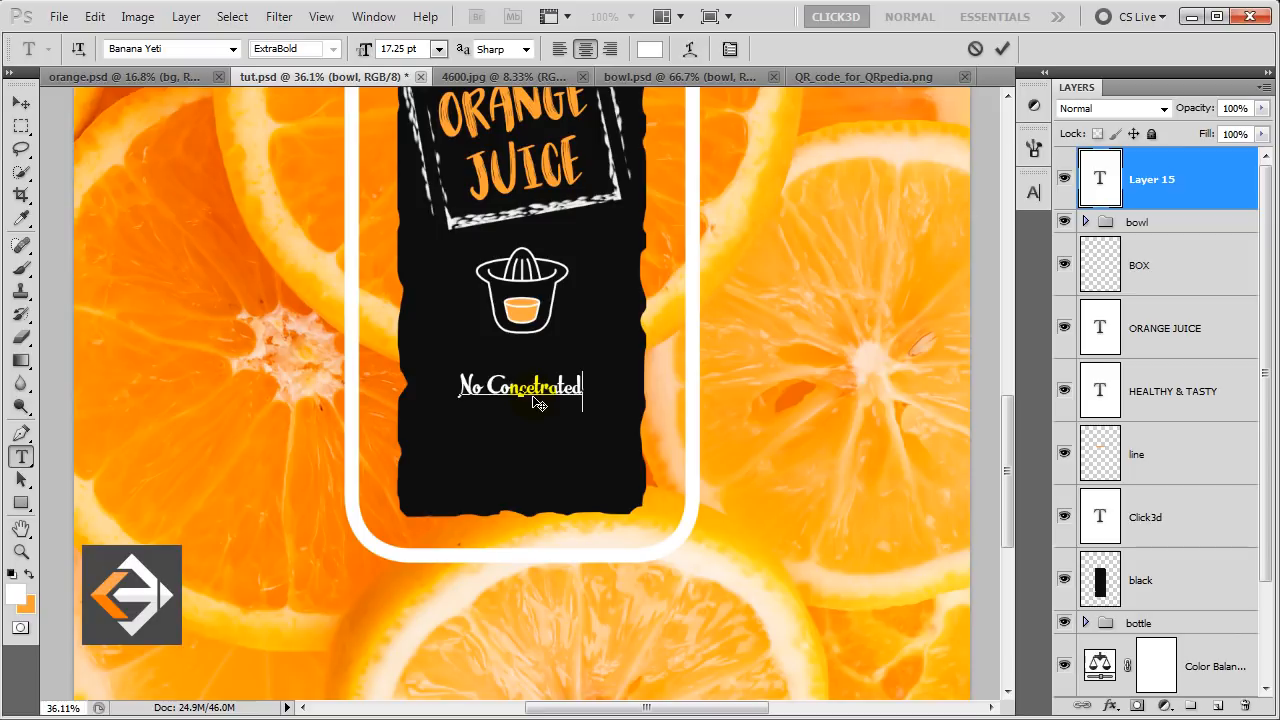
click(1183, 180)
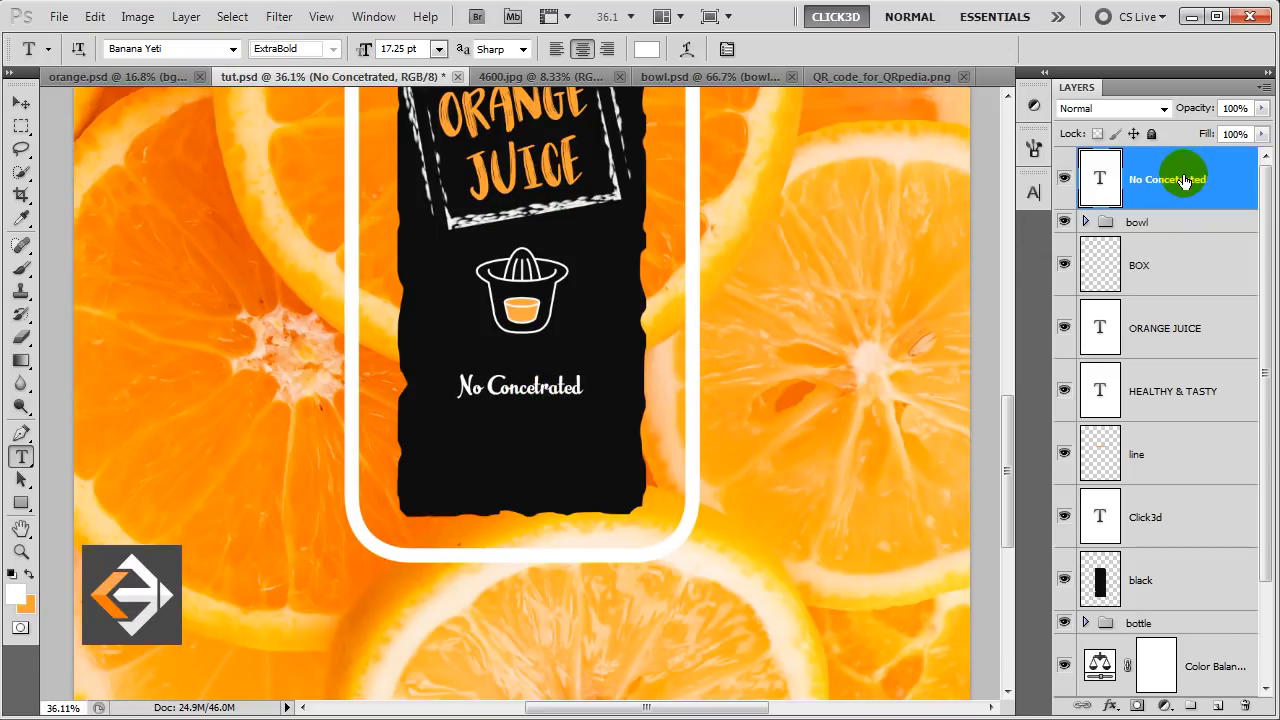
Duplicate the "No Concetrated" line directly below itself and change the copy to "No Aded Sugar"
key(v)
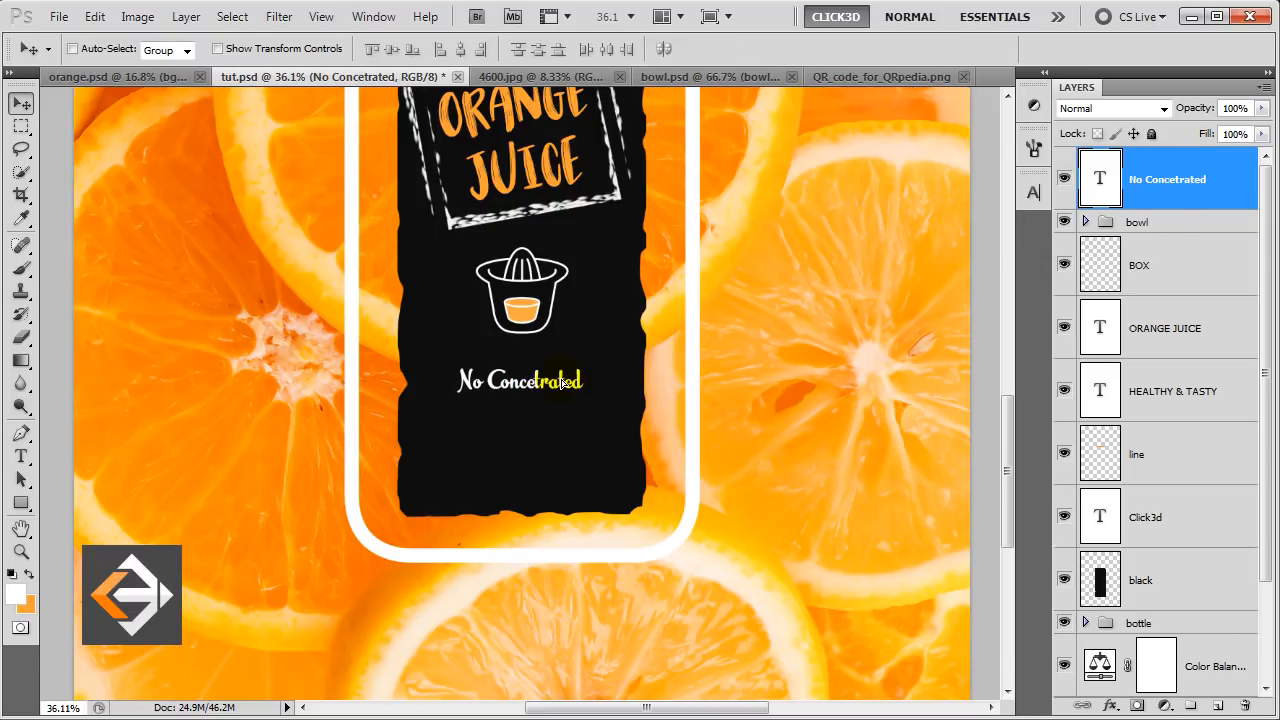
drag(551, 389, 548, 425)
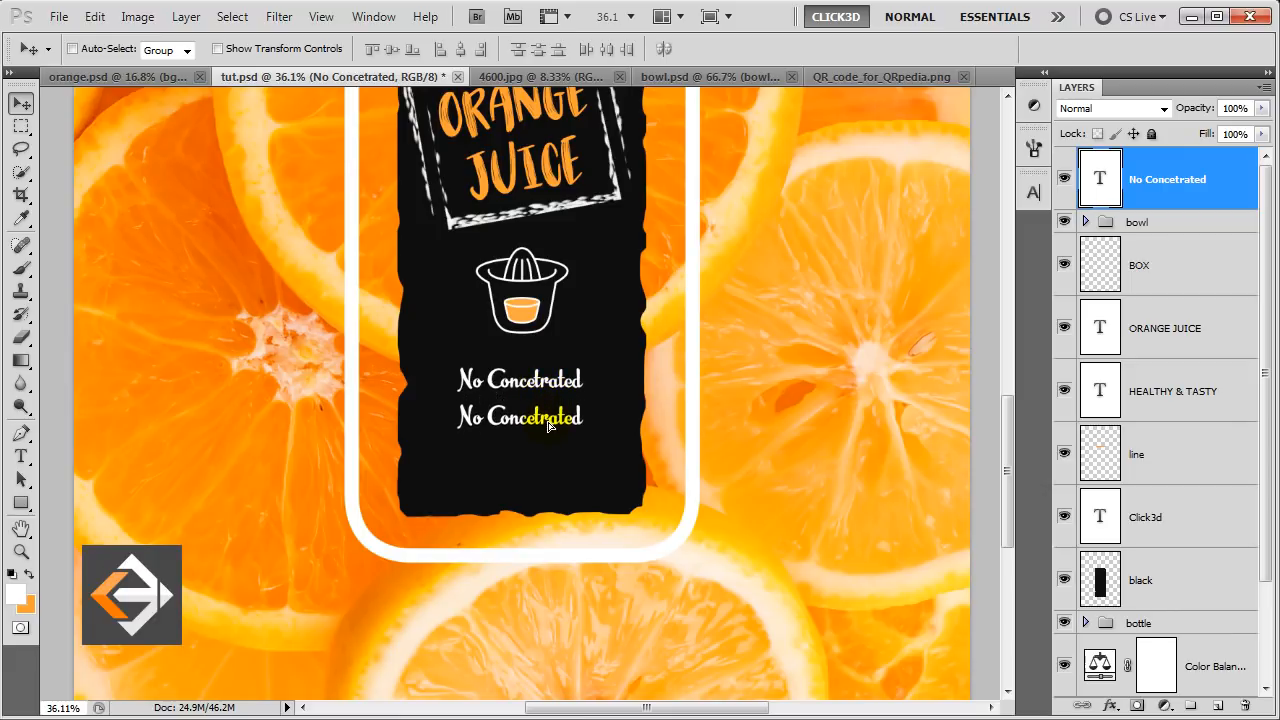
key(t)
drag(490, 416, 591, 421)
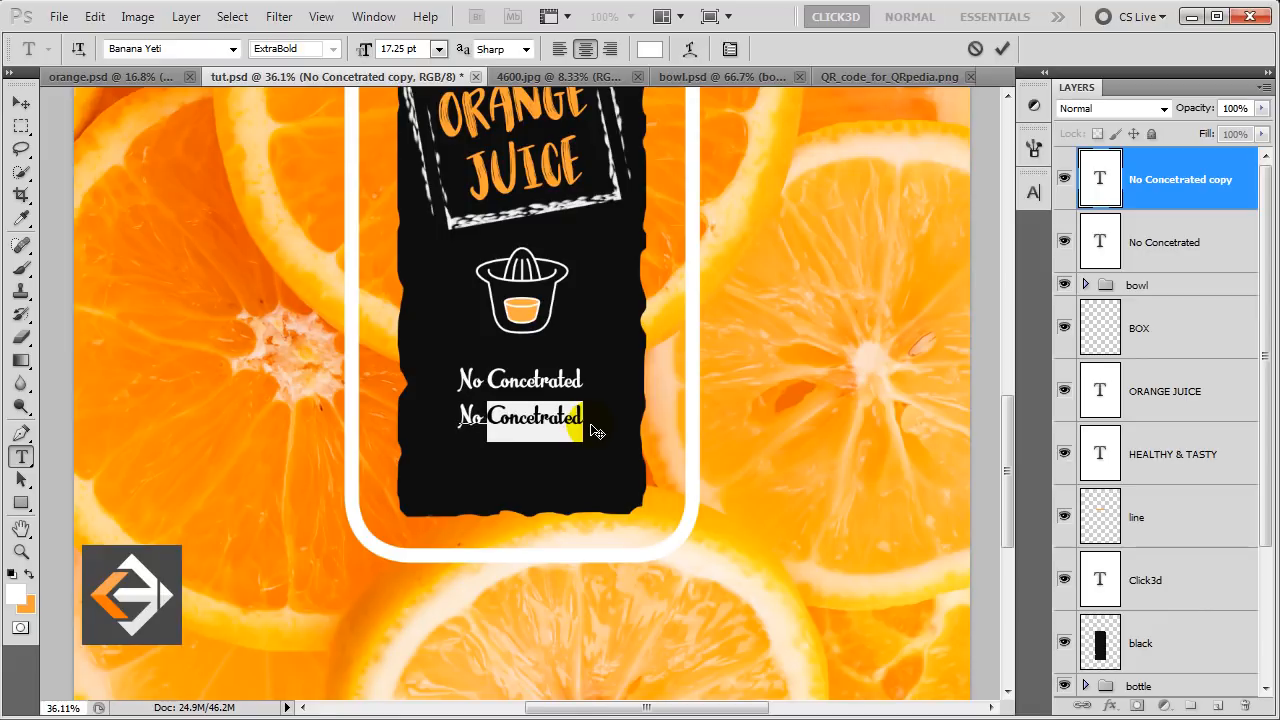
text(C)
text(dded)
text( Sugar)
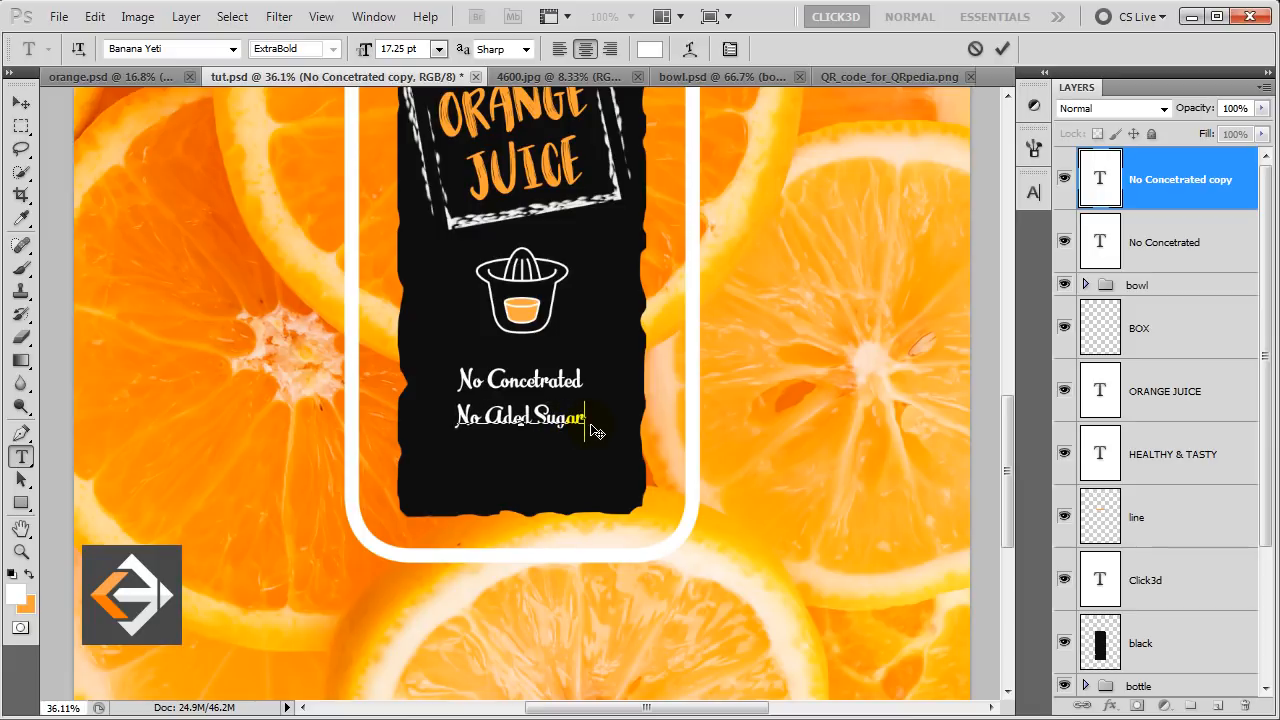
click(1182, 180)
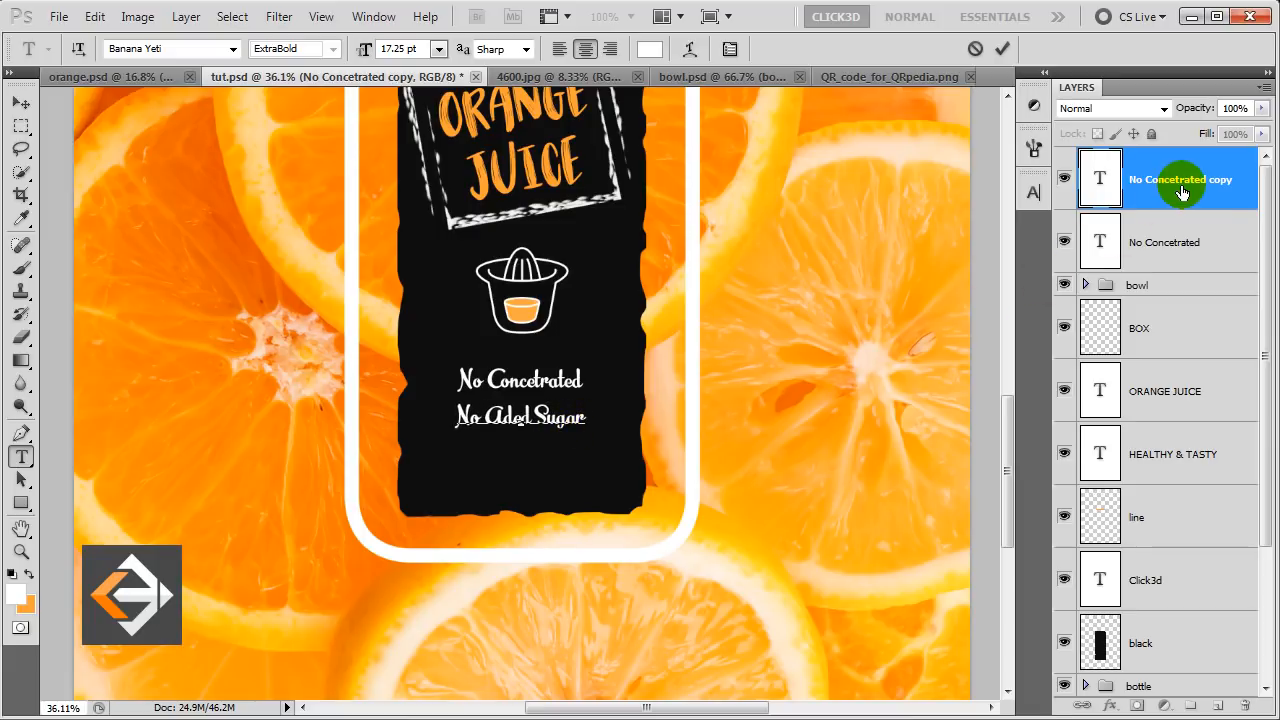
Duplicate the "No Aded Sugar" line directly below itself and change the copy to "No Preservative"
key(v)
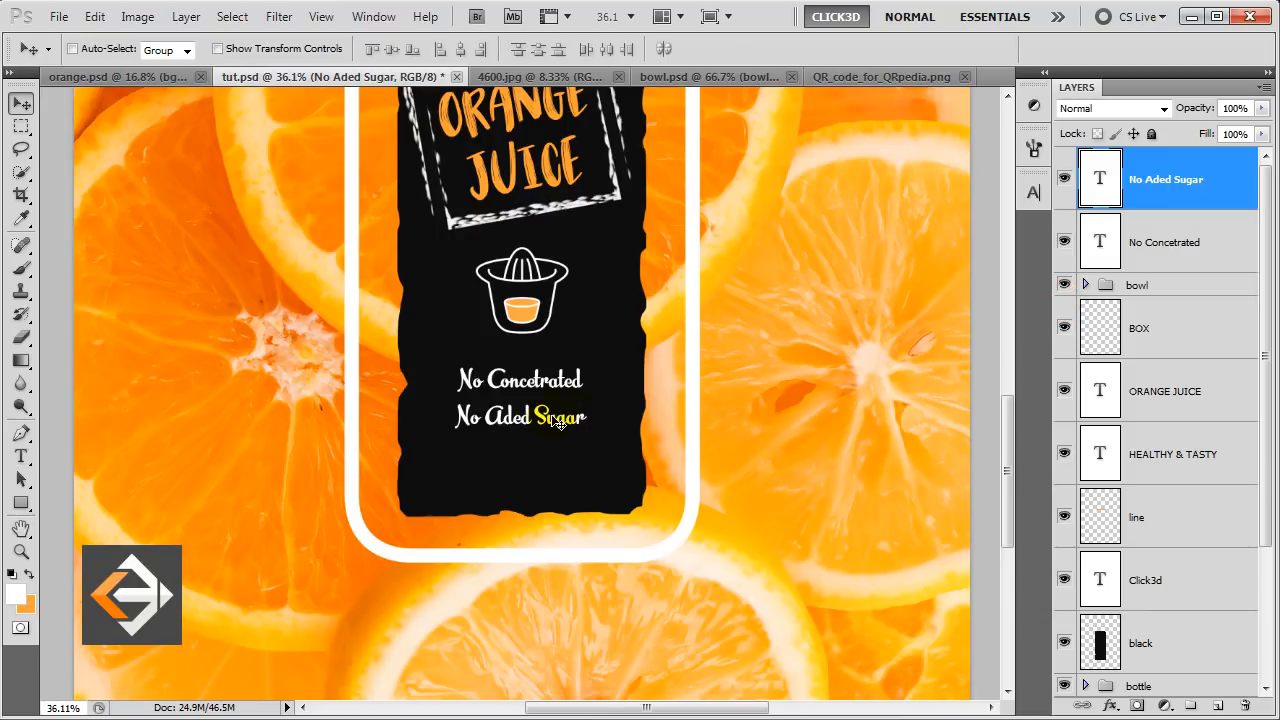
drag(537, 425, 540, 460)
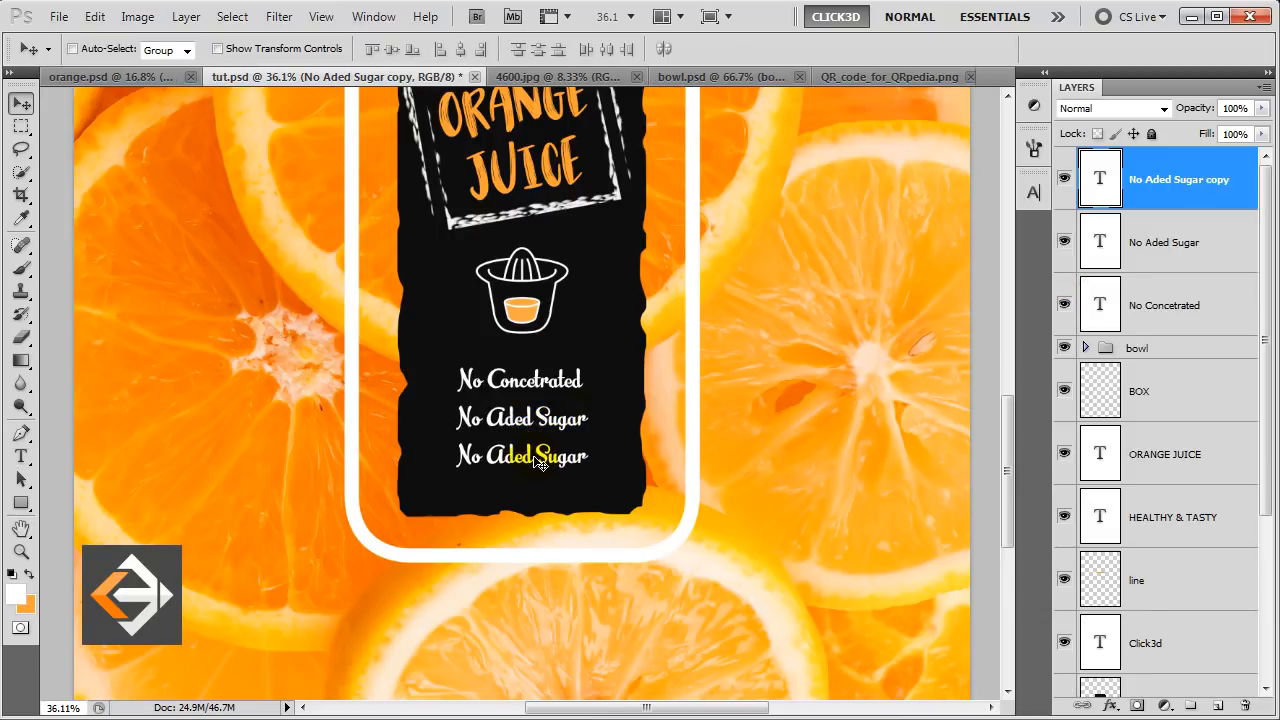
key(t)
drag(484, 456, 601, 456)
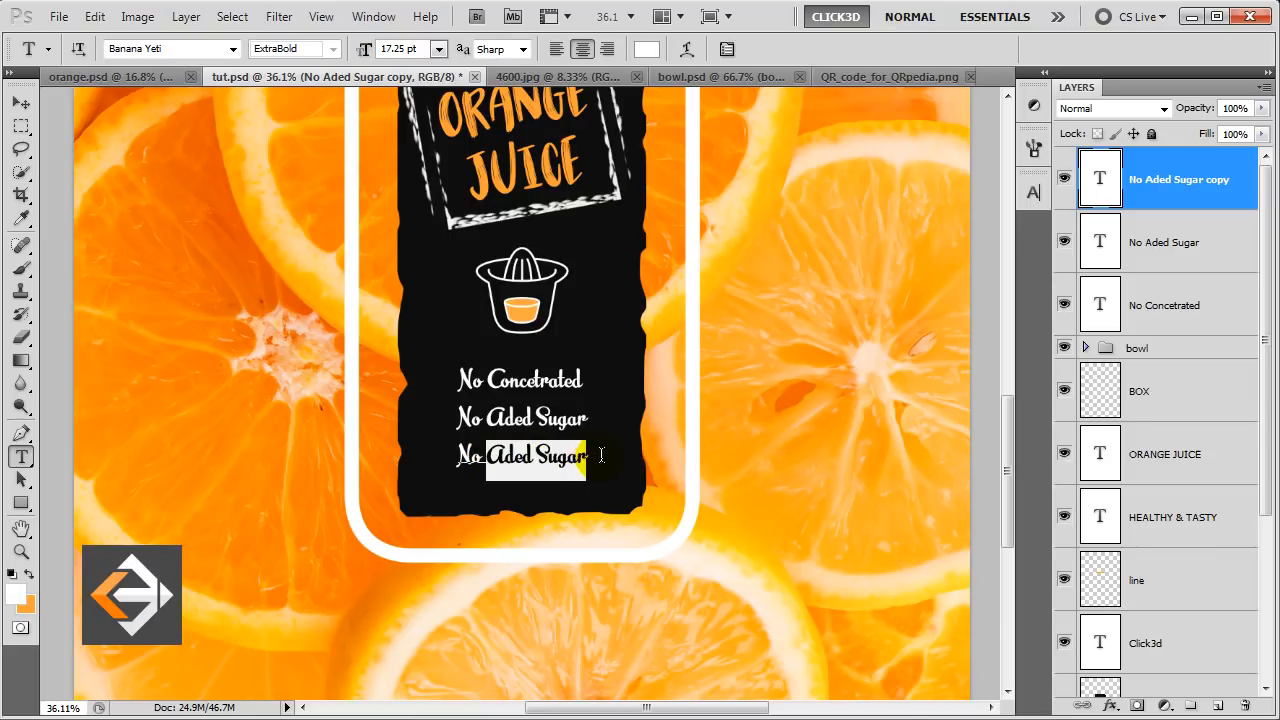
text(P)
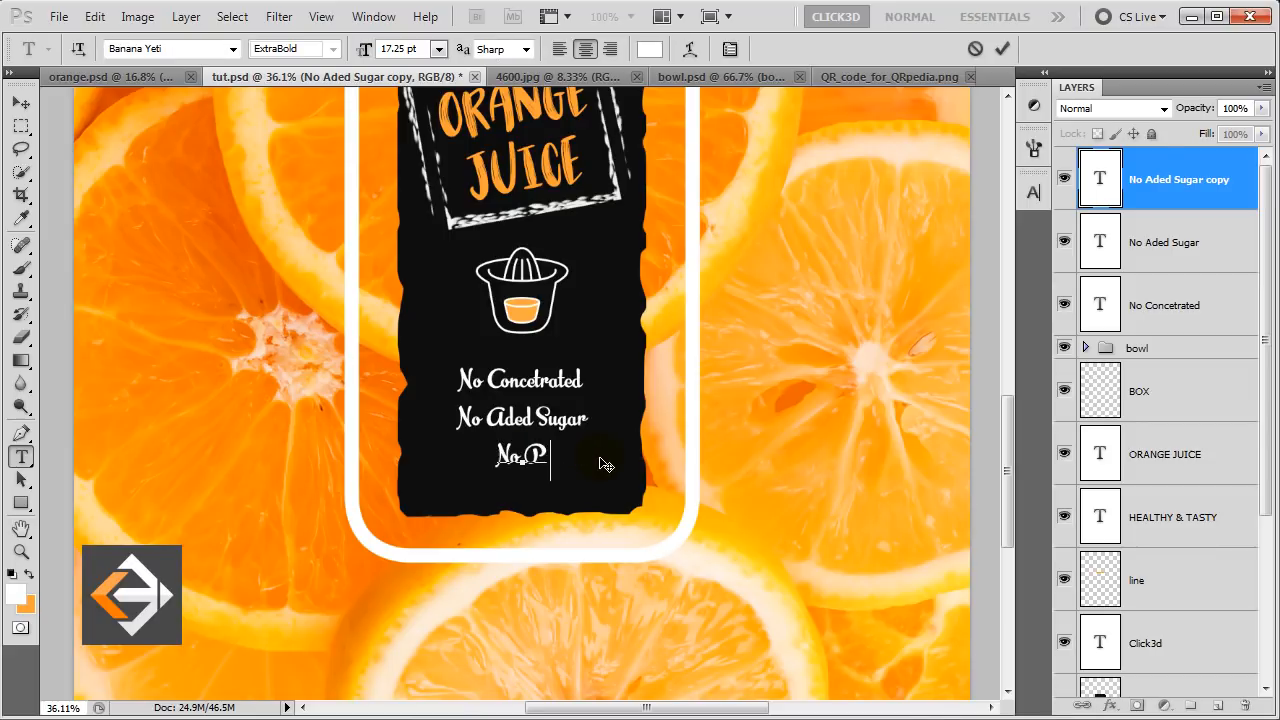
text(reservative)
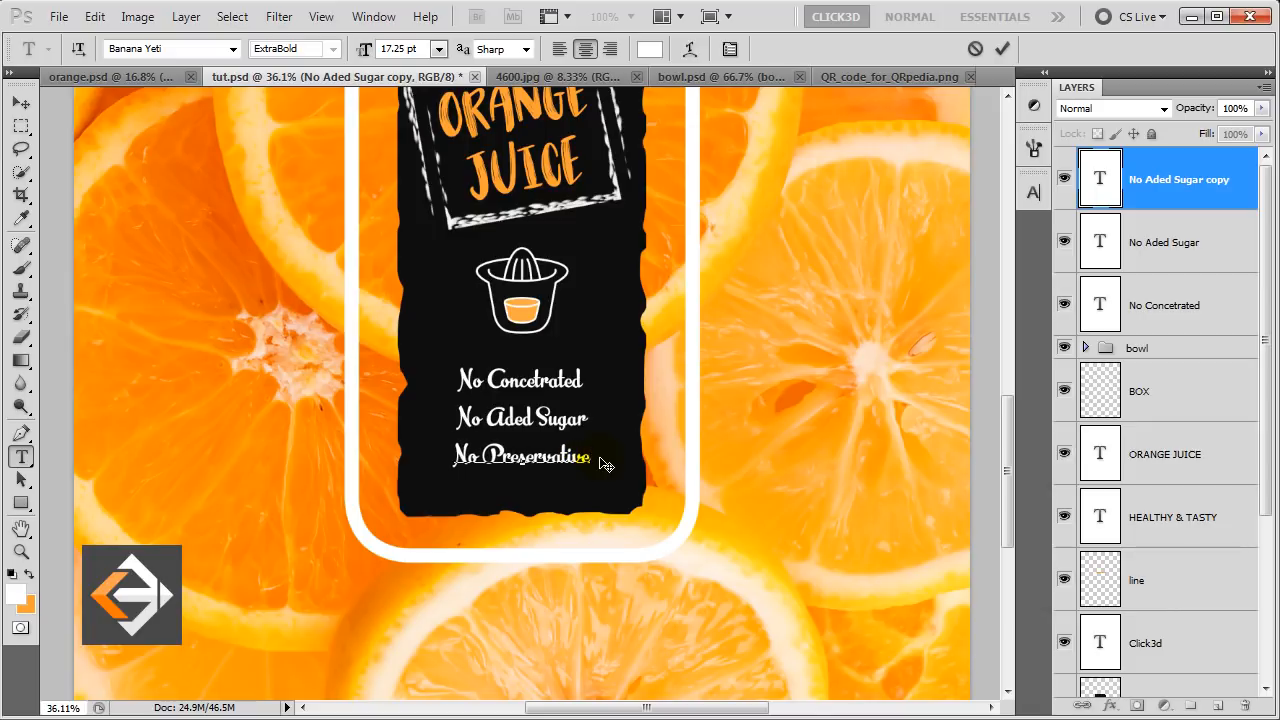
click(1168, 186)
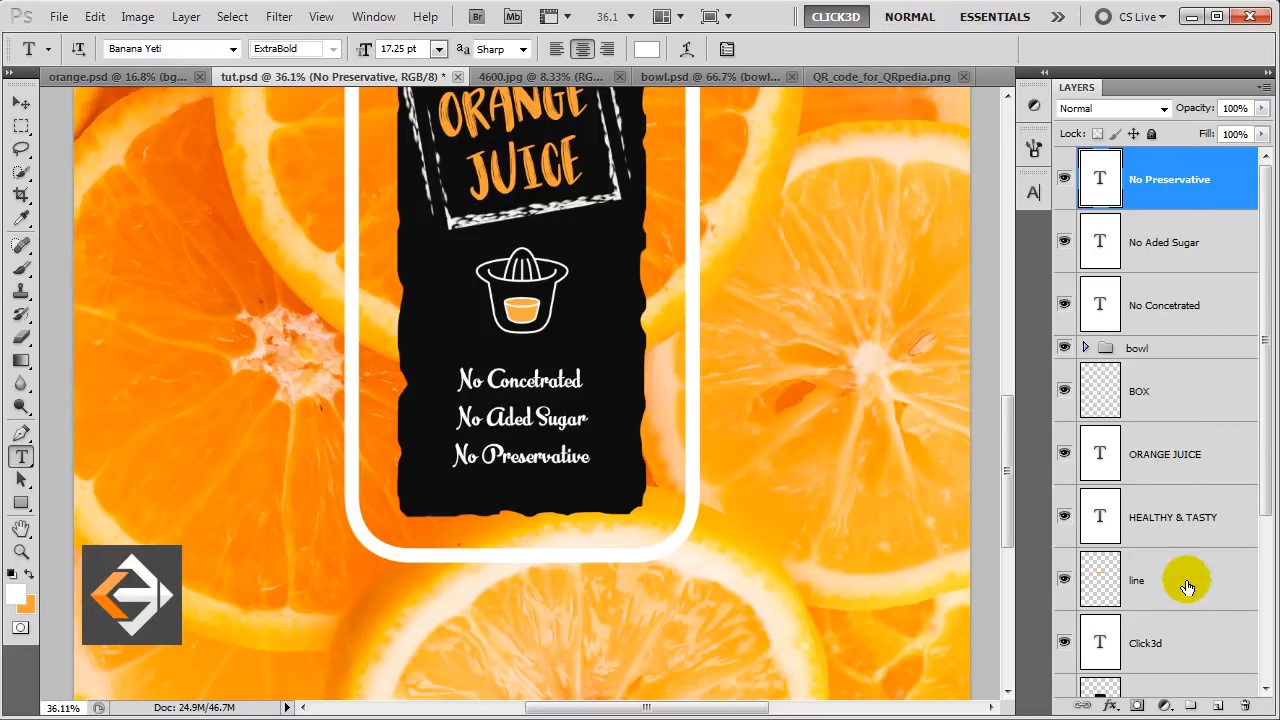
Add a new layer above the "No Preservative" text and name it tick
click(1218, 707)
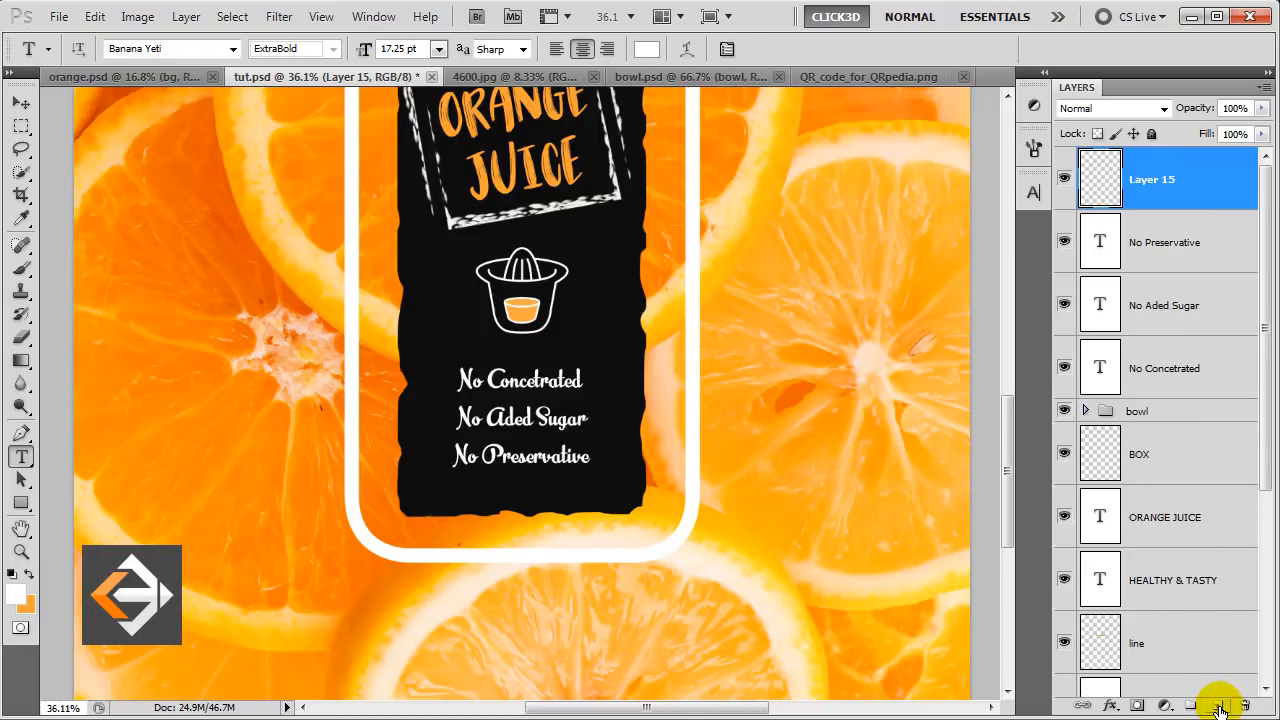
click(1155, 188)
double_click(1155, 182)
text(tick)
click(1157, 180)
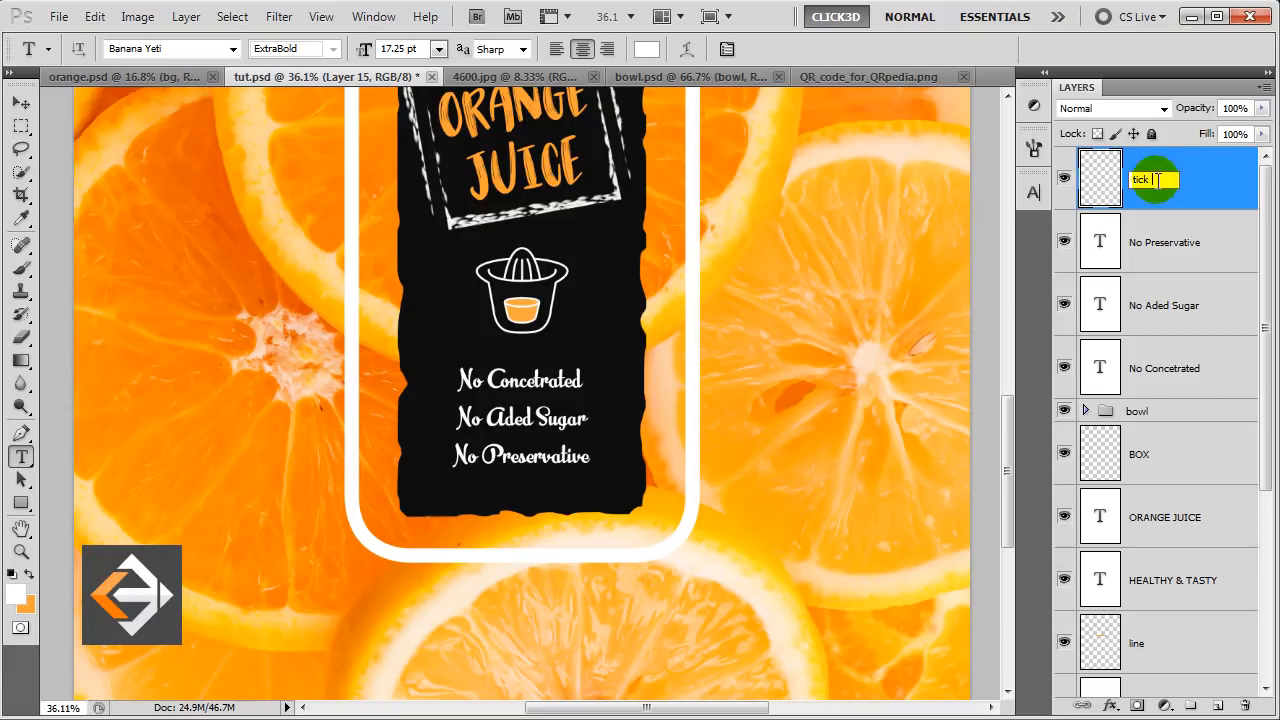
Complete the new layer's name as "tick mark" and set up a hard round 16 px brush with orange as the foreground colour
text(mark)
key(Return)
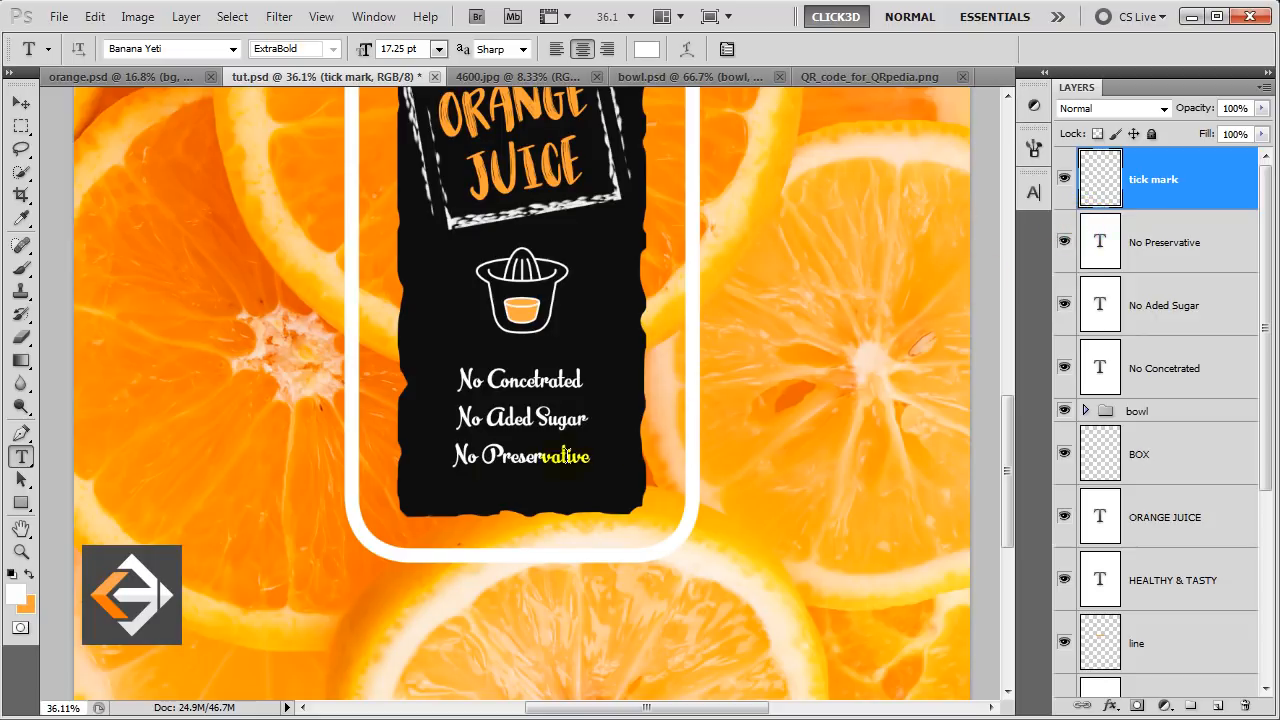
click(29, 573)
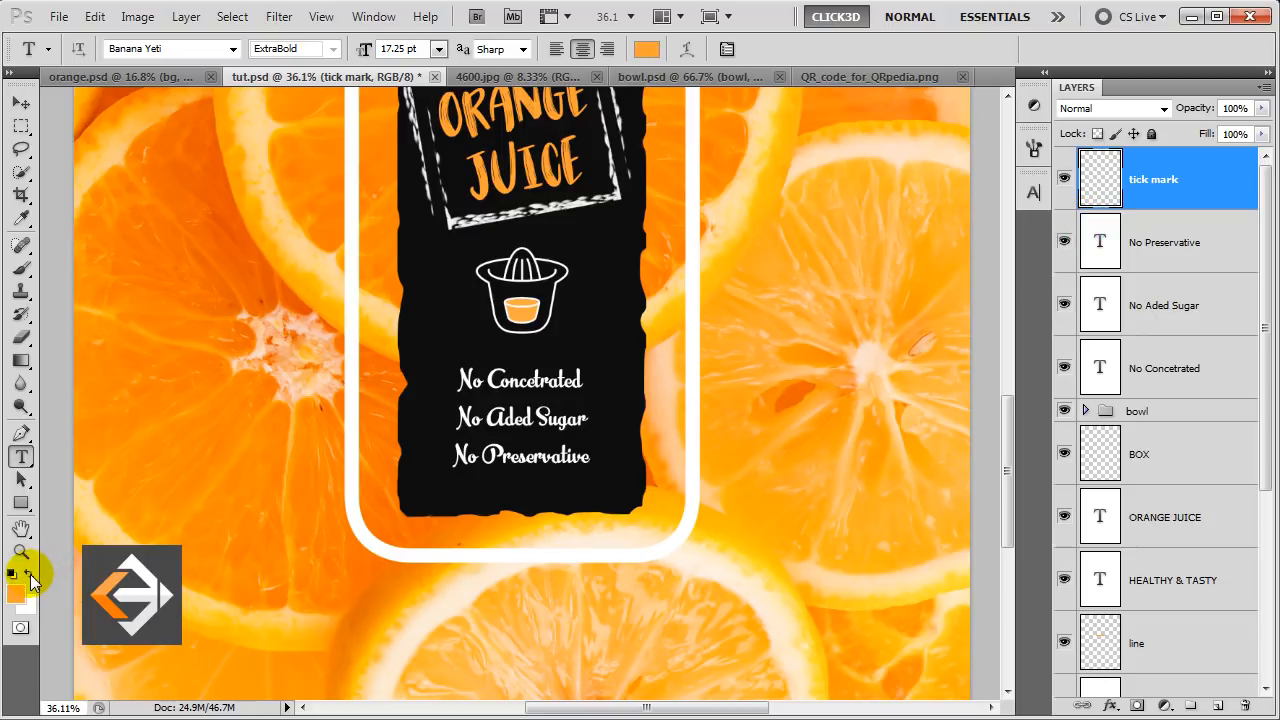
click(22, 271)
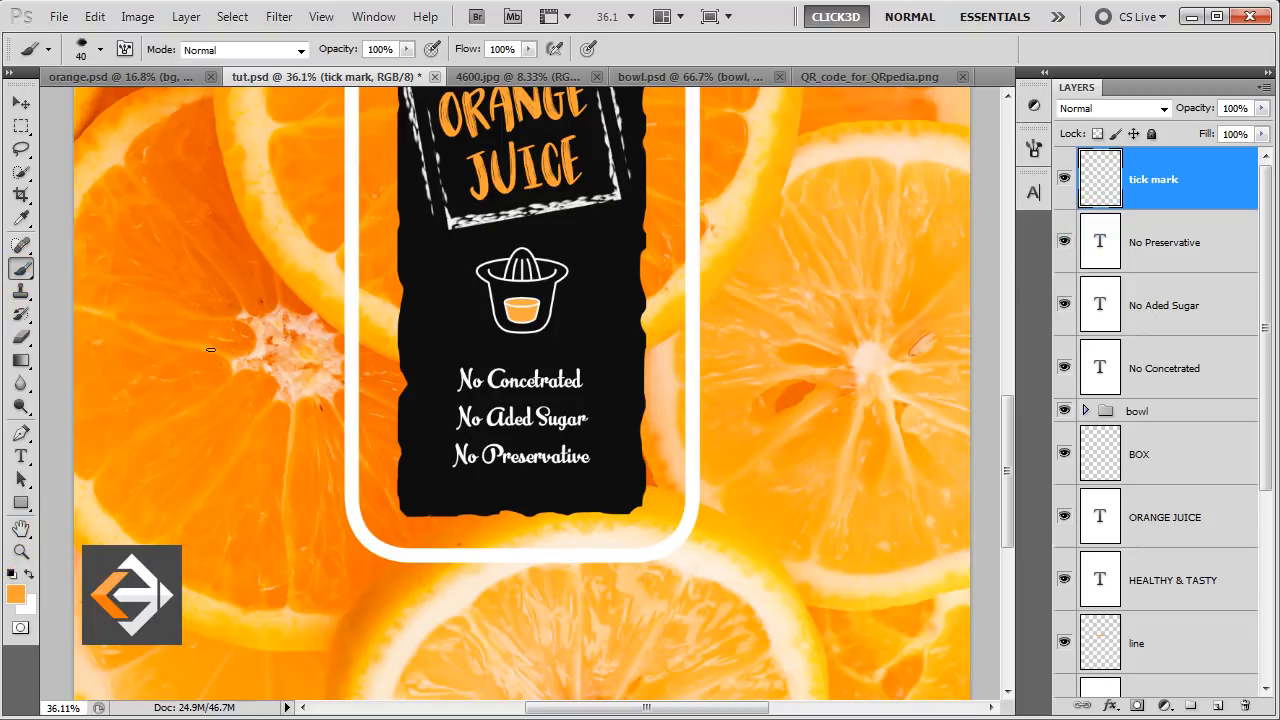
right_click(427, 239)
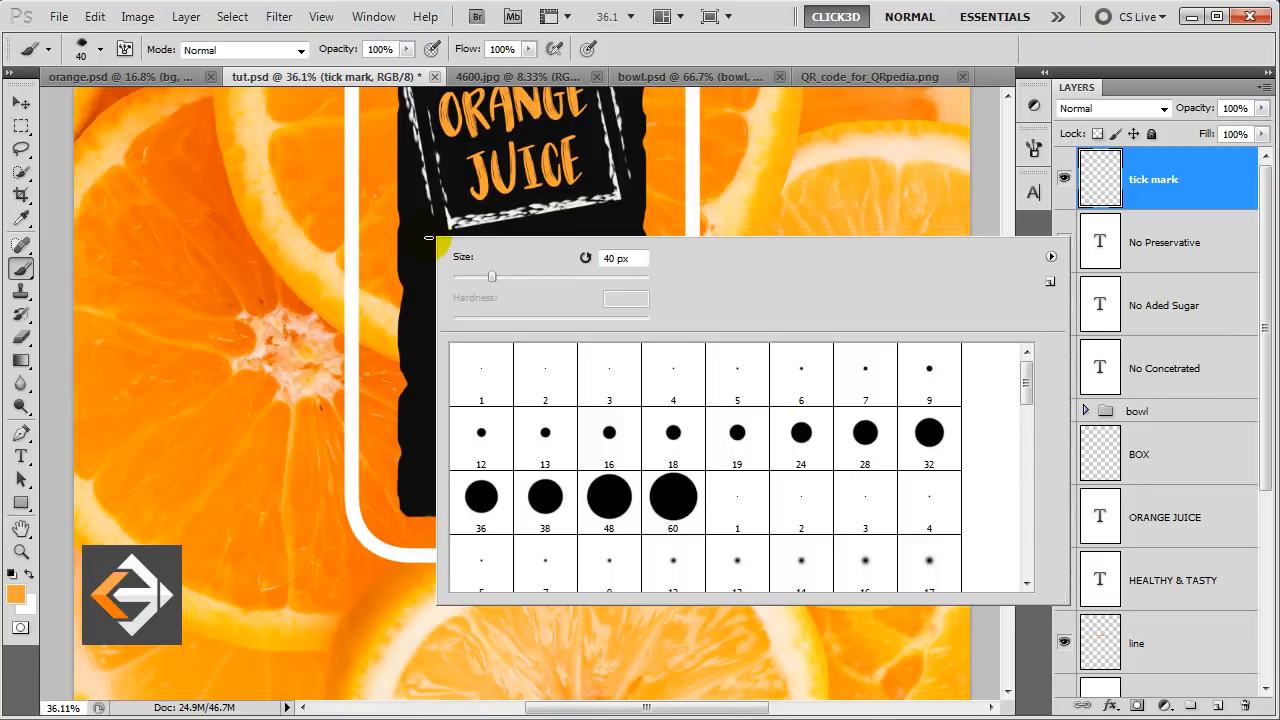
click(609, 432)
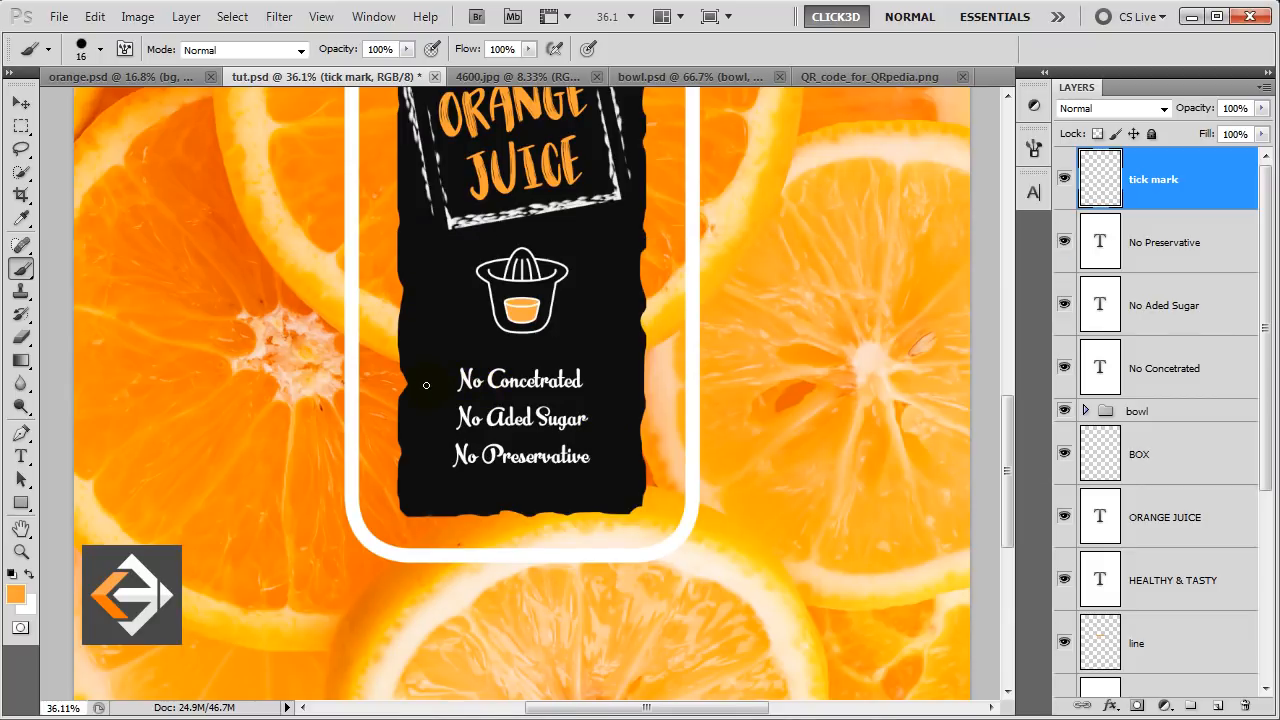
Paint an orange tick in front of the "No Concetrated" line and adjust its position
drag(423, 379, 446, 376)
key(ctrl+z)
key(ctrl+z)
key(ctrl+z)
drag(448, 371, 456, 370)
key(v)
drag(434, 390, 432, 401)
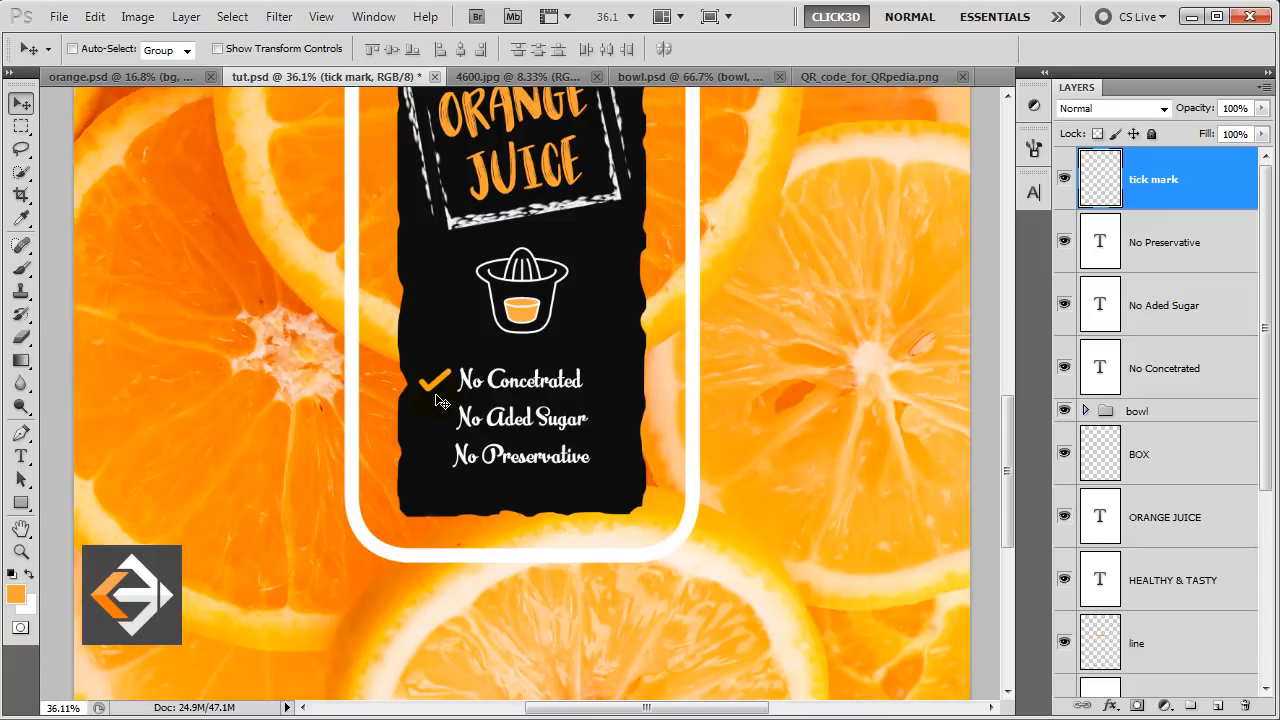
Duplicate the tick in front of "No Aded Sugar" and "No Preservative", and nudge all three ticks slightly left and down
drag(436, 392, 440, 460)
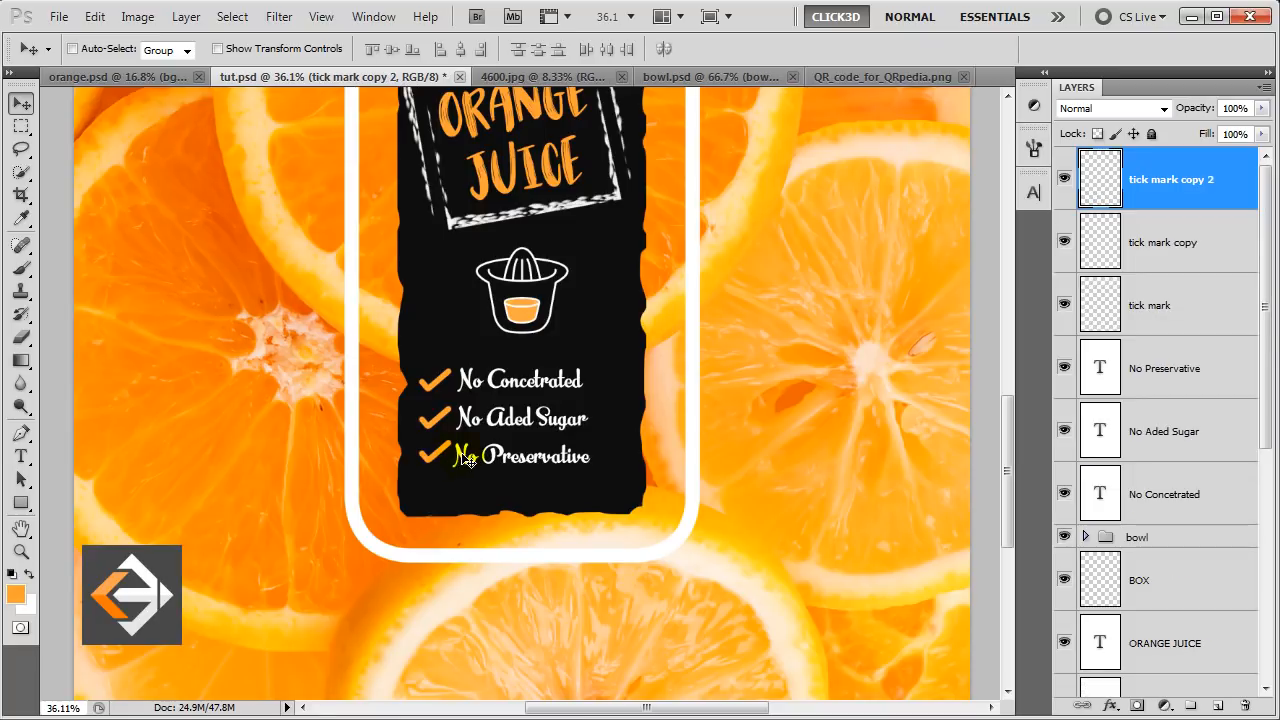
shift+click(1145, 309)
key(shift+Left)
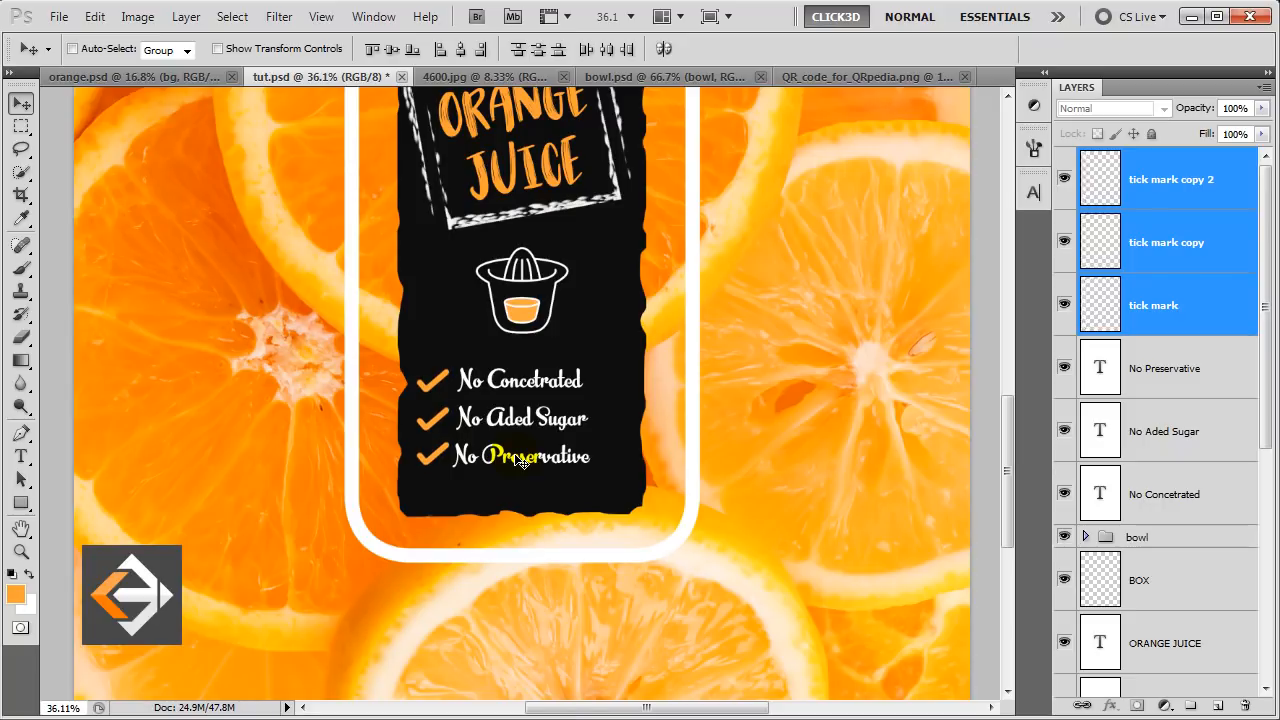
key(Down)
key(Down)
key(Down)
key(Down)
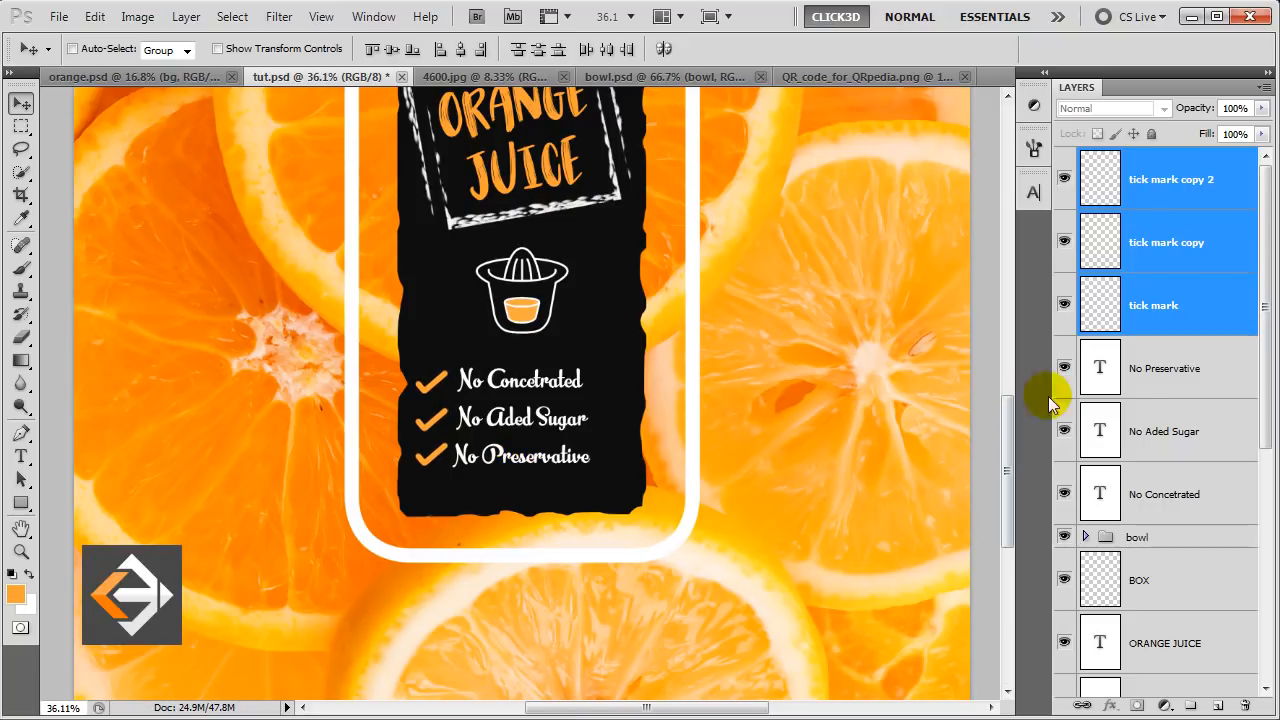
Shift the three ticks and their three text lines together slightly to the right within the black label
shift+click(1148, 368)
shift+click(1150, 430)
shift+click(1174, 490)
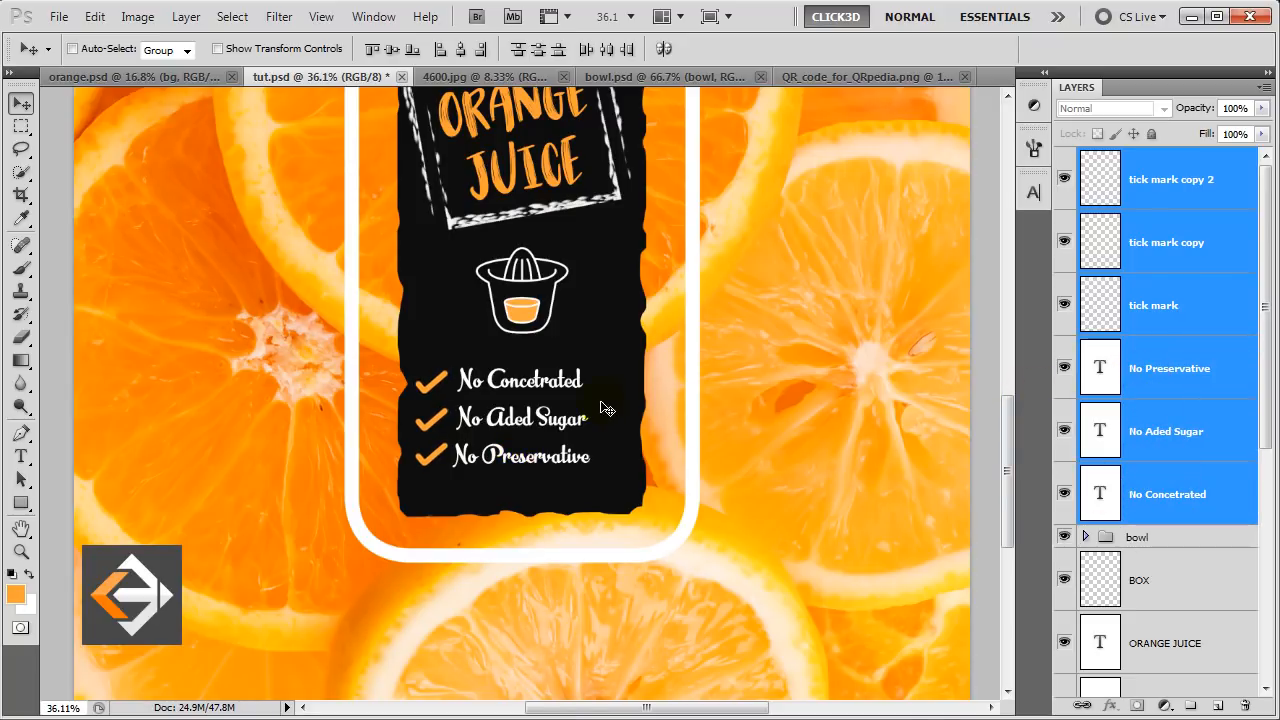
key(shift+Right)
key(shift+Right)
key(shift+Right)
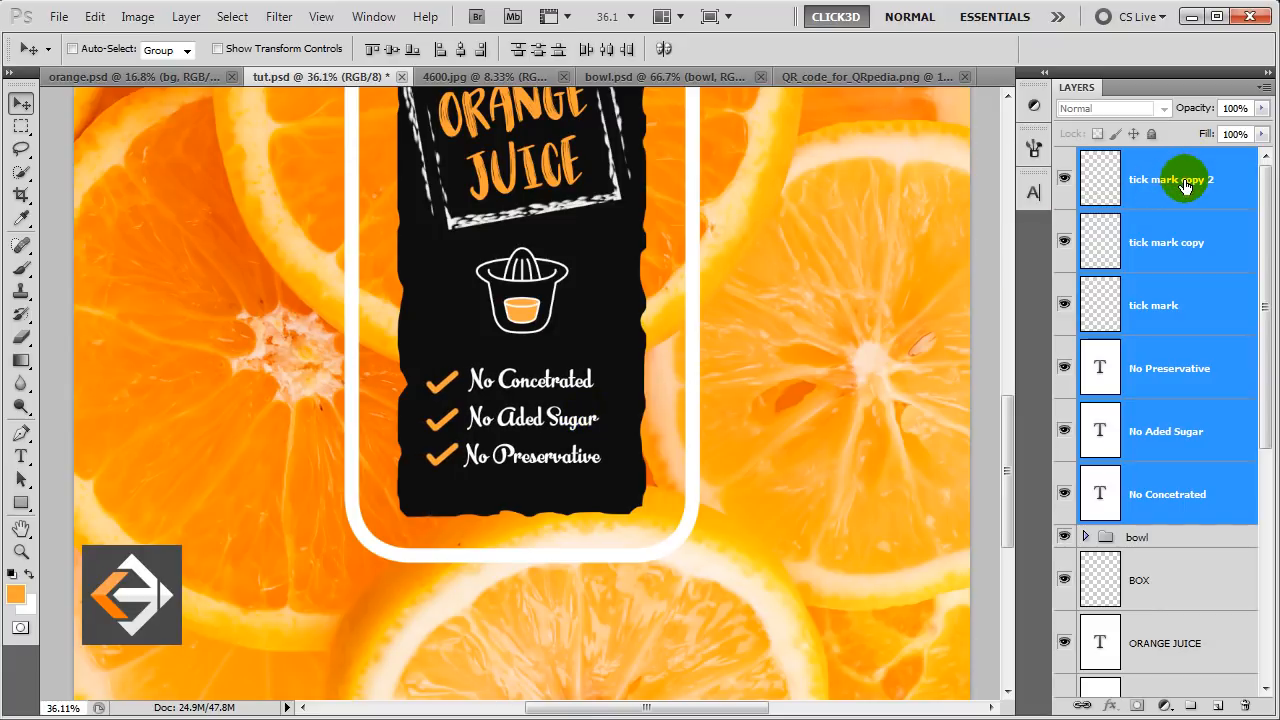
Group the three ticks and three text lines and name the group text
key(ctrl+g)
double_click(1147, 162)
text(text)
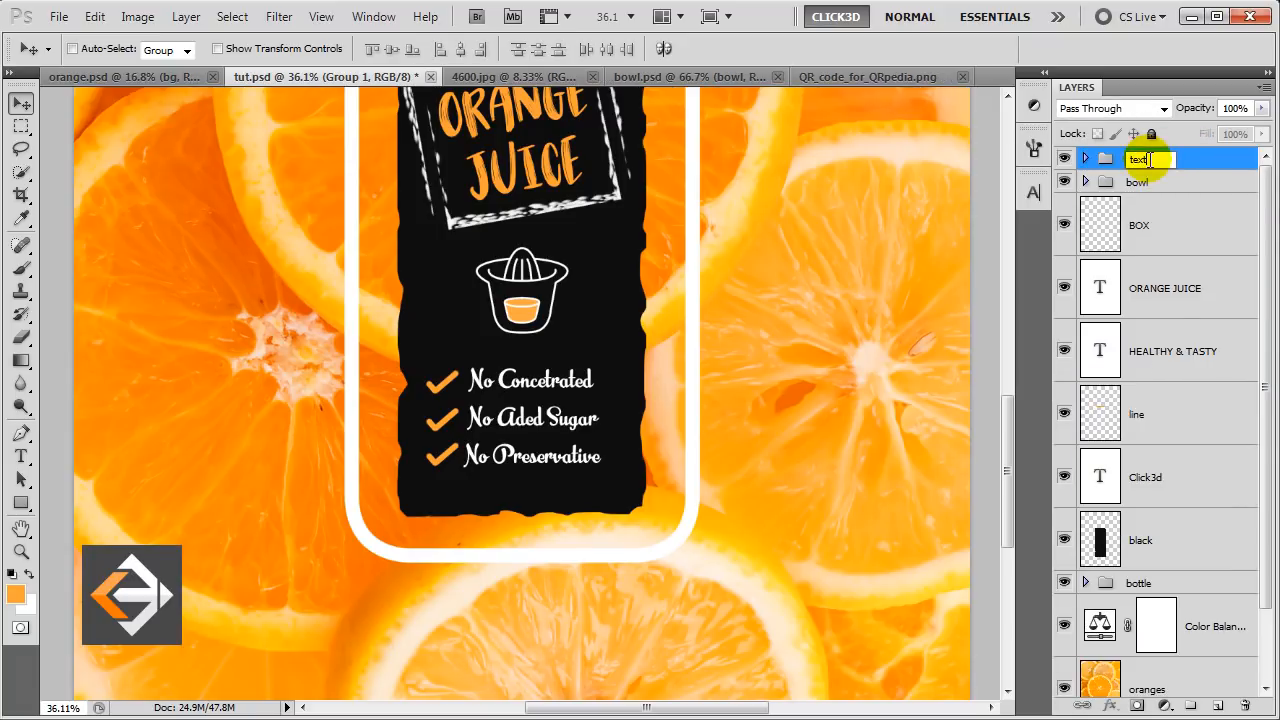
key(Return)
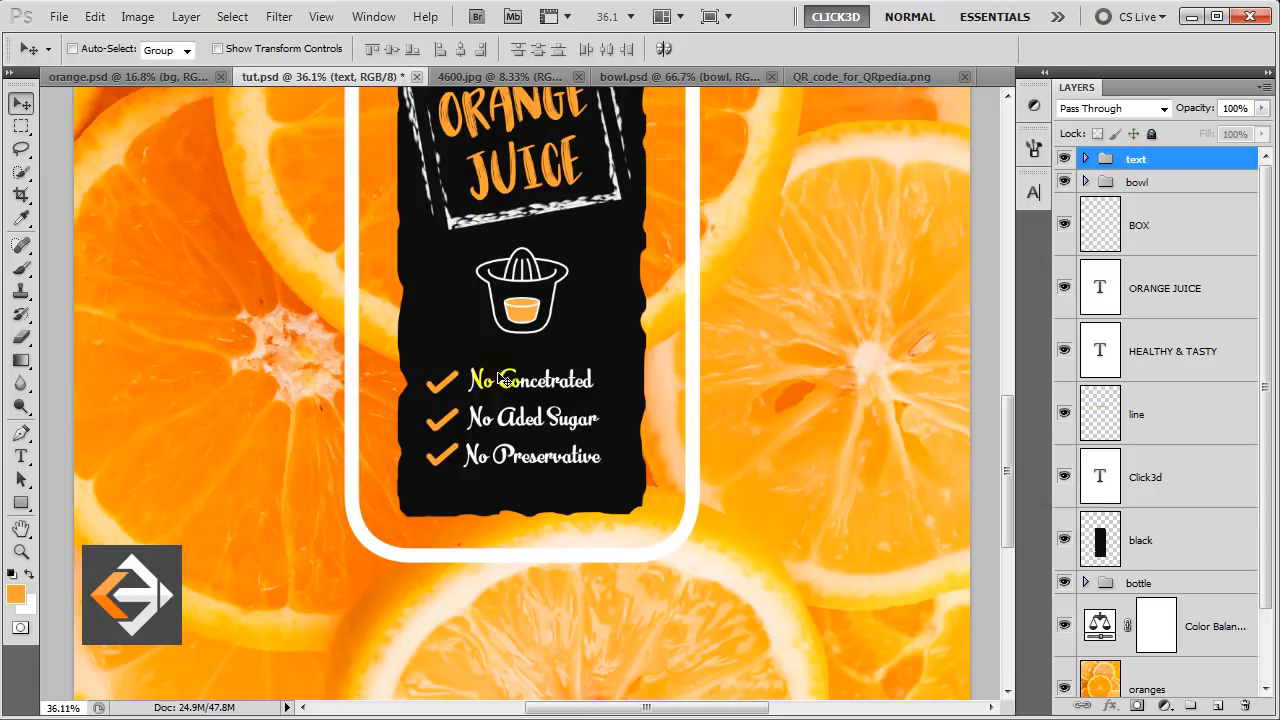
Paste the copied paragraph beginning "Click3d is the platform where CG Artist" as a centred text layer below the bottle
click(22, 460)
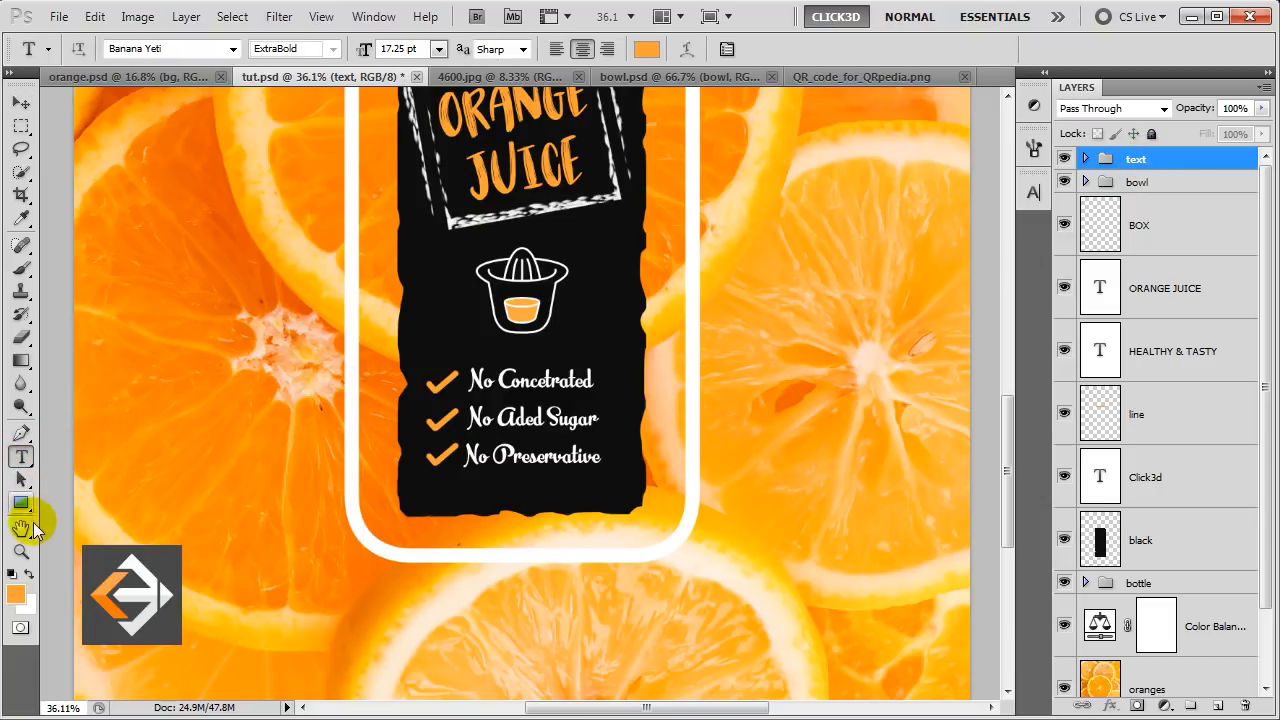
click(30, 576)
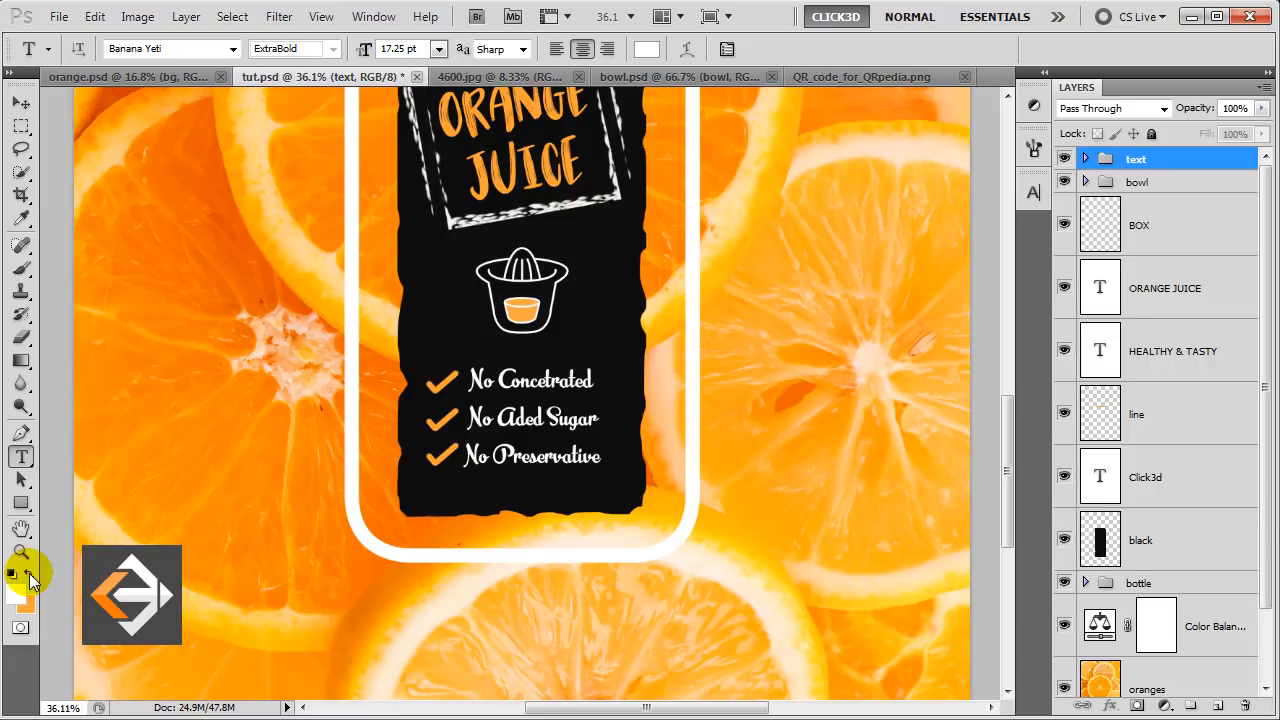
click(520, 640)
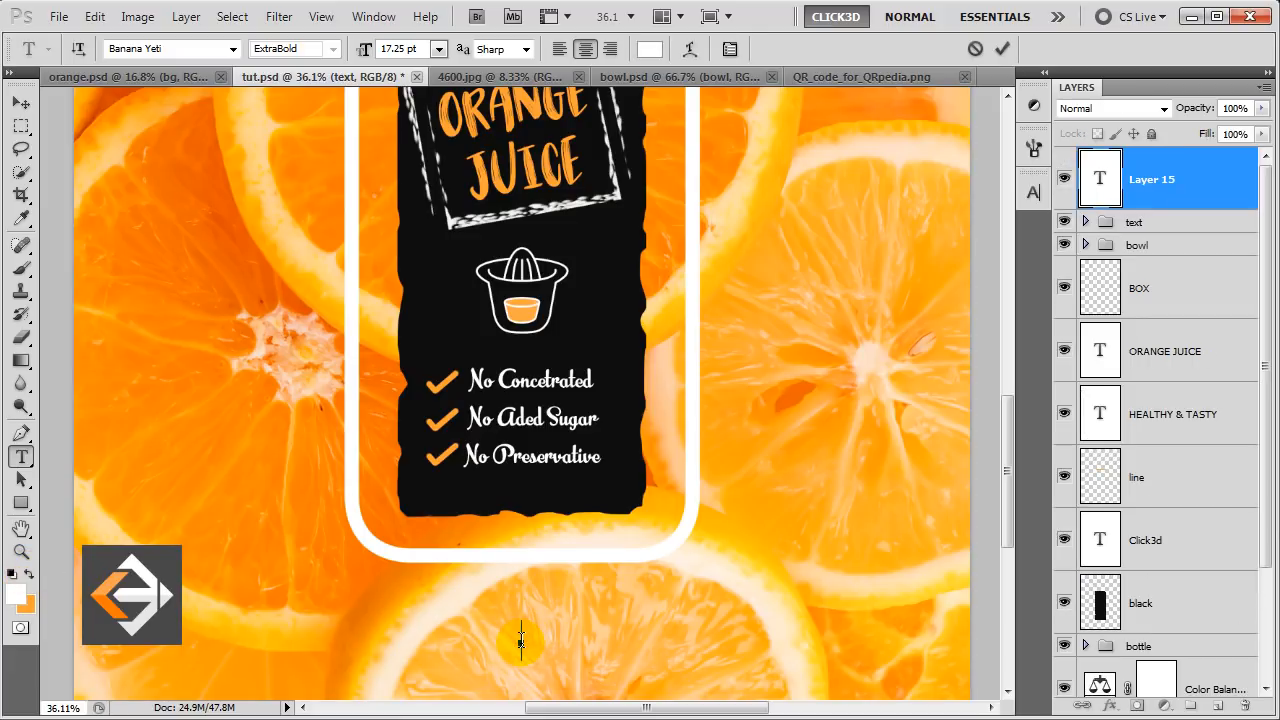
key(ctrl+v)
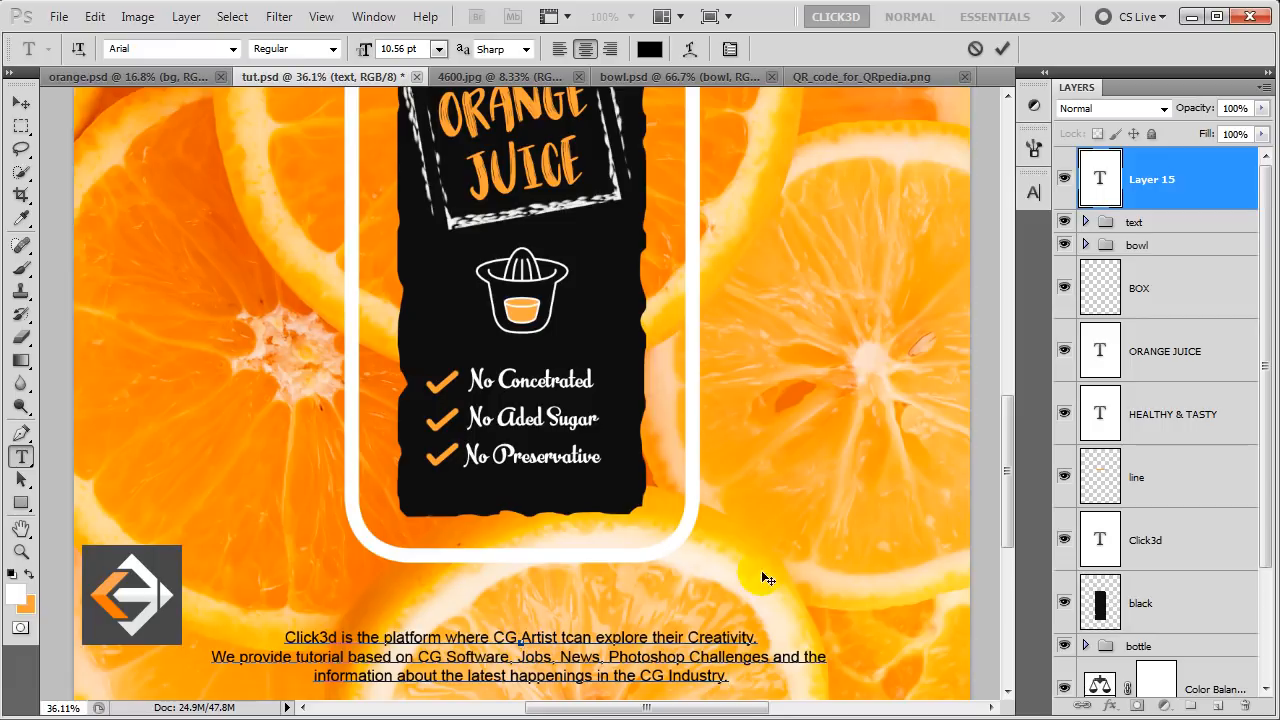
click(1197, 188)
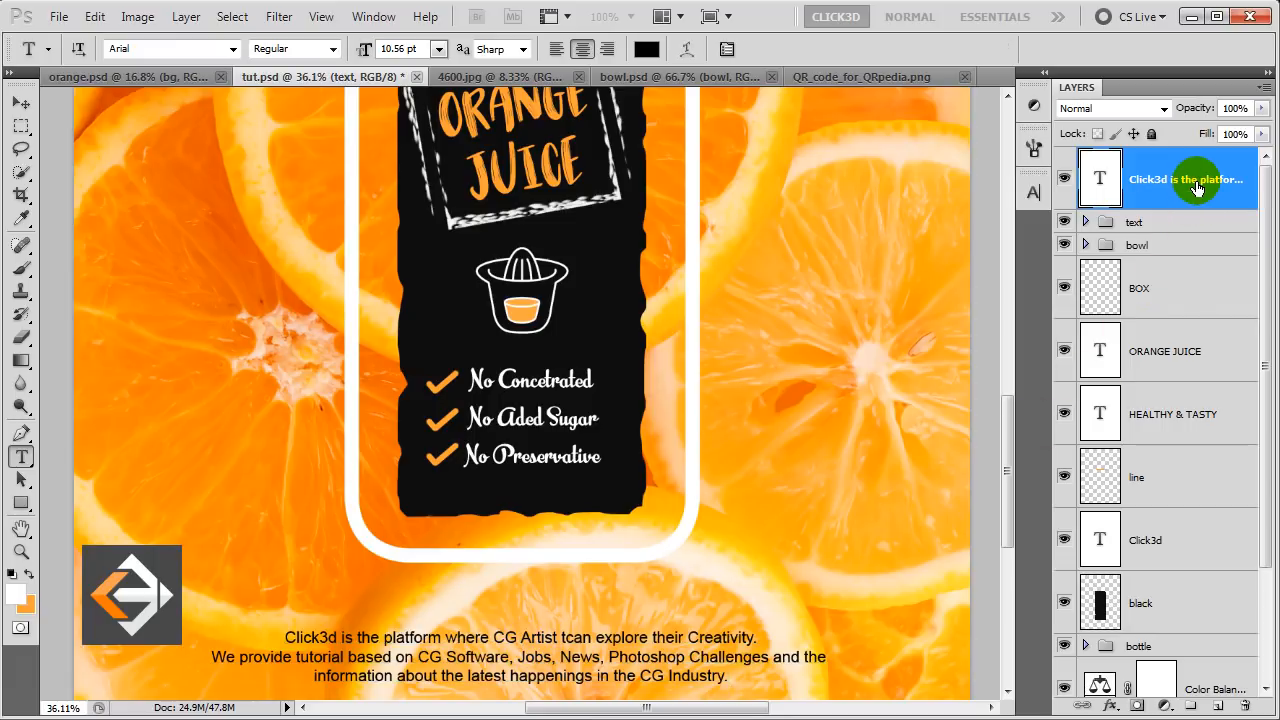
key(v)
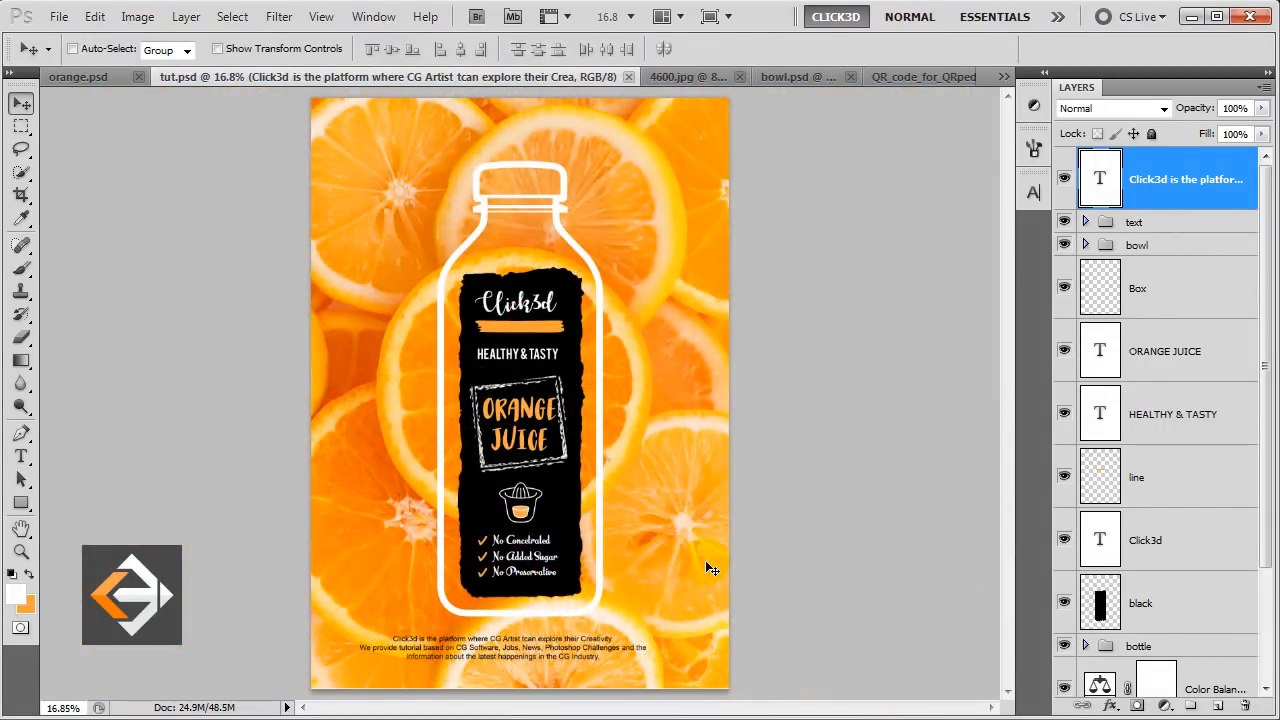
Bring the QR code from QR_code_for_QRpedia.png into the poster's lower right corner and name its layer qr
click(931, 78)
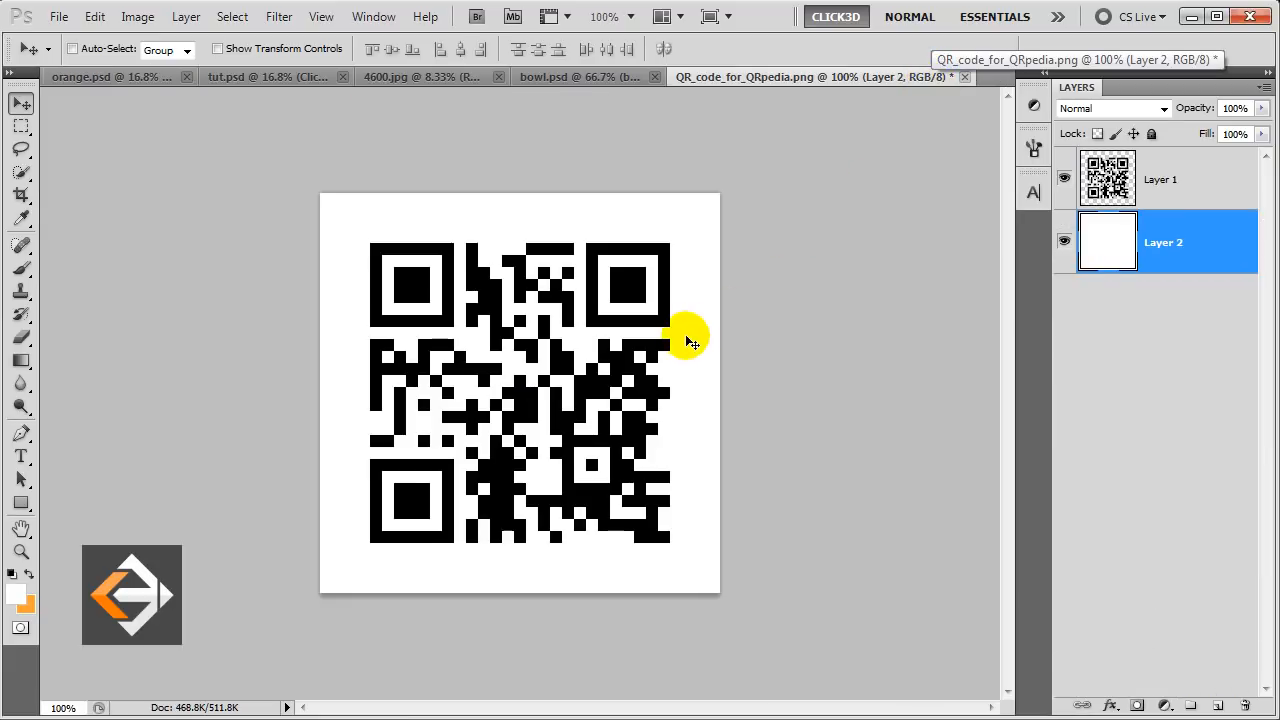
click(282, 77)
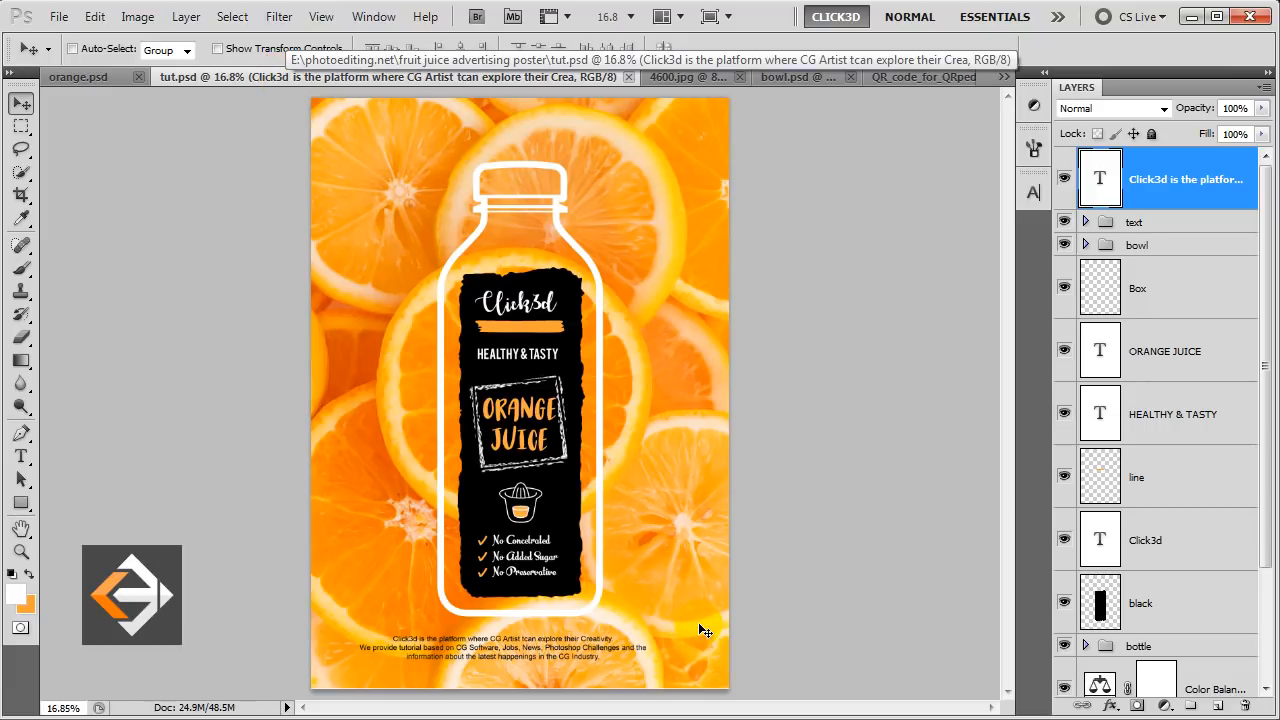
drag(699, 624, 699, 624)
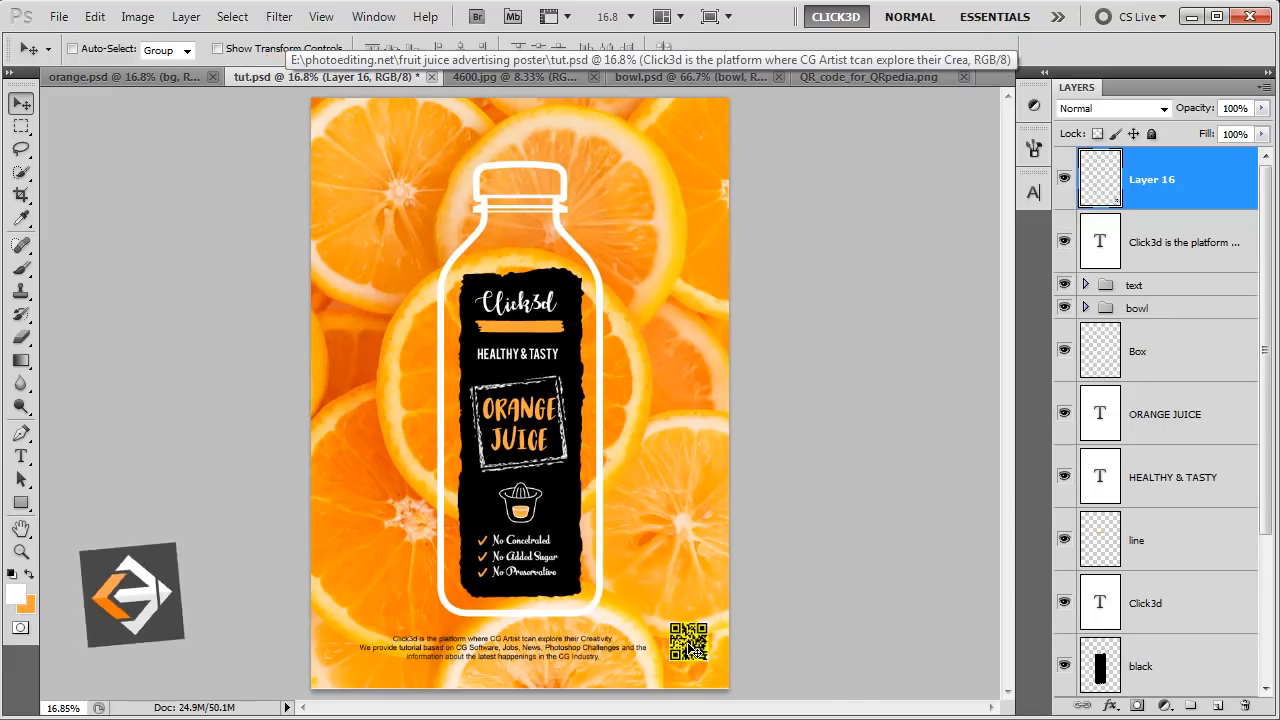
double_click(1155, 182)
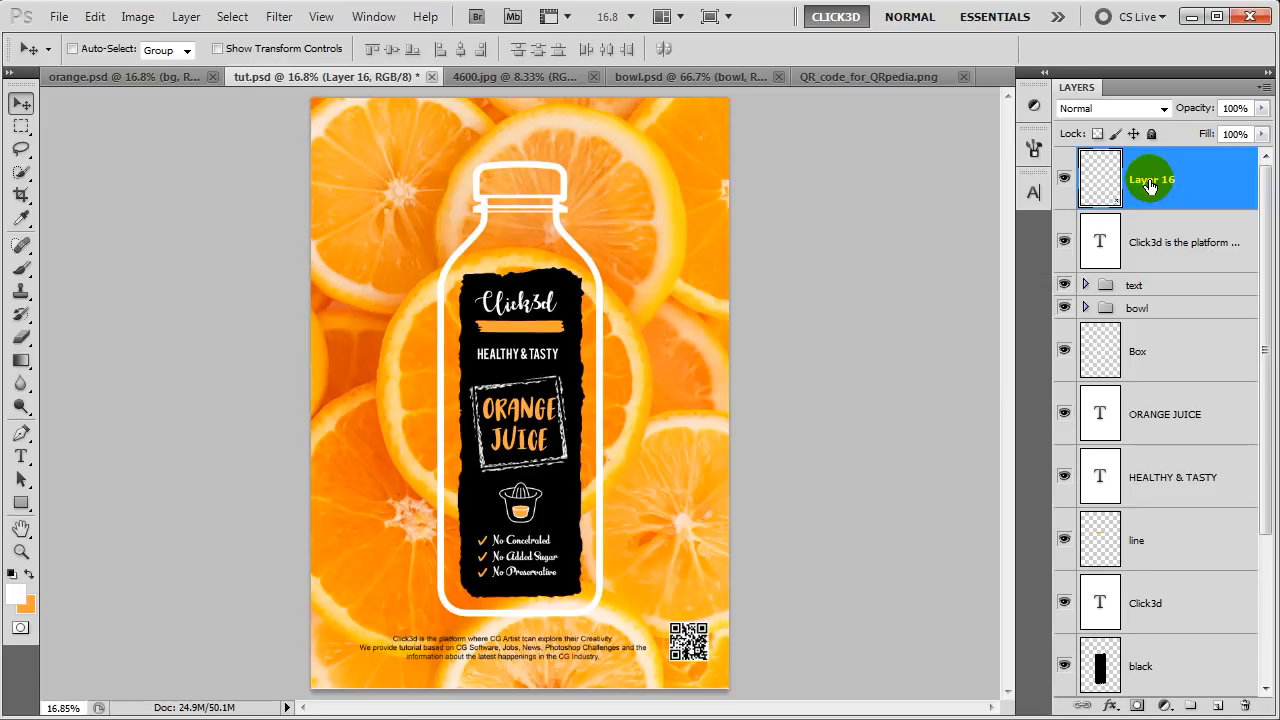
text(qr)
click(1150, 182)
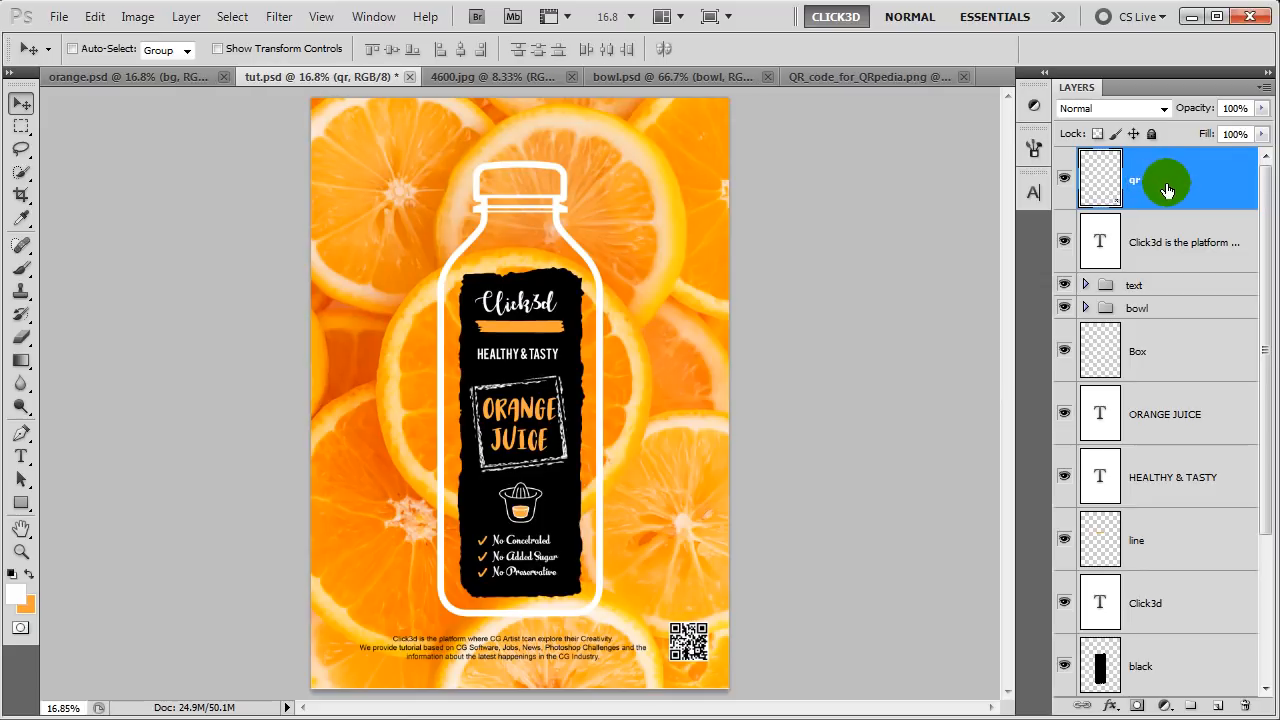
Add a new layer above the qr layer and name it tag
click(1217, 706)
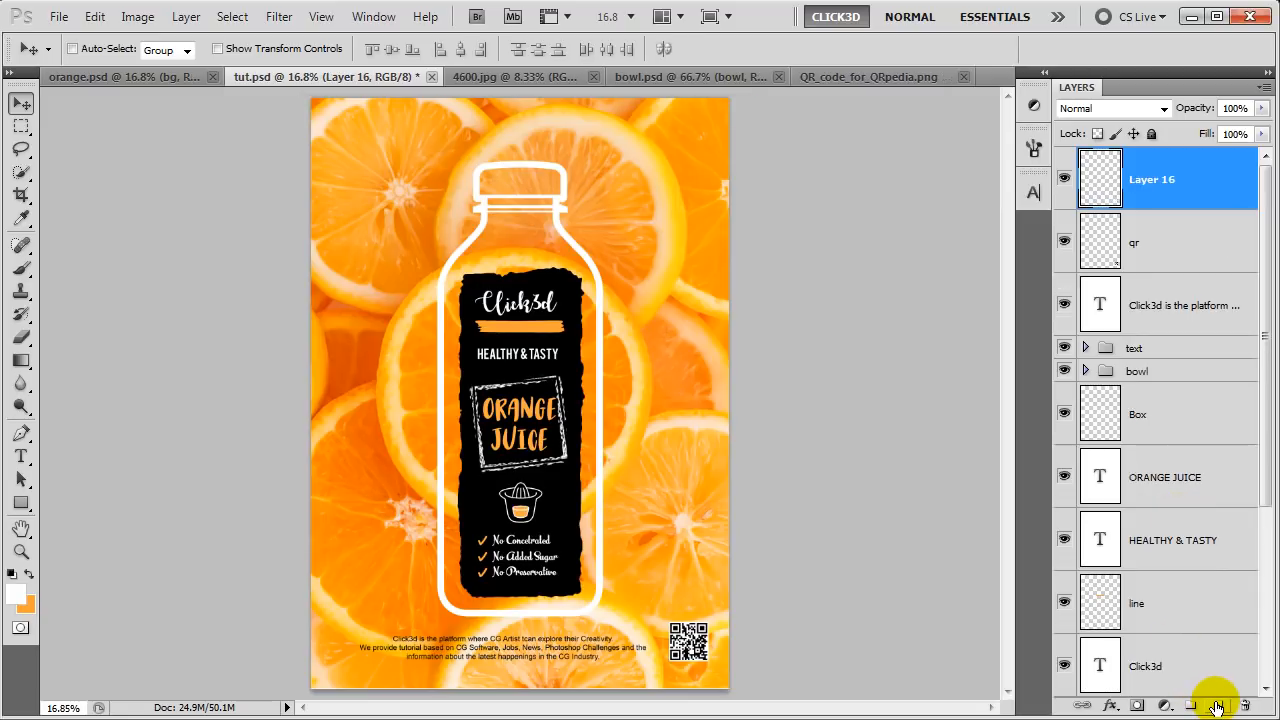
double_click(1155, 180)
text(tag)
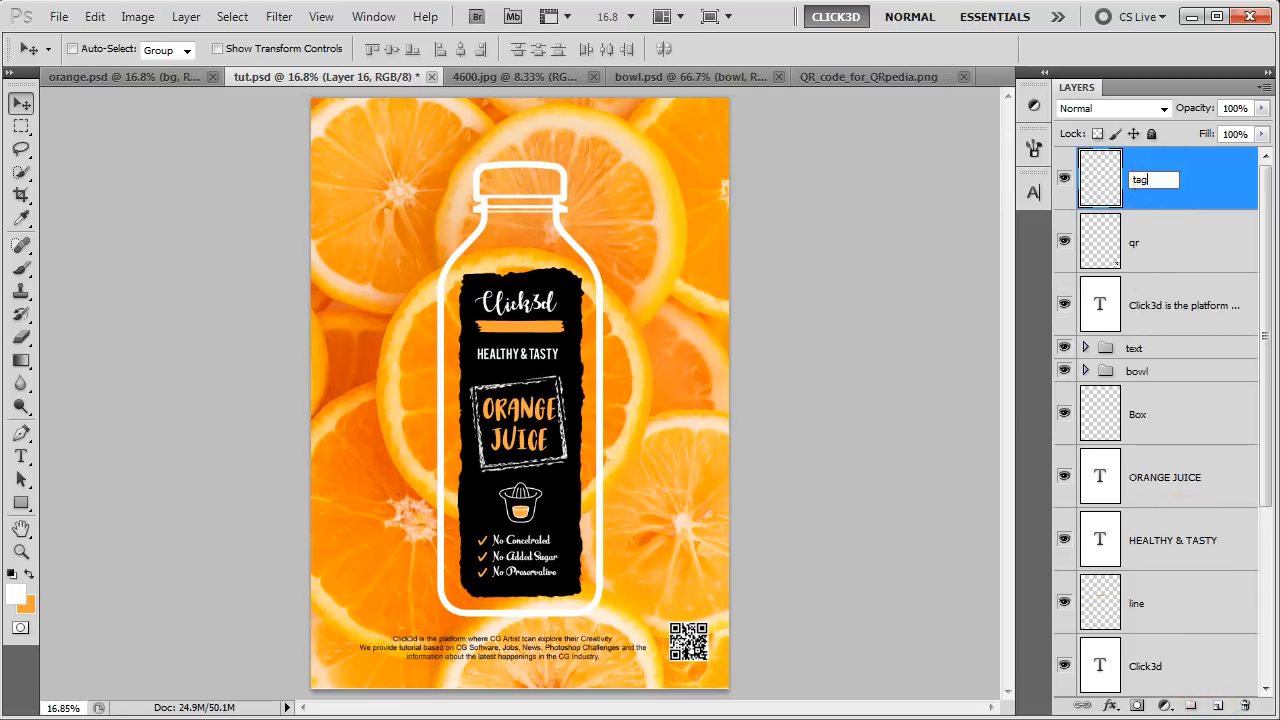
key(Return)
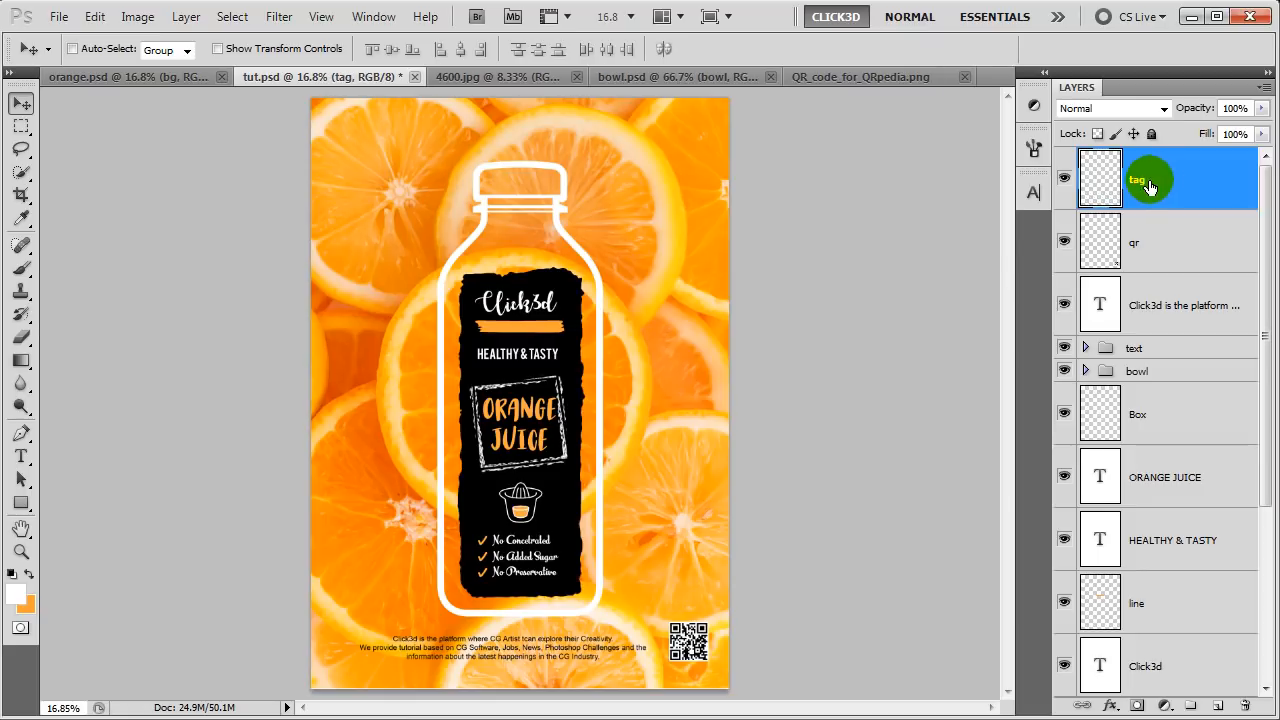
Draw a closed teardrop path left of the bottle cap with its tip at the bottle neck, and refine its curve
click(22, 432)
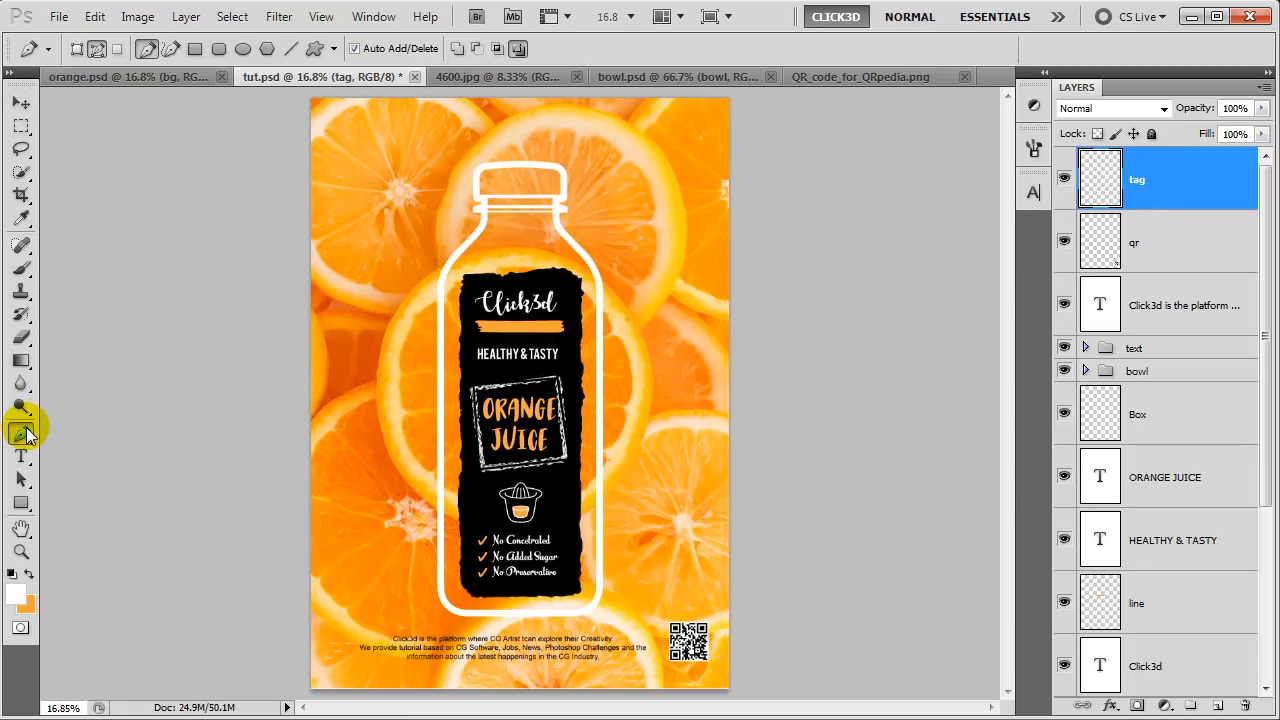
click(459, 212)
drag(337, 227, 343, 316)
drag(459, 212, 510, 238)
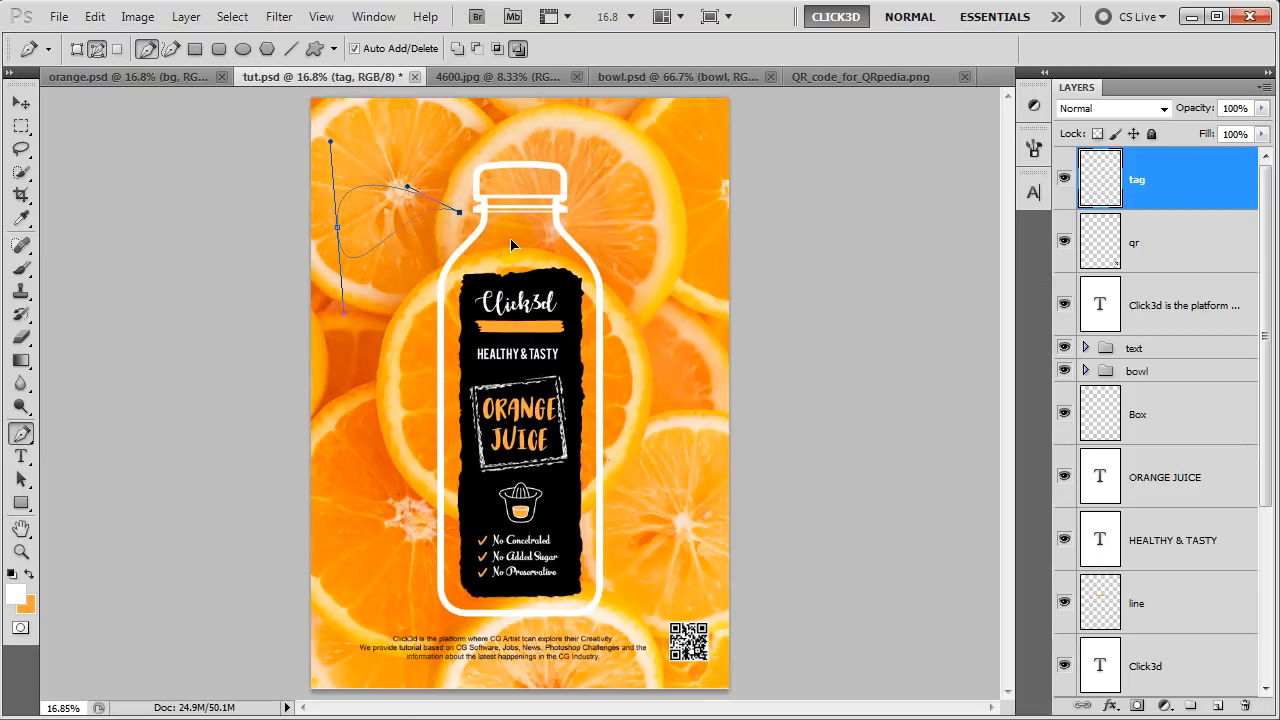
ctrl+click(337, 228)
drag(337, 228, 329, 232)
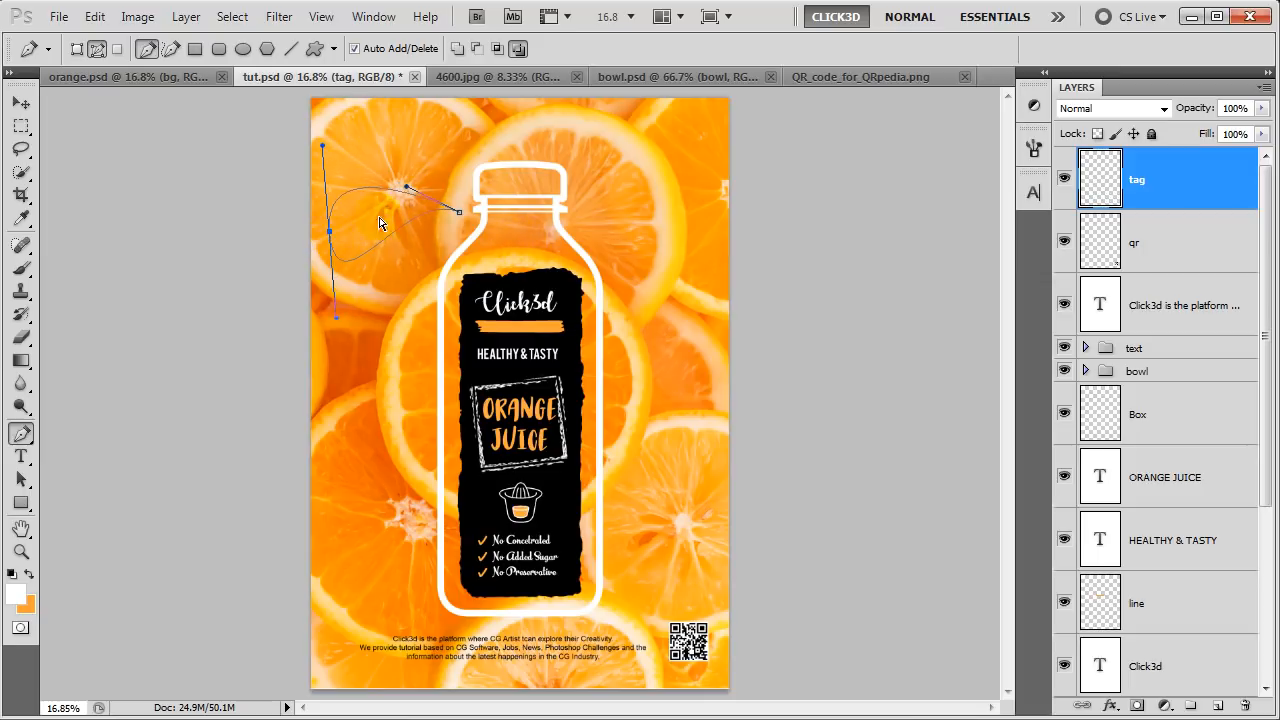
mouse_move(408, 187)
mouse_down()
mouse_move(402, 177)
mouse_move(411, 191)
mouse_up()
drag(322, 145, 317, 116)
drag(458, 211, 469, 221)
Convert the teardrop path to a selection, fill it with white on the tag layer, and deselect
key(ctrl+Return)
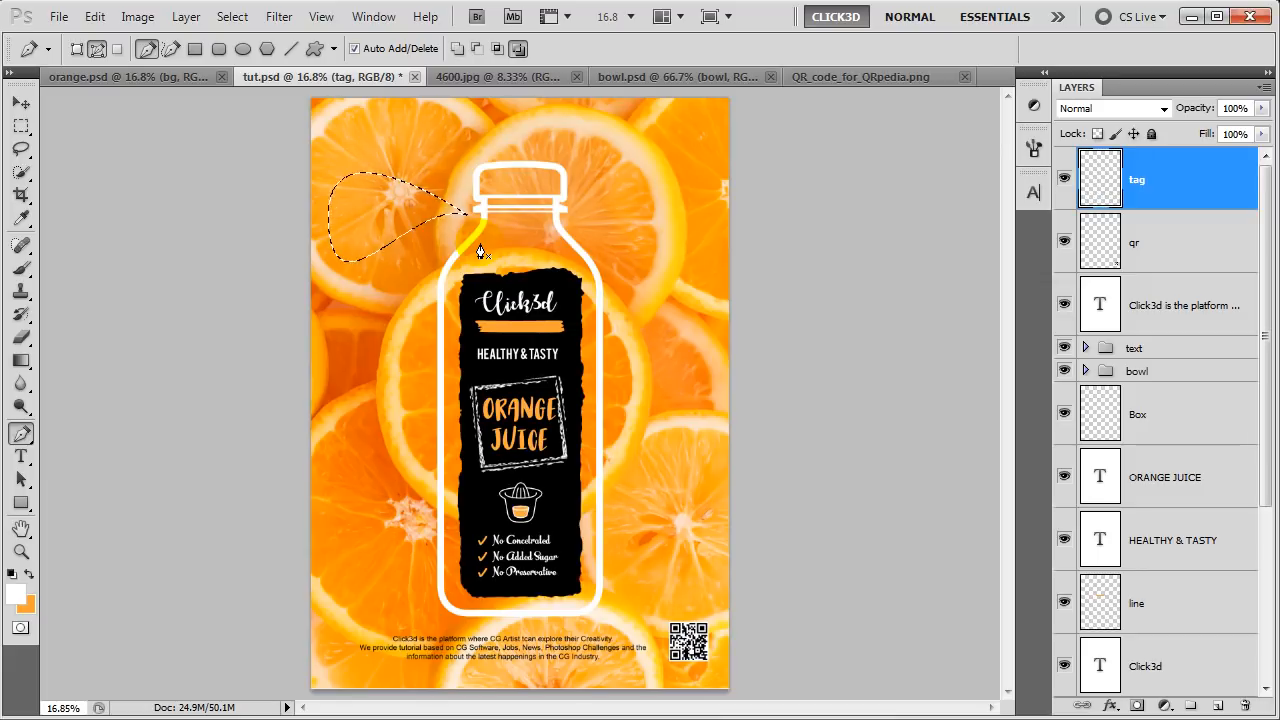
key(alt+BackSpace)
key(ctrl+d)
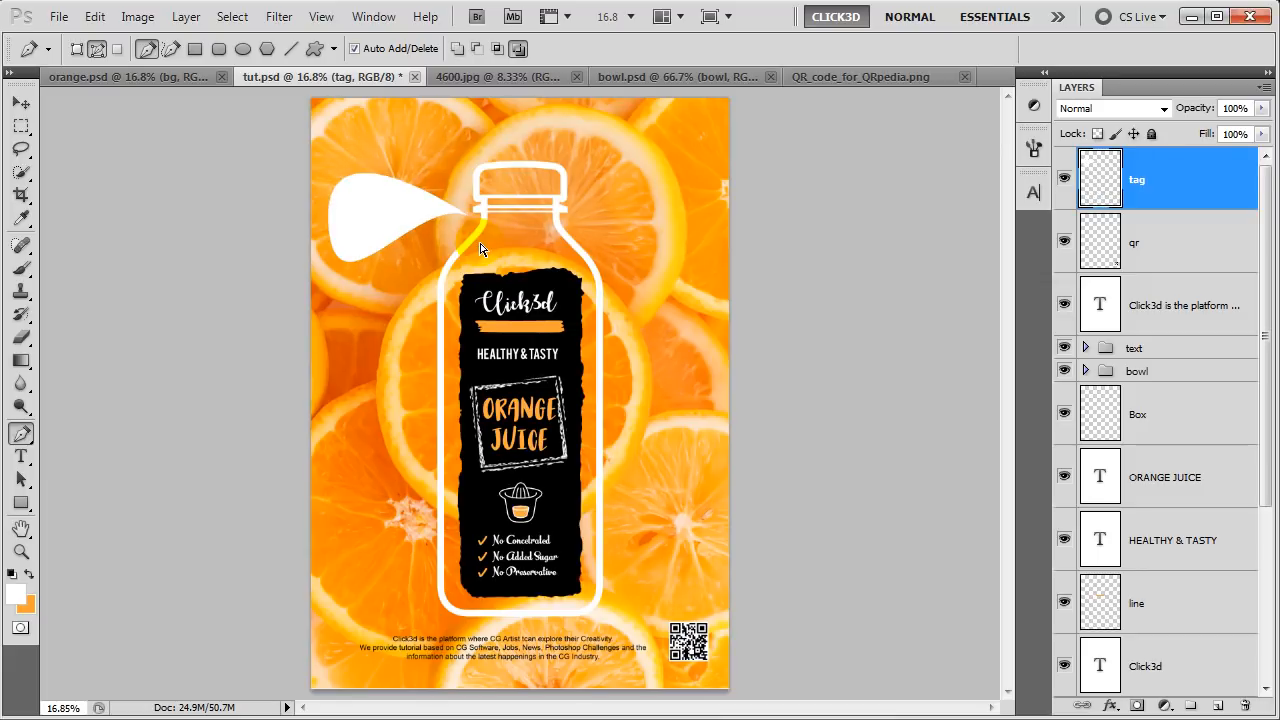
key(v)
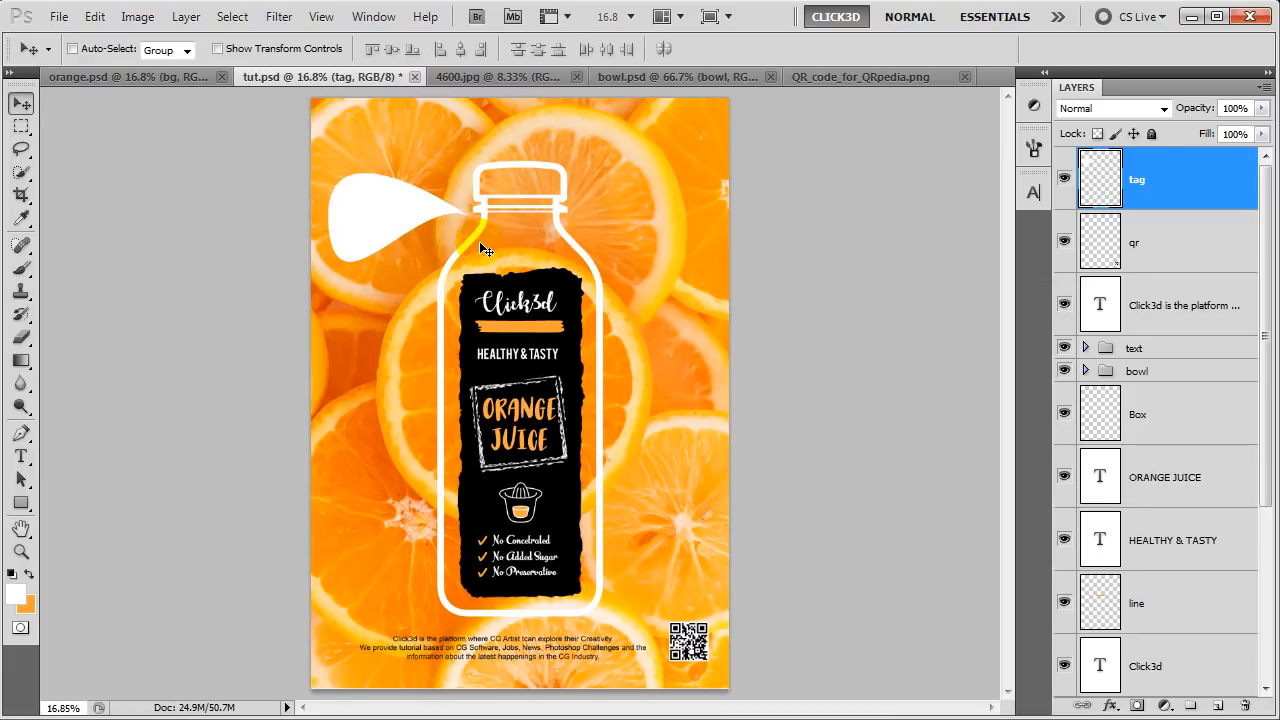
Start a black text on the teardrop tag in the Advertising Script font
click(12, 573)
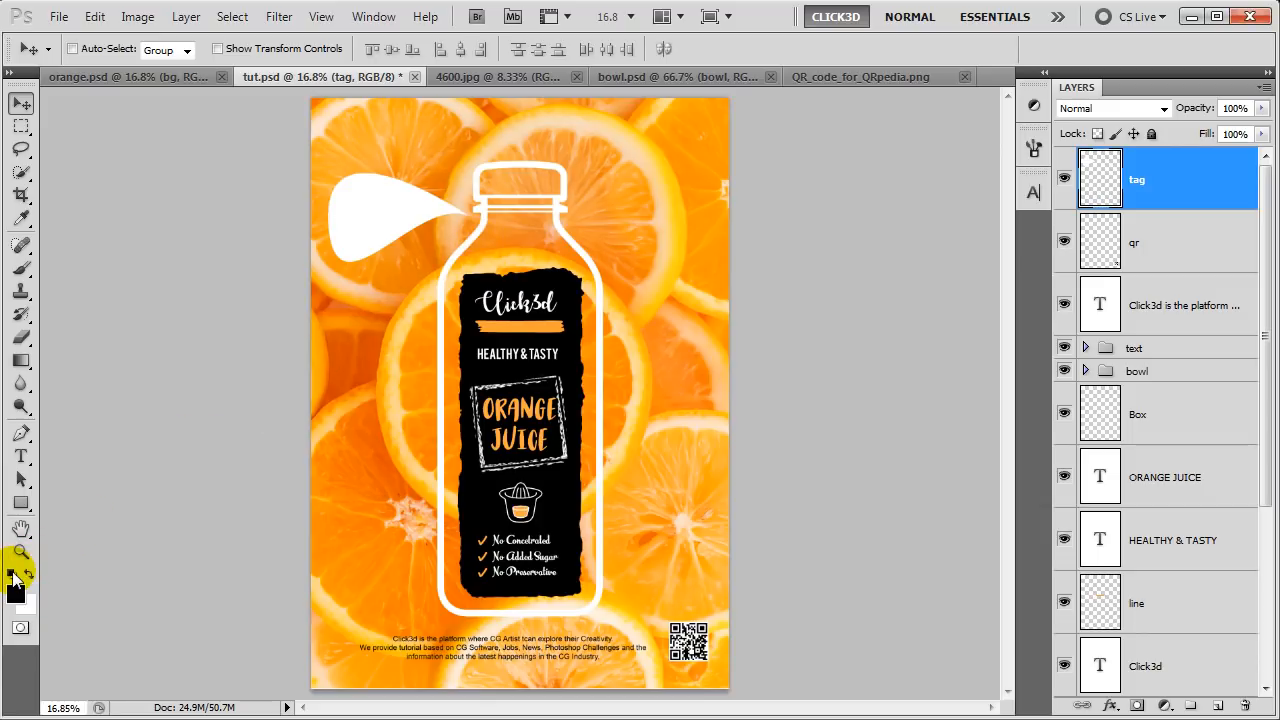
click(24, 458)
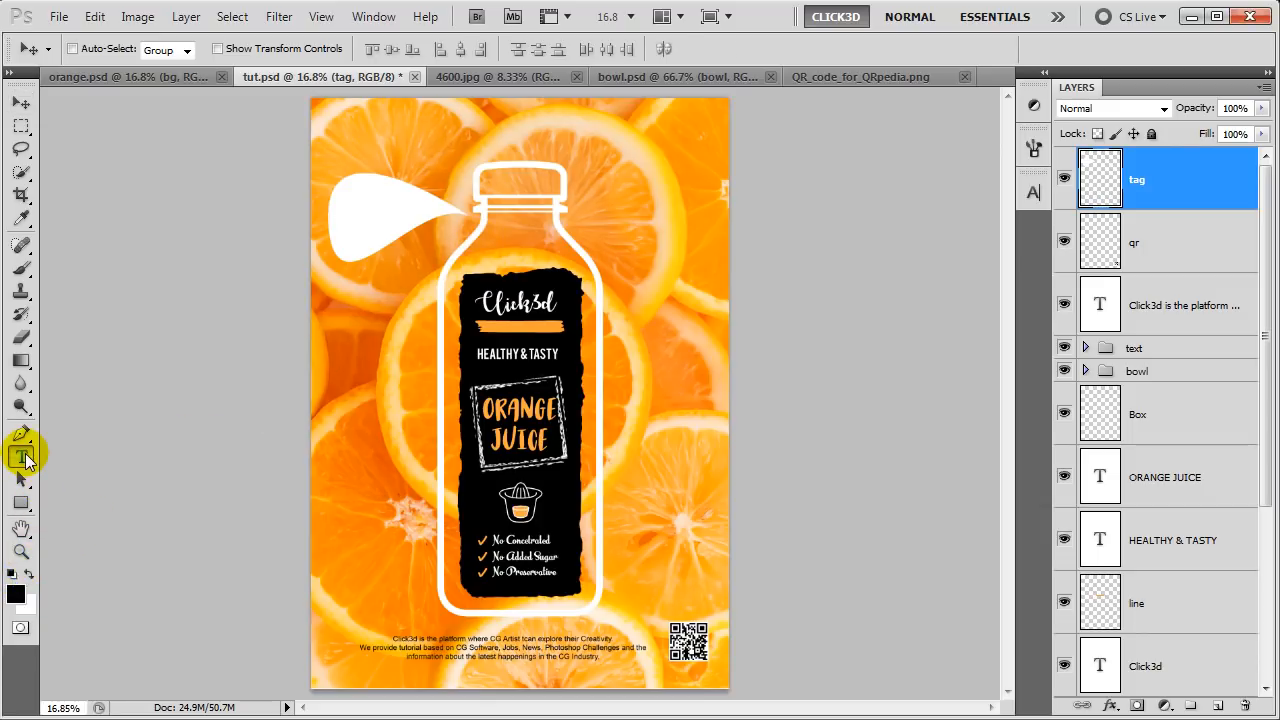
click(360, 227)
click(161, 48)
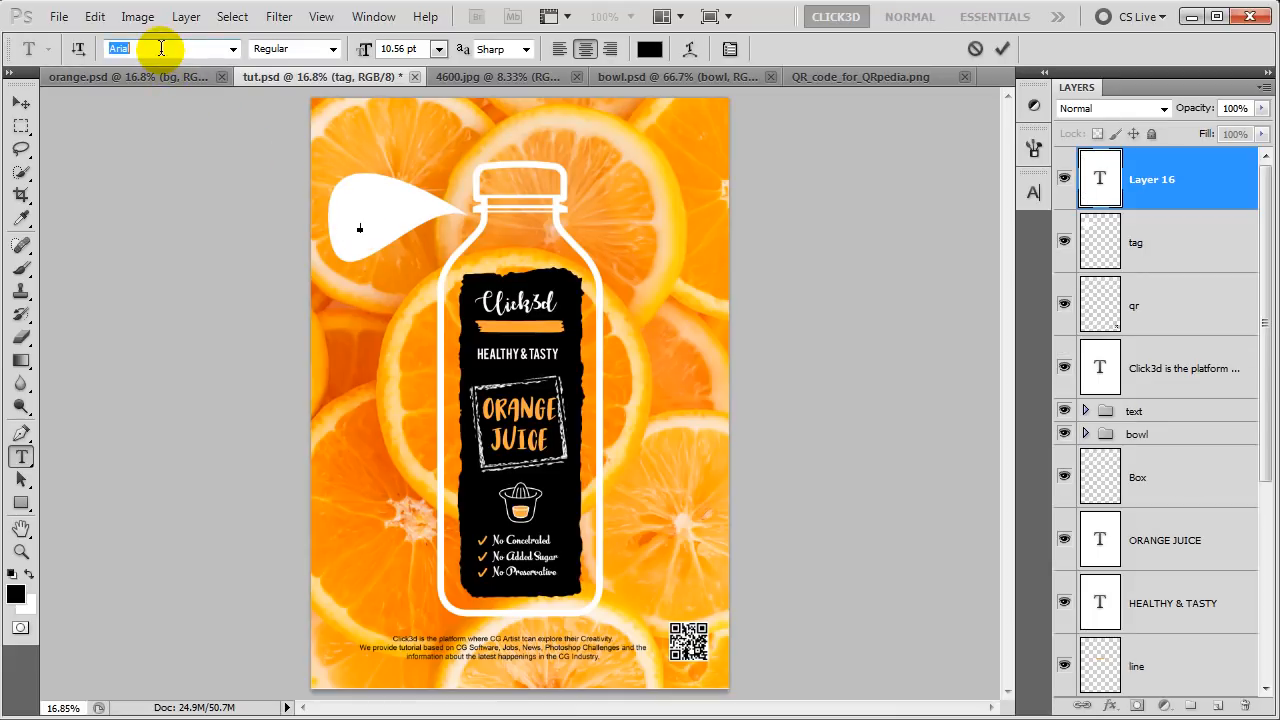
text(Advertising Script)
key(Return)
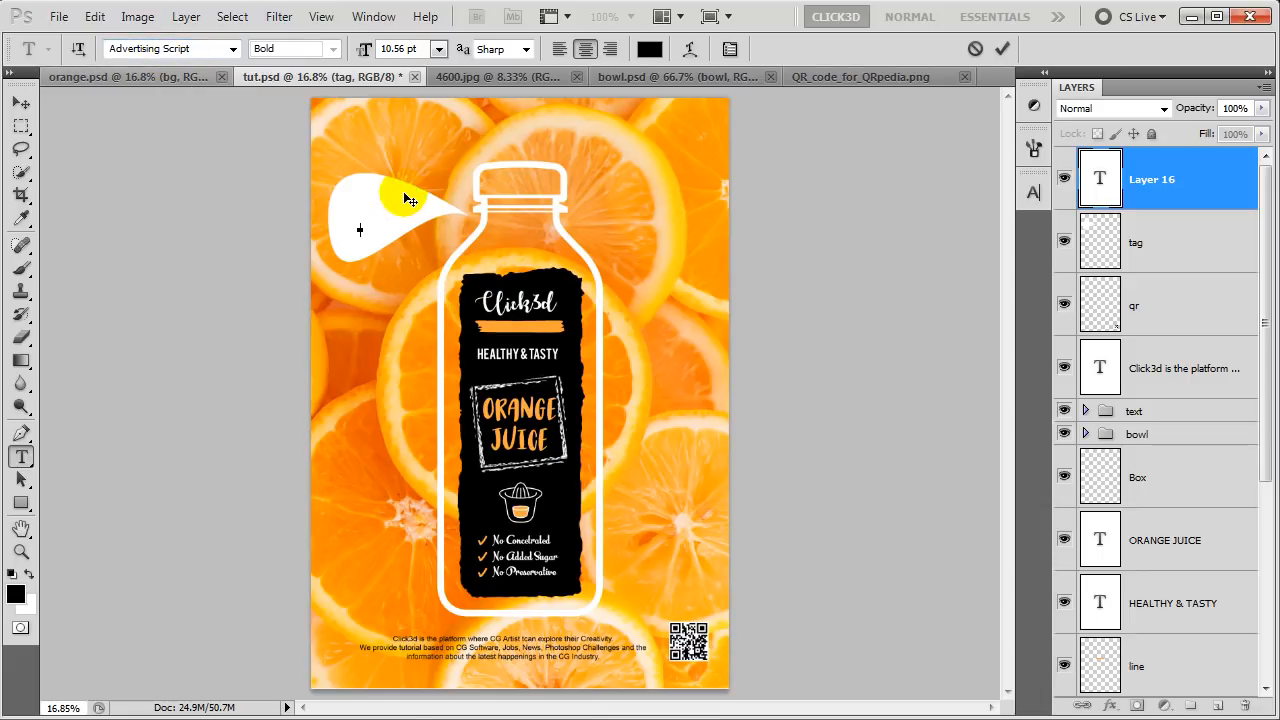
Set the text size to 20.26 pt and enter "Advertising Poster" as the tag's text
click(368, 50)
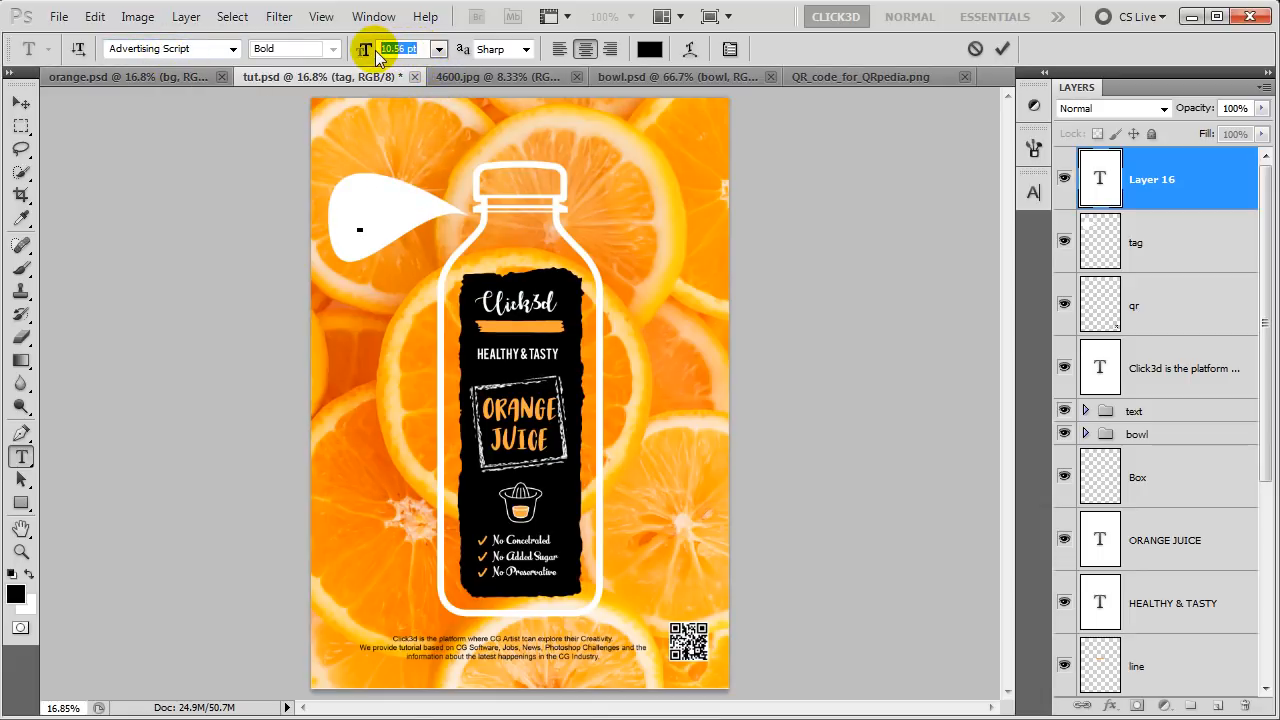
text(20)
text(.26)
key(Return)
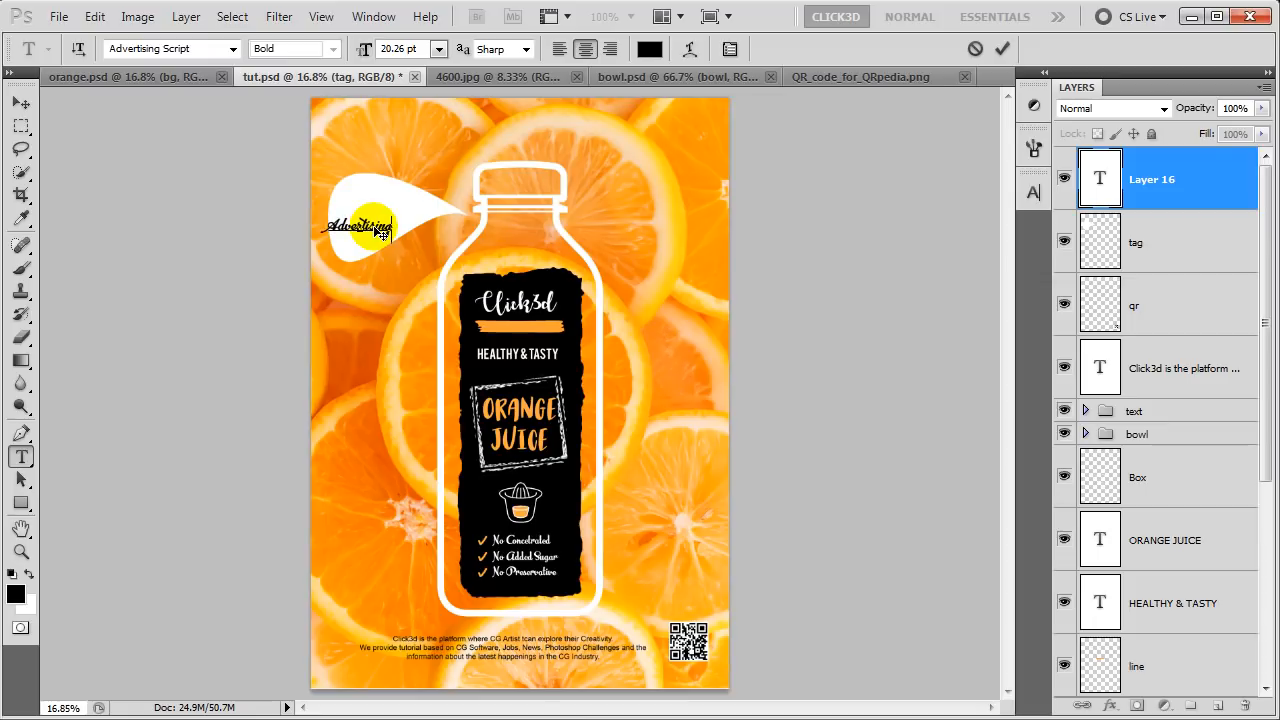
text(ster)
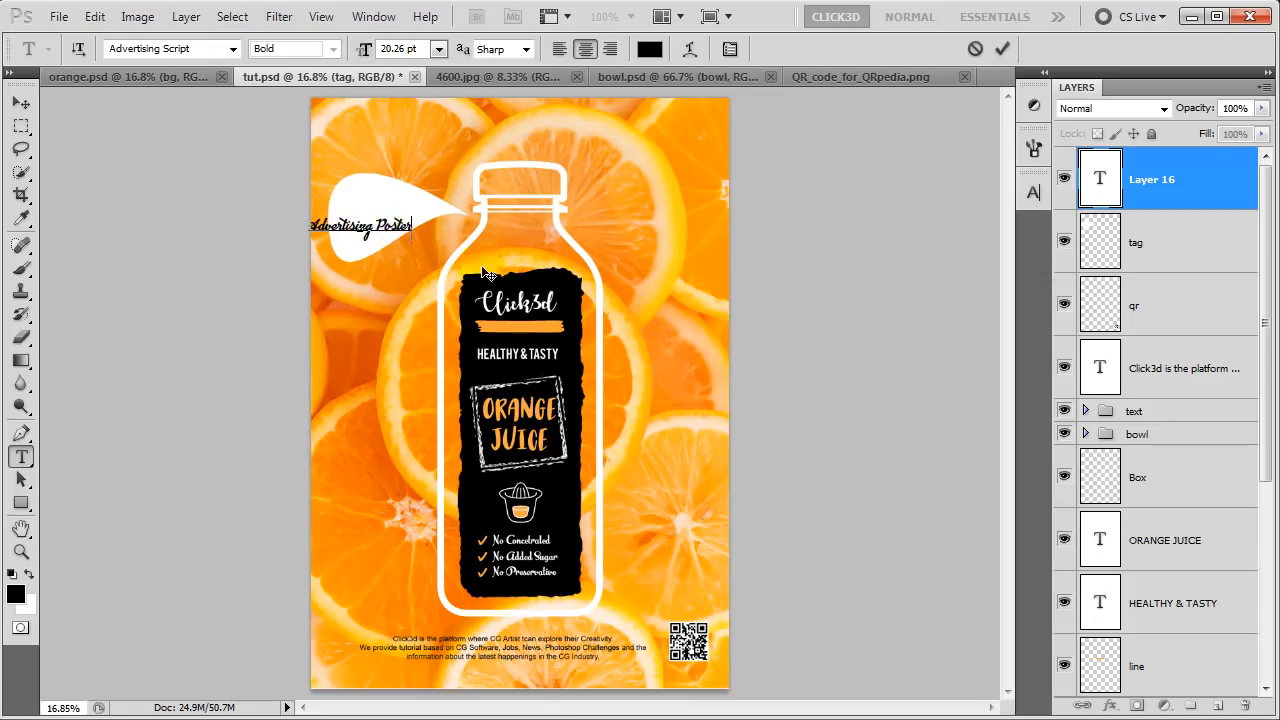
click(1240, 168)
key(v)
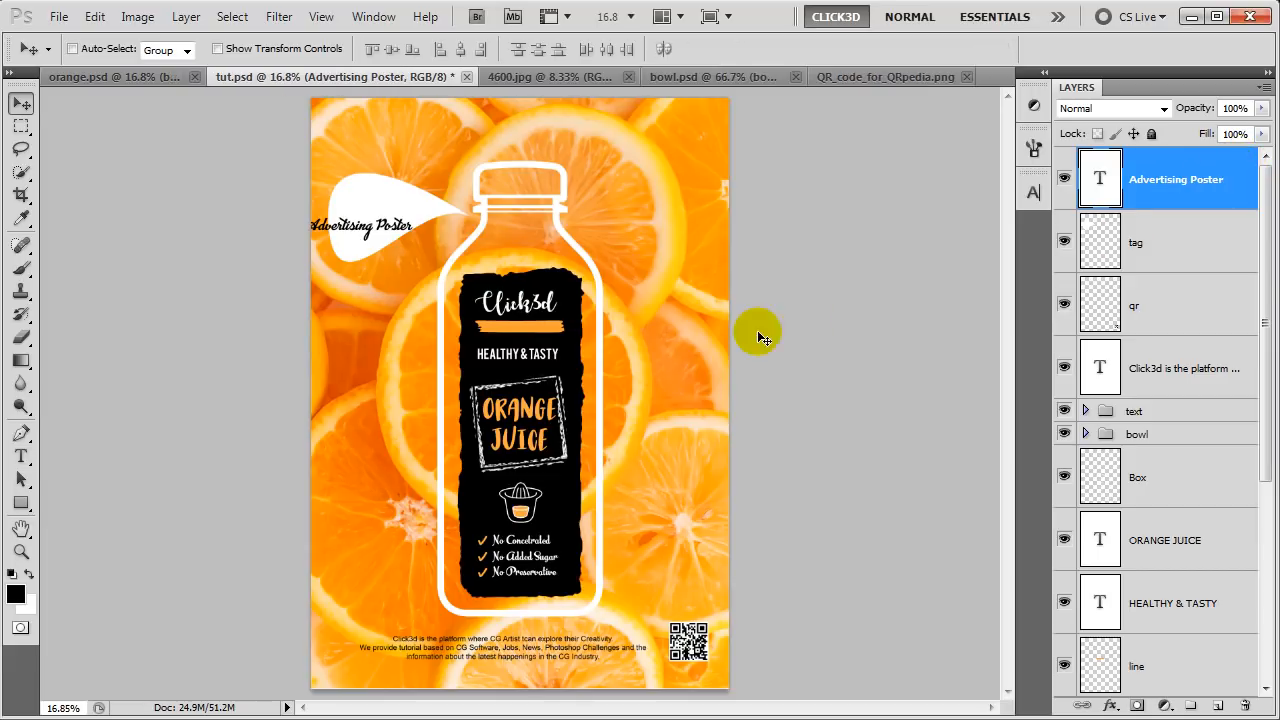
Move the Advertising Poster text onto the teardrop tag and rotate it counter-clockwise to slope upward toward the bottle neck
drag(350, 232, 393, 213)
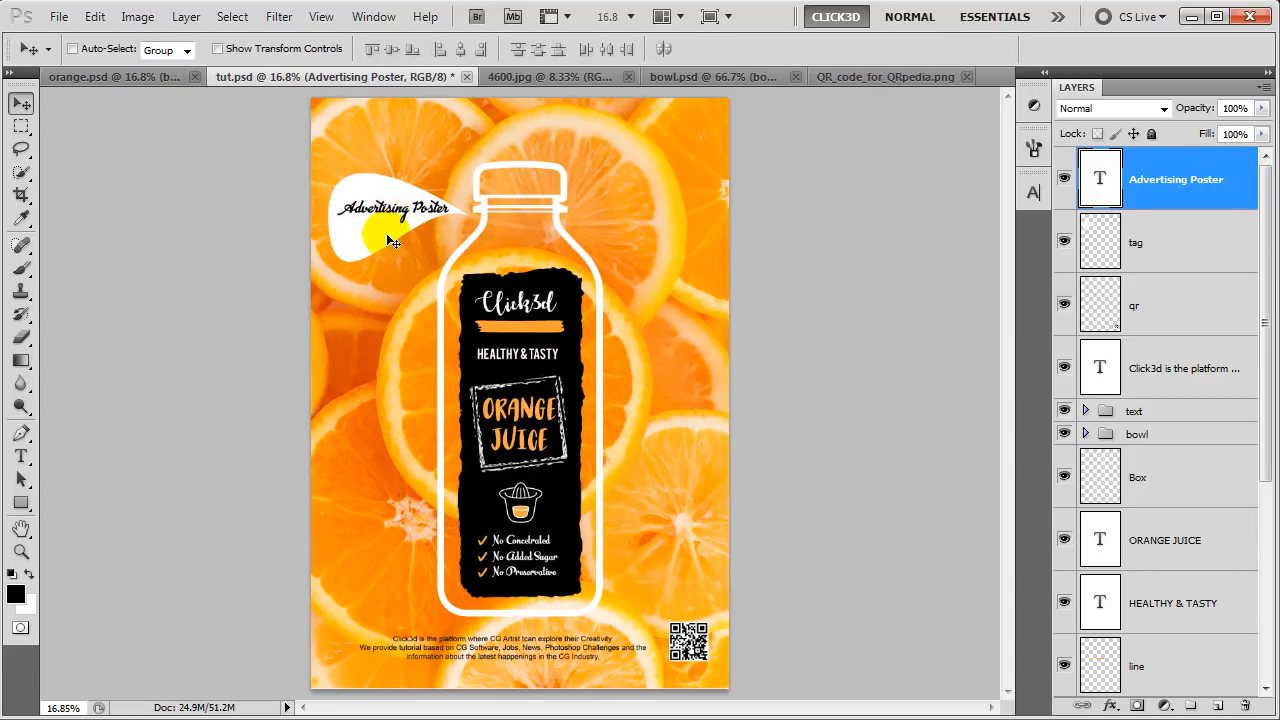
key(ctrl+t)
drag(515, 300, 562, 260)
key(Return)
drag(403, 218, 400, 220)
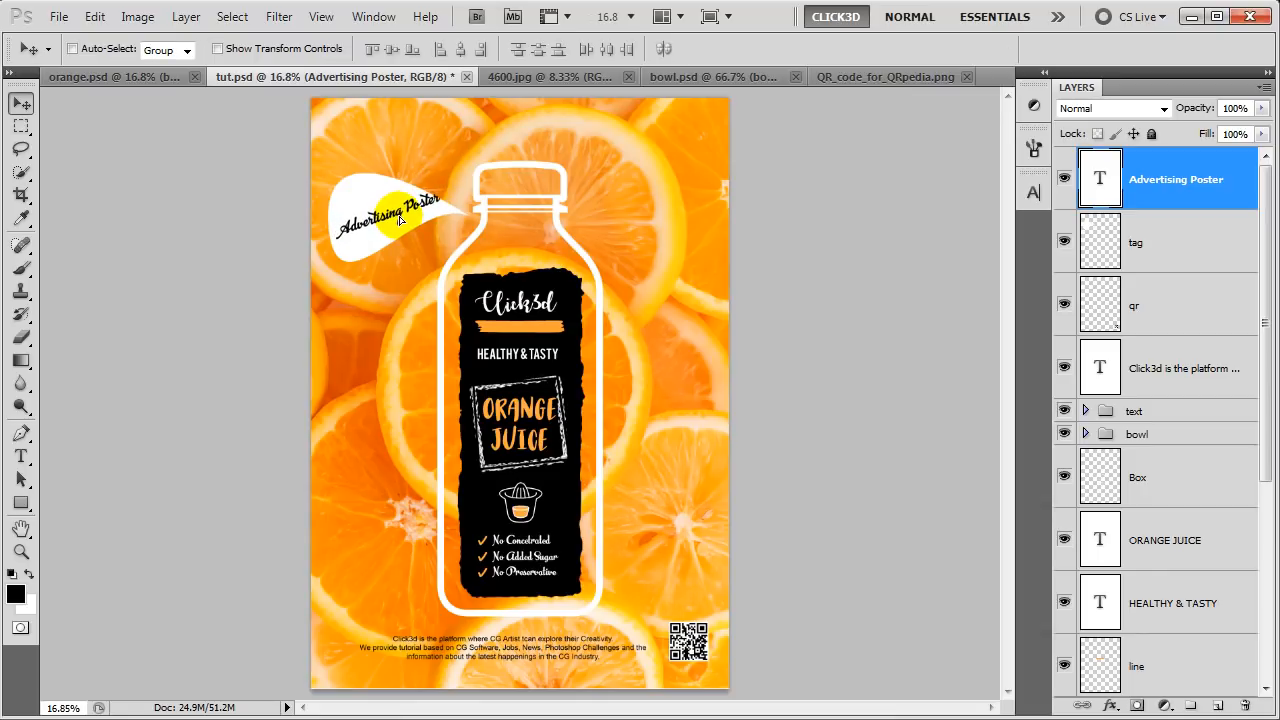
Add the line "Orange Juice" above "Advertising Poster" in the tag's text
key(t)
click(341, 232)
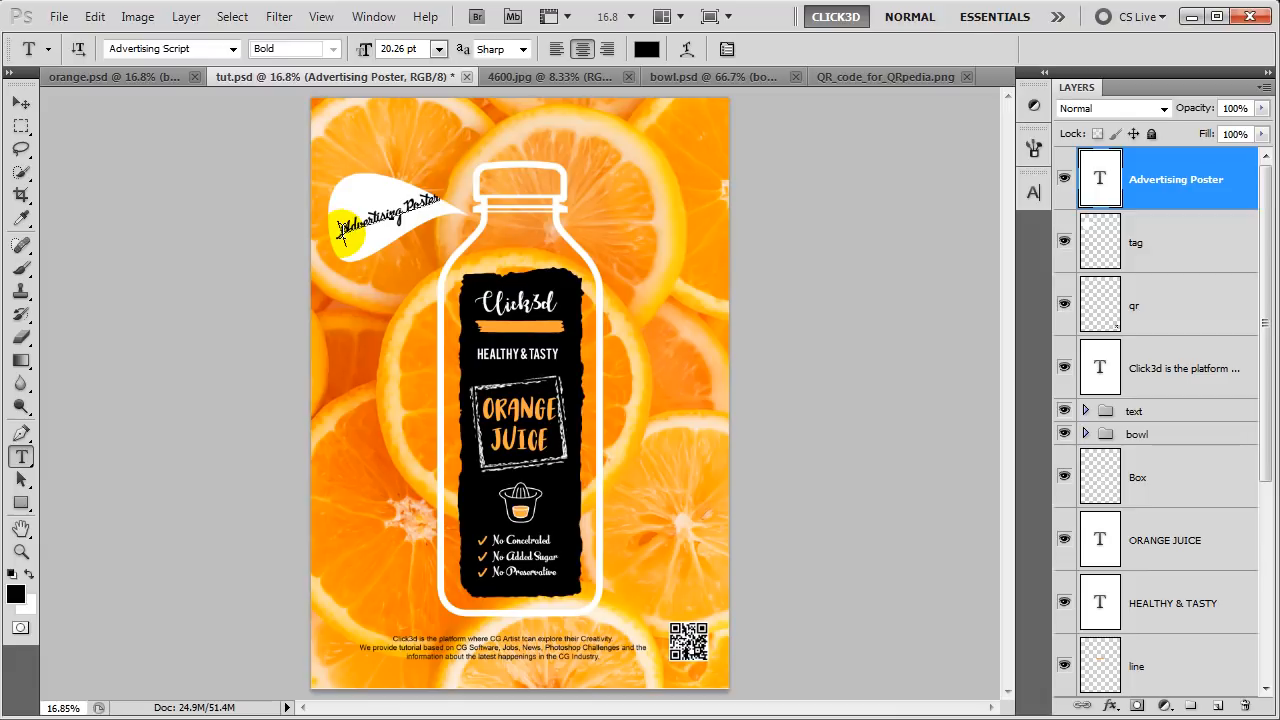
key(Return)
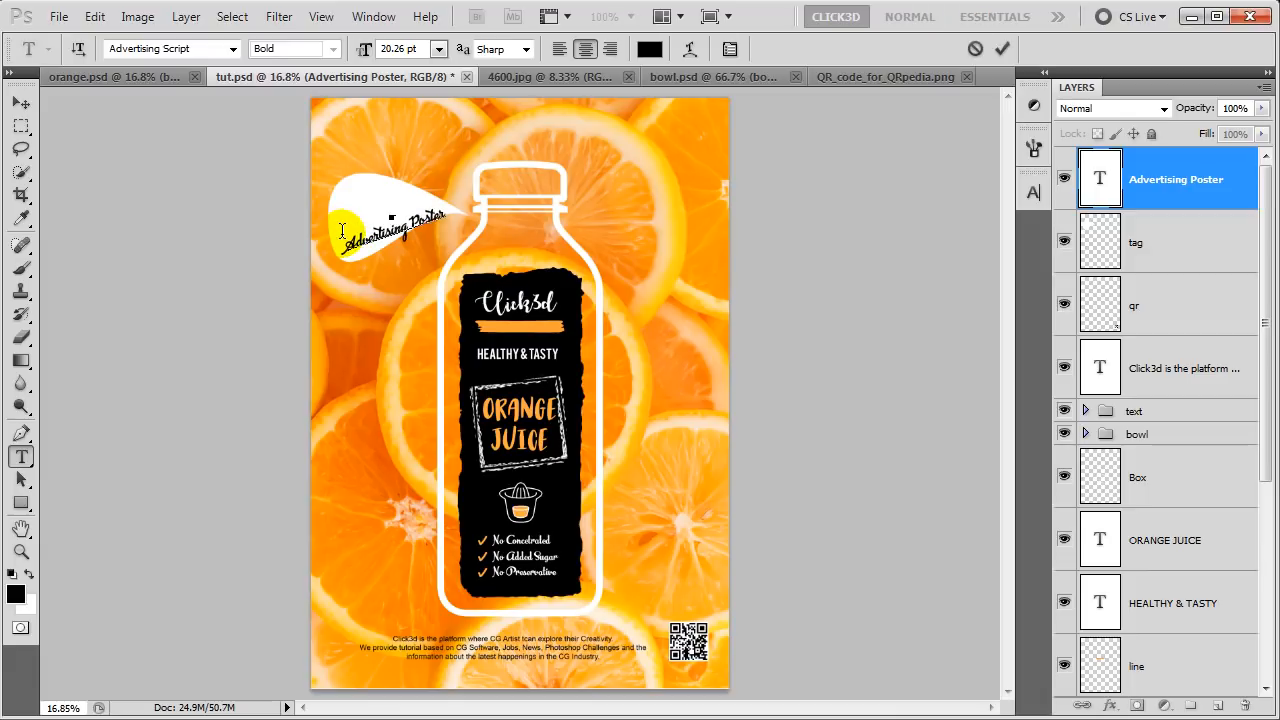
text(Orange Juice)
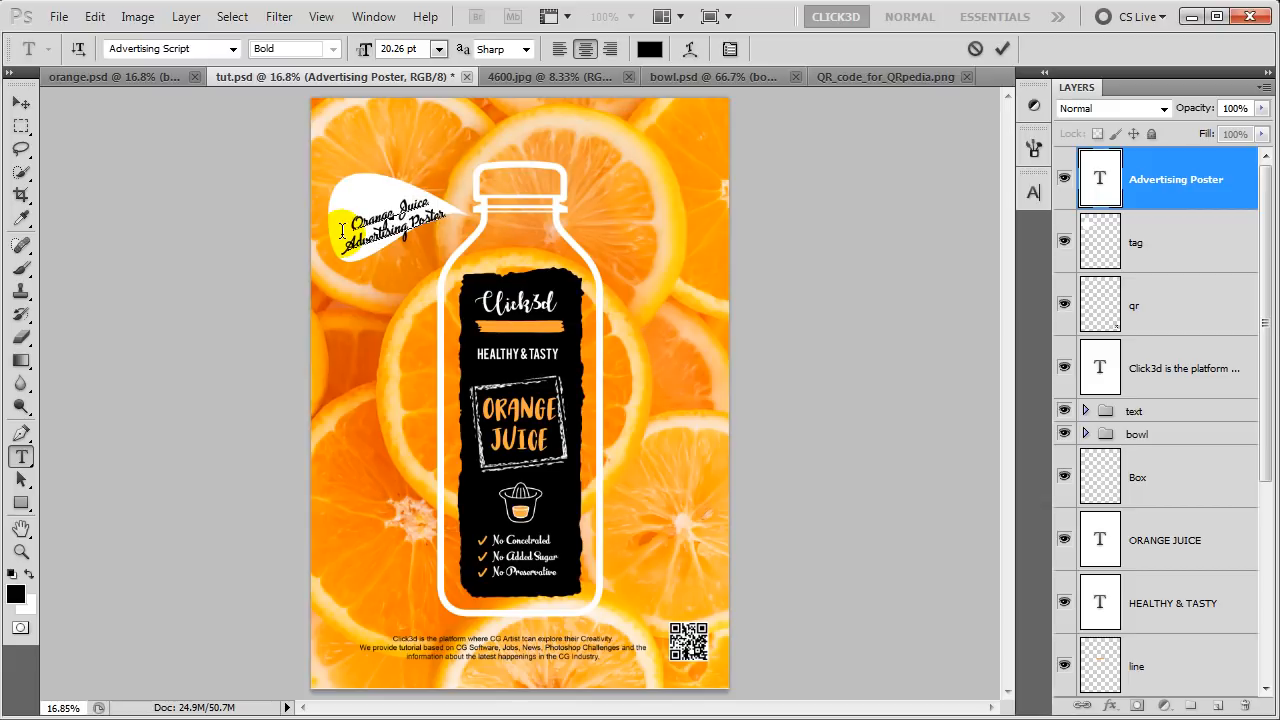
click(1001, 50)
Move the two-line text to the middle of the teardrop tag and rotate it about 6° further counter-clockwise
key(v)
drag(400, 234, 386, 224)
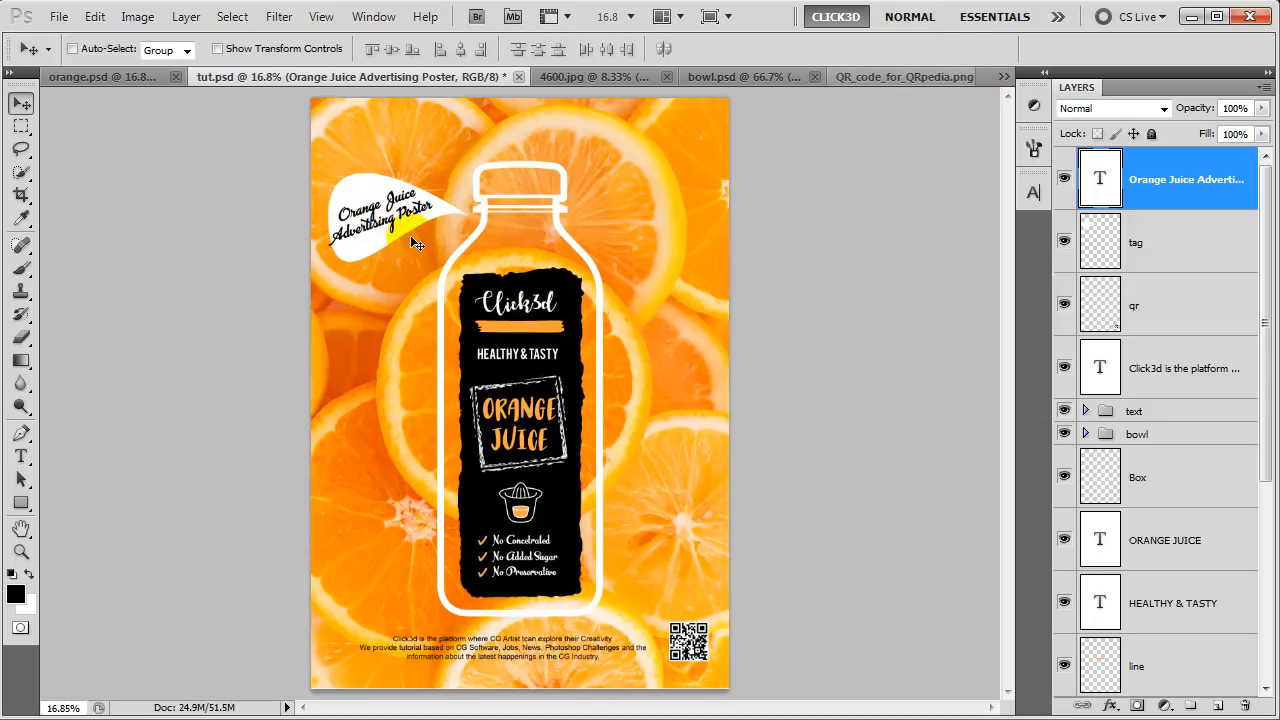
key(ctrl+t)
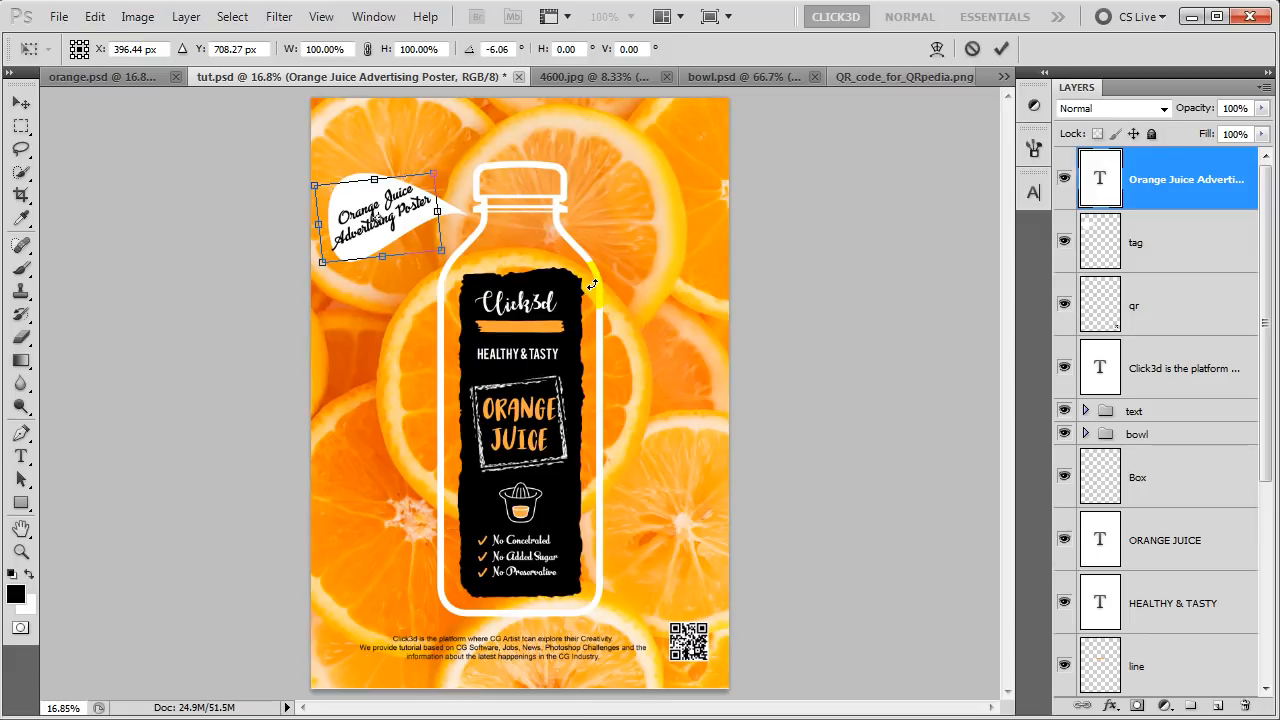
key(Return)
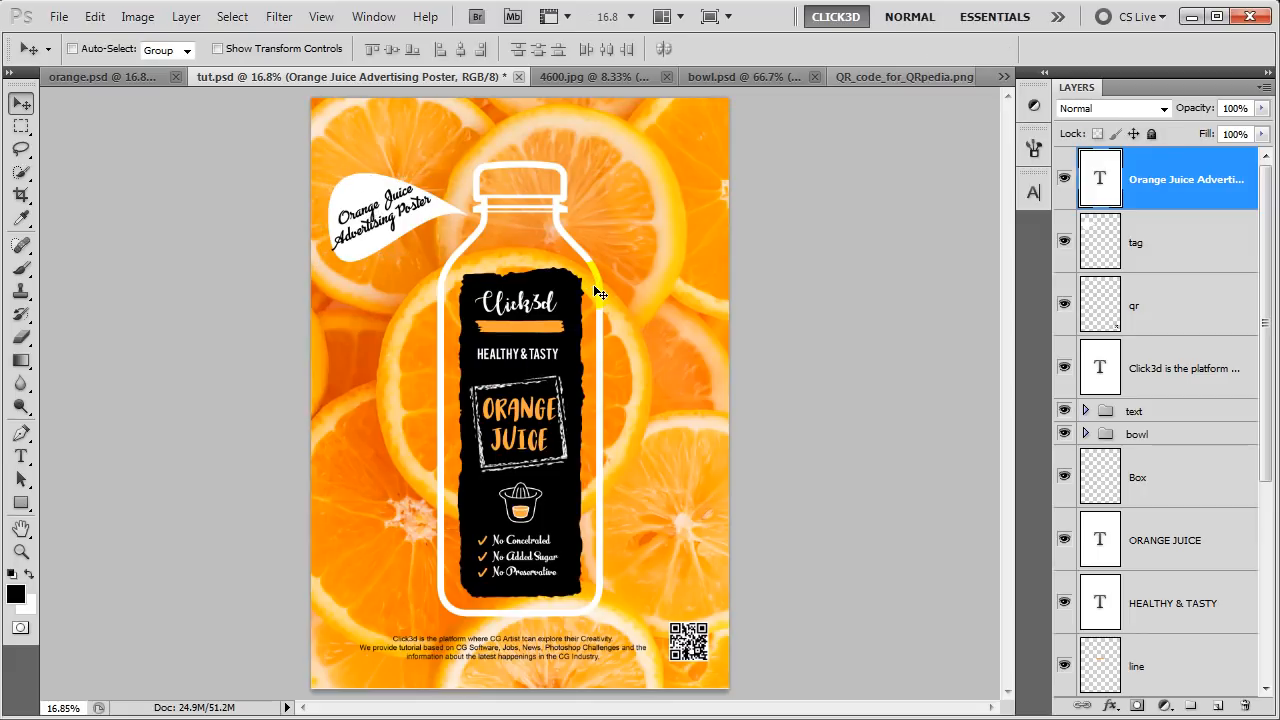
Set the tag layer's opacity to 97%, and duplicate the tag with its text onto the bottle's lower right edge
click(1168, 245)
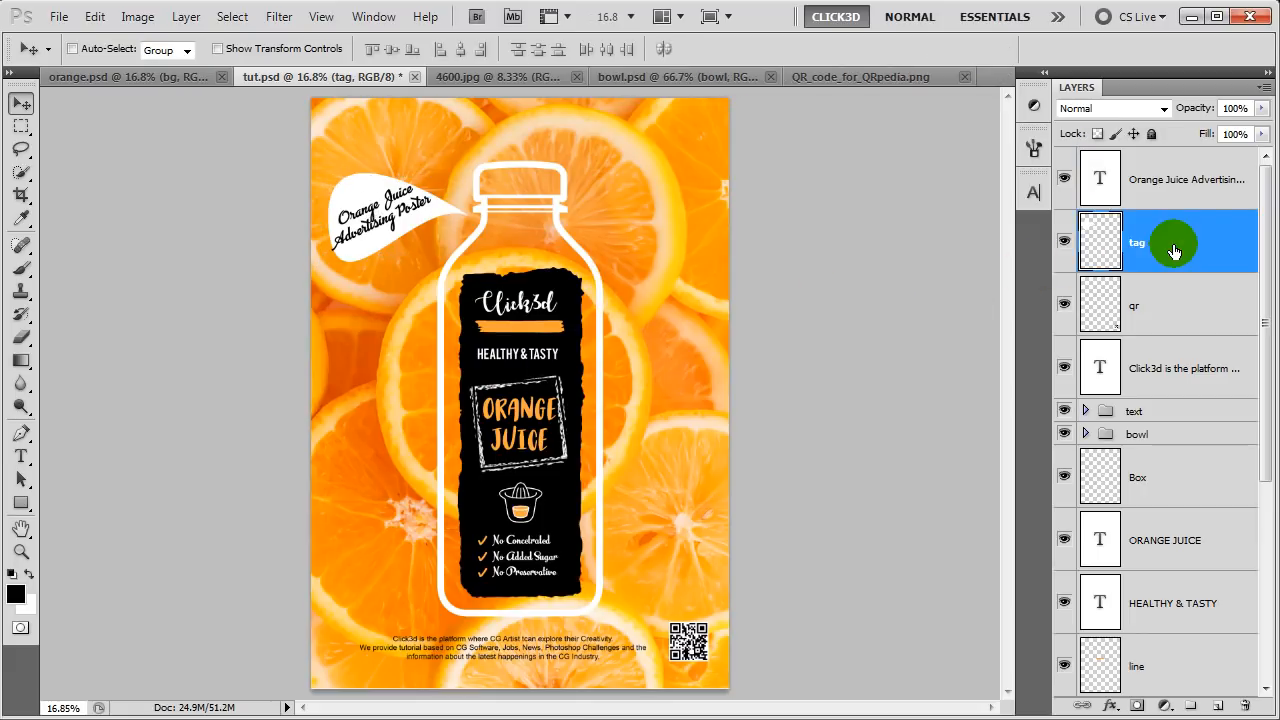
click(1262, 108)
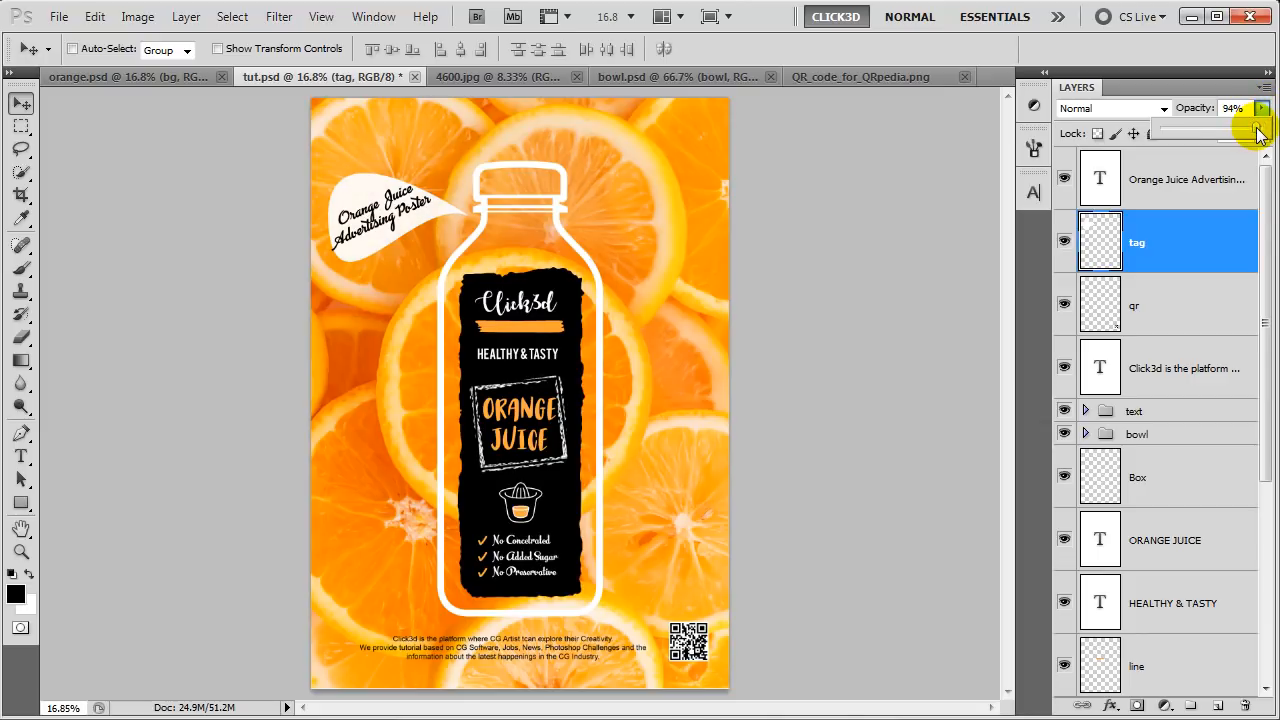
click(1215, 180)
shift+click(1168, 249)
mouse_move(1168, 260)
mouse_down()
mouse_move(1260, 389)
mouse_move(1200, 574)
mouse_move(1218, 705)
mouse_up()
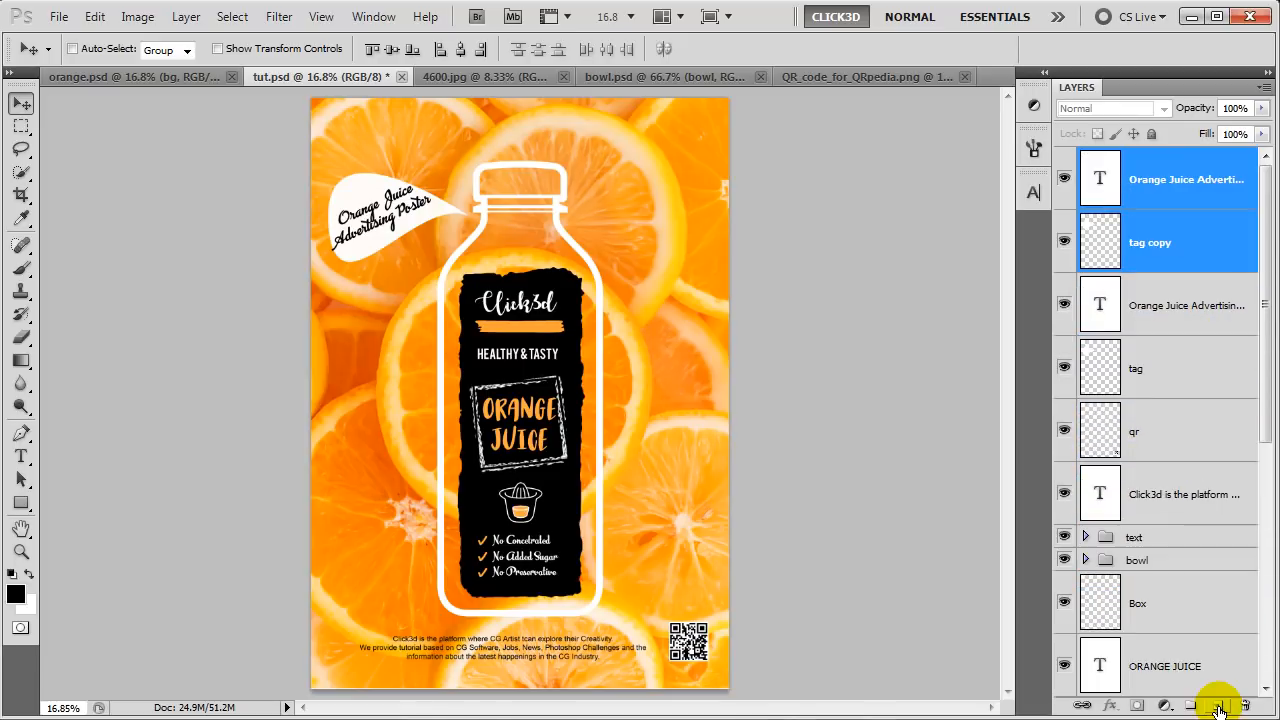
drag(412, 220, 643, 520)
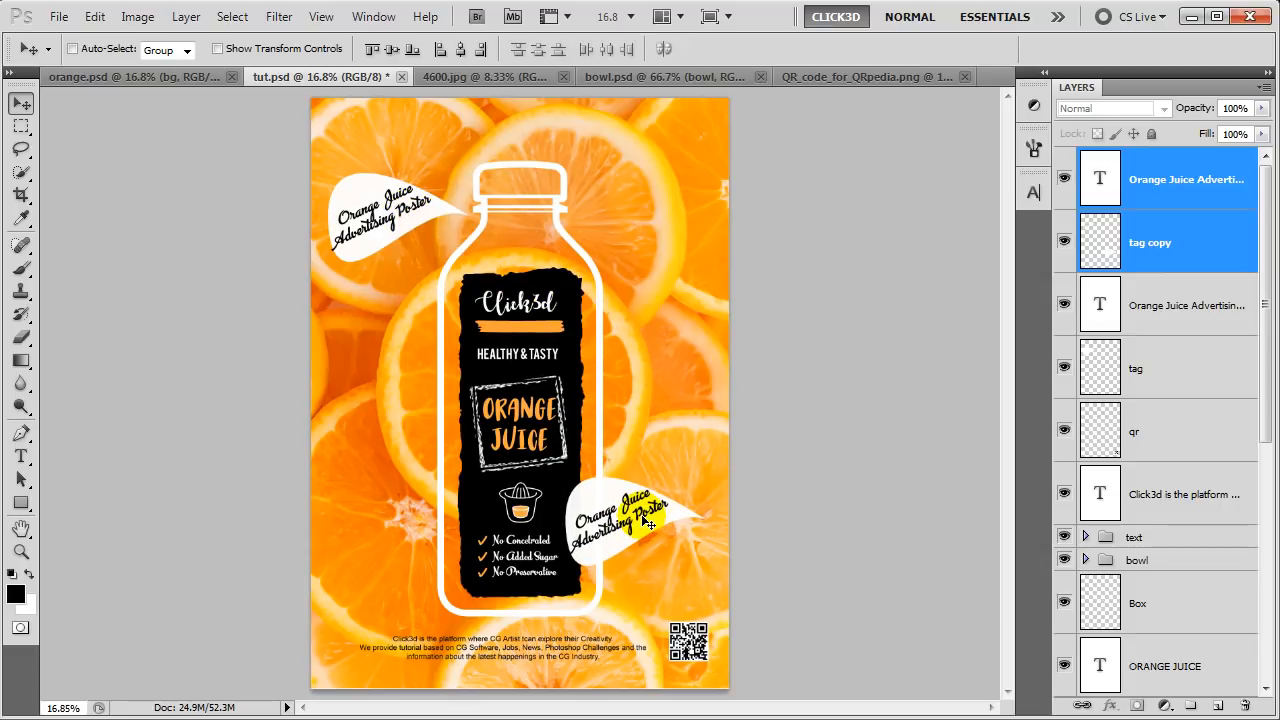
Flip the tag copy horizontally so its tip points at the bottle, and move the copied text onto its rounded part
click(1130, 245)
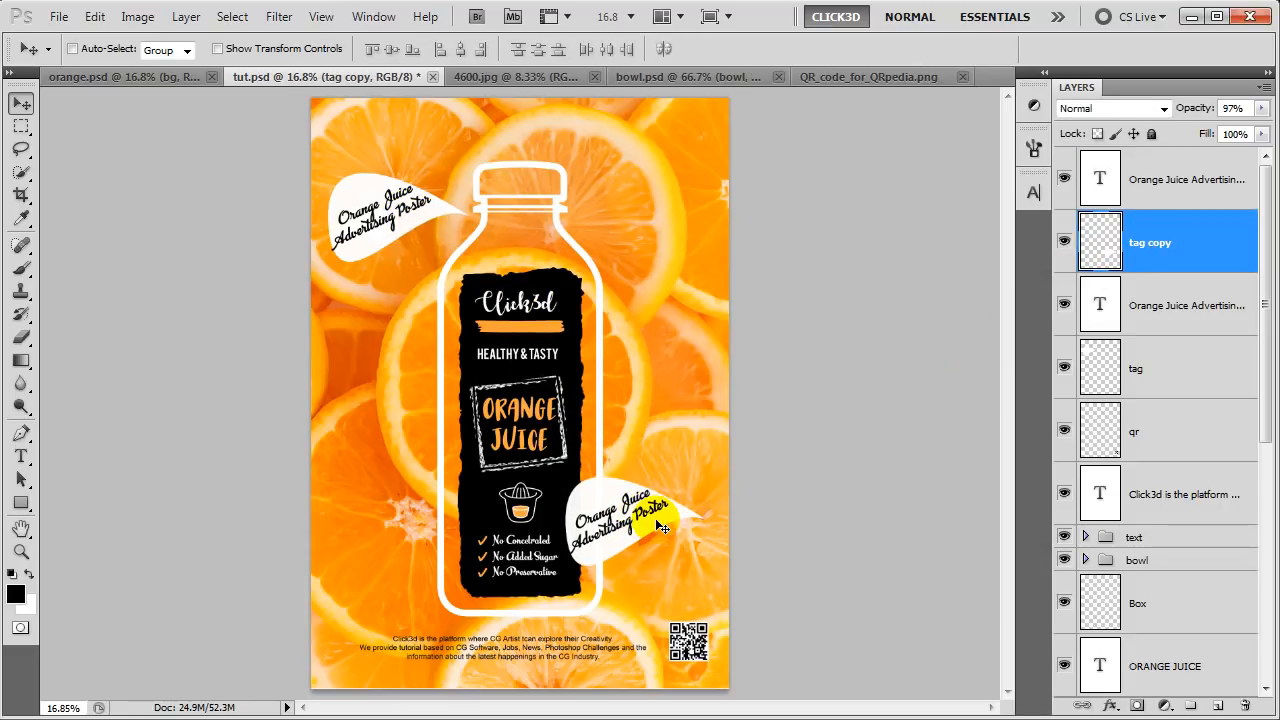
key(ctrl+t)
right_click(630, 505)
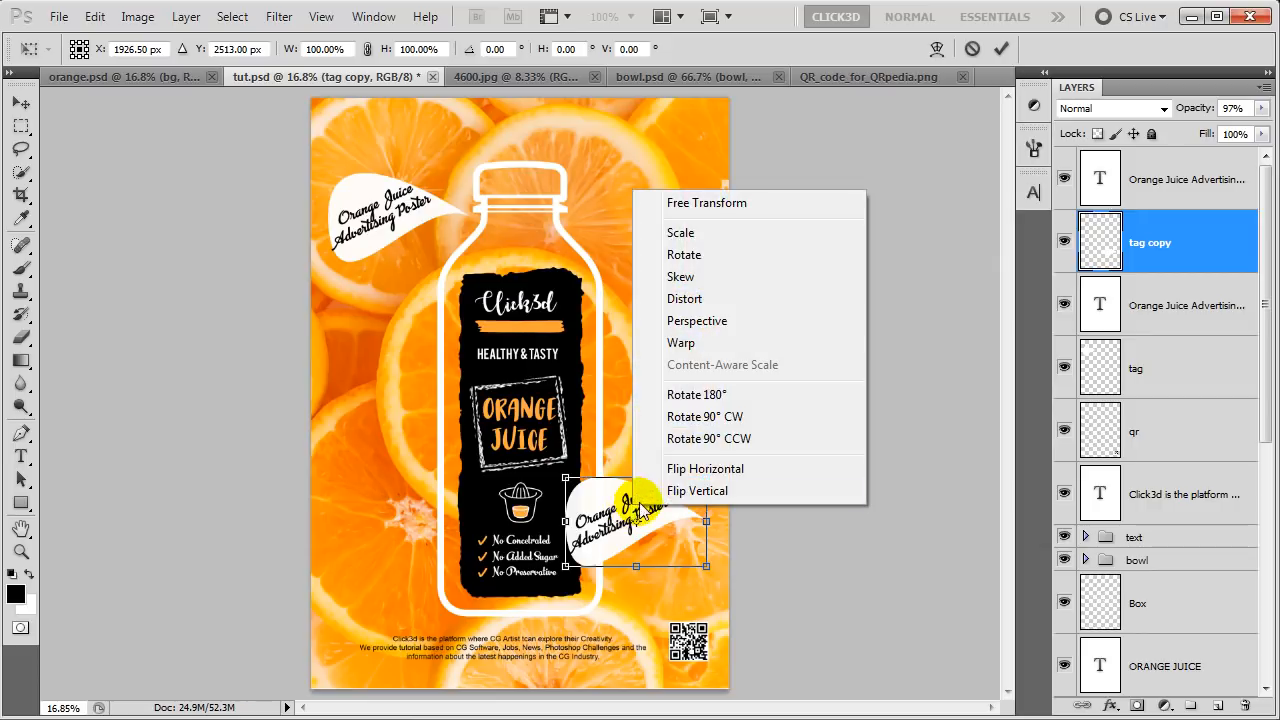
click(716, 470)
key(Return)
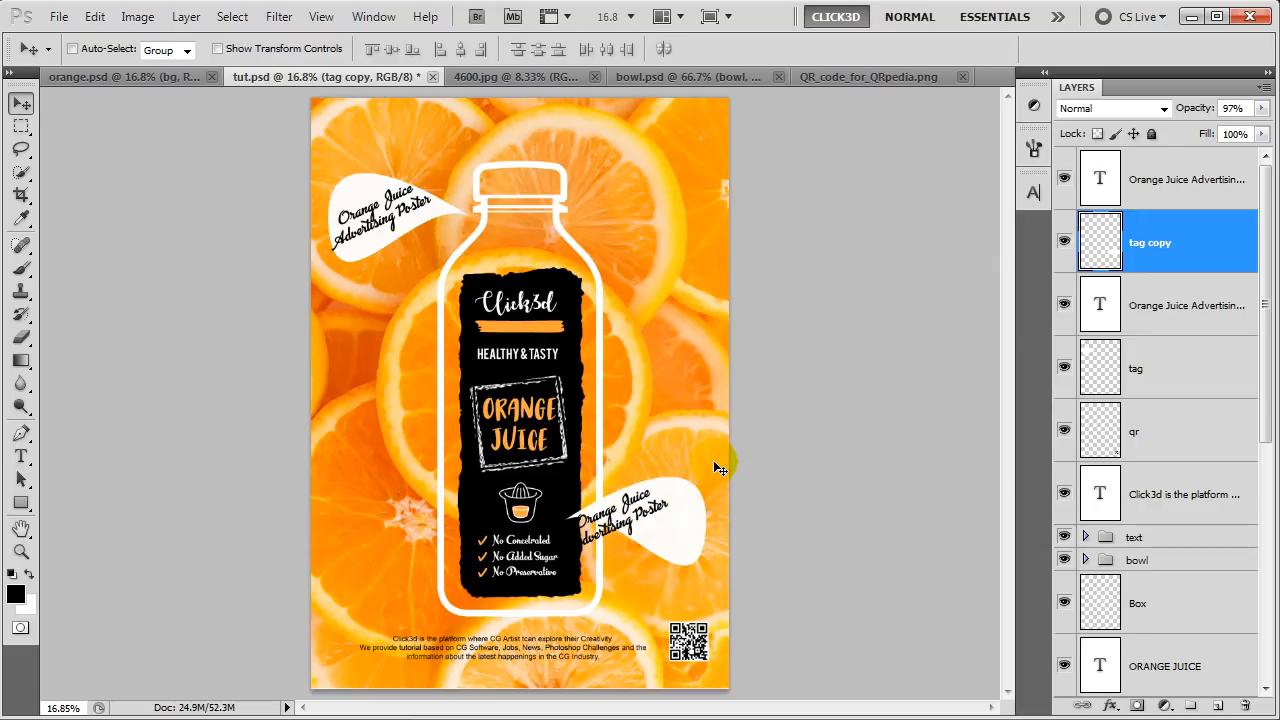
click(1110, 180)
drag(625, 521, 653, 524)
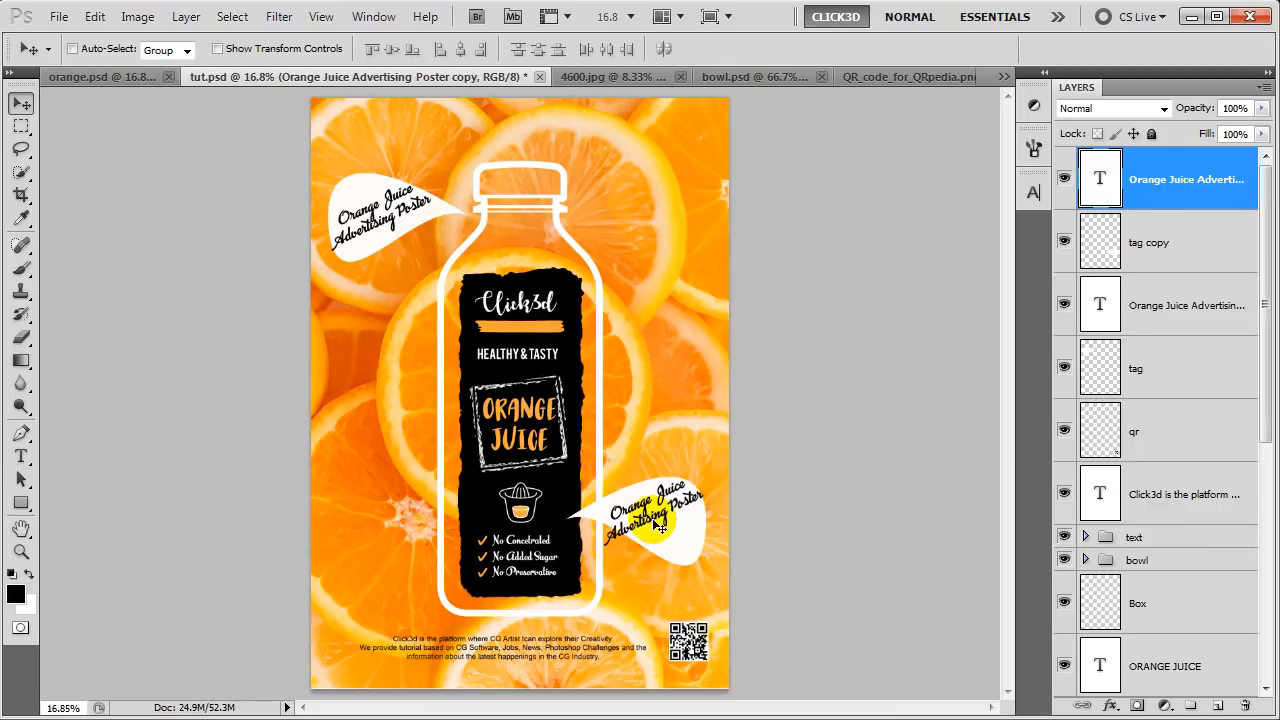
Replace the copied tag's text with "Designed by Click3d" on two lines
key(t)
click(640, 512)
key(ctrl+a)
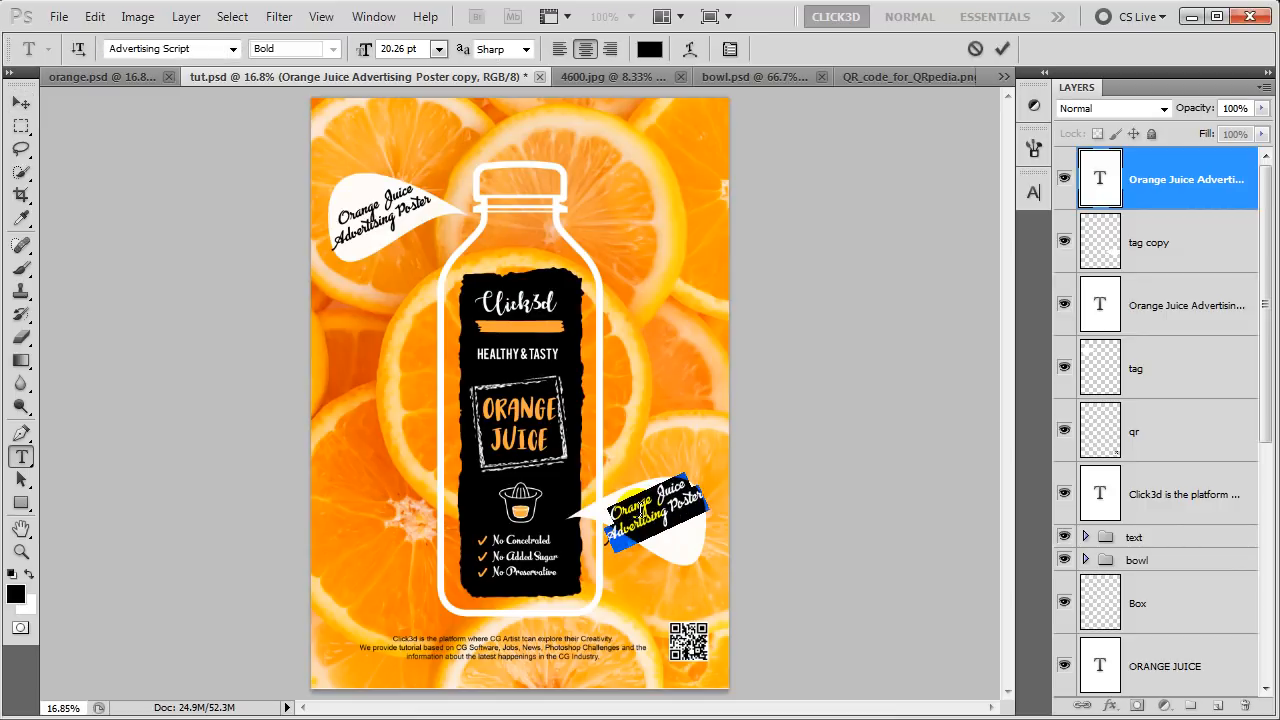
text(De)
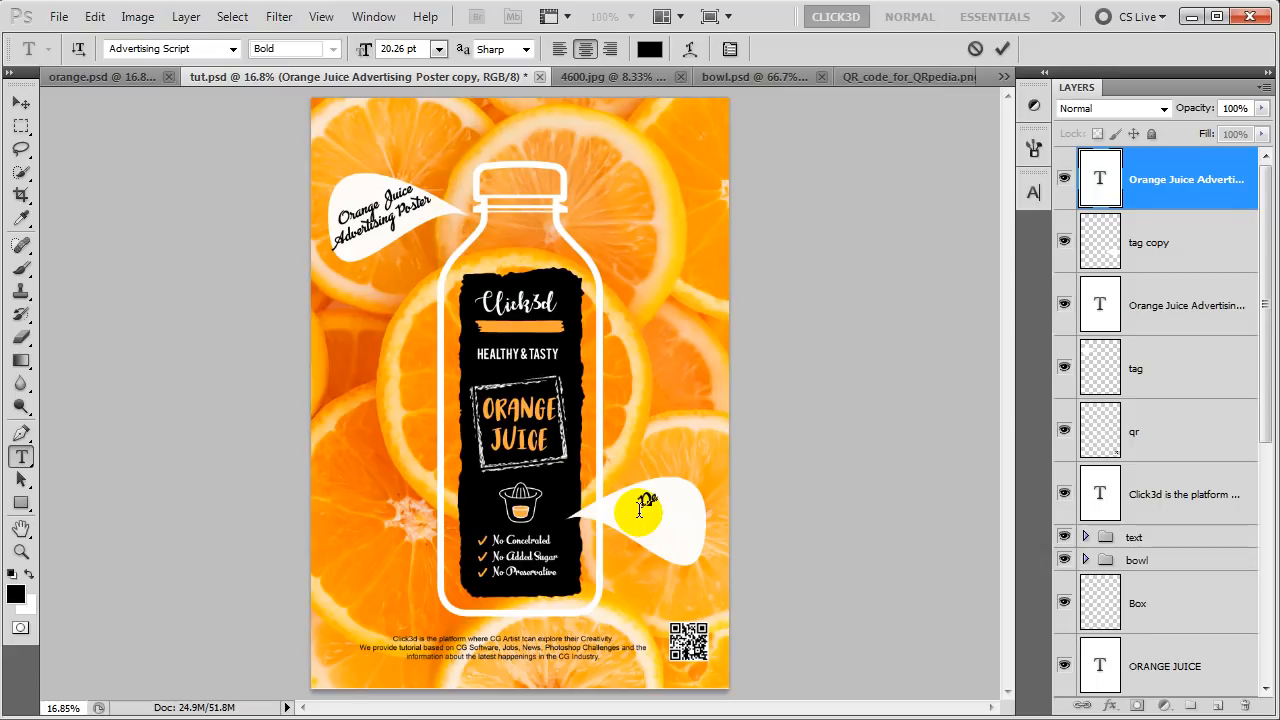
text(signed by Click3d)
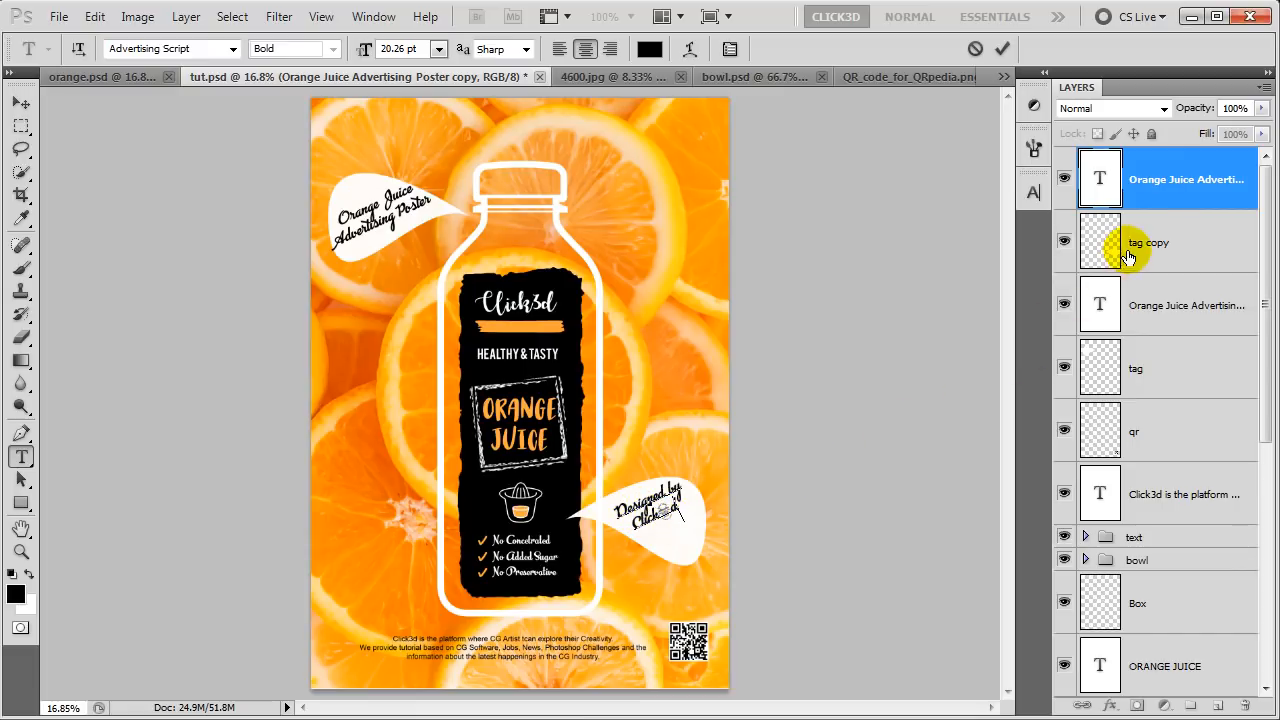
click(1160, 198)
key(v)
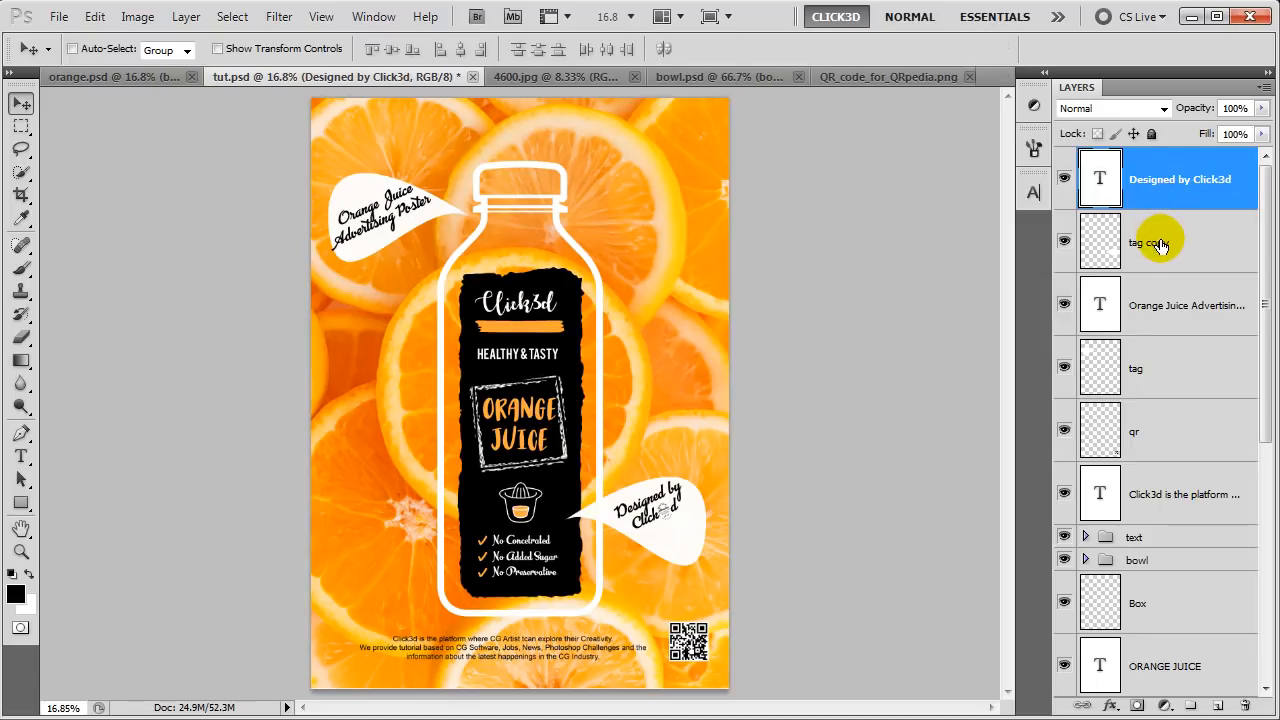
Move the tag copy and its text slightly lower, and shift the text to the middle of the tag
shift+click(1160, 245)
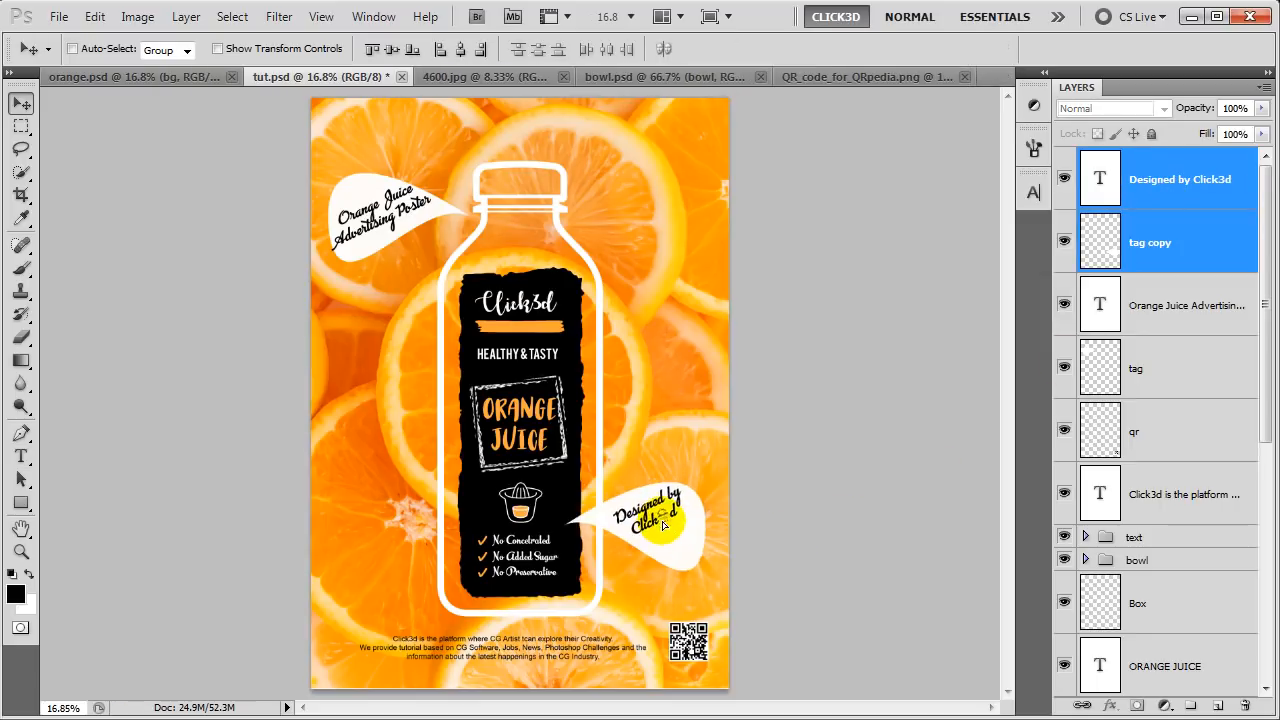
drag(664, 528, 666, 534)
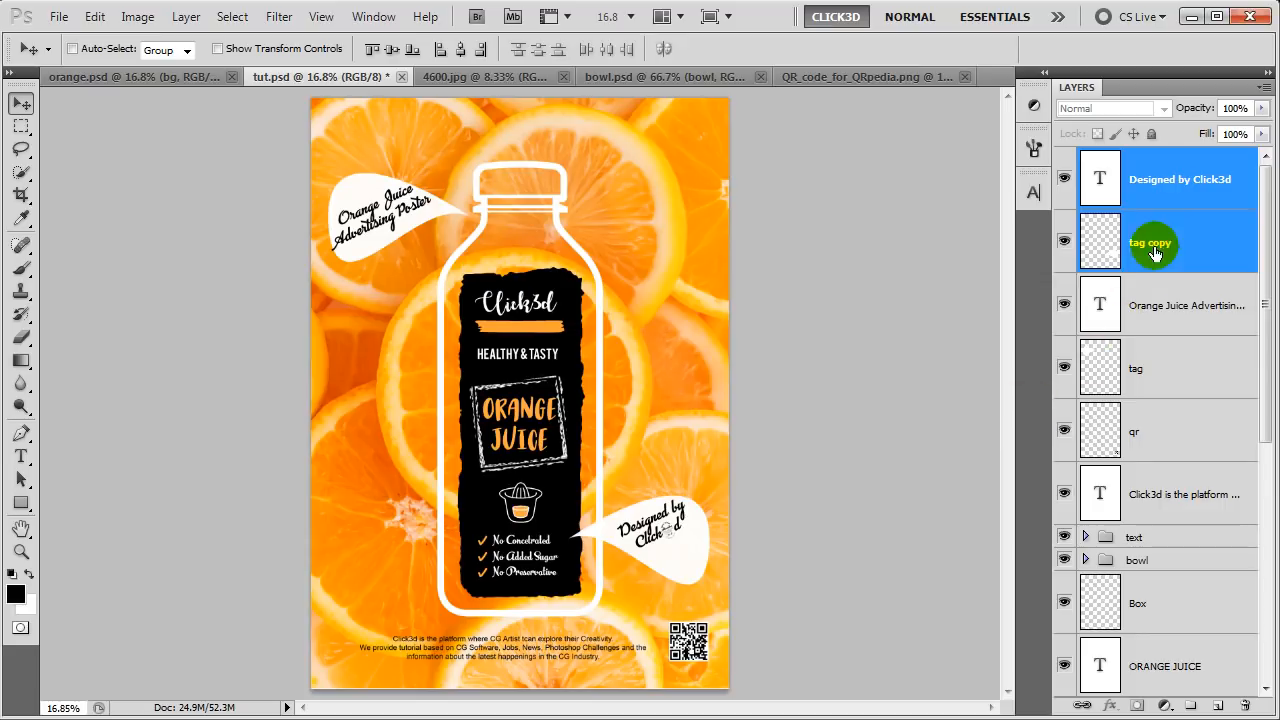
click(1165, 180)
drag(670, 540, 680, 568)
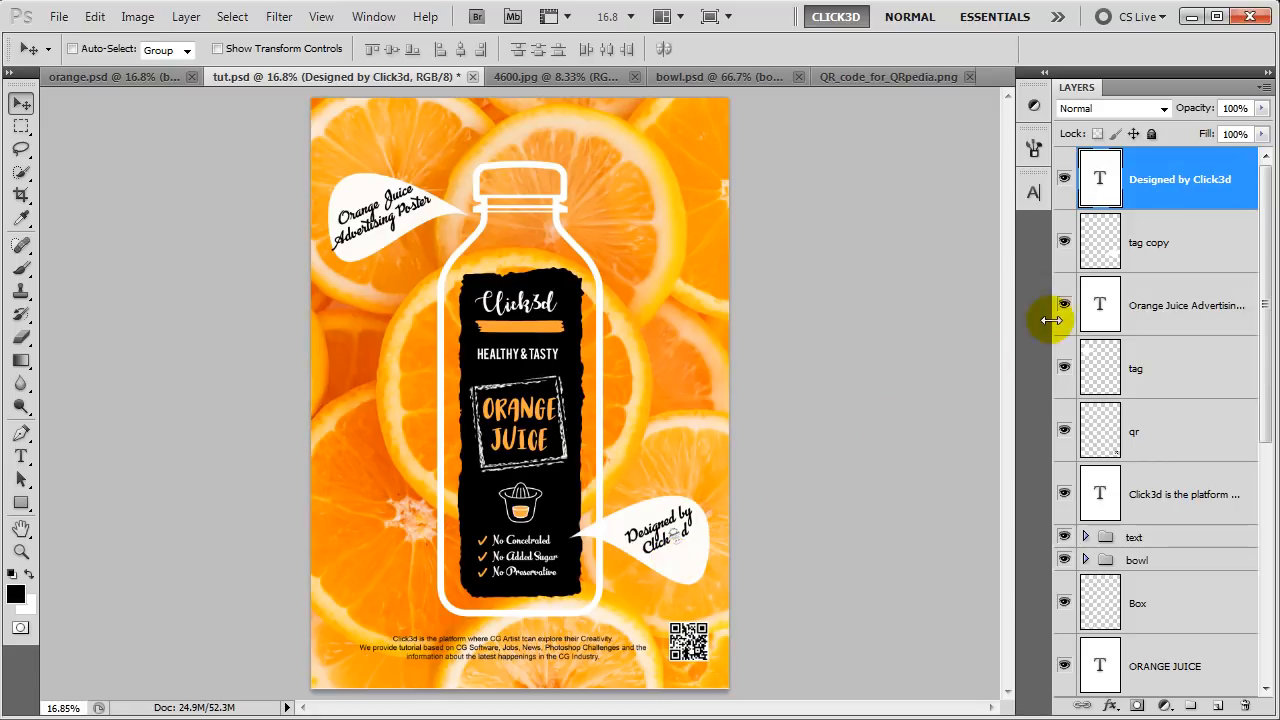
Scale the tag copy down proportionally around its text with the tip at the bottle's edge, and select the Designed by Click3d layer
click(1111, 250)
key(ctrl+t)
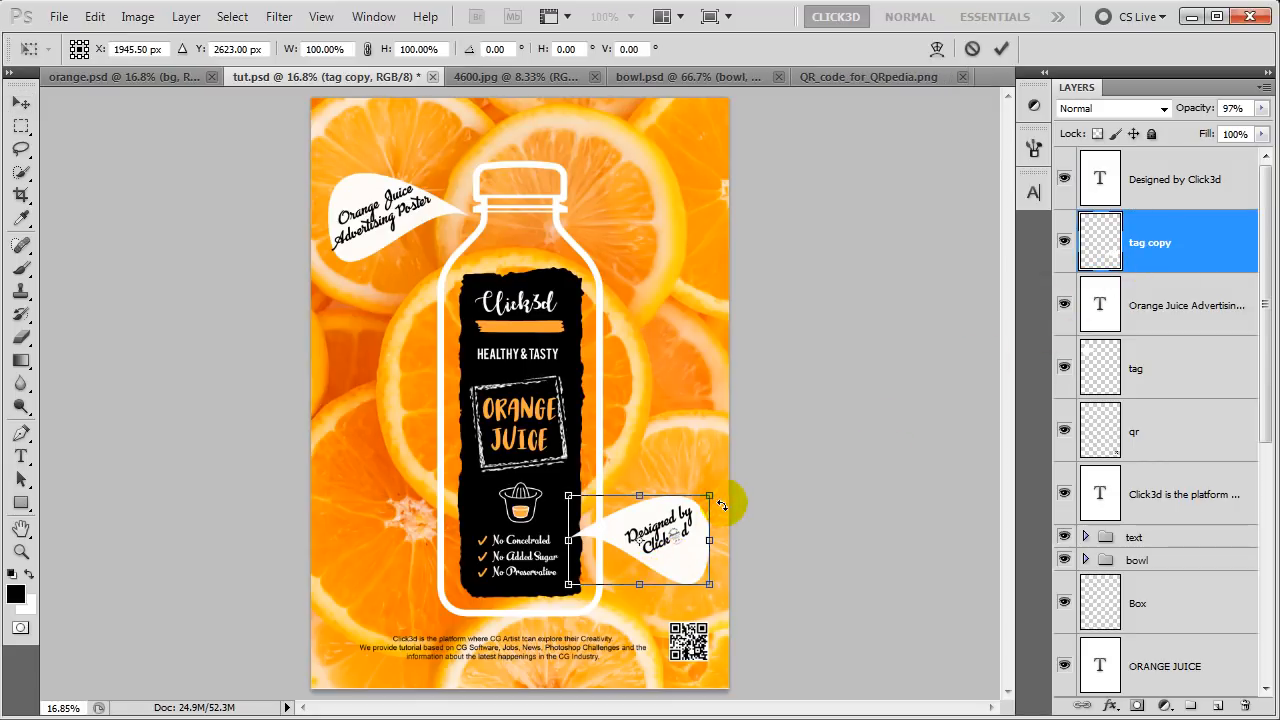
drag(714, 491, 683, 533)
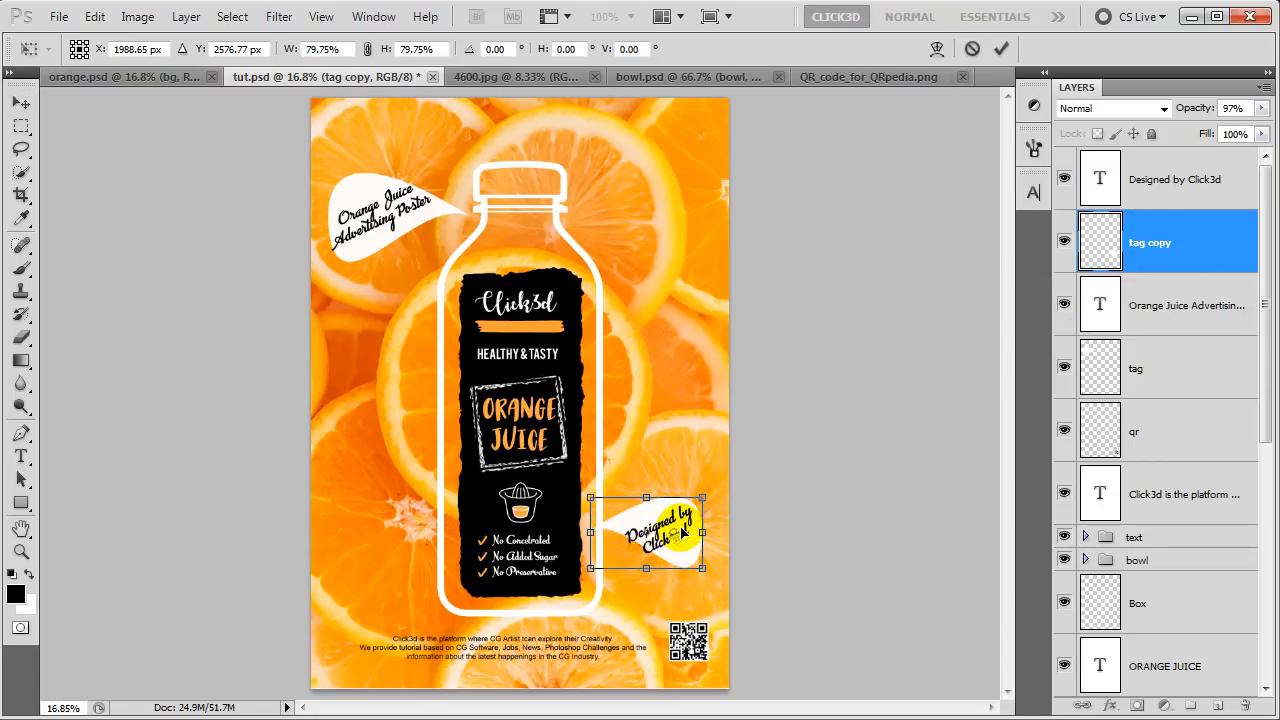
drag(590, 568, 576, 578)
key(Return)
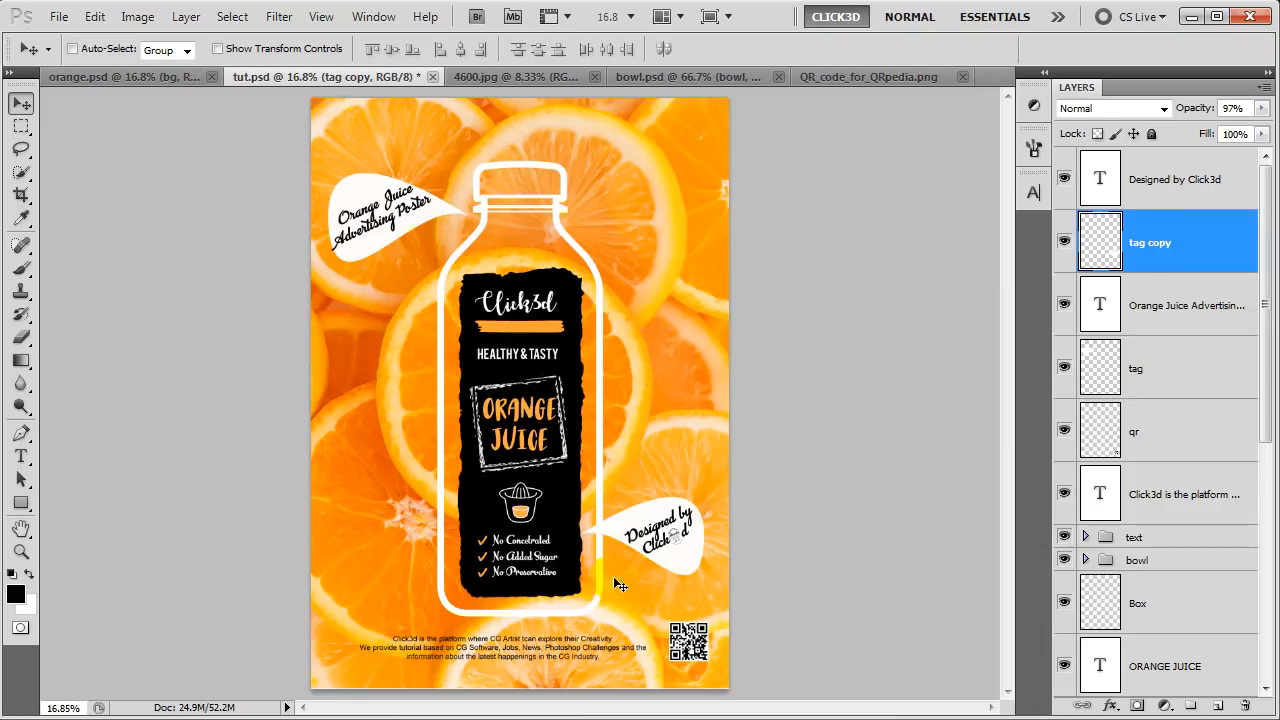
click(1238, 175)
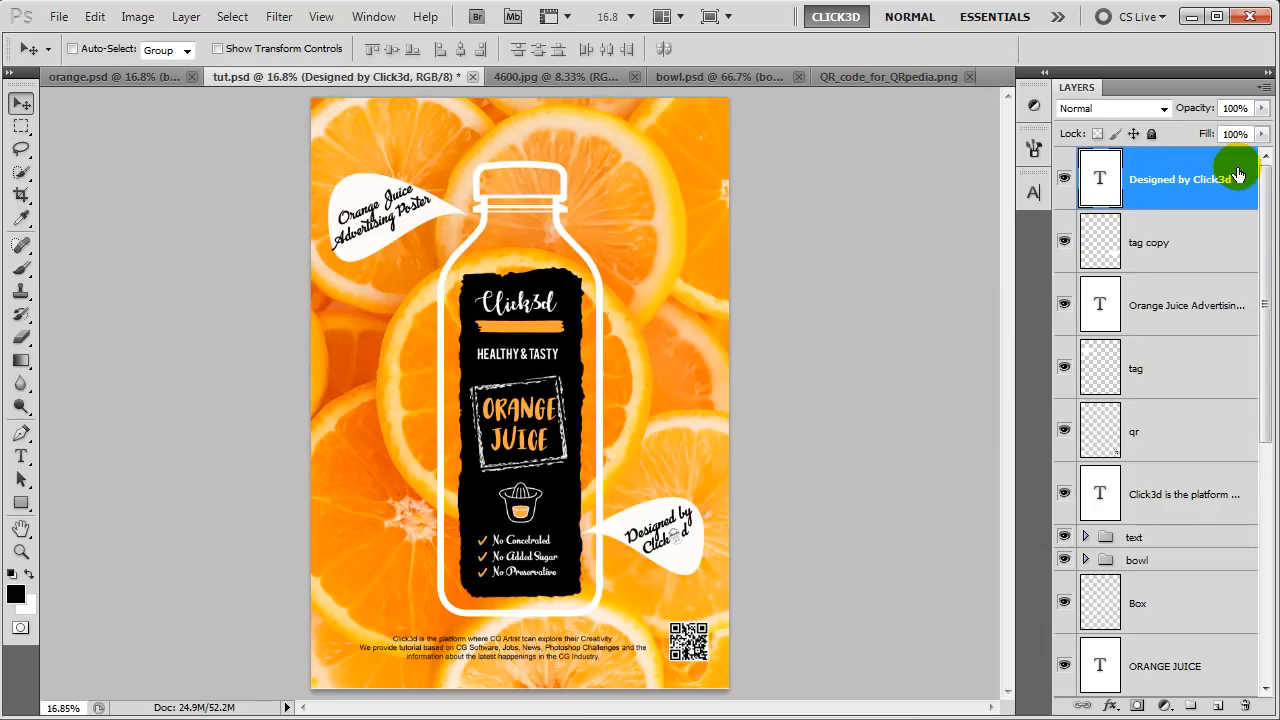
Stamp all visible layers into a new merged layer on top and set its blend mode to Linear Light
key(ctrl+alt+shift+e)
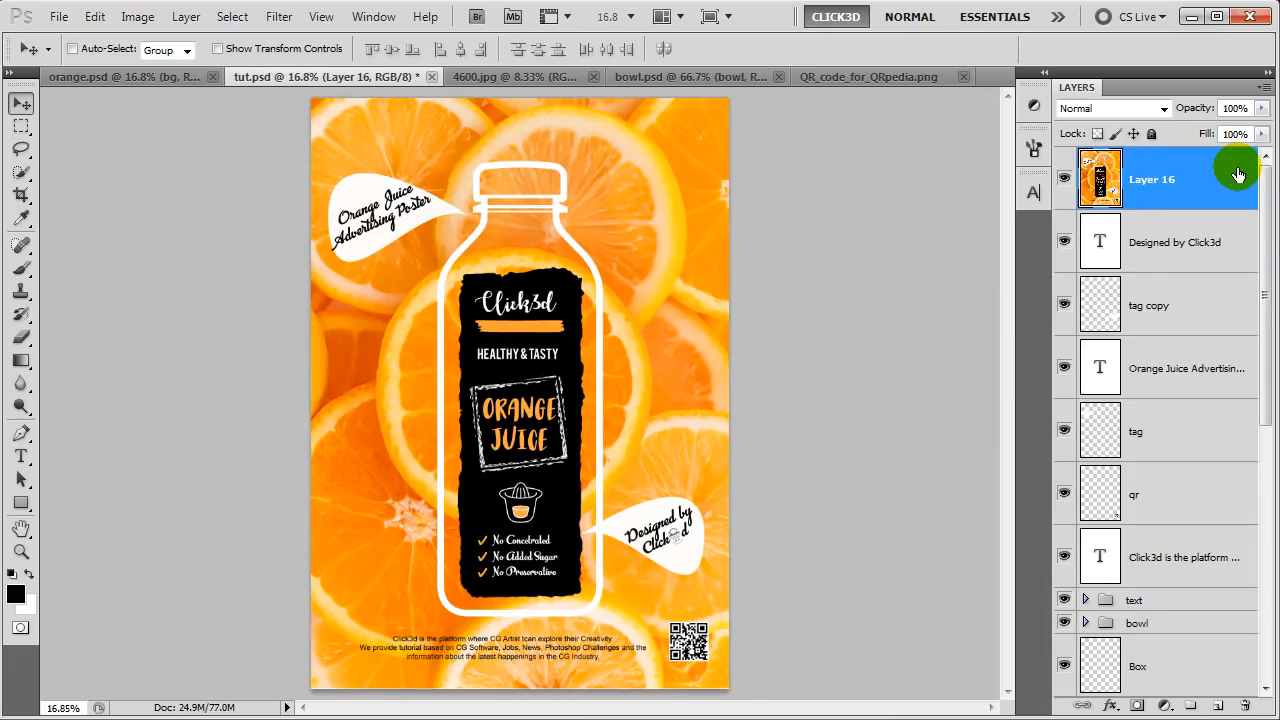
click(1135, 109)
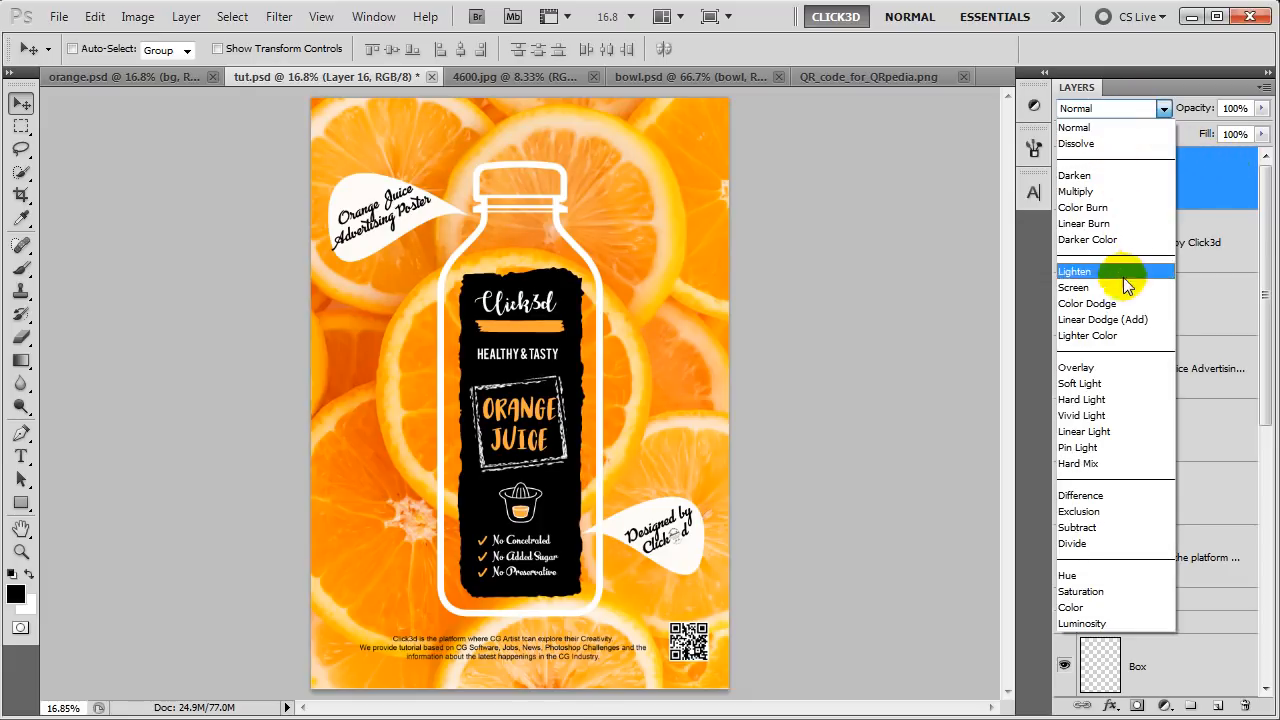
click(1085, 431)
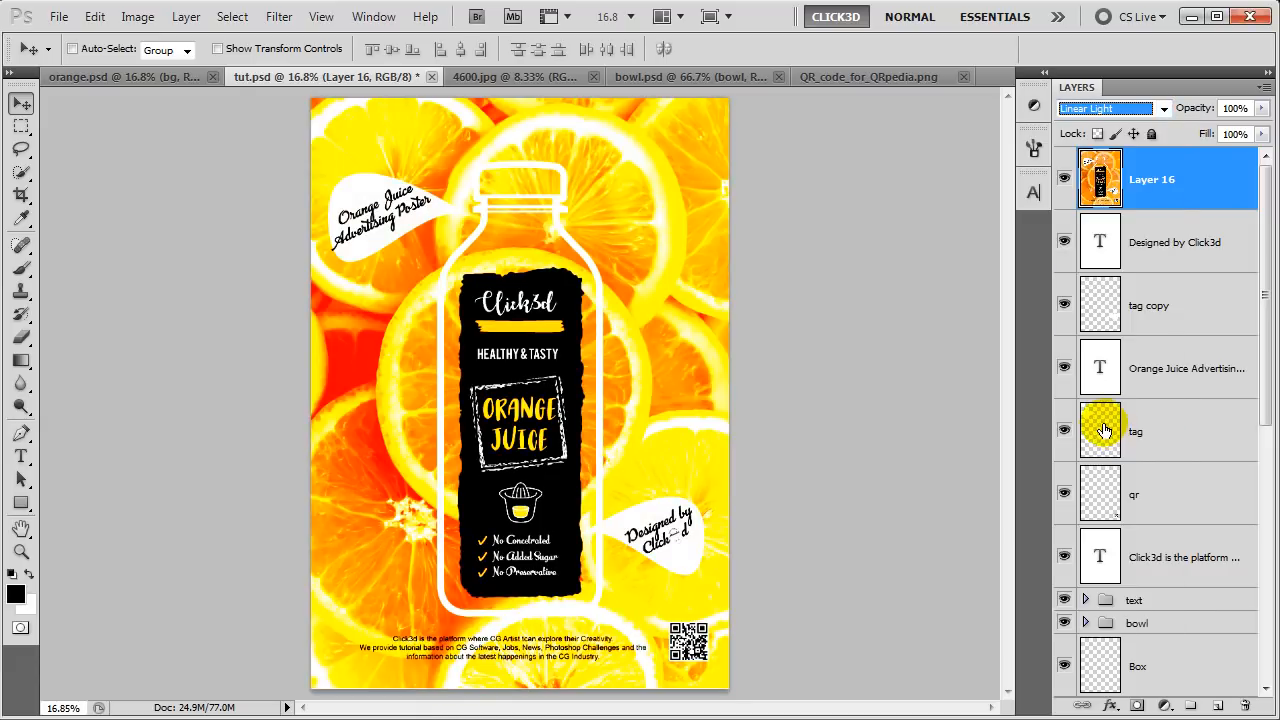
Apply a High Pass filter with a radius of 1 pixel to the merged layer
click(279, 17)
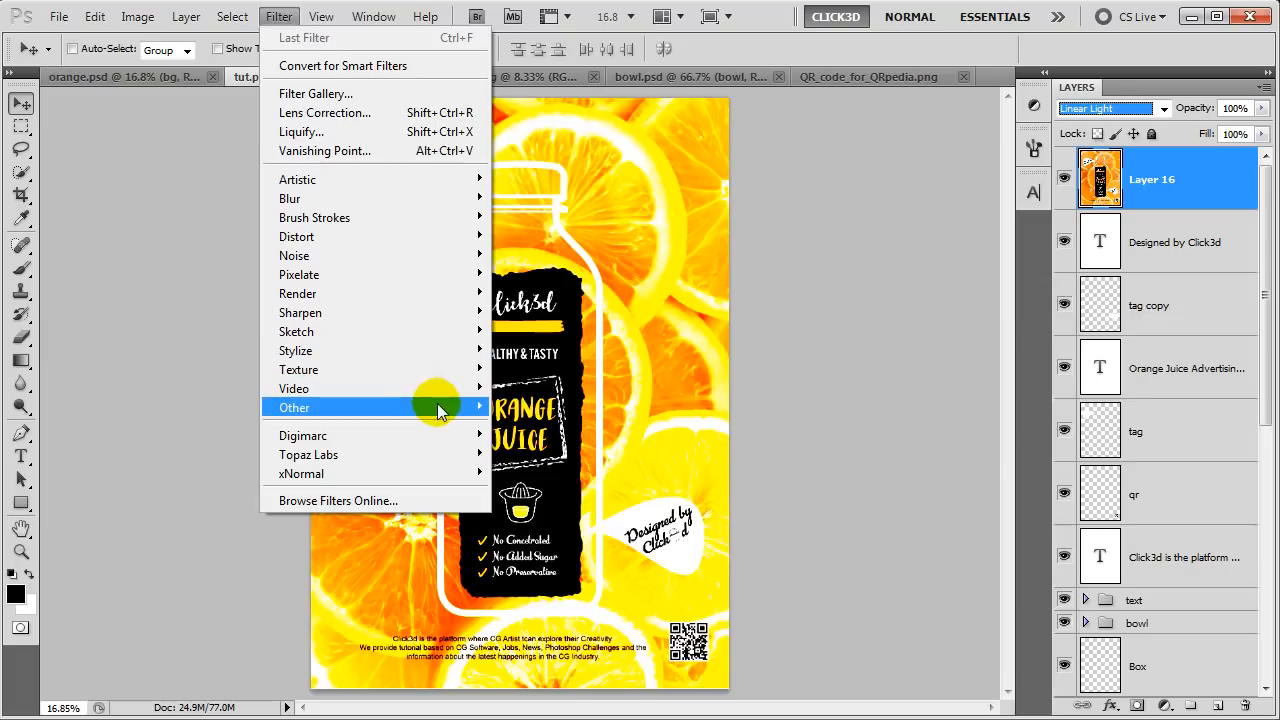
mouse_move(434, 406)
click(540, 427)
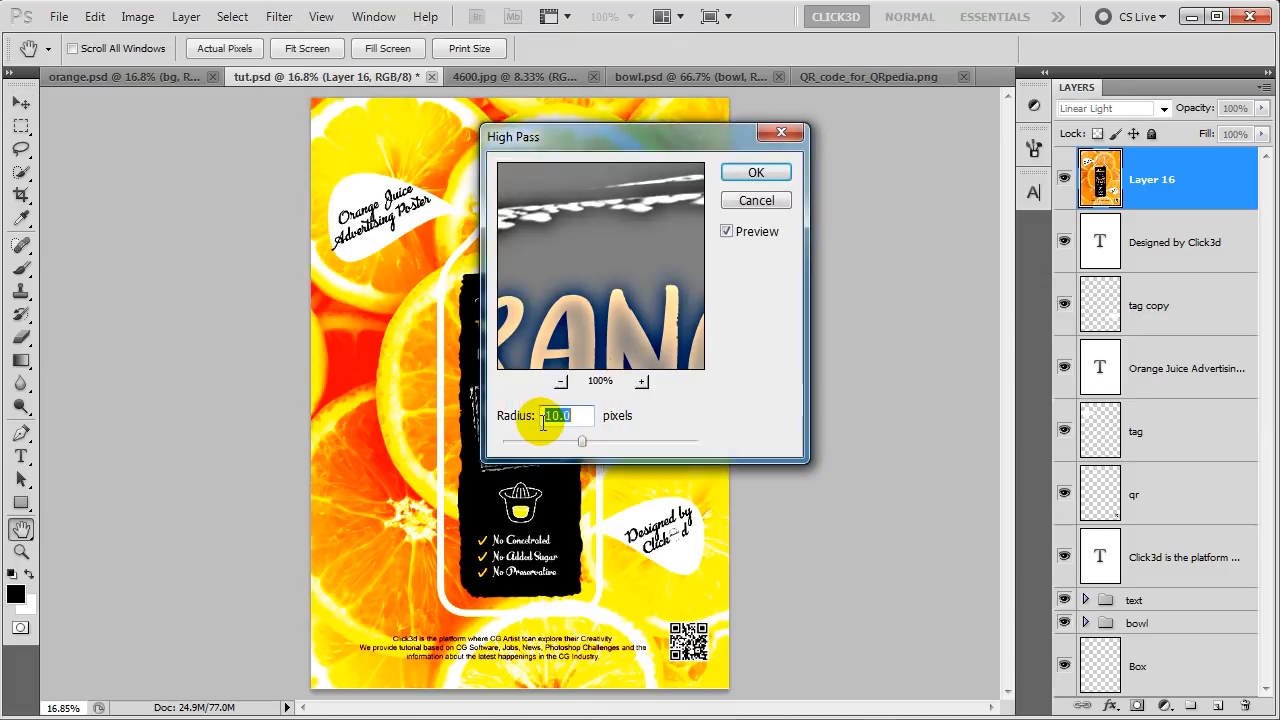
drag(579, 417, 532, 426)
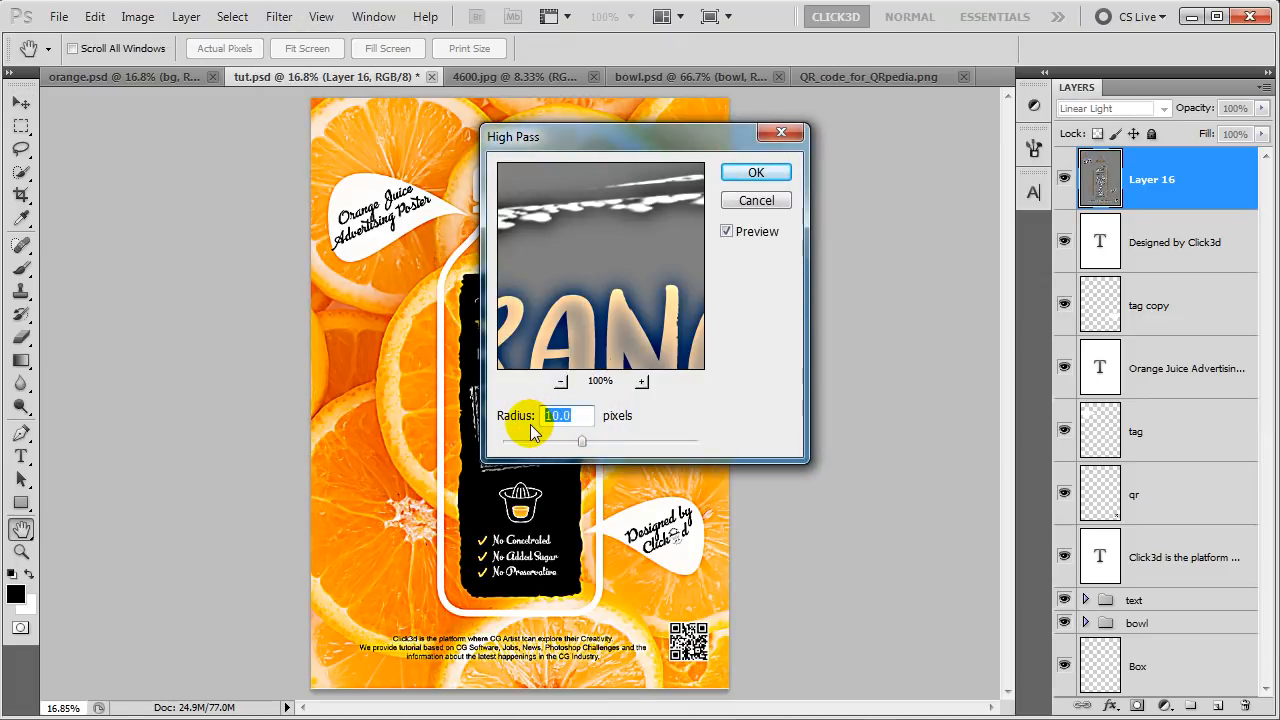
text(1)
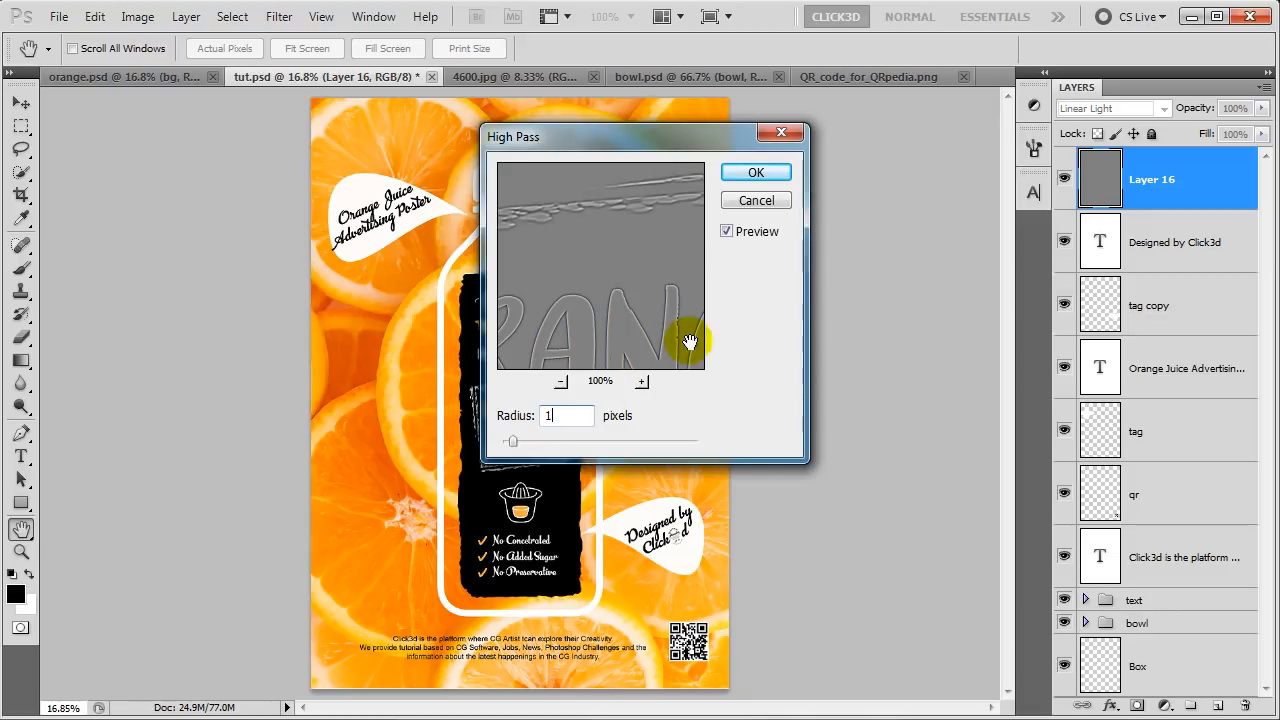
click(774, 170)
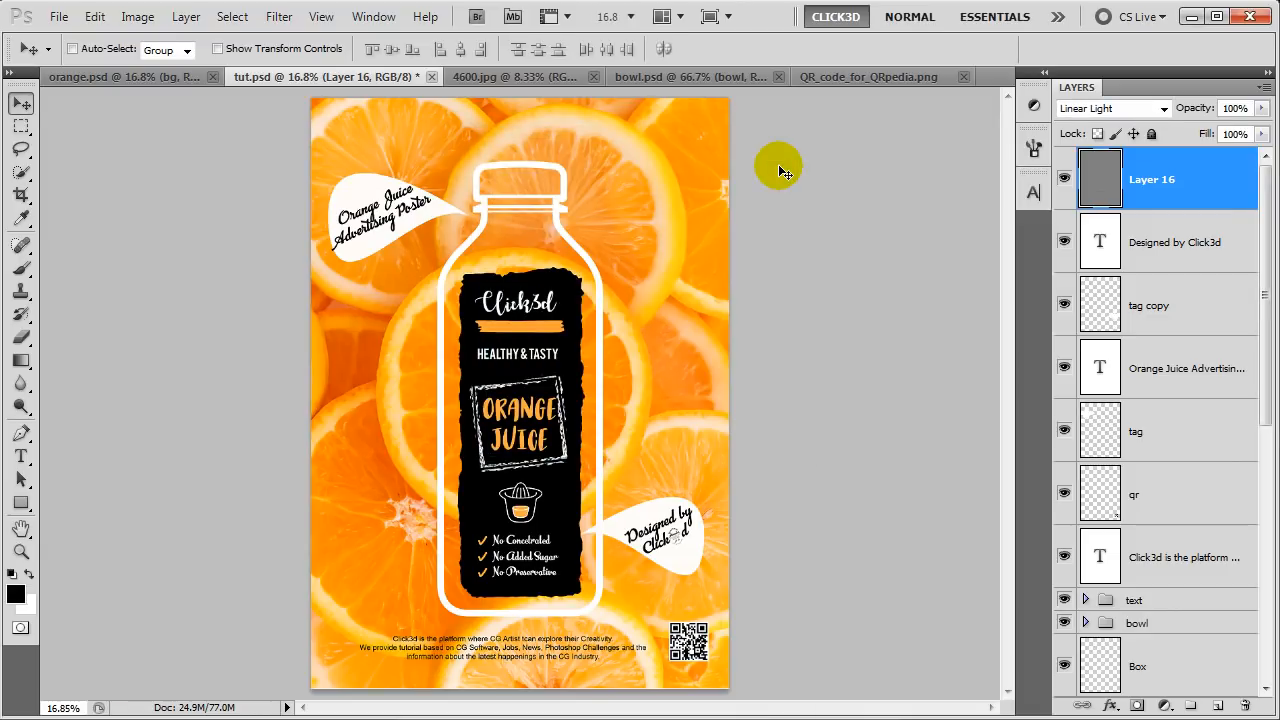